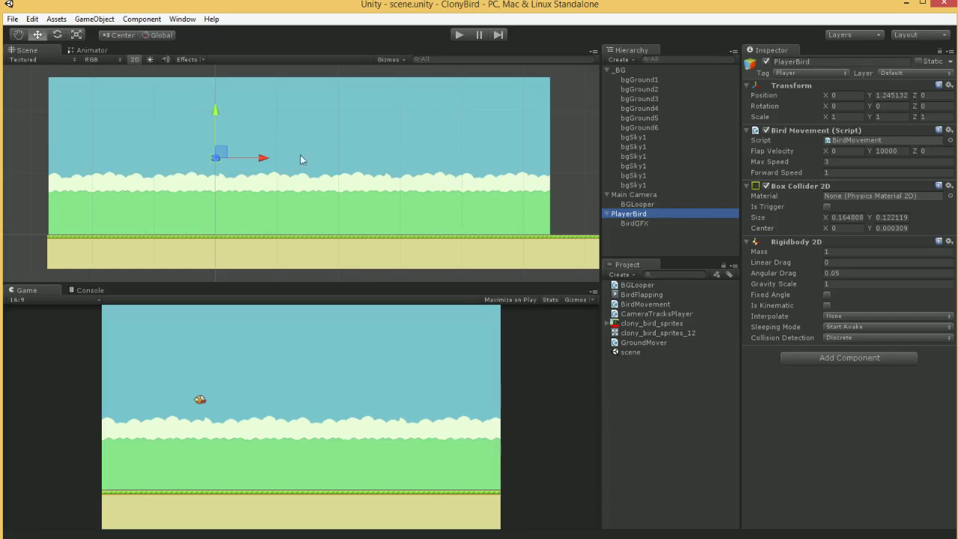
pyautogui.scroll(4, 230, 179)
pyautogui.moveTo(225, 186); pyautogui.dragTo(415, 199, button='middle')
pyautogui.scroll(6, 415, 199)
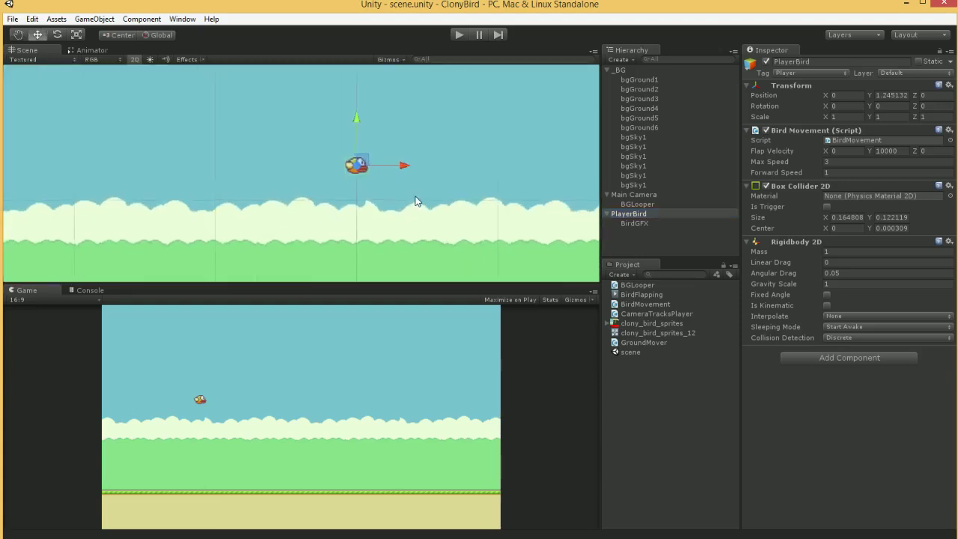
pyautogui.moveTo(493, 193); pyautogui.dragTo(432, 186, button='middle')
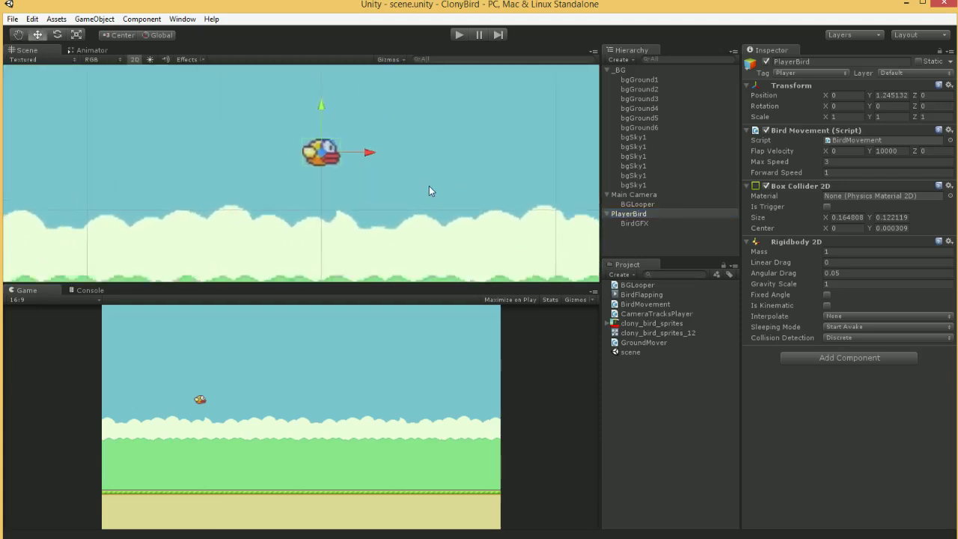
pyautogui.scroll(-3, 422, 214)
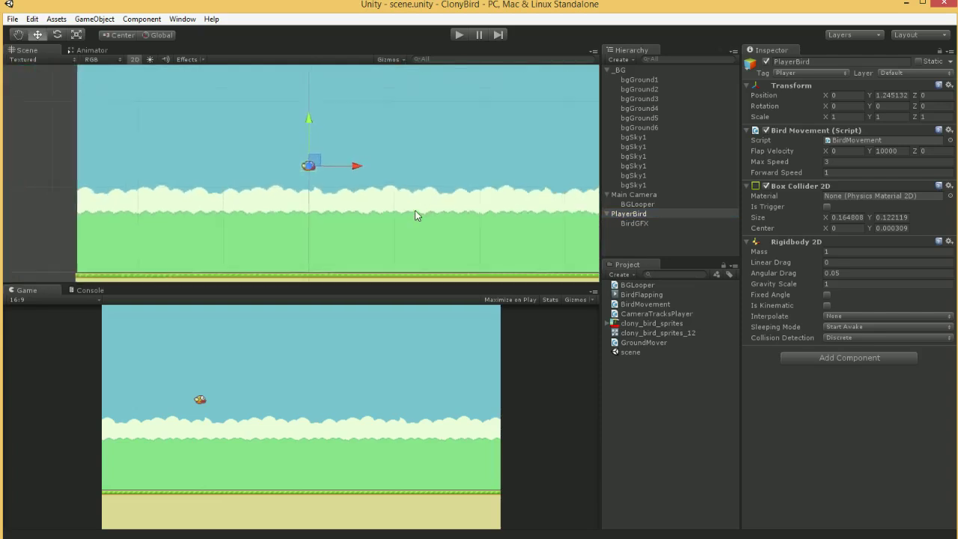
pyautogui.scroll(-3, 390, 205)
pyautogui.moveTo(339, 163); pyautogui.dragTo(376, 184, button='middle')
# Switch to MonoDevelop, delete all the code inside FixedUpdate in BirdMovement.cs, and save the script.
pyautogui.hotkey('alt', 'Tab')
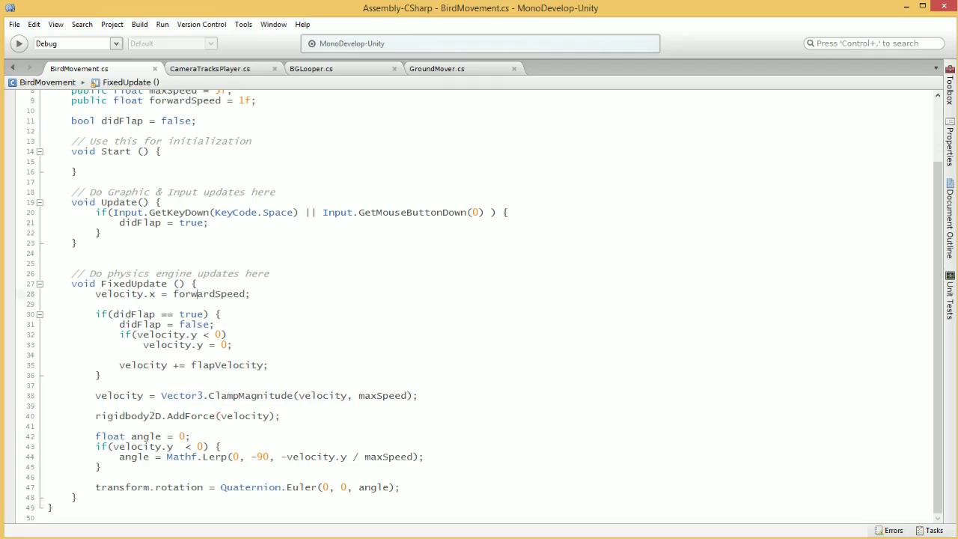
pyautogui.moveTo(22, 293); pyautogui.dragTo(24, 496)
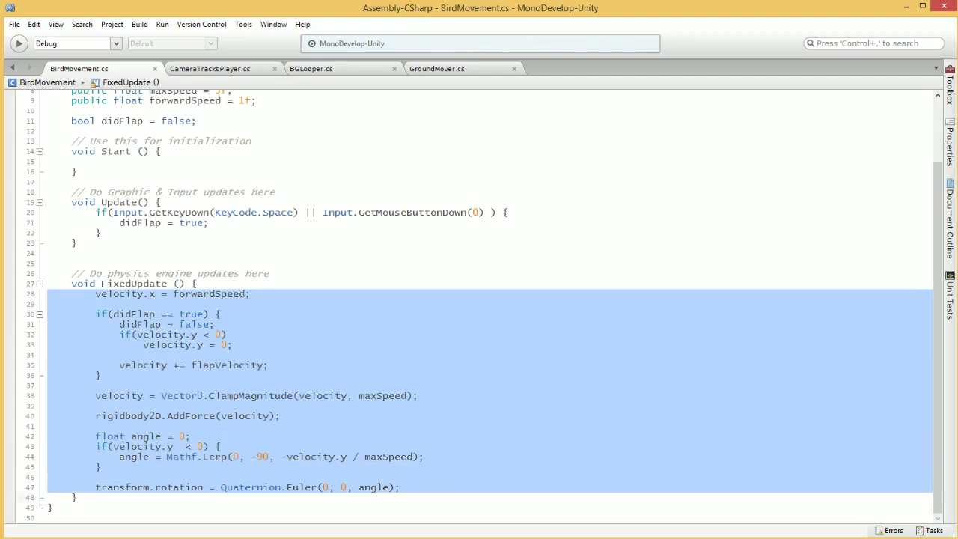
pyautogui.press('Delete')
pyautogui.hotkey('ctrl', 's')
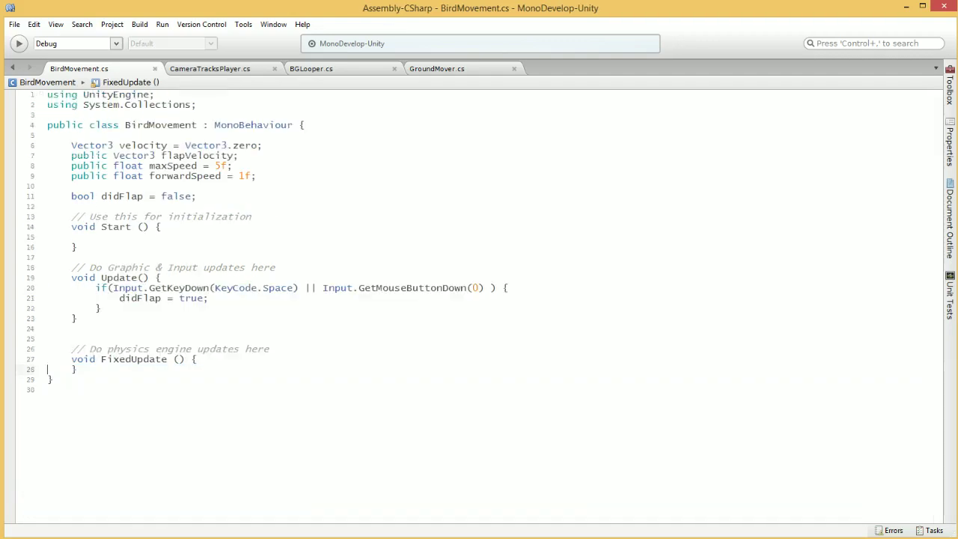
# Add the line rigidbody2D.AddForce( Vector2.up * 100f ); inside FixedUpdate and save the script.
pyautogui.click(198, 359)
pyautogui.press('Return')
pyautogui.hotkey('alt', 'Tab')
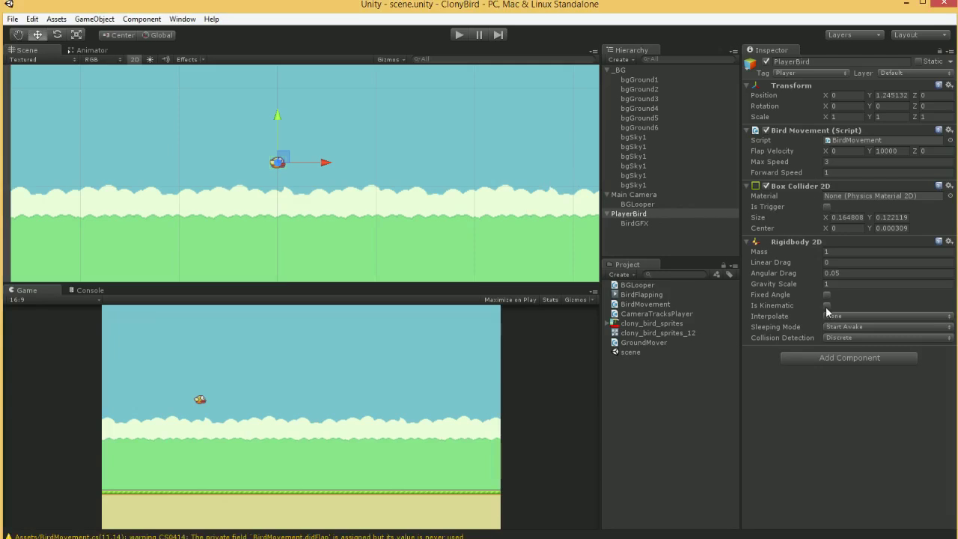
pyautogui.hotkey('alt', 'Tab')
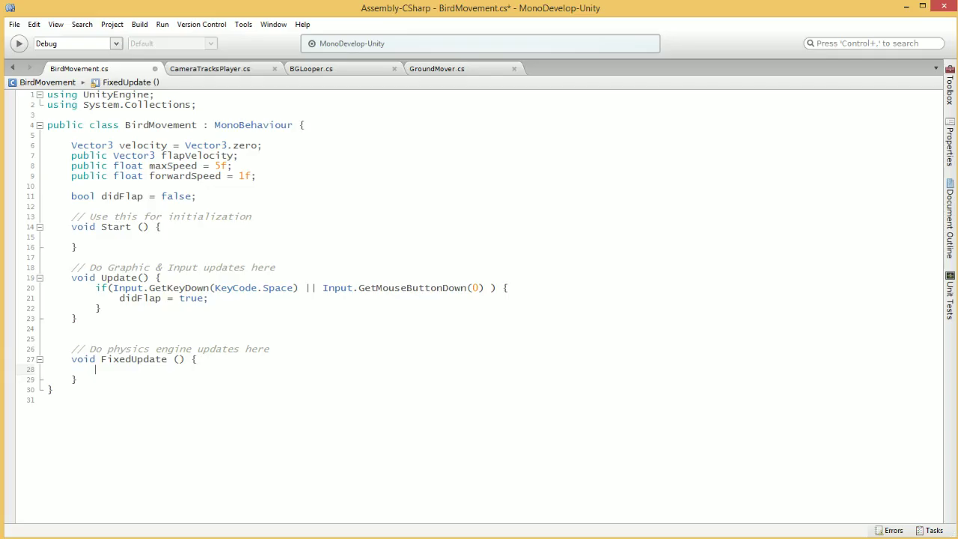
pyautogui.click(197, 360)
pyautogui.click(47, 369)
pyautogui.write('ri')
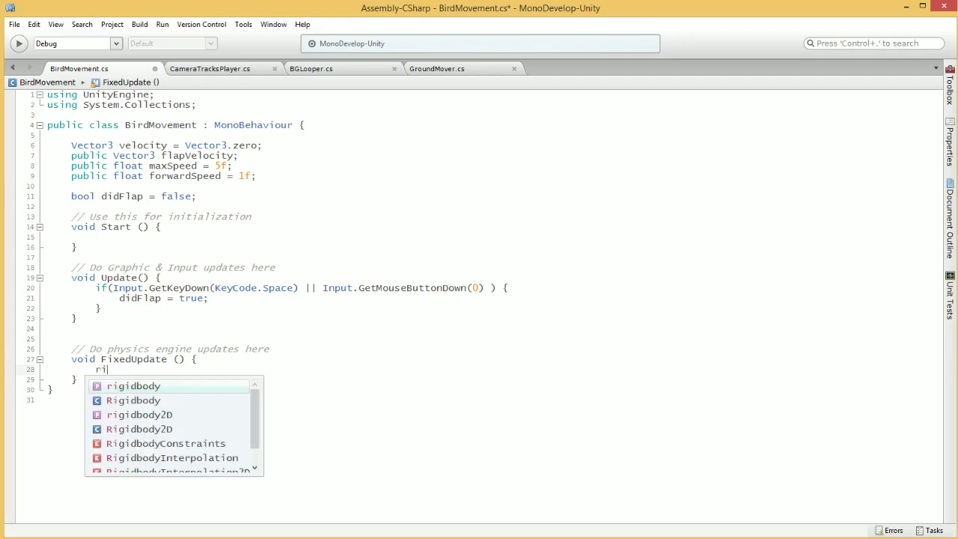
pyautogui.write('gidbody2D.AddForce(')
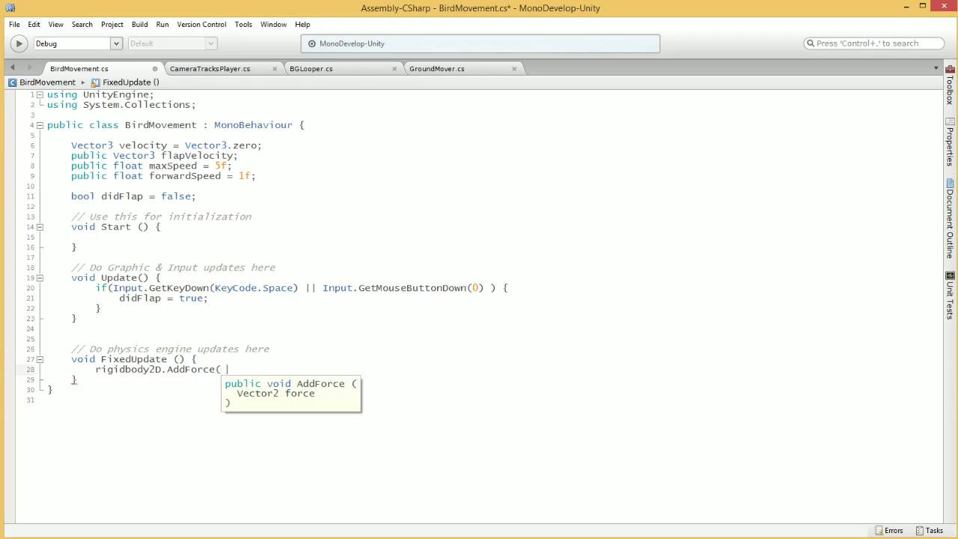
pyautogui.write('Vector2')
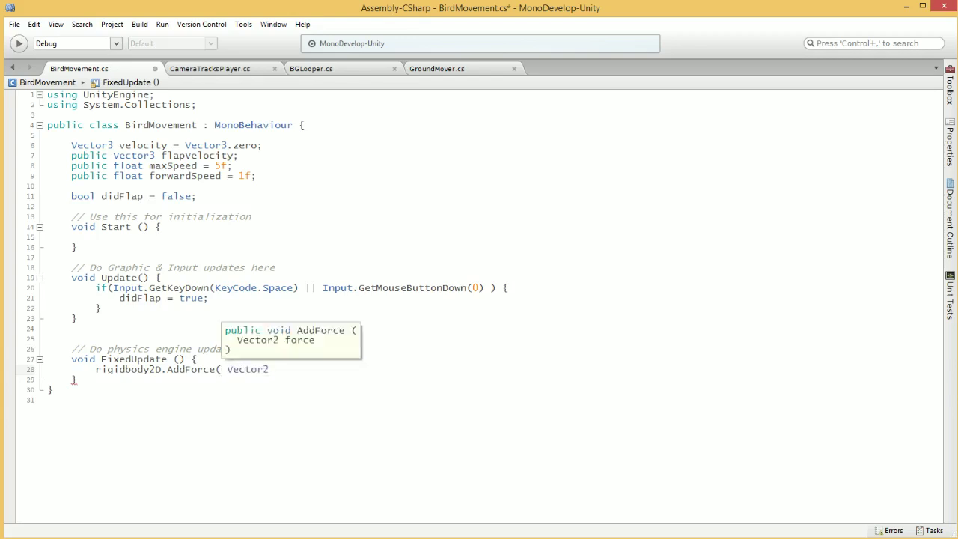
pyautogui.write('.up * 100f );')
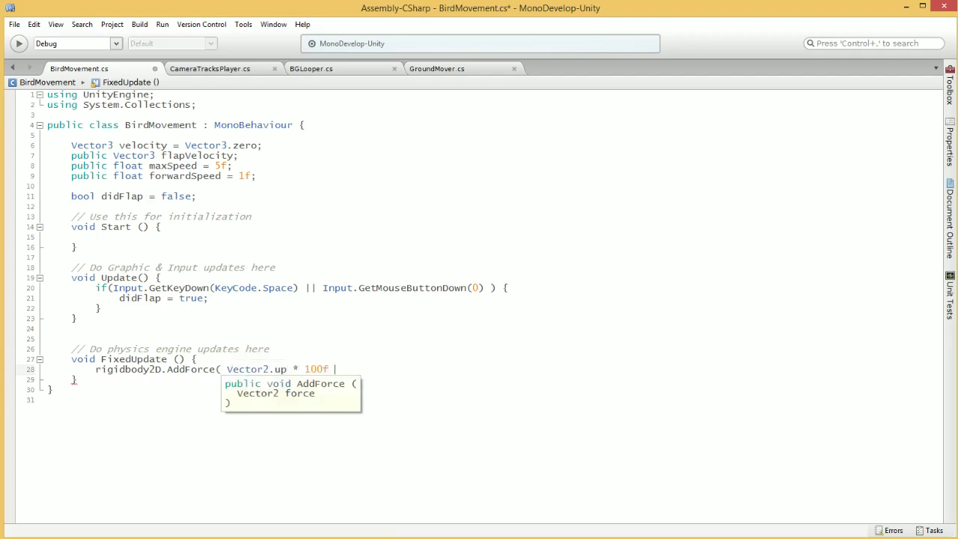
pyautogui.hotkey('ctrl', 's')
# Switch to Unity and run the game to test the 100f upward force, then stop it.
pyautogui.hotkey('alt', 'Tab')
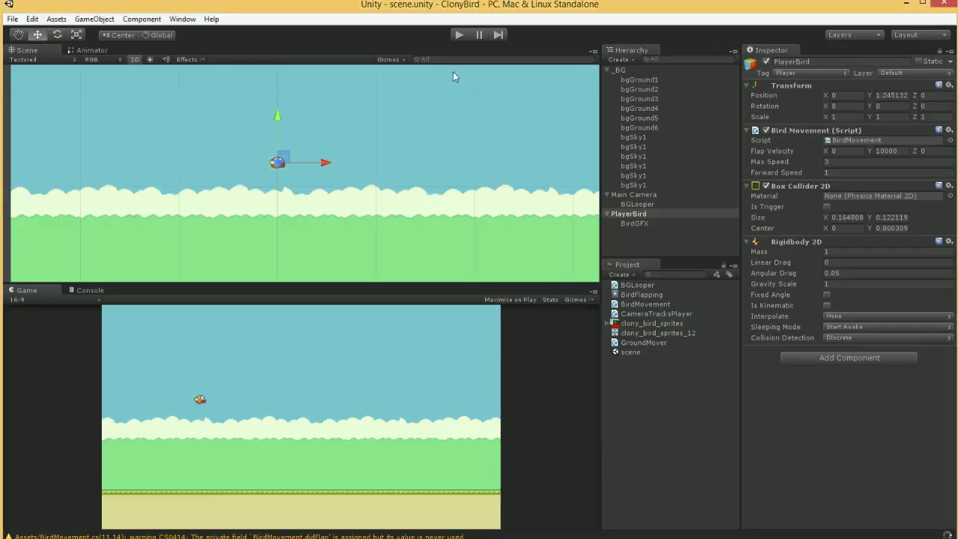
pyautogui.click(457, 36)
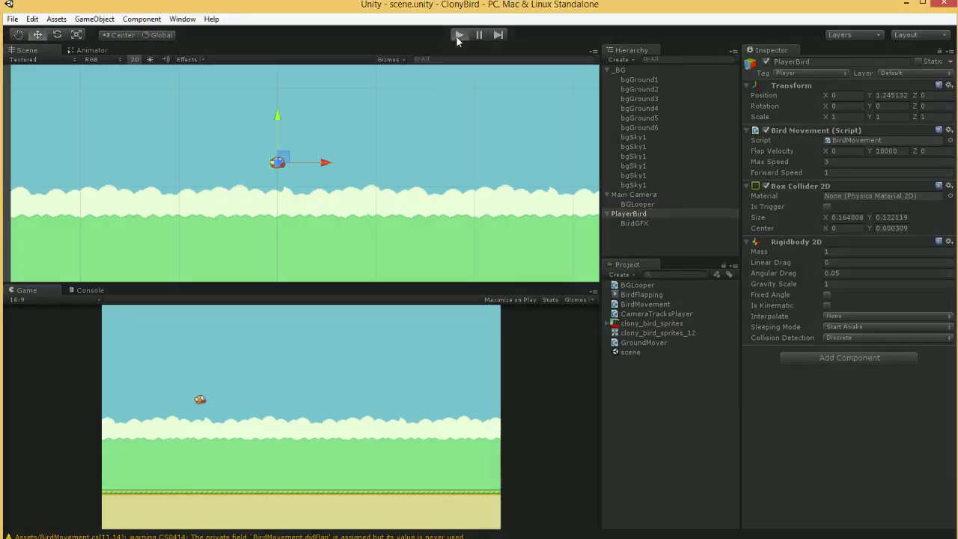
pyautogui.click(457, 37)
# Switch to MonoDevelop, reduce the AddForce multiplier in FixedUpdate to 10f, and save the script.
pyautogui.hotkey('alt', 'Tab')
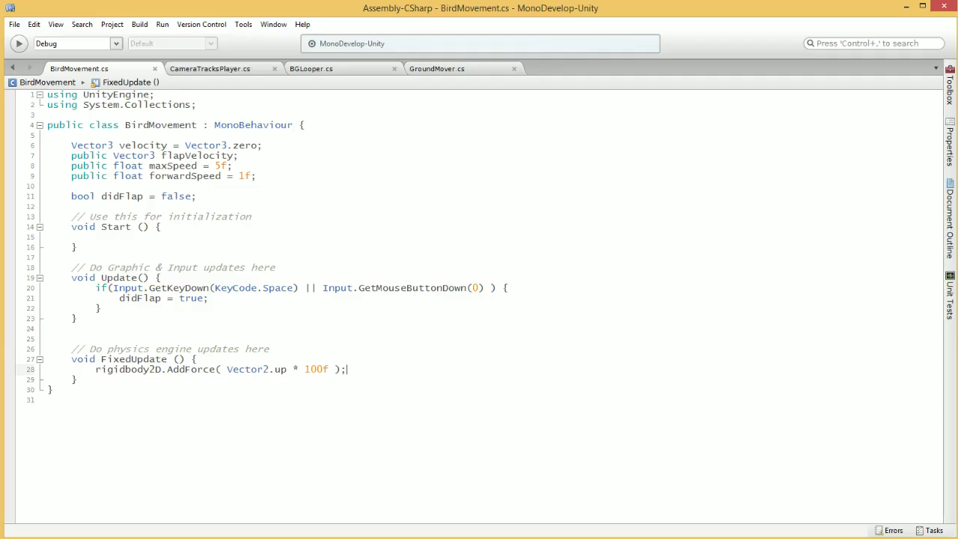
pyautogui.press('BackSpace')
pyautogui.press('BackSpace')
pyautogui.write('1')
pyautogui.hotkey('ctrl', 's')
# Switch to Unity and test the bird with the 10f upward force, then stop the game.
pyautogui.hotkey('alt', 'Tab')
pyautogui.click(459, 36)
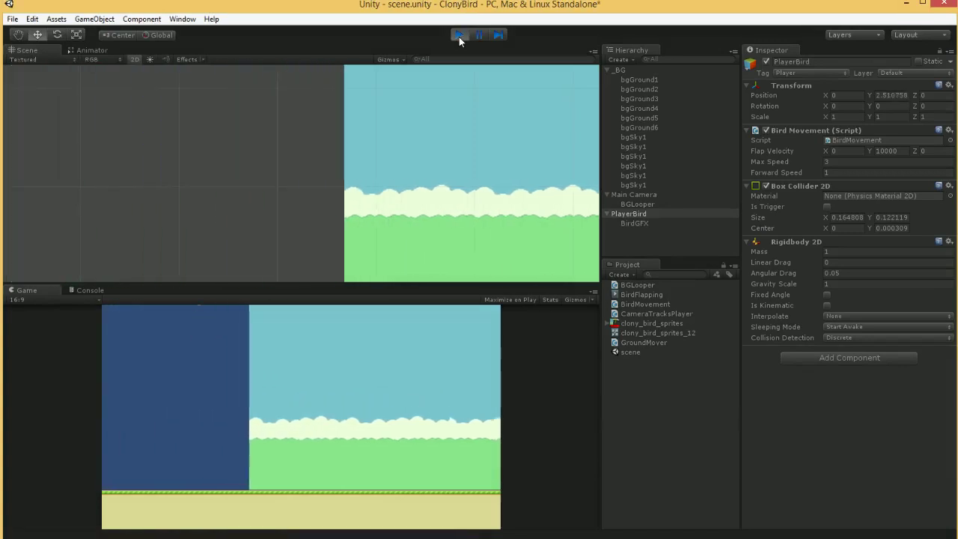
pyautogui.click(459, 37)
pyautogui.hotkey('alt', 'Tab')
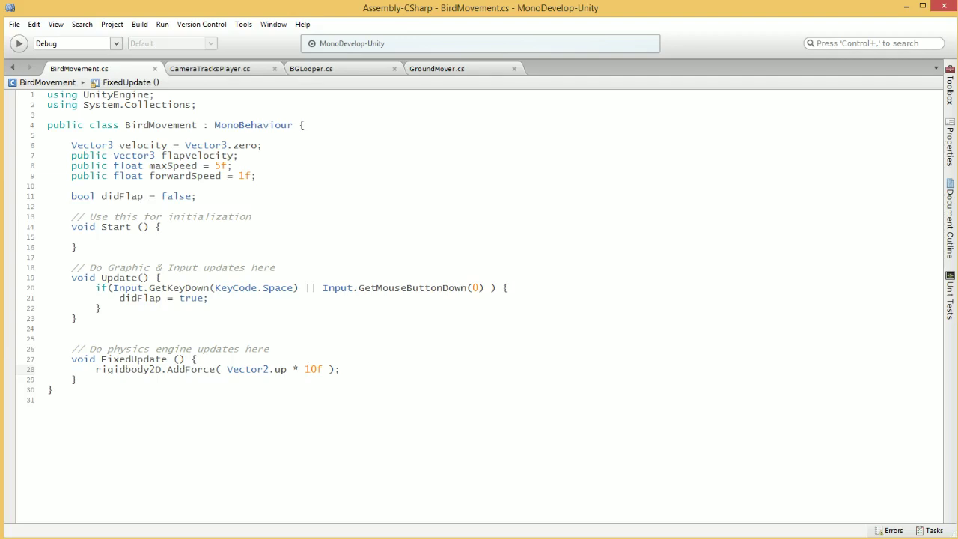
pyautogui.hotkey('alt', 'Tab')
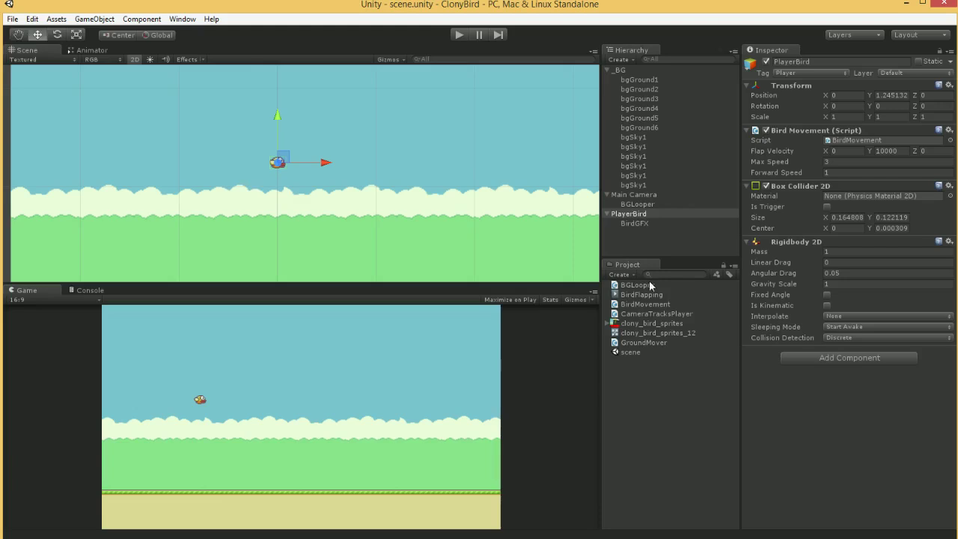
pyautogui.hotkey('alt', 'Tab')
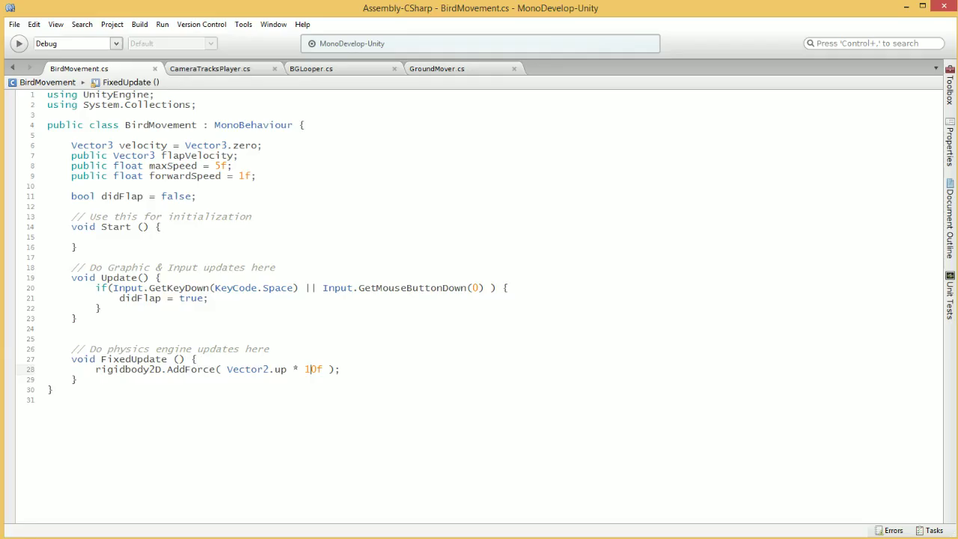
pyautogui.hotkey('alt', 'Tab')
# In MonoDevelop, remove the public modifier from forwardSpeed and delete the maxSpeed and flapVelocity declarations.
pyautogui.hotkey('alt', 'Tab')
pyautogui.click(191, 176)
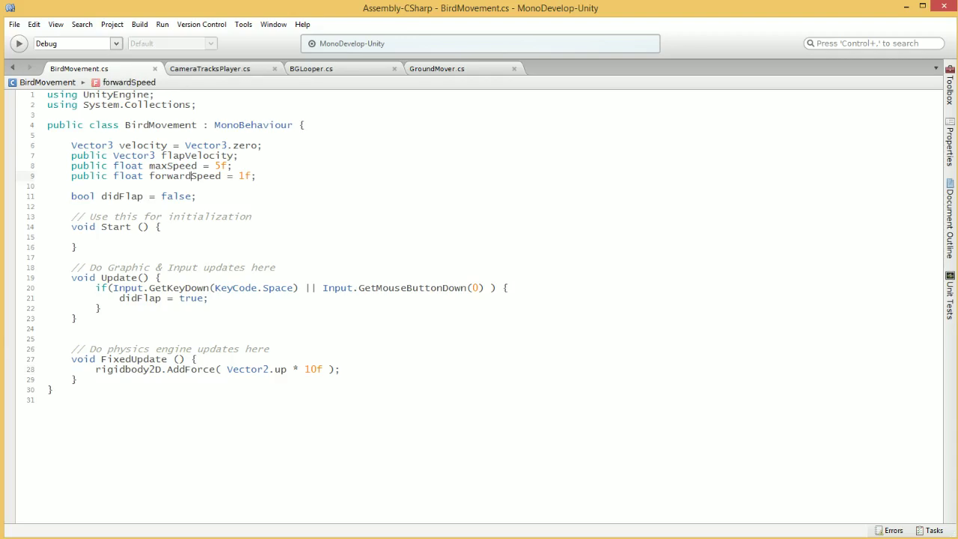
pyautogui.doubleClick(89, 176)
pyautogui.press('Delete')
pyautogui.press('Delete')
pyautogui.doubleClick(89, 166)
pyautogui.tripleClick(104, 165)
pyautogui.press('Delete')
pyautogui.tripleClick(110, 155)
pyautogui.press('Delete')
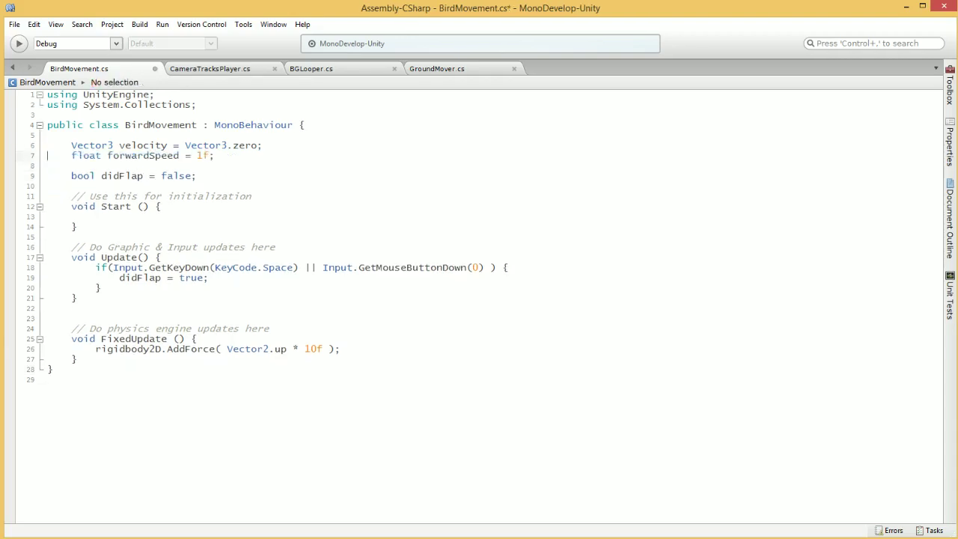
# Duplicate the forwardSpeed declaration above itself as float flapSpeed with the value 12f, and save the script.
pyautogui.tripleClick(110, 155)
pyautogui.hotkey('ctrl', 'c')
pyautogui.hotkey('ctrl', 'v')
pyautogui.hotkey('ctrl', 'v')
pyautogui.doubleClick(143, 155)
pyautogui.write('flapSpeed')
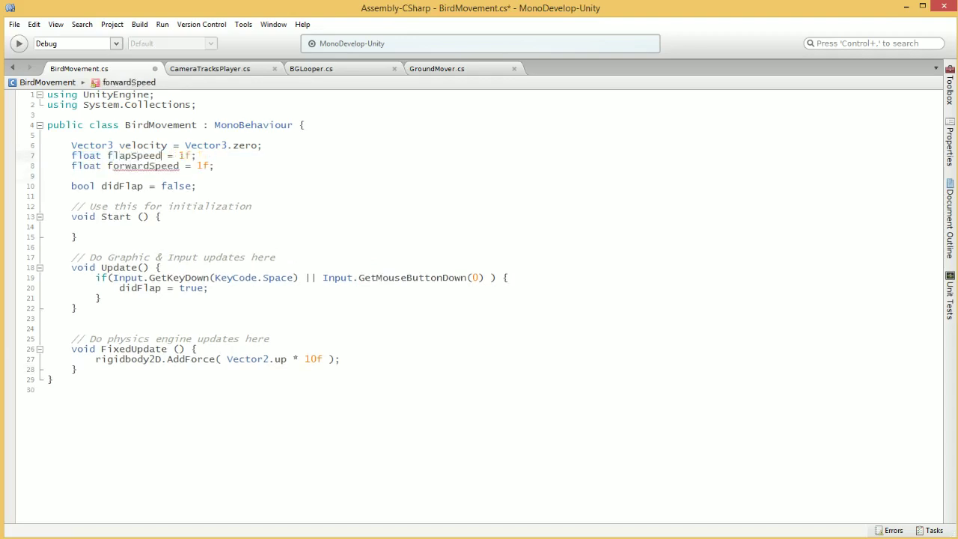
pyautogui.press('End')
pyautogui.press('Left')
pyautogui.press('Left')
pyautogui.write('2')
pyautogui.hotkey('ctrl', 's')
# Change the AddForce direction in FixedUpdate to Vector2.right.
pyautogui.doubleClick(143, 165)
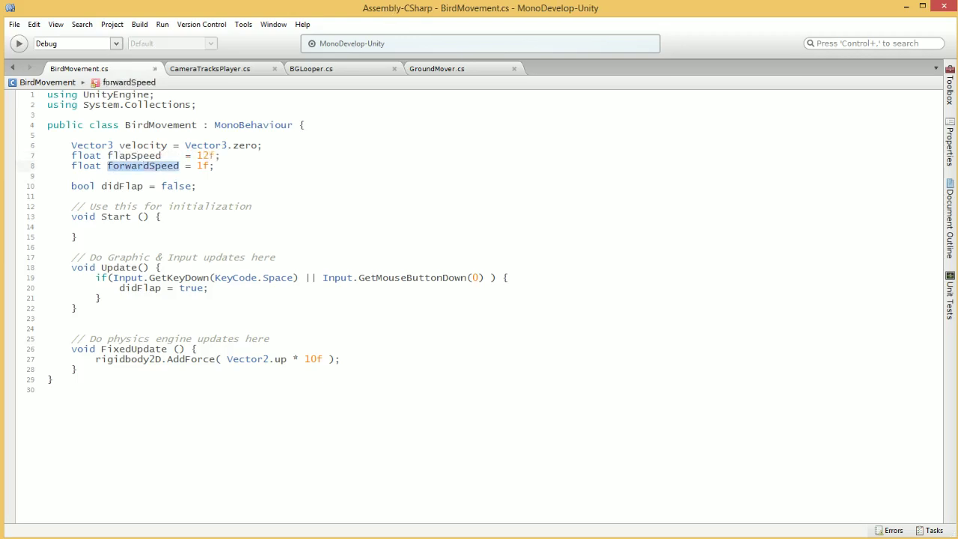
pyautogui.doubleClick(281, 359)
pyautogui.press('BackSpace')
pyautogui.press('BackSpace')
pyautogui.write('.')
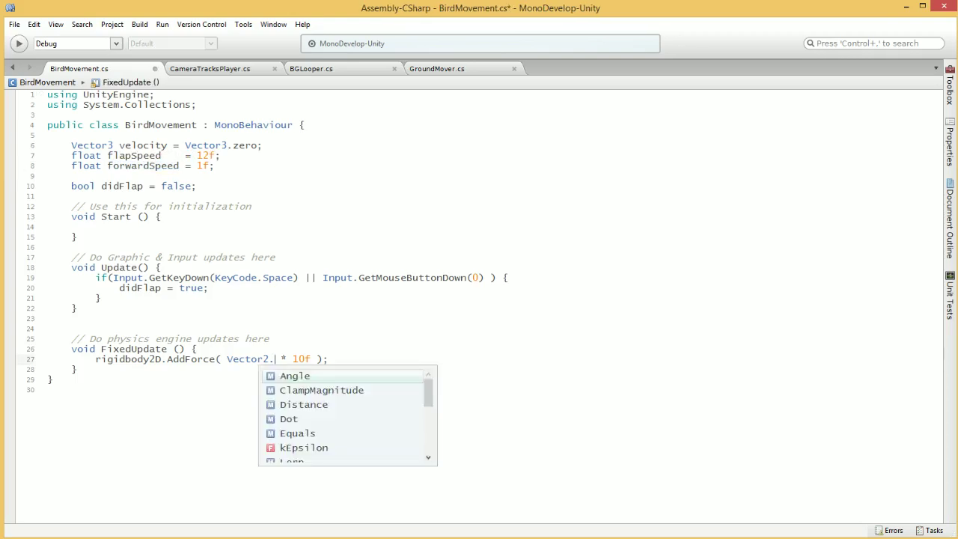
pyautogui.write('fo')
pyautogui.press('BackSpace')
pyautogui.press('BackSpace')
pyautogui.press('BackSpace')
pyautogui.write(',')
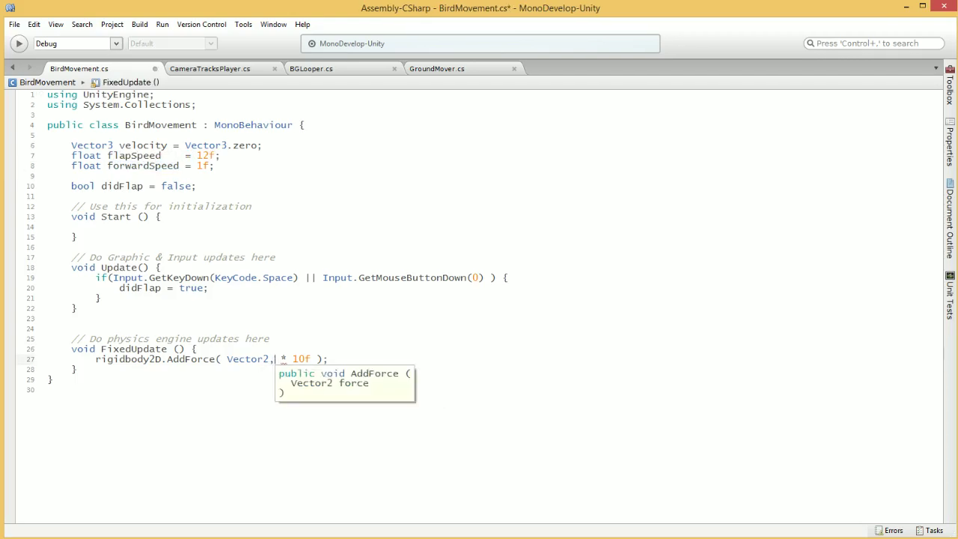
pyautogui.press('BackSpace')
pyautogui.write('.right')
pyautogui.press('Return')
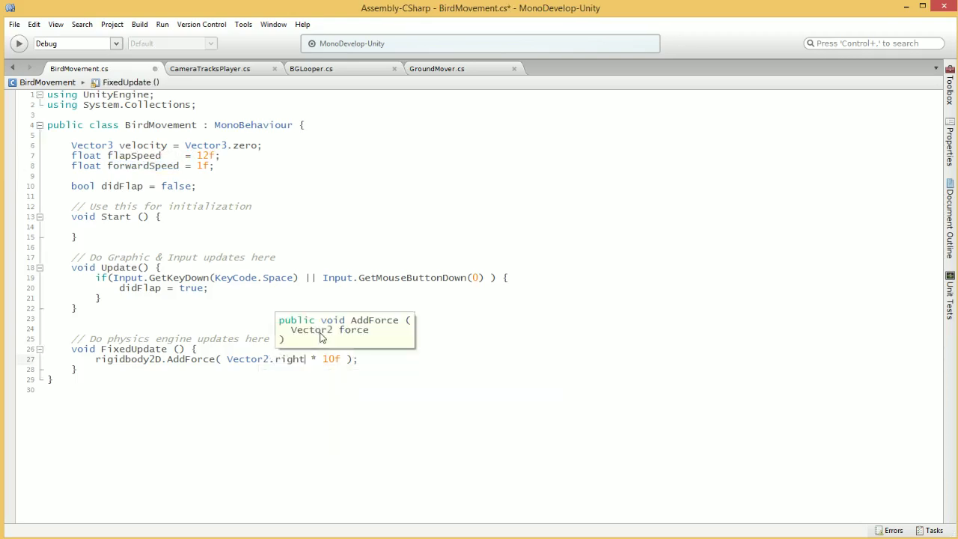
# Replace the numeric multiplier in the AddForce call with forwardSpeed and save the script.
pyautogui.press('End')
pyautogui.press('Left')
pyautogui.press('Left')
pyautogui.press('Left')
pyautogui.press('BackSpace')
pyautogui.press('BackSpace')
pyautogui.press('BackSpace')
pyautogui.write('forwardSpeed')
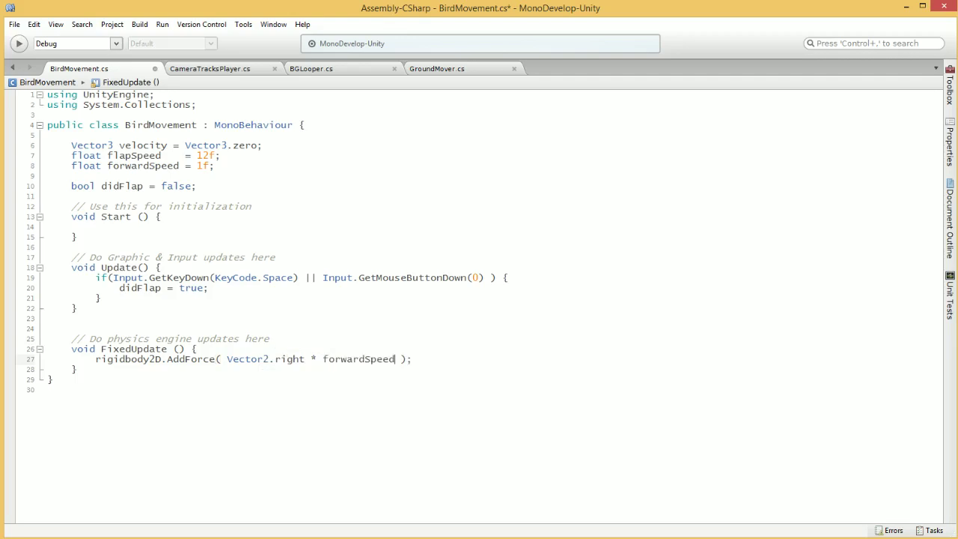
pyautogui.hotkey('ctrl', 's')
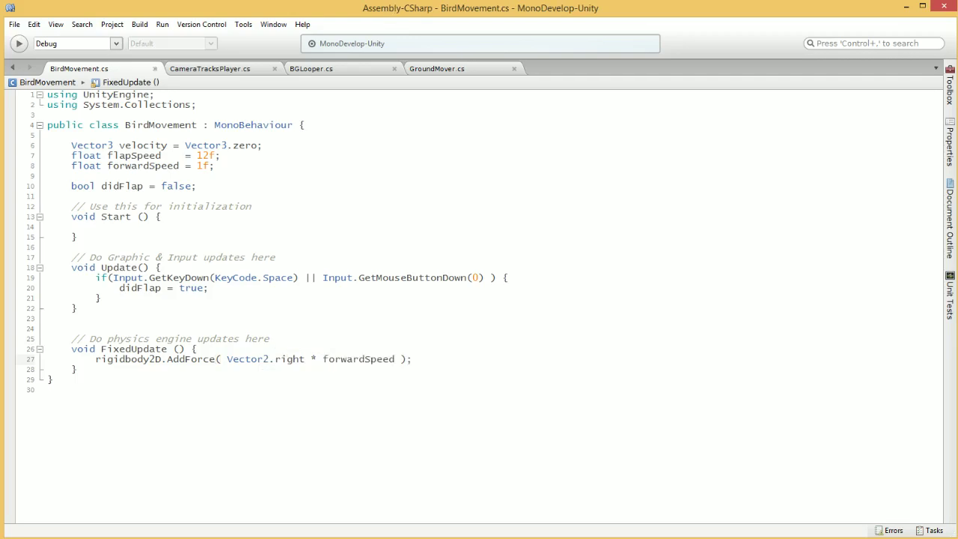
# Switch to Unity and set the Linear Drag of PlayerBird's Rigidbody 2D to 1.
pyautogui.hotkey('alt', 'Tab')
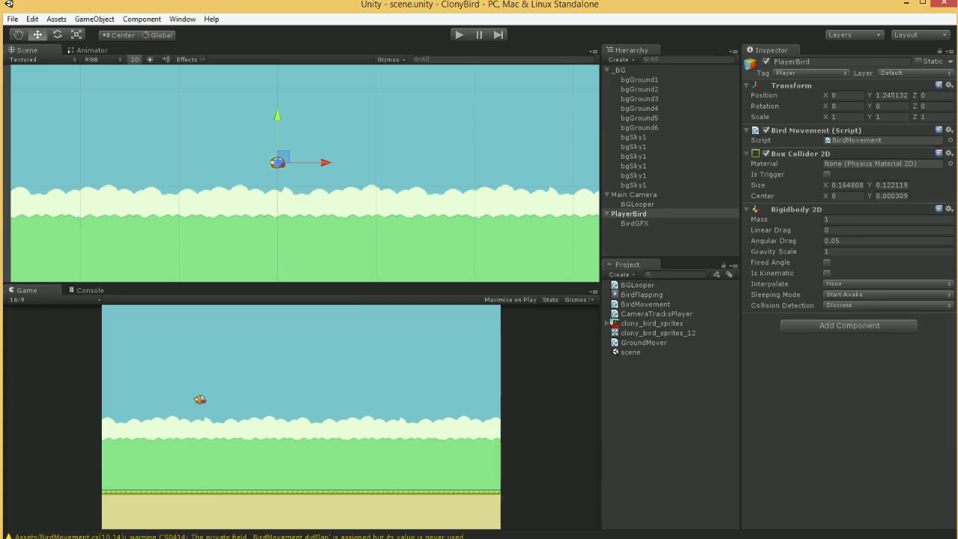
pyautogui.click(828, 230)
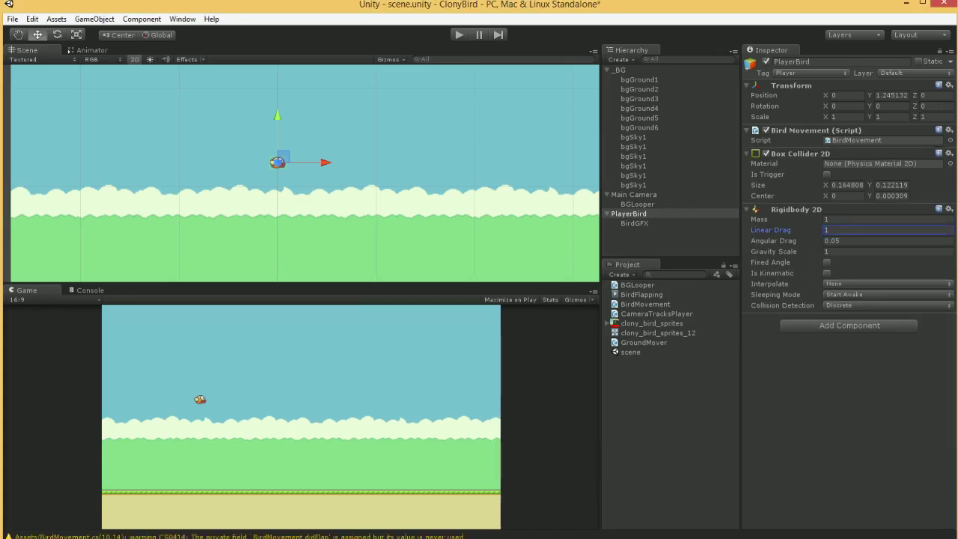
pyautogui.write('1')
pyautogui.press('Return')
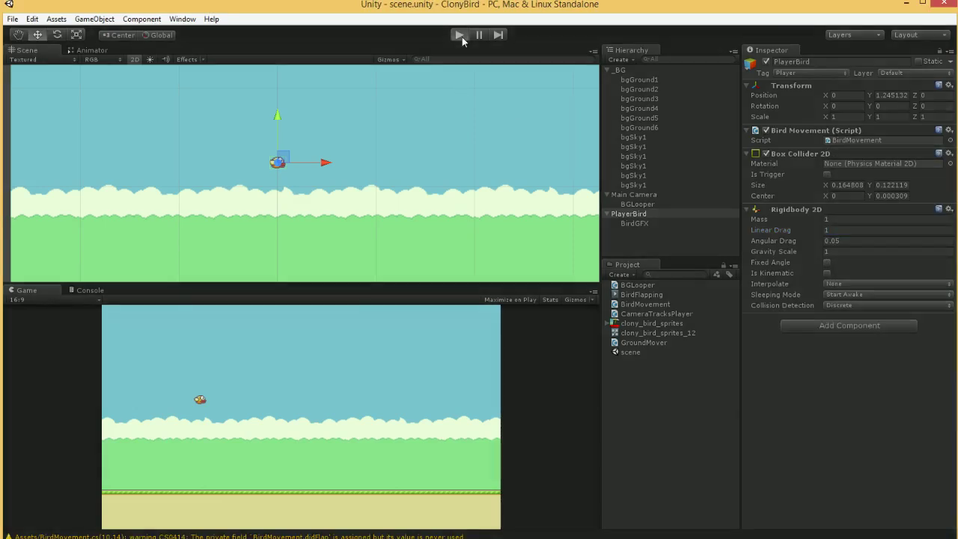
# Run the game to test the forward force combined with the linear drag, then stop it.
pyautogui.click(460, 35)
pyautogui.click(460, 35)
pyautogui.click(460, 36)
# Switch to MonoDevelop, duplicate the AddForce line in FixedUpdate, and change the copy's direction to Vector2.up.
pyautogui.hotkey('alt', 'Tab')
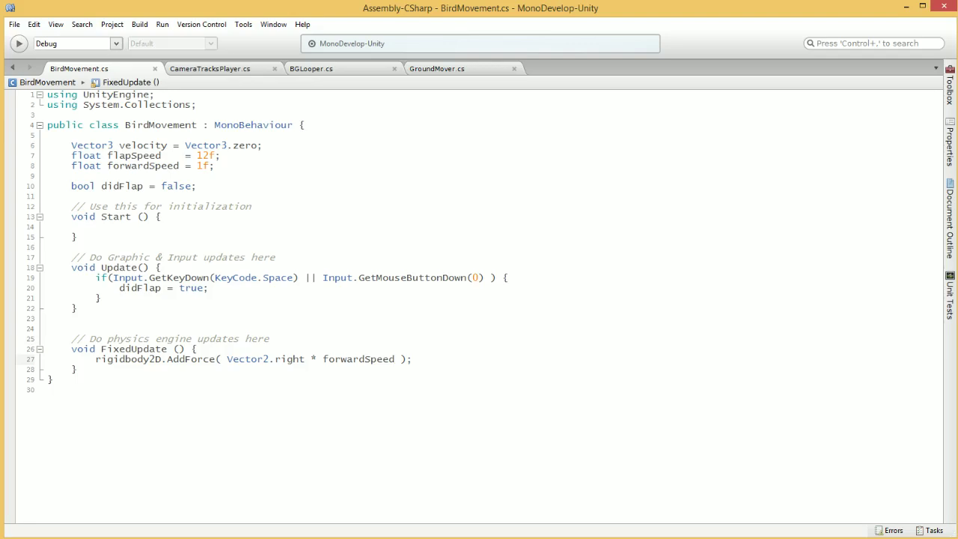
pyautogui.tripleClick(272, 359)
pyautogui.hotkey('ctrl', 'c')
pyautogui.hotkey('ctrl', 'v')
pyautogui.hotkey('ctrl', 'v')
pyautogui.doubleClick(289, 369)
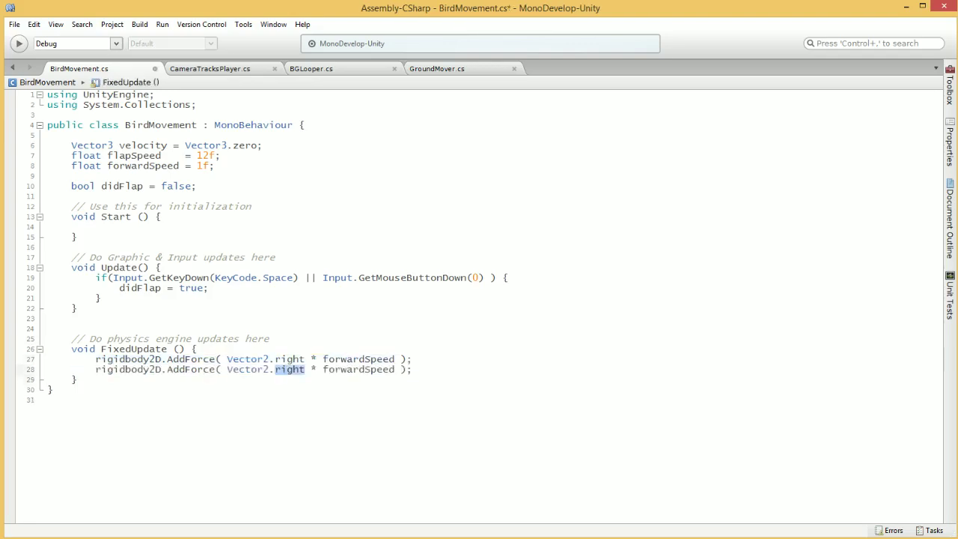
pyautogui.write('up')
# Set flapSpeed to 9.8f and save the script.
pyautogui.doubleClick(206, 156)
pyautogui.write('5.0f')
pyautogui.hotkey('ctrl', 's')
# Test the added upward force by running and stopping the game in Unity, then return to the script in MonoDevelop.
pyautogui.hotkey('alt', 'Tab')
pyautogui.click(454, 35)
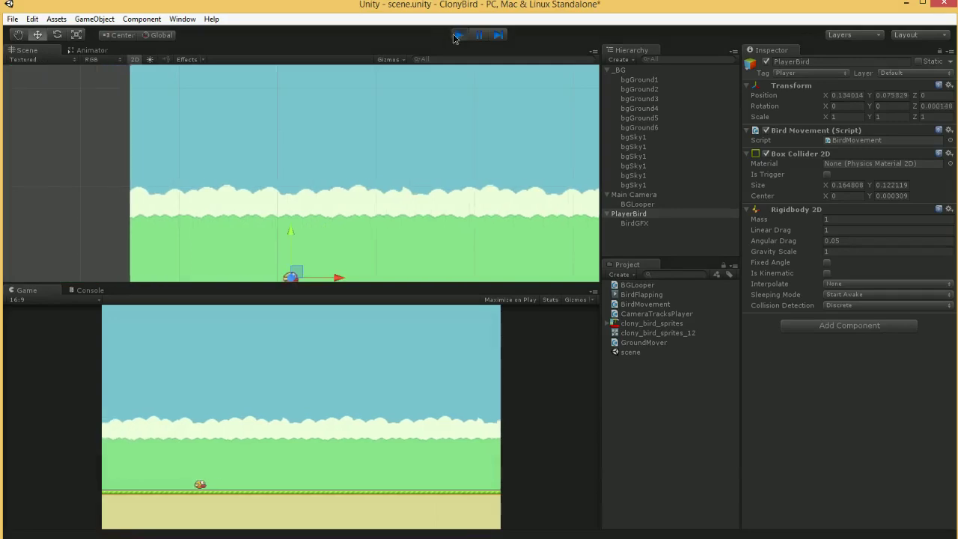
pyautogui.click(453, 35)
pyautogui.hotkey('alt', 'Tab')
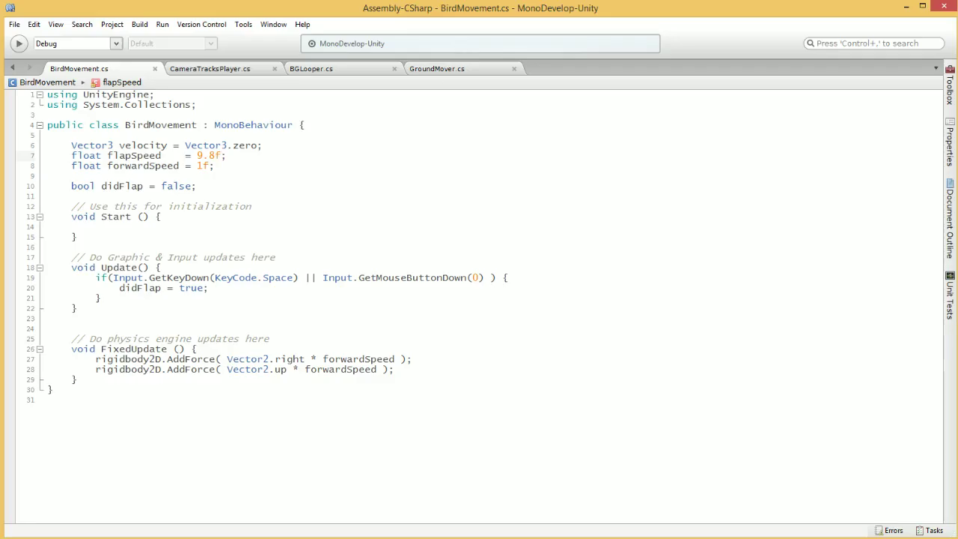
# Replace forwardSpeed with flapSpeed in the Vector2.up AddForce line and save the script.
pyautogui.doubleClick(134, 155)
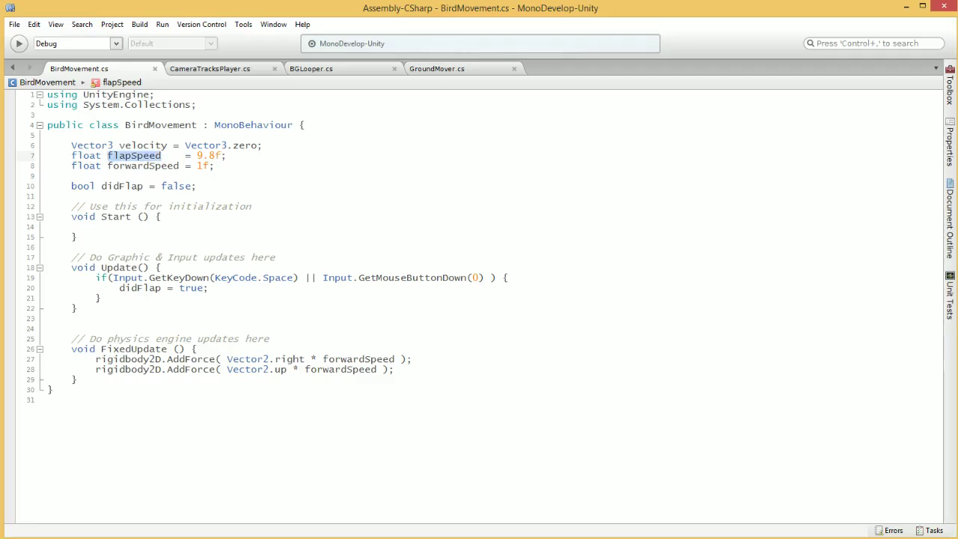
pyautogui.doubleClick(341, 369)
pyautogui.hotkey('ctrl', 'v')
pyautogui.hotkey('ctrl', 's')
# Run the game in Unity to test the upward force using flapSpeed, stop it, and return to MonoDevelop.
pyautogui.hotkey('alt', 'Tab')
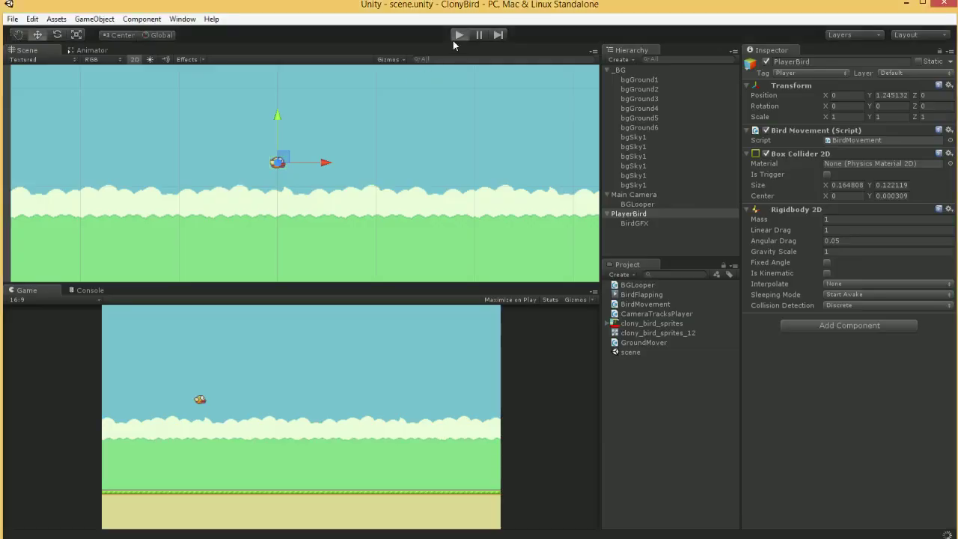
pyautogui.click(455, 37)
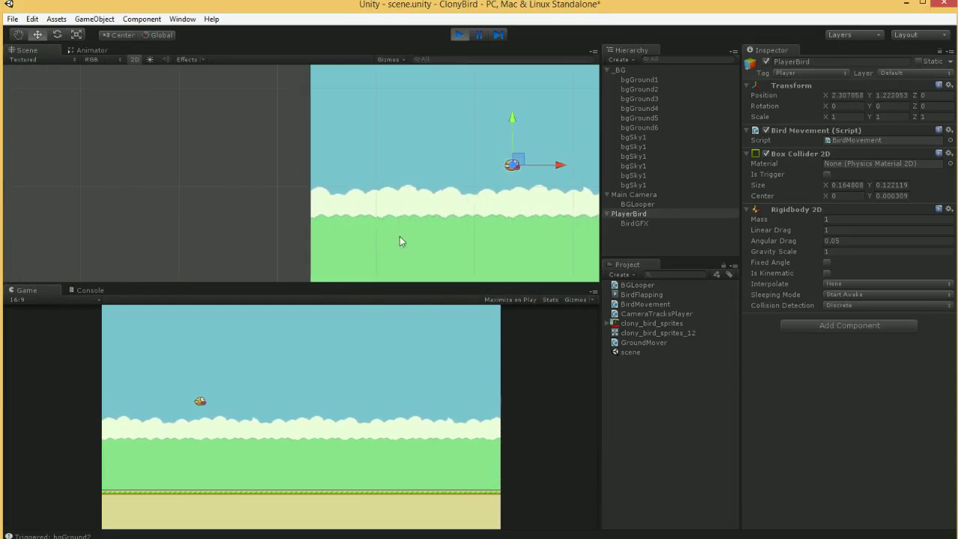
pyautogui.click(459, 35)
pyautogui.hotkey('alt', 'Tab')
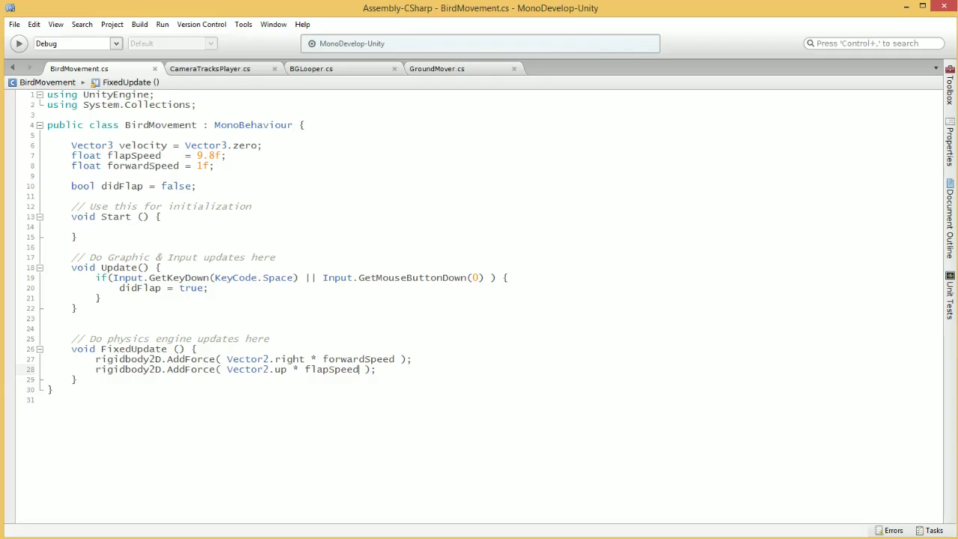
# Wrap the Vector2.up AddForce line in FixedUpdate in an if(didFlap) block, separated by a blank line from the forward force.
pyautogui.click(299, 359)
pyautogui.doubleClick(140, 287)
pyautogui.click(413, 358)
pyautogui.press('Return')
pyautogui.press('Return')
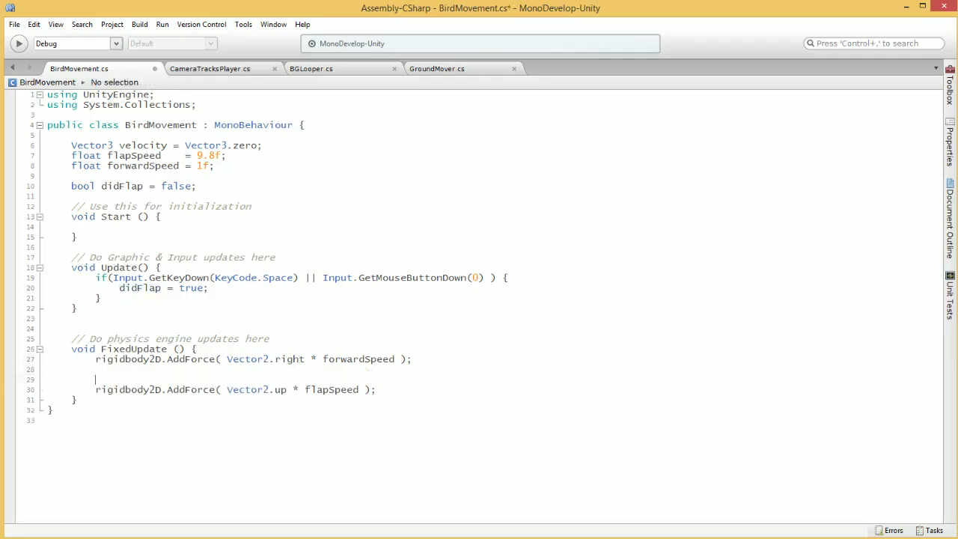
pyautogui.write('if(didFlap) {')
pyautogui.press('Home')
pyautogui.press('Tab')
pyautogui.press('End')
pyautogui.press('Return')
pyautogui.write('}')
# Add didFlap = false; at the end of the if(didFlap) block and save the script.
pyautogui.press('Up')
pyautogui.press('End')
pyautogui.press('Return')
pyautogui.write('didFlap = false;')
pyautogui.hotkey('ctrl', 's')
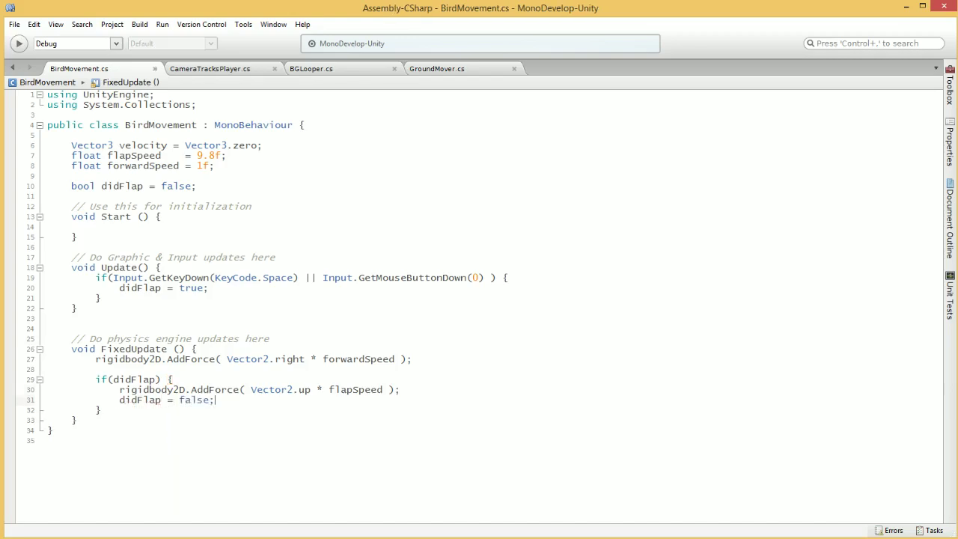
# Set flapSpeed to 15f and save the script.
pyautogui.click(208, 155)
pyautogui.press('BackSpace')
pyautogui.press('BackSpace')
pyautogui.press('BackSpace')
pyautogui.write('15')
pyautogui.hotkey('ctrl', 's')
# Run the game in Unity to test the flap force applied only on input, then stop it.
pyautogui.hotkey('alt', 'Tab')
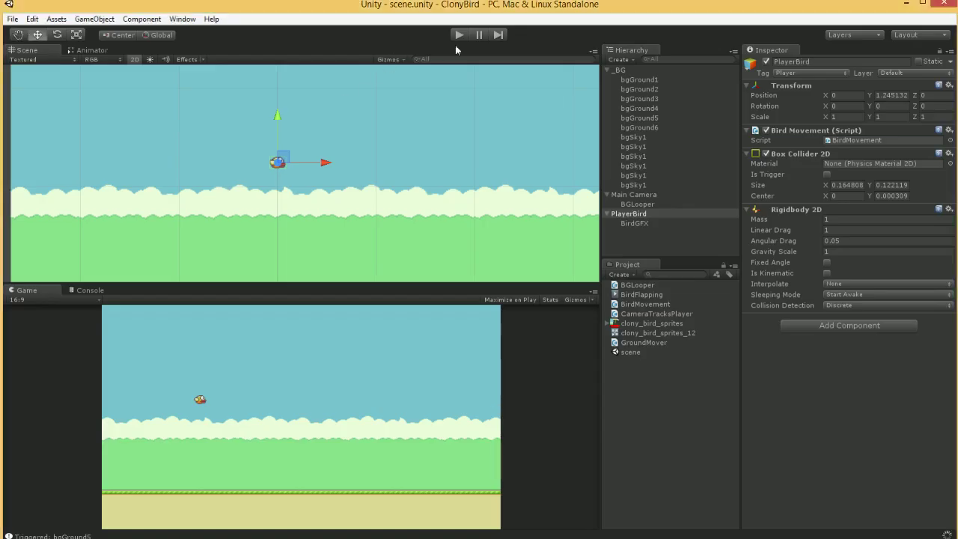
pyautogui.click(459, 35)
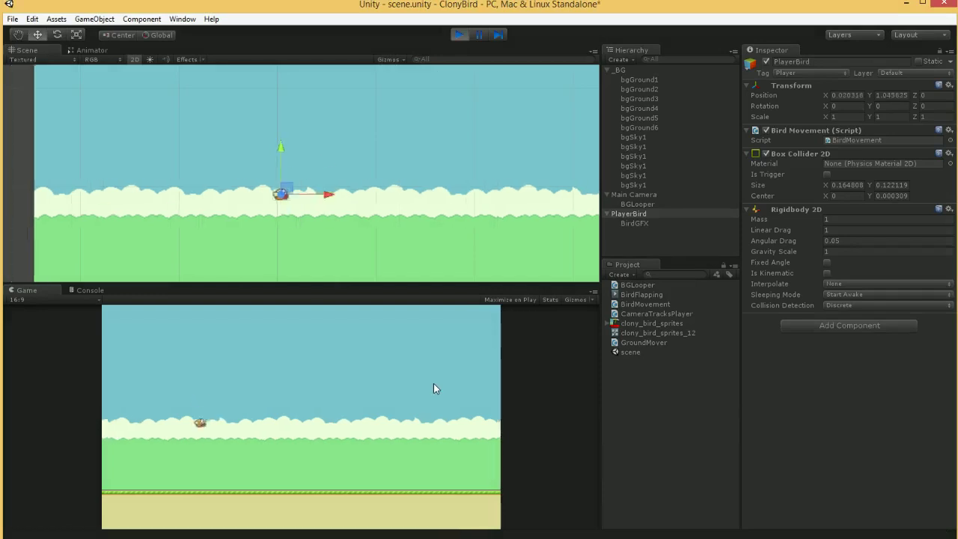
pyautogui.click(459, 37)
pyautogui.click(459, 36)
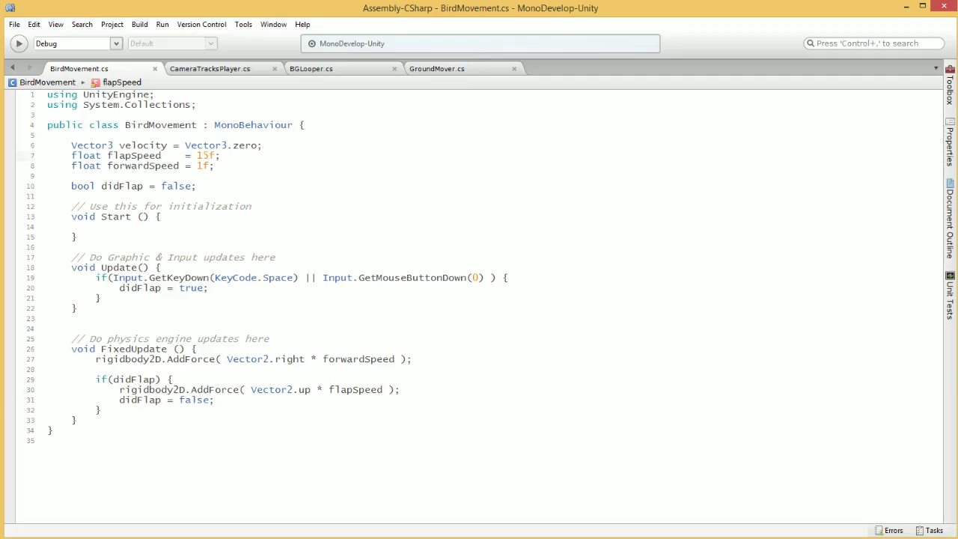
# Try to add a rigidbody2D impulse call on a new line below the flap's AddForce line.
pyautogui.click(191, 390)
pyautogui.doubleClick(152, 389)
pyautogui.hotkey('ctrl', 'c')
pyautogui.press('End')
pyautogui.press('Return')
pyautogui.hotkey('ctrl', 'v')
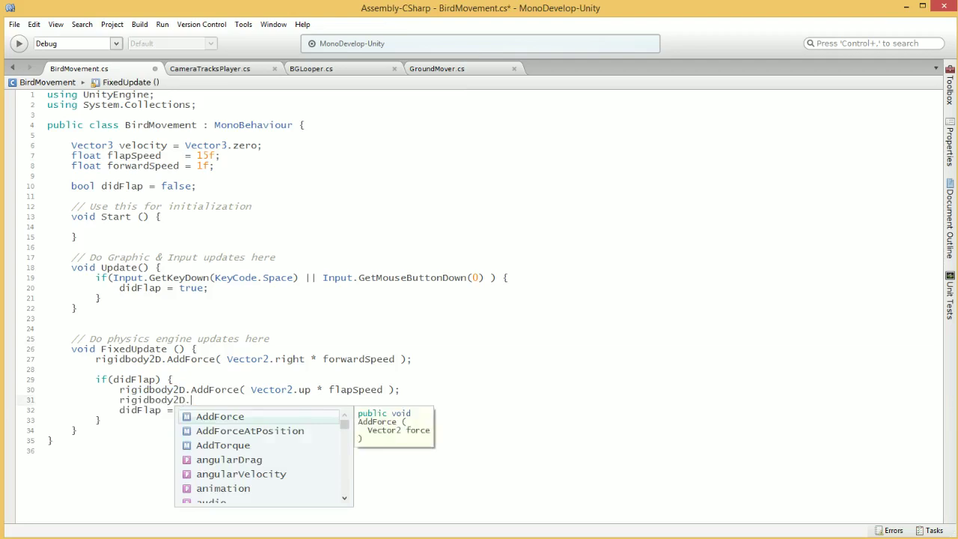
pyautogui.write('Imp')
pyautogui.press('BackSpace')
pyautogui.press('BackSpace')
pyautogui.press('BackSpace')
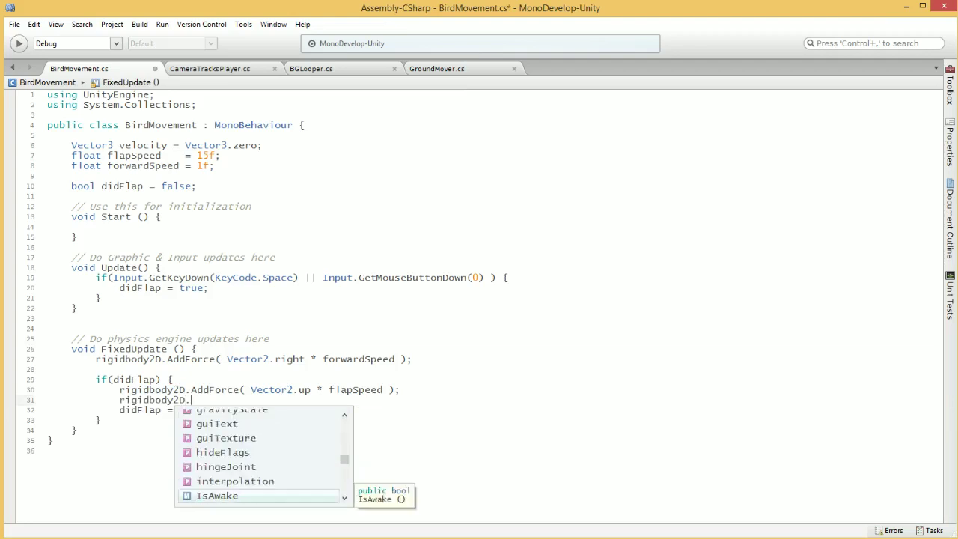
pyautogui.press('Escape')
# Delete the incomplete rigidbody2D line from the if(didFlap) block.
pyautogui.click(173, 380)
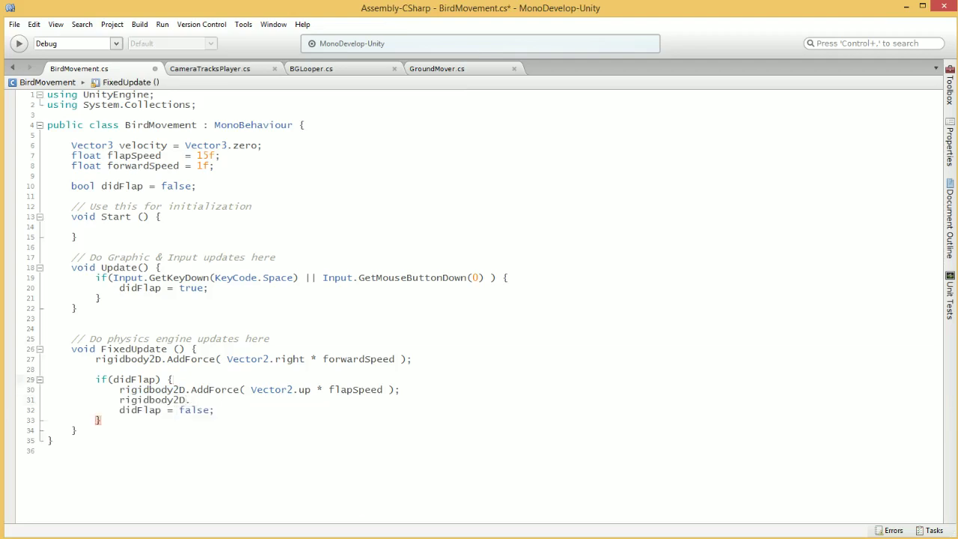
pyautogui.press('Down')
pyautogui.press('Down')
pyautogui.press('Home')
pyautogui.press('Home')
pyautogui.hotkey('shift', 'Down')
pyautogui.press('Delete')
# Set flapSpeed to 50f, save the script, and run the game in Unity to test the flap.
pyautogui.click(197, 155)
pyautogui.press('Delete')
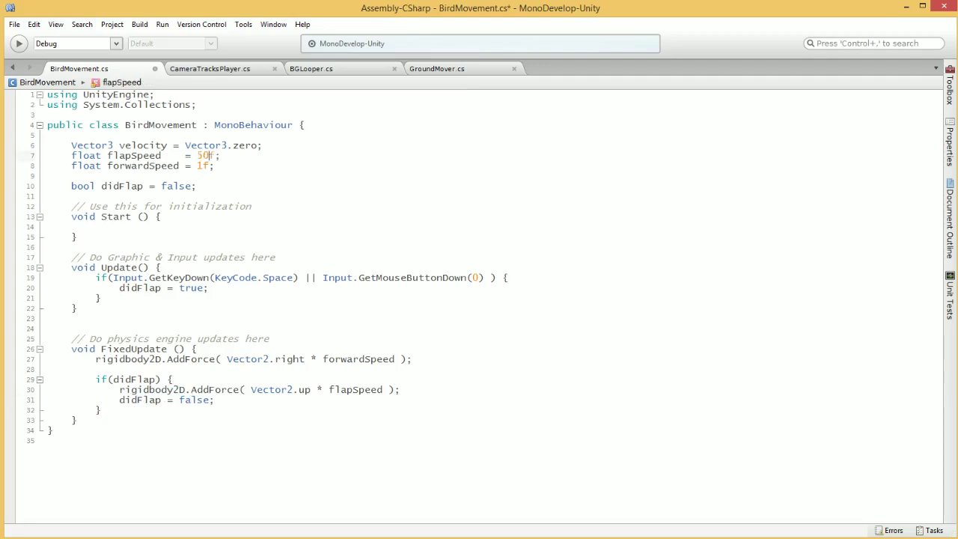
pyautogui.hotkey('ctrl', 's')
pyautogui.hotkey('alt', 'Tab')
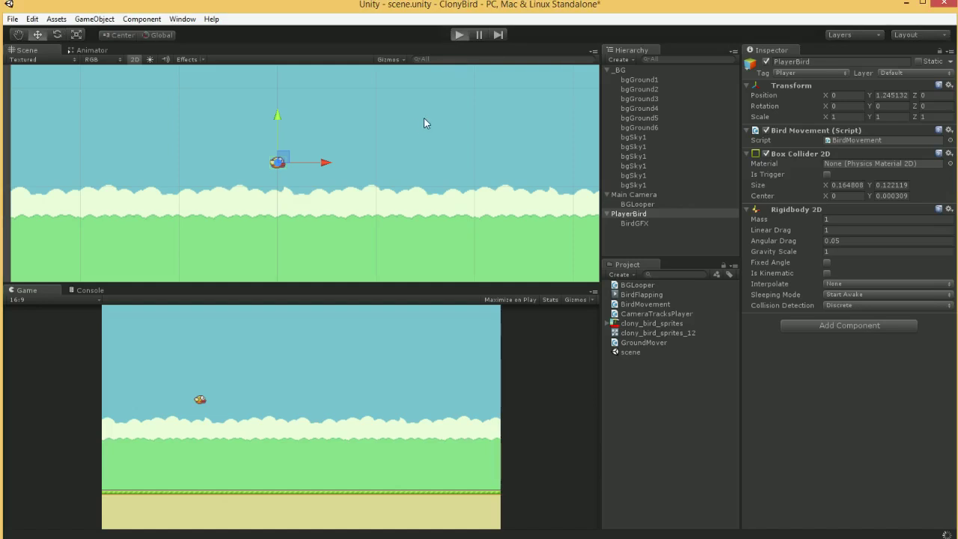
pyautogui.hotkey('ctrl', 'p')
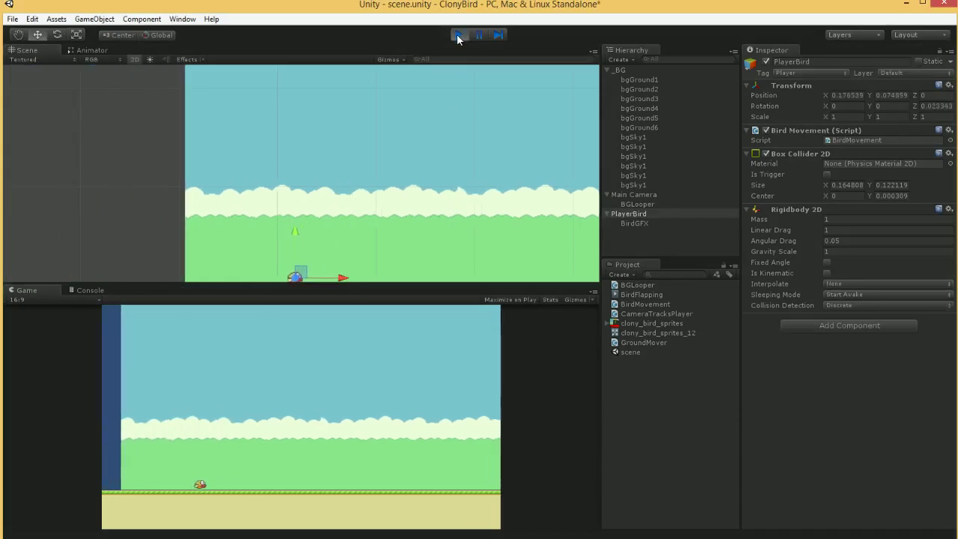
# Set flapSpeed to 500f in MonoDevelop, test the flap by running and stopping the game in Unity, and return to the script.
pyautogui.hotkey('alt', 'Tab')
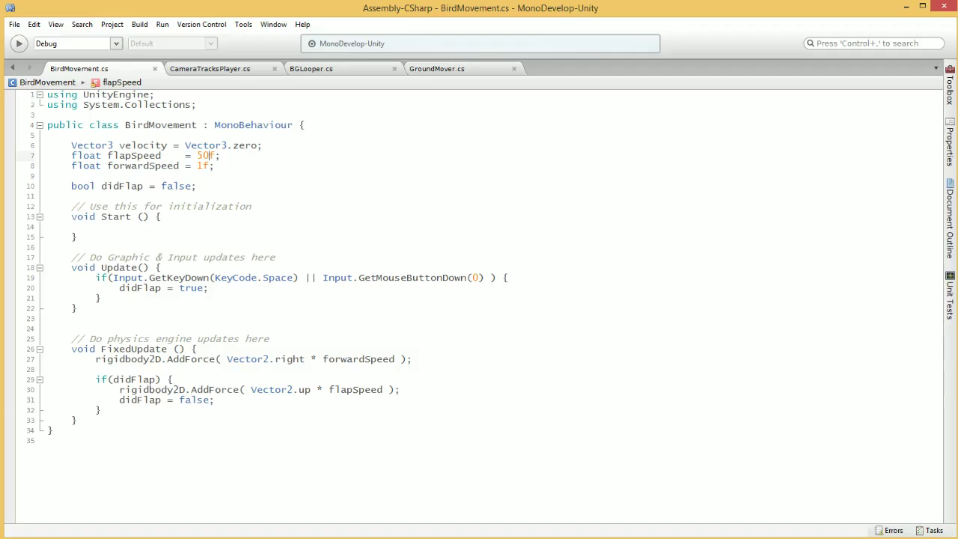
pyautogui.hotkey('alt', 'Tab')
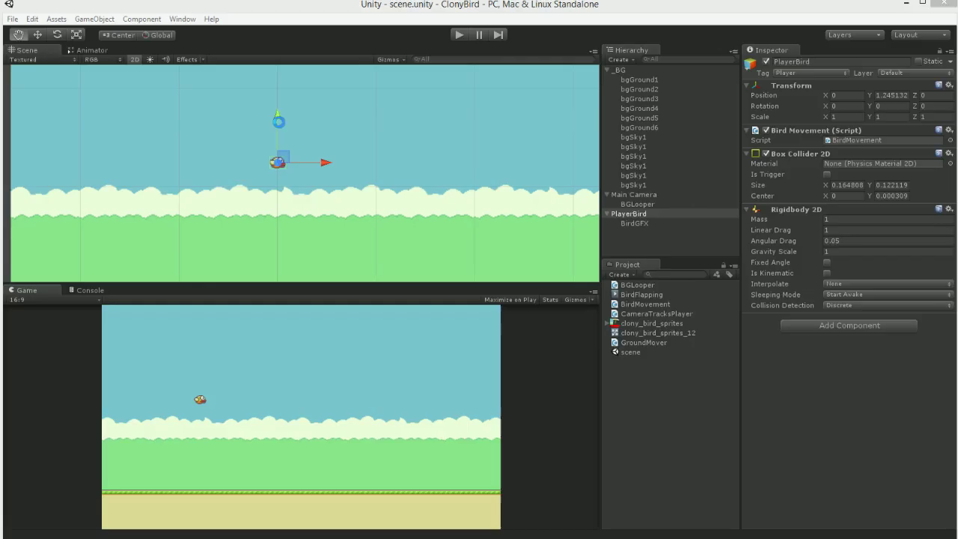
pyautogui.click(458, 36)
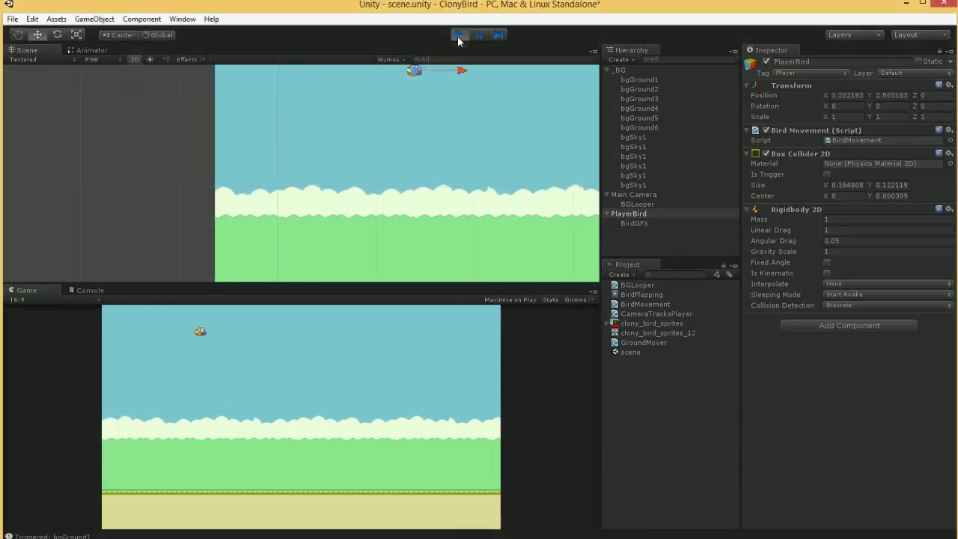
pyautogui.click(458, 35)
pyautogui.hotkey('alt', 'Tab')
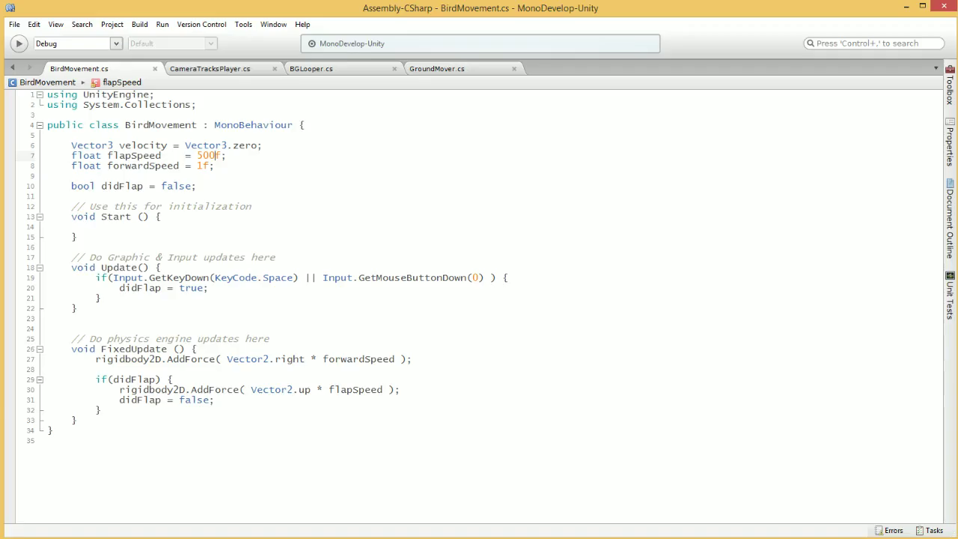
# Play the game in Unity, flapping the bird repeatedly to test the flap strength, then stop it.
pyautogui.hotkey('alt', 'Tab')
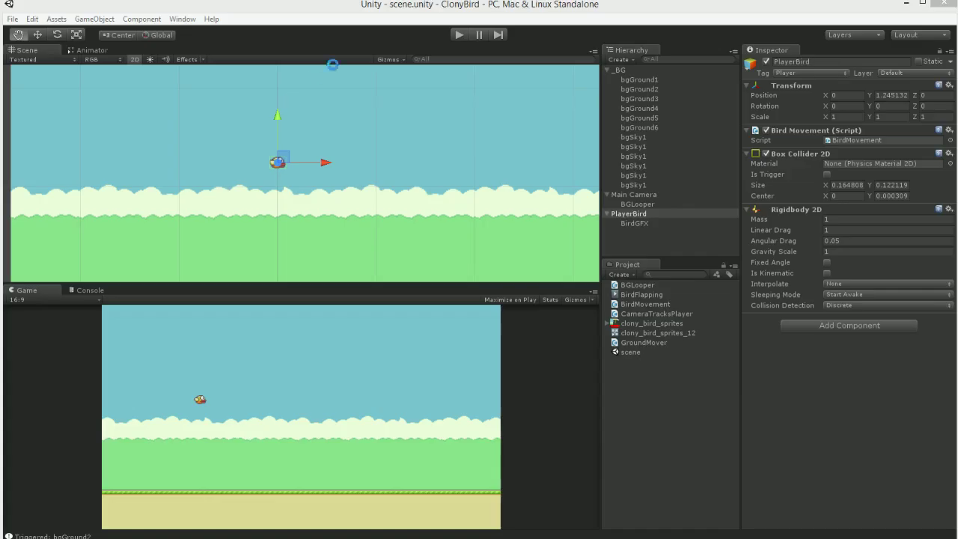
pyautogui.click(458, 36)
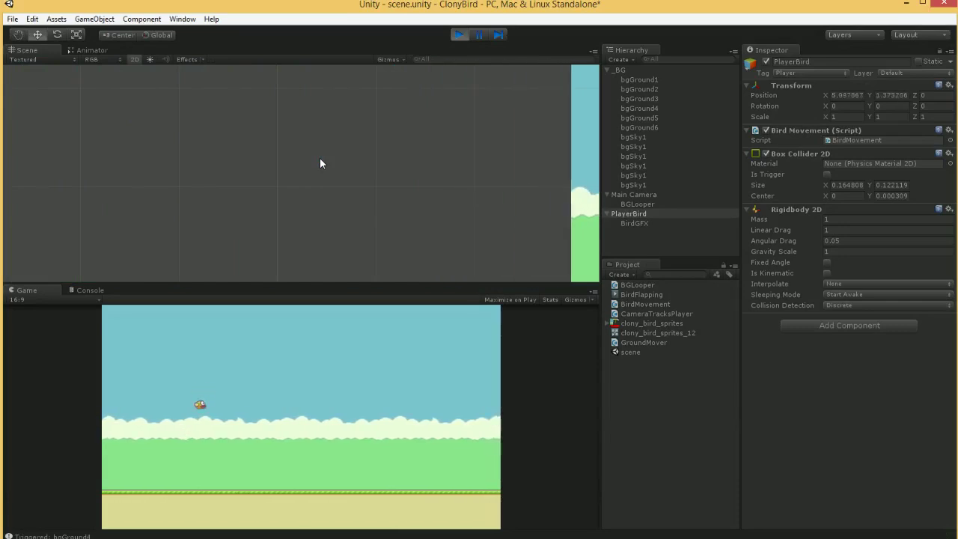
pyautogui.press('space')
pyautogui.press('space')
pyautogui.press('space')
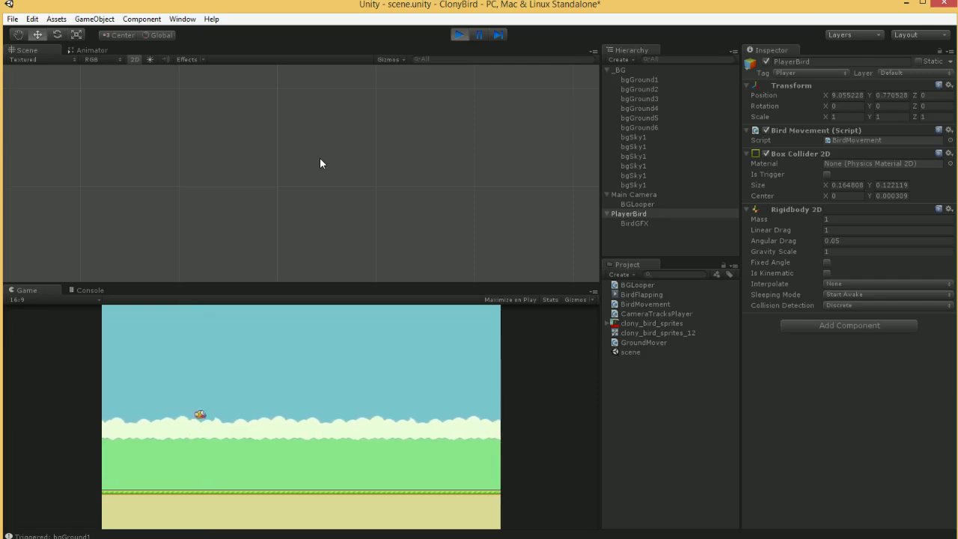
pyautogui.press('space')
pyautogui.press('space')
pyautogui.press('space')
pyautogui.press('space')
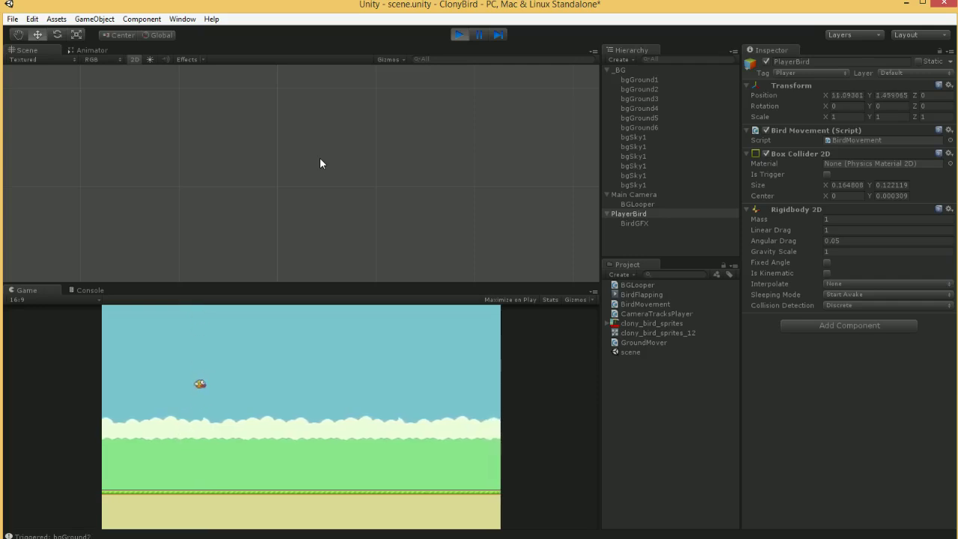
pyautogui.click(459, 34)
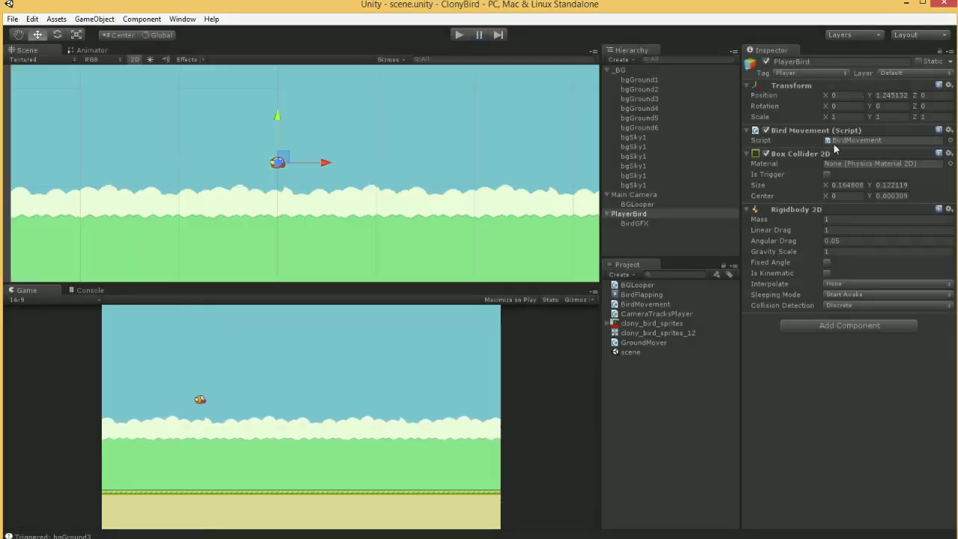
# Set PlayerBird's Rigidbody 2D gravity scale to 0.25 and switch to the BirdMovement script.
pyautogui.click(827, 252)
pyautogui.write('25')
pyautogui.hotkey('alt', 'Tab')
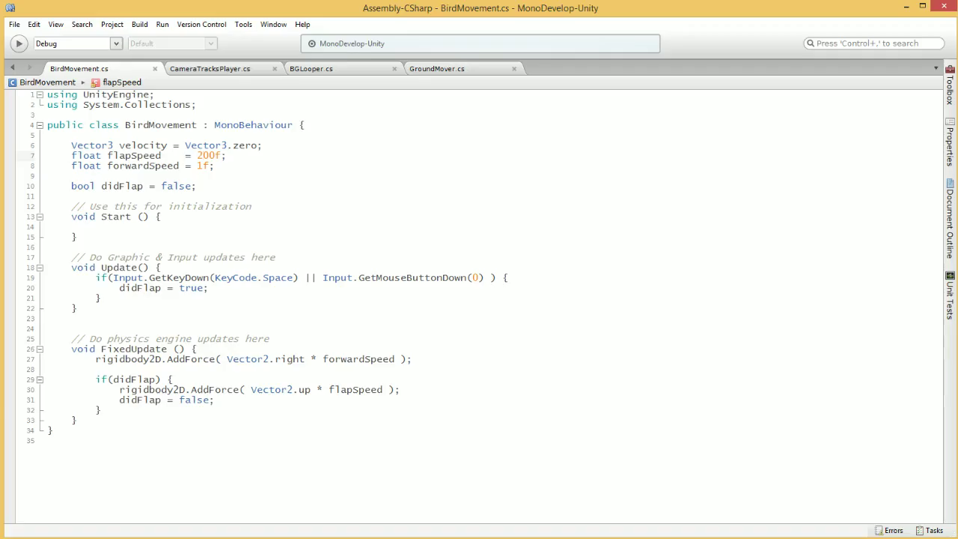
# Run the game in Unity and flap several times to test the bird with the reduced gravity scale.
pyautogui.hotkey('alt', 'Tab')
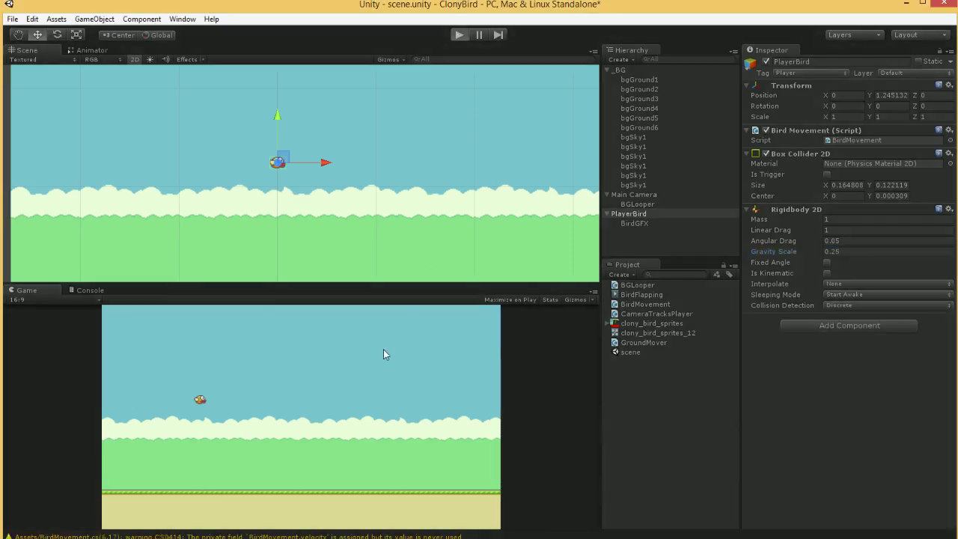
pyautogui.click(383, 348)
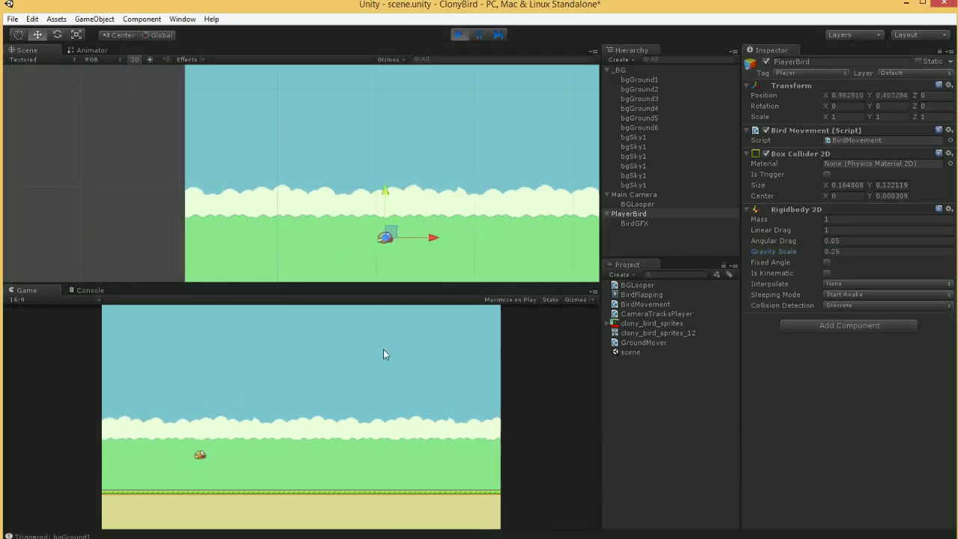
pyautogui.click(383, 349)
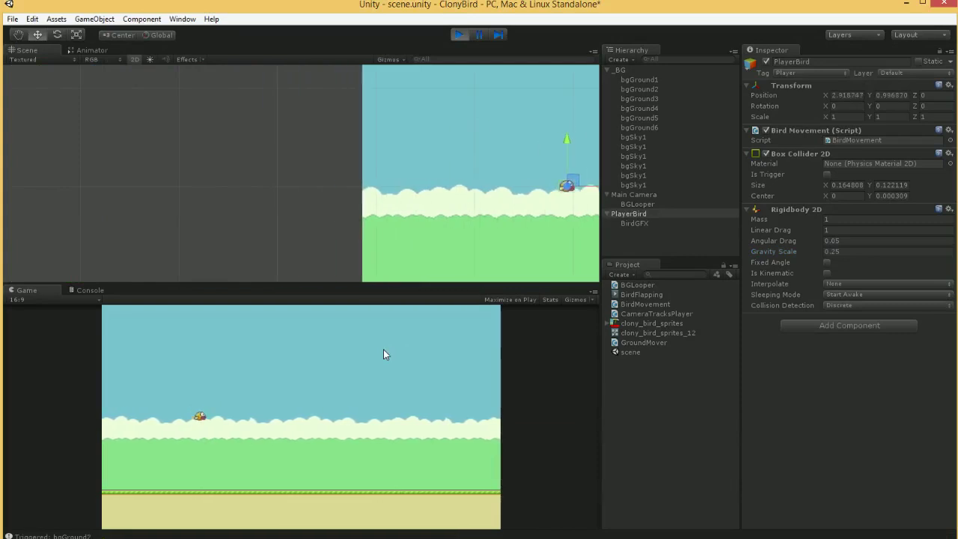
pyautogui.click(383, 349)
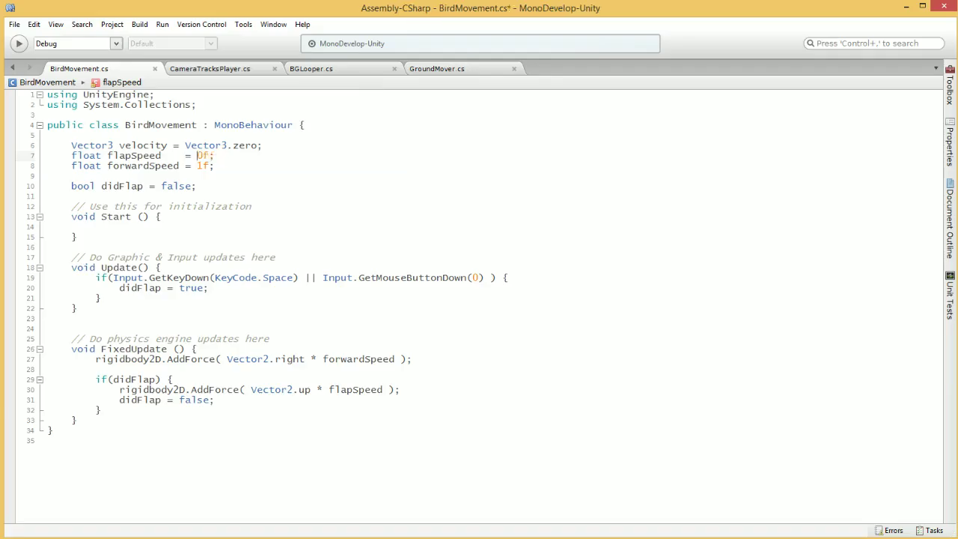
# Set flapSpeed to 100f in the BirdMovement script and save it.
pyautogui.press('BackSpace')
pyautogui.write('100f;')
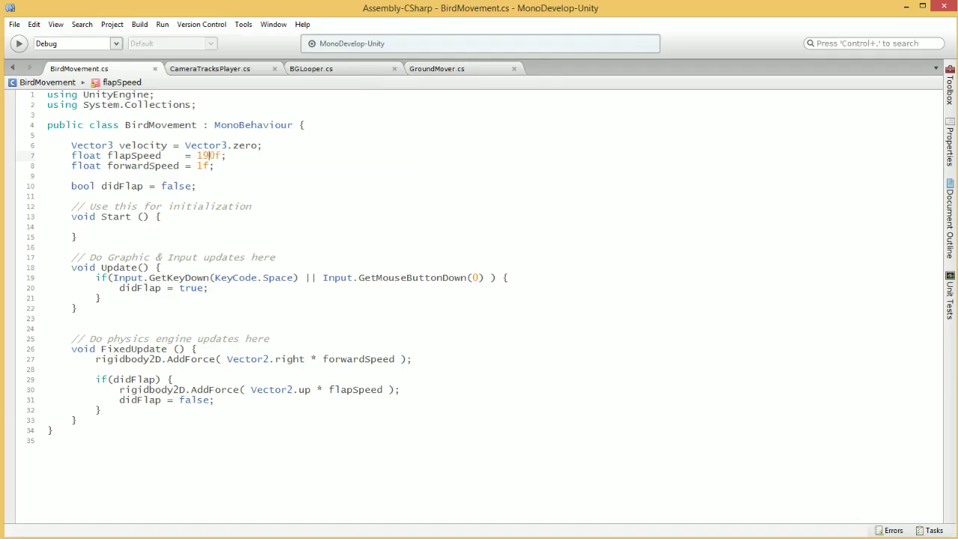
pyautogui.press('BackSpace')
pyautogui.write('0')
pyautogui.hotkey('ctrl', 's')
# Play the game in Unity to test flapping with the 100f flapSpeed, then stop it.
pyautogui.hotkey('alt', 'Tab')
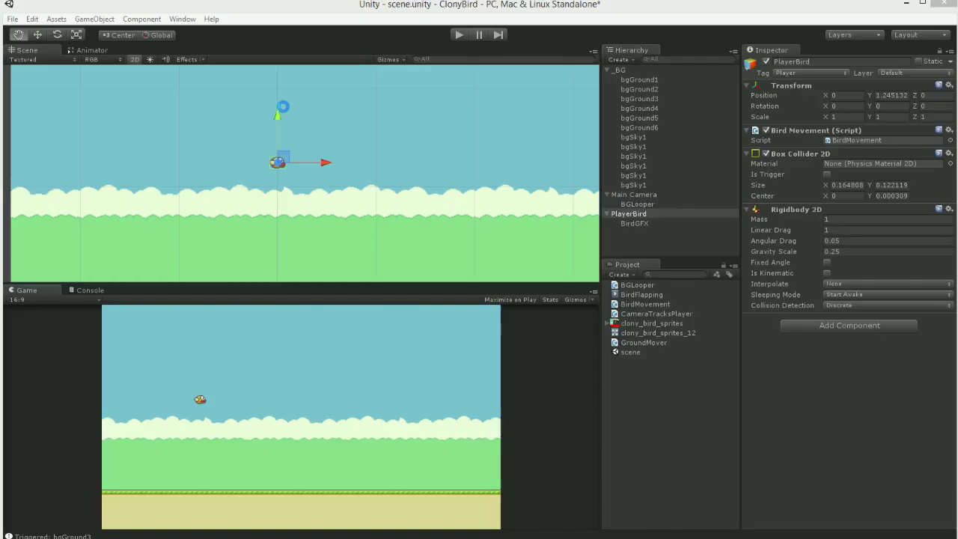
pyautogui.click(458, 34)
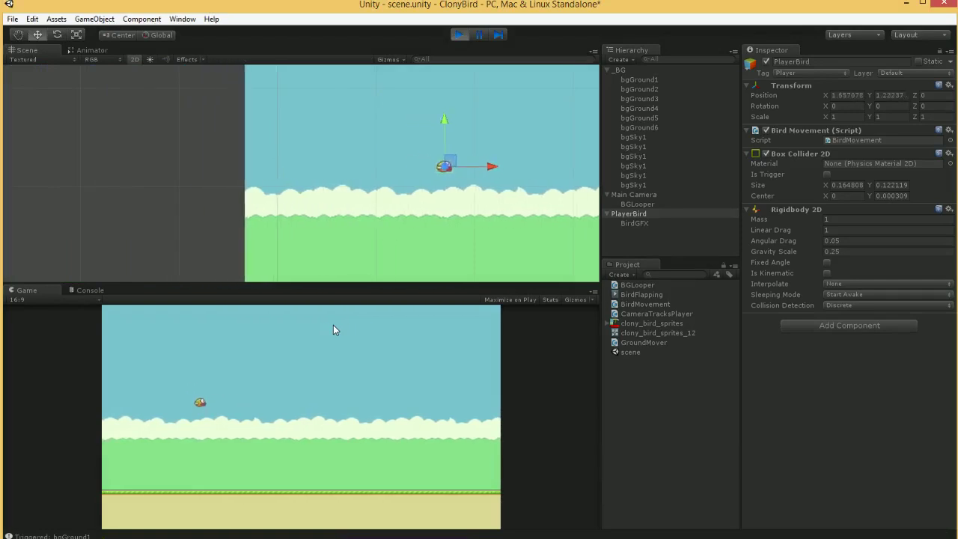
pyautogui.click(325, 337)
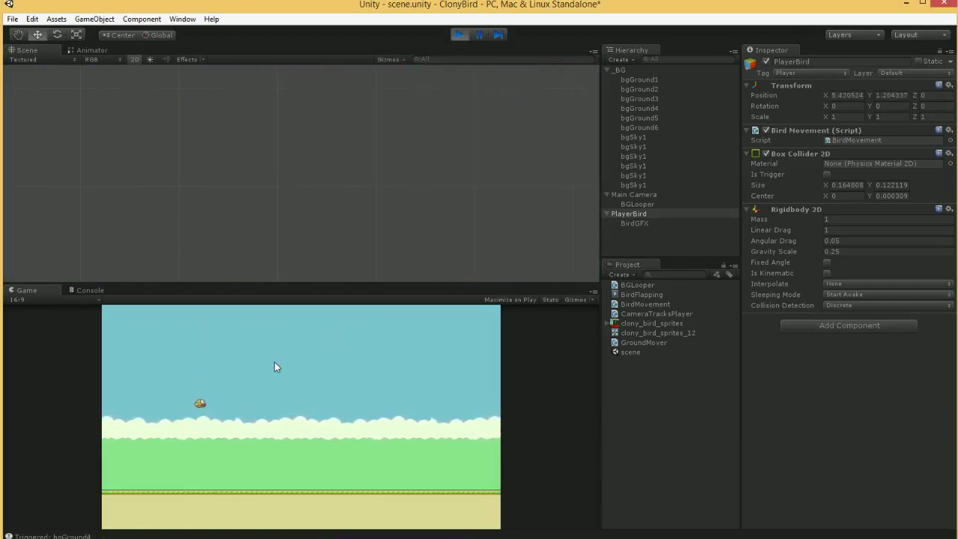
pyautogui.click(459, 35)
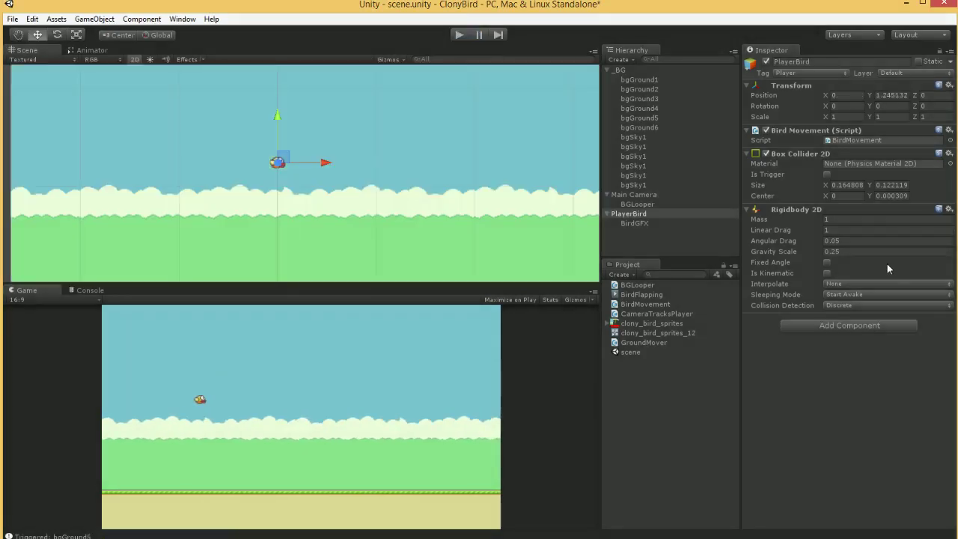
# Set PlayerBird's Rigidbody 2D gravity scale to 0.4 and play the game to test flapping, then stop it.
pyautogui.click(887, 252)
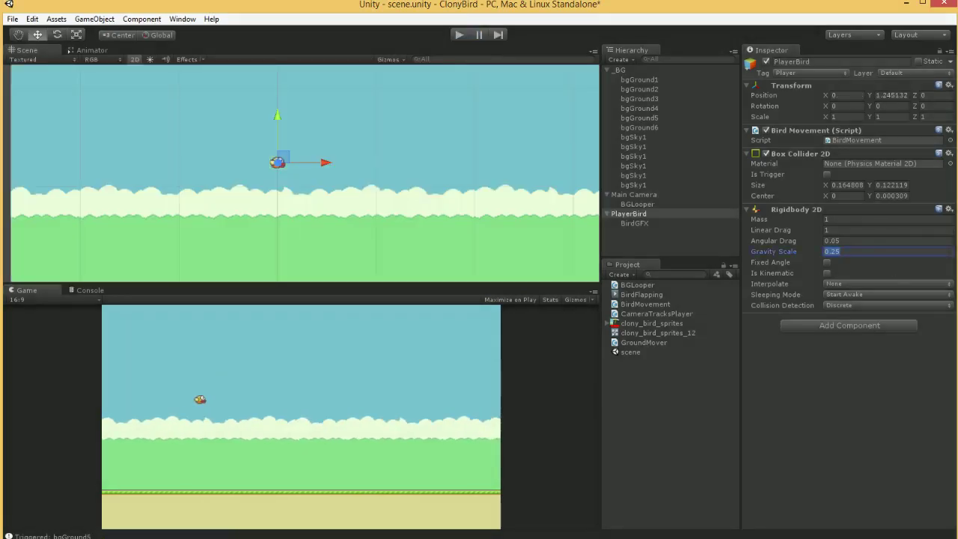
pyautogui.write('0.4')
pyautogui.click(459, 35)
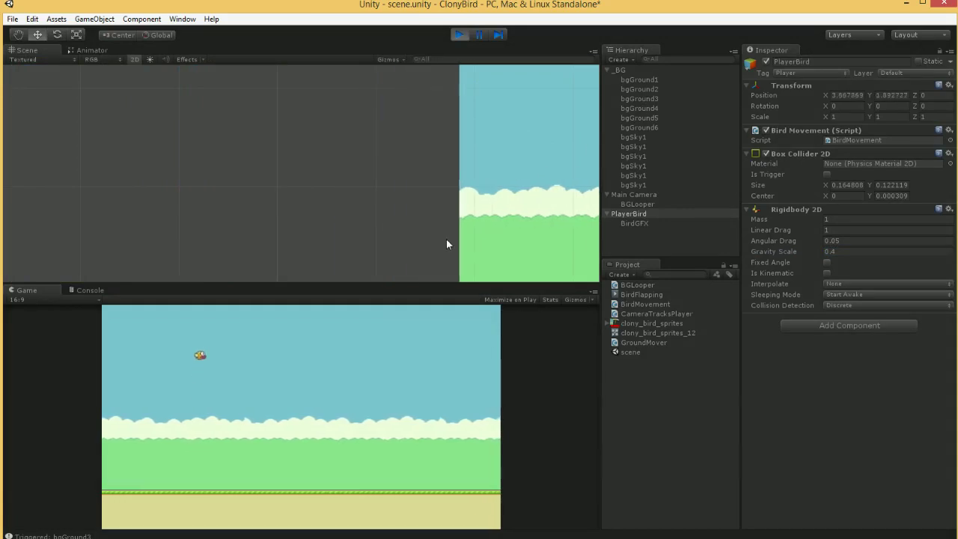
pyautogui.press('space')
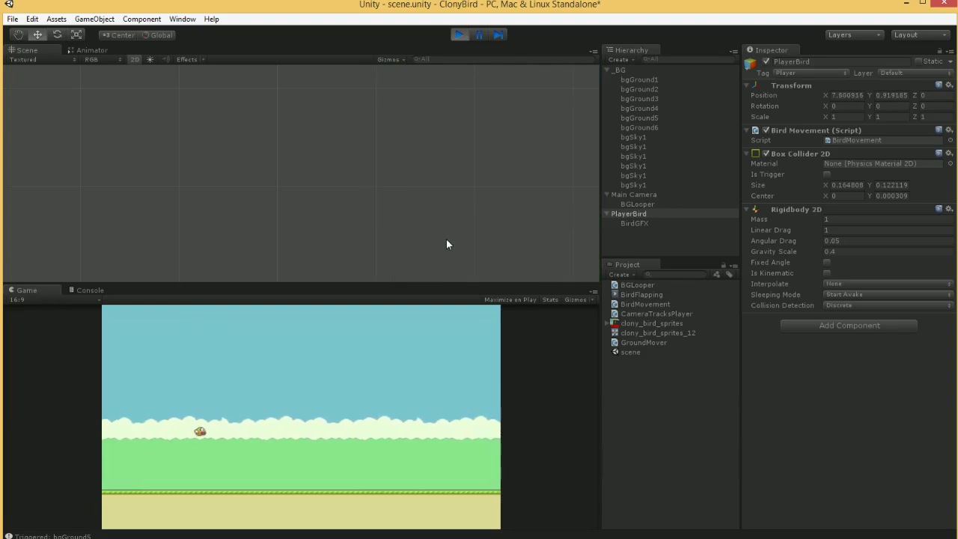
pyautogui.press('space')
pyautogui.press('space')
pyautogui.click(459, 36)
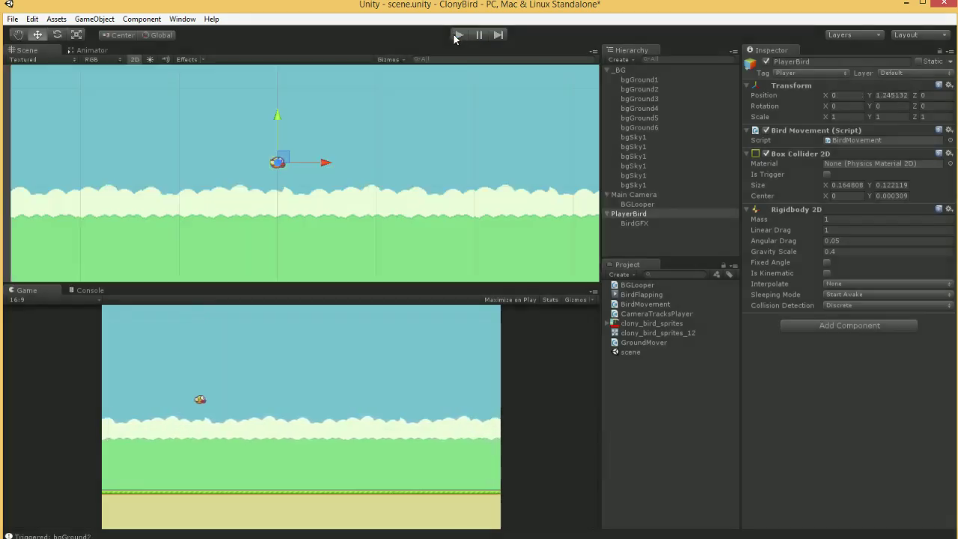
# Switch to the BirdMovement script, add an if(rigidbody2D.velocity.y < 0) block at the end of FixedUpdate, and save.
pyautogui.hotkey('alt', 'Tab')
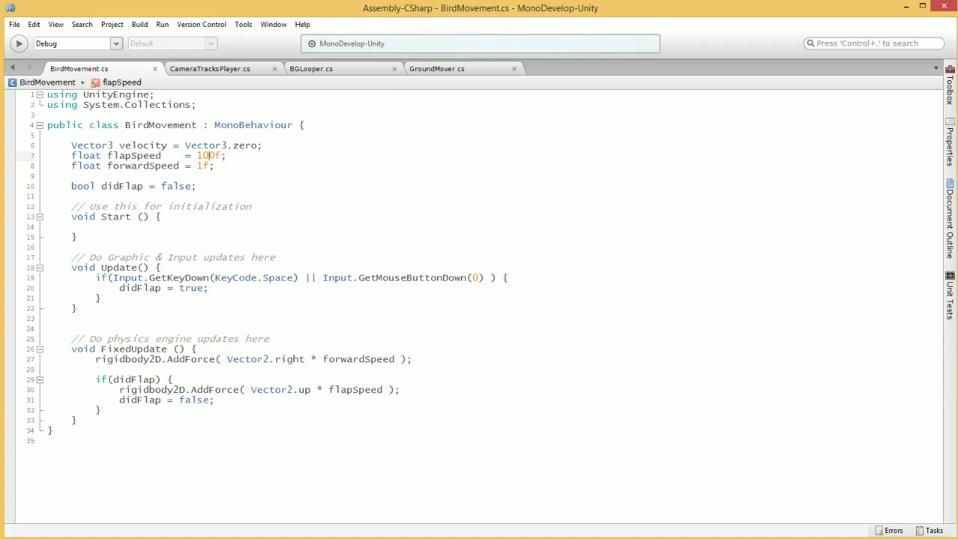
pyautogui.click(101, 410)
pyautogui.press('Return')
pyautogui.press('Return')
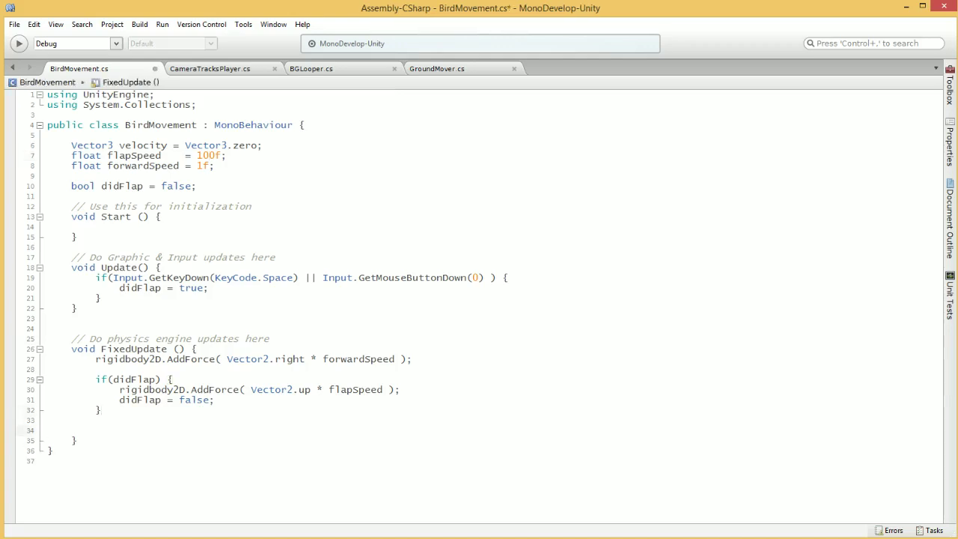
pyautogui.write('if(rigidbody')
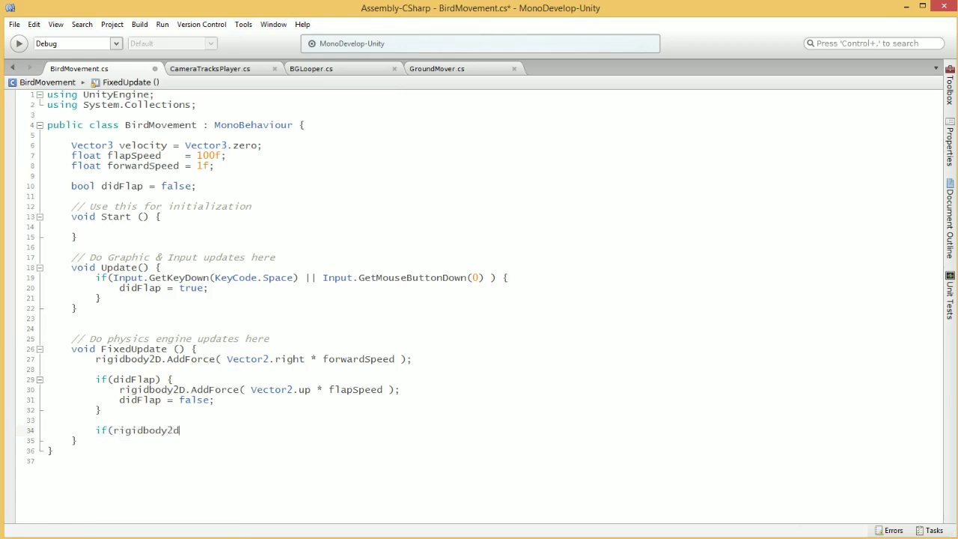
pyautogui.write('2D.')
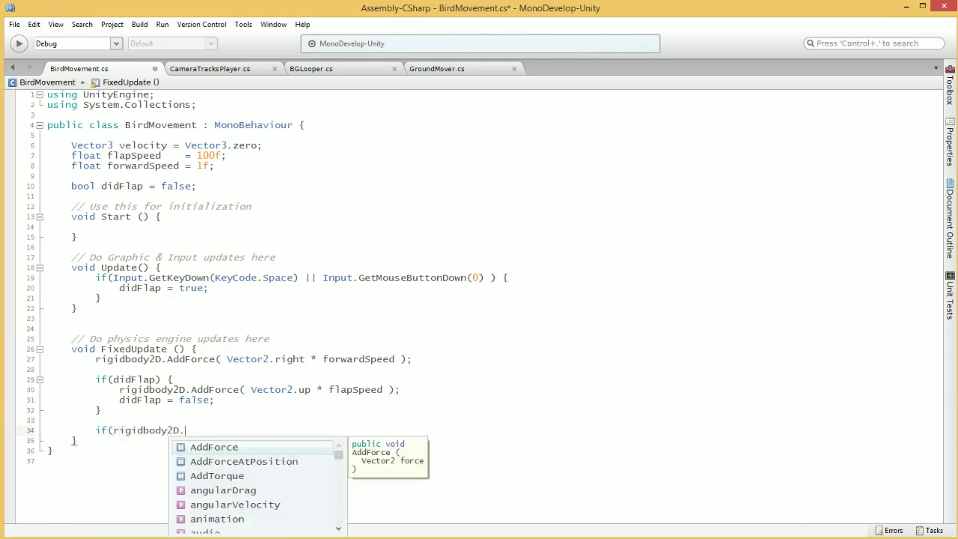
pyautogui.write('vel')
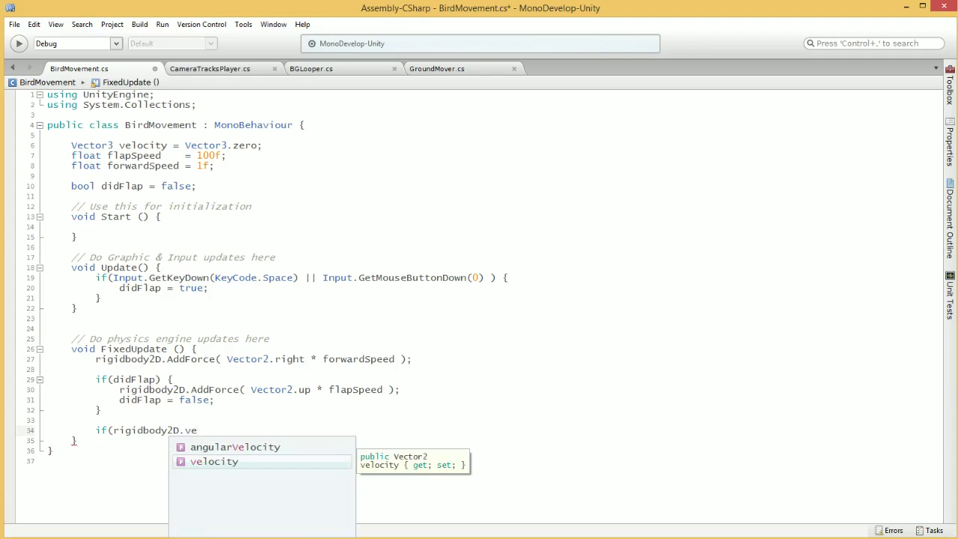
pyautogui.press('Return')
pyautogui.write('.y < 0) {')
pyautogui.press('Return')
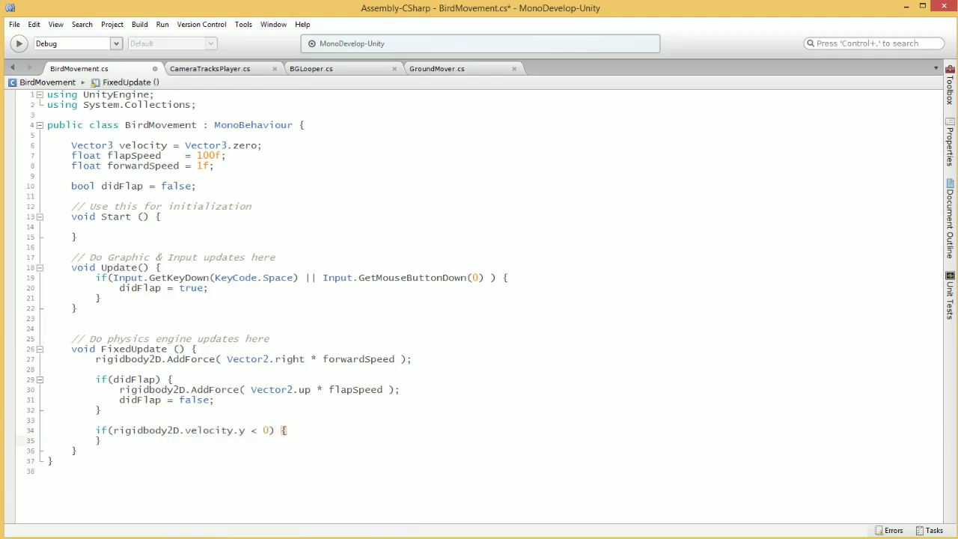
pyautogui.hotkey('ctrl', 's')
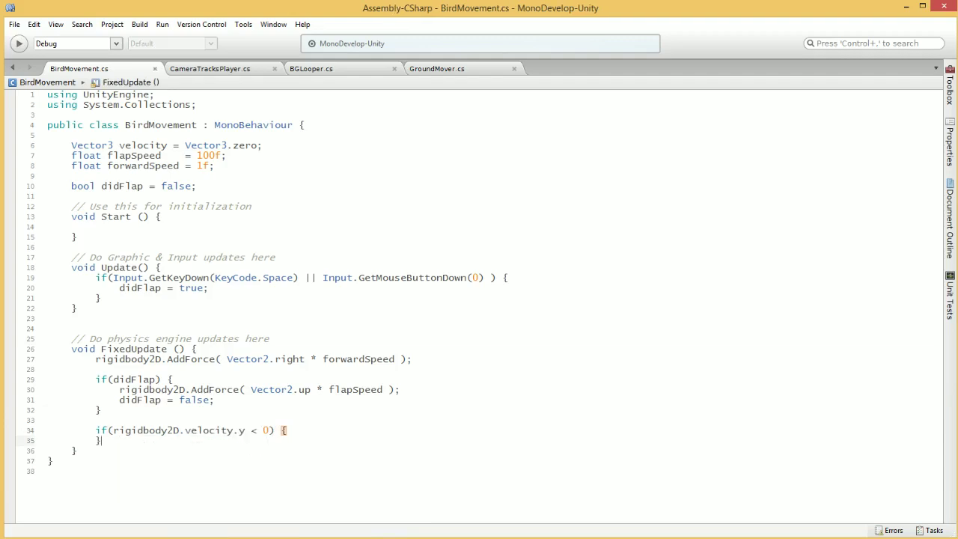
# Inside the velocity block, declare float angle = Mathf.Lerp (0, -90, -rigidbody2D.velocity.y / 2f); and save the script.
pyautogui.moveTo(245, 431); pyautogui.dragTo(114, 431)
pyautogui.click(286, 430)
pyautogui.press('Return')
pyautogui.write('float angle = Mathf.')
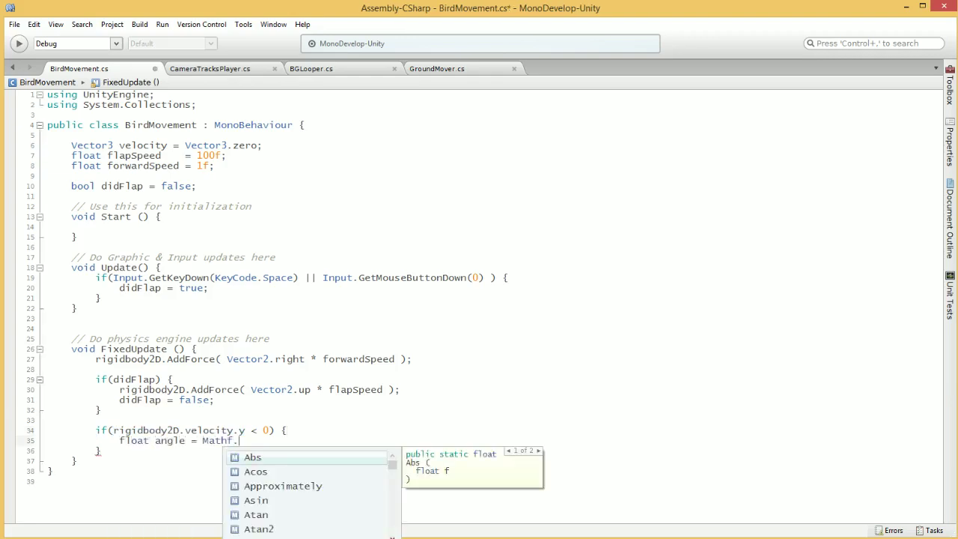
pyautogui.write('Lerp (0, -')
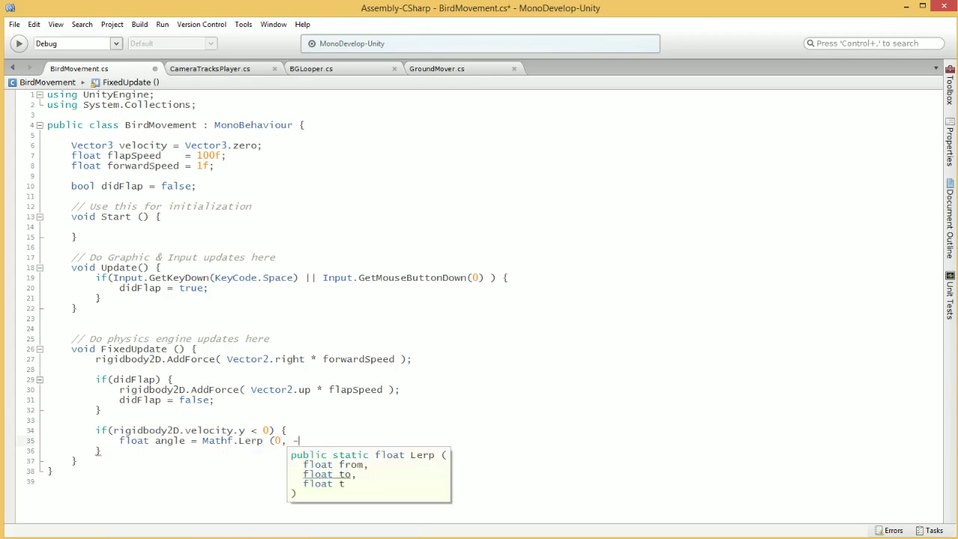
pyautogui.write('90, rigidbody2D.velocity.y /')
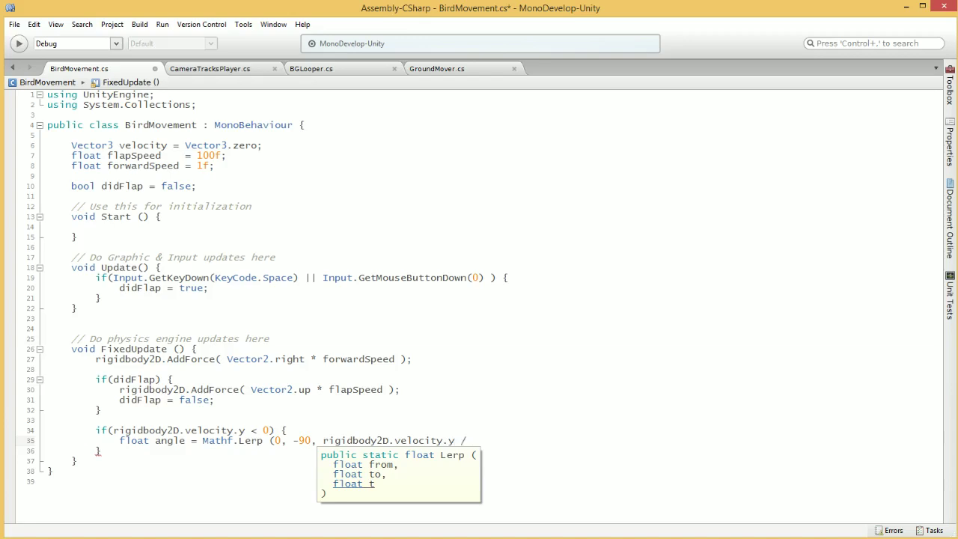
pyautogui.click(287, 431)
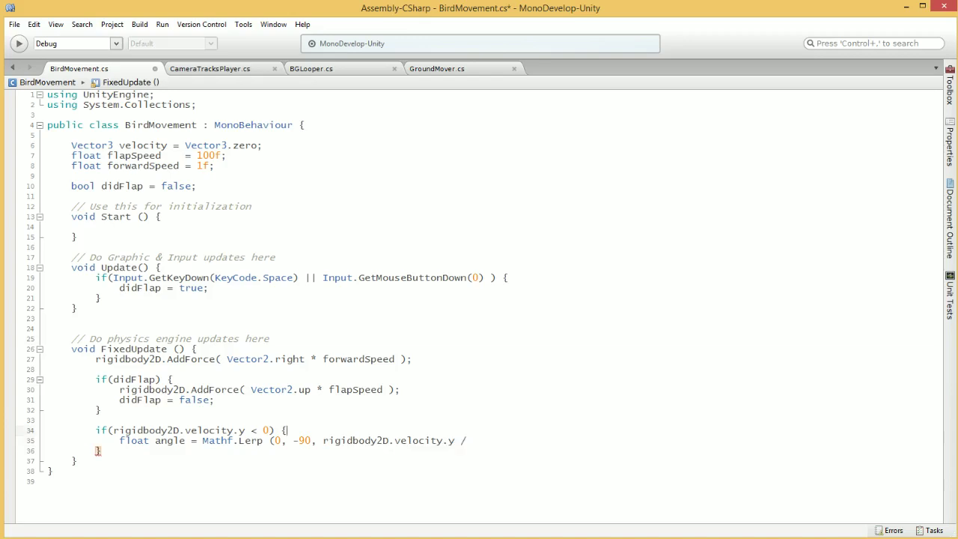
pyautogui.click(323, 440)
pyautogui.write('-')
pyautogui.press('End')
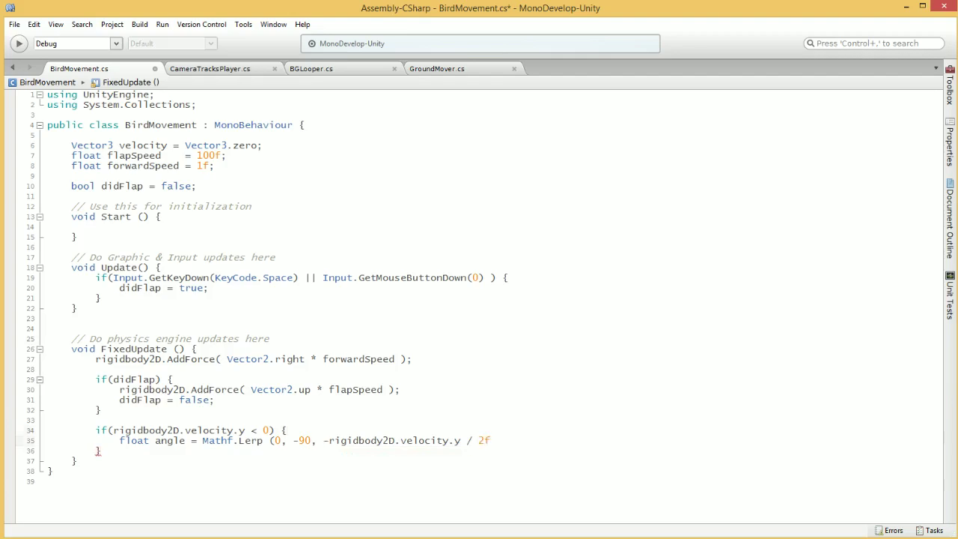
pyautogui.write('2f);')
pyautogui.press('Return')
pyautogui.hotkey('ctrl', 's')
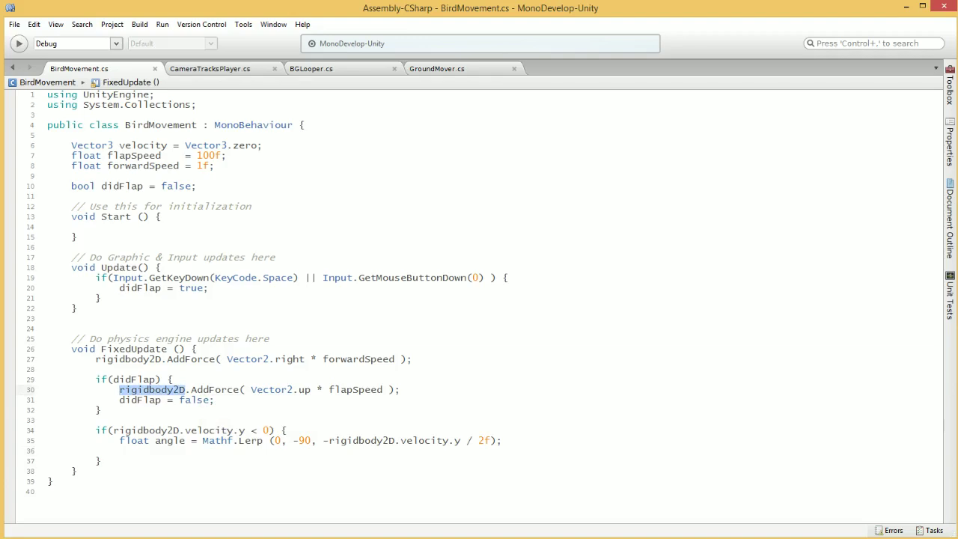
pyautogui.write('rigidbody2D.')
pyautogui.press('BackSpace')
pyautogui.press('BackSpace')
pyautogui.press('BackSpace')
pyautogui.press('BackSpace')
pyautogui.press('BackSpace')
pyautogui.press('BackSpace')
pyautogui.press('BackSpace')
pyautogui.press('BackSpace')
pyautogui.press('BackSpace')
pyautogui.press('BackSpace')
pyautogui.press('BackSpace')
# Below the angle declaration, add transform.rotation = Quaternion.Euler(0, 0, angle); and save the script.
pyautogui.write('tra')
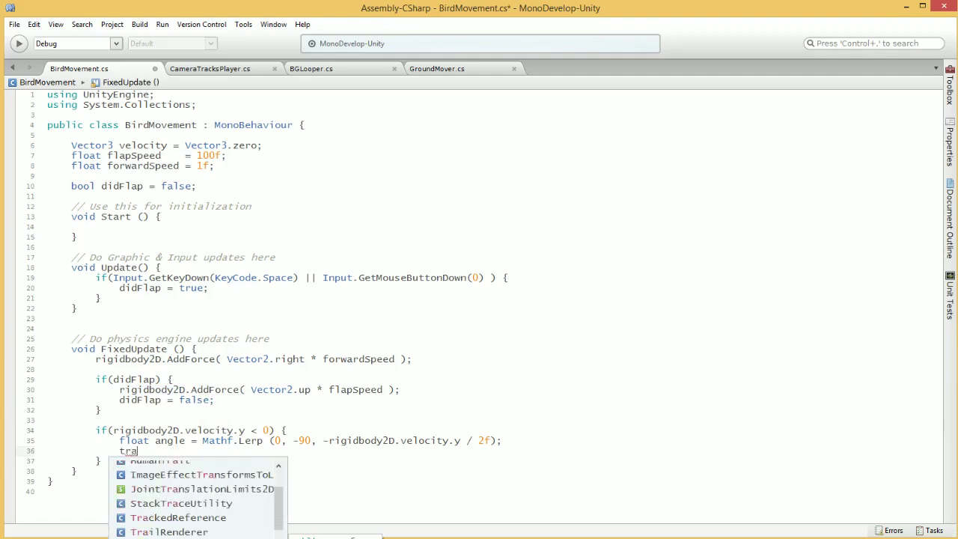
pyautogui.write('nsform.rotation = Q')
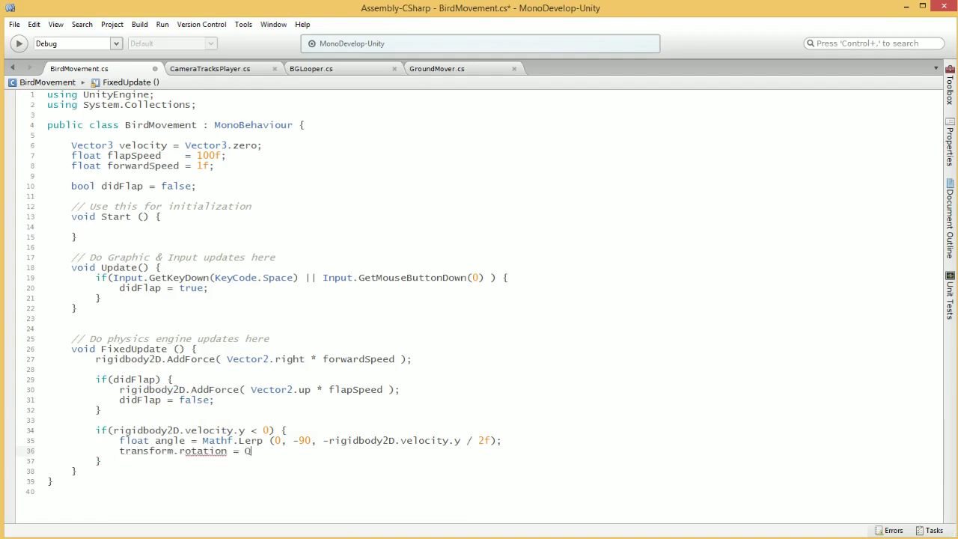
pyautogui.write('uaternion.')
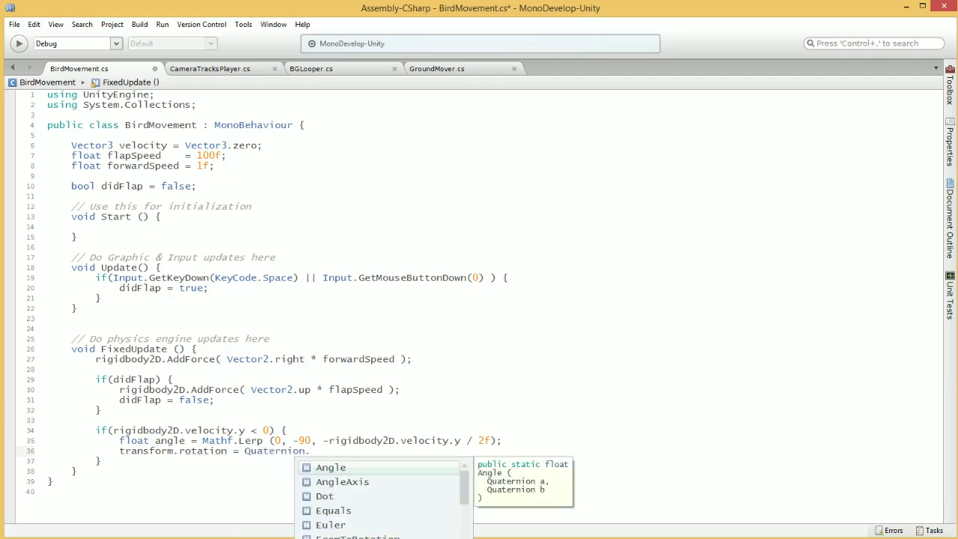
pyautogui.write('Euler(0, ')
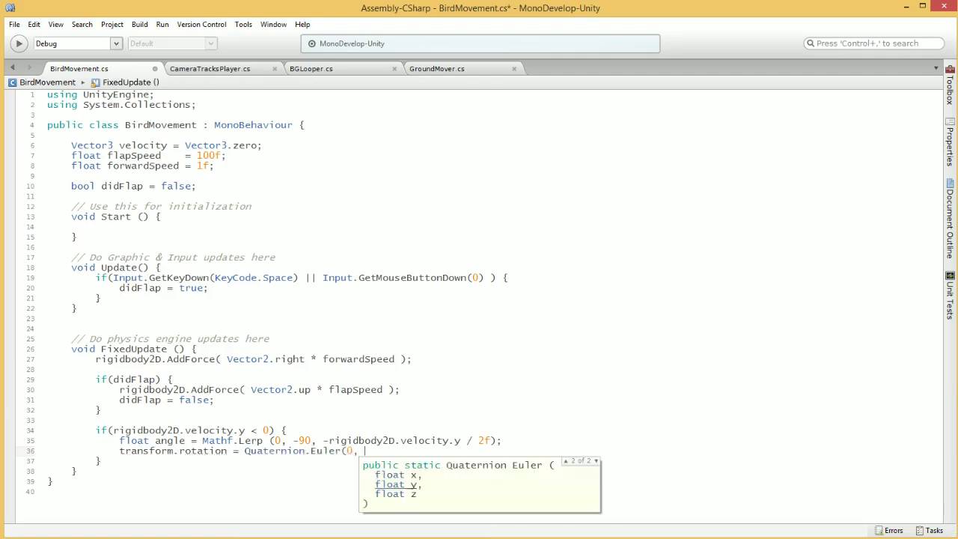
pyautogui.write('0, angle);')
pyautogui.hotkey('ctrl', 's')
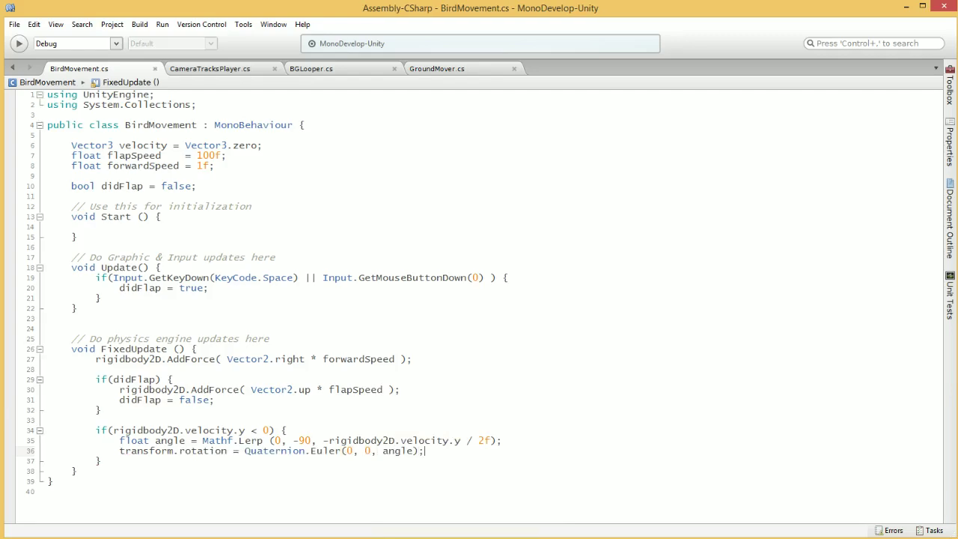
# Play the game in Unity to check the bird's rotation while falling, stop it, and return to the script.
pyautogui.hotkey('alt', 'Tab')
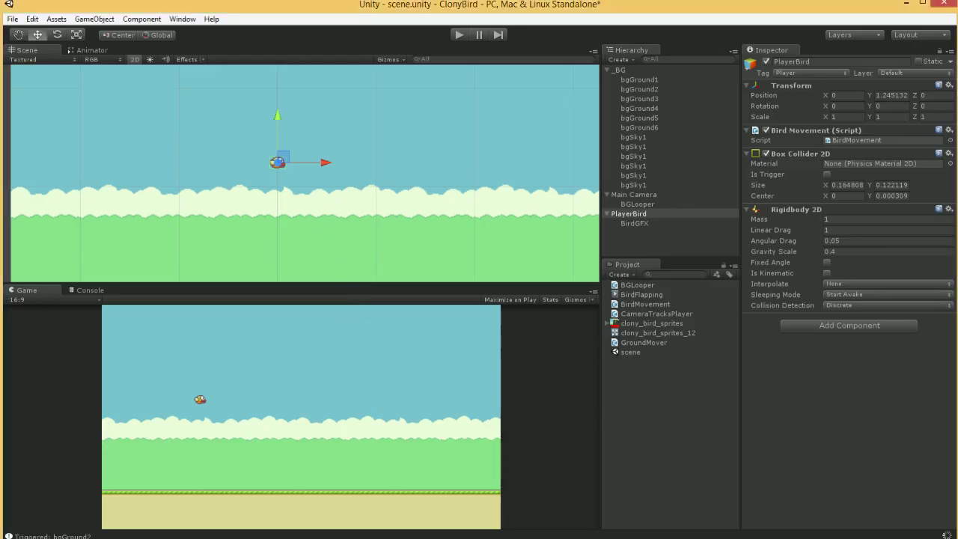
pyautogui.click(459, 35)
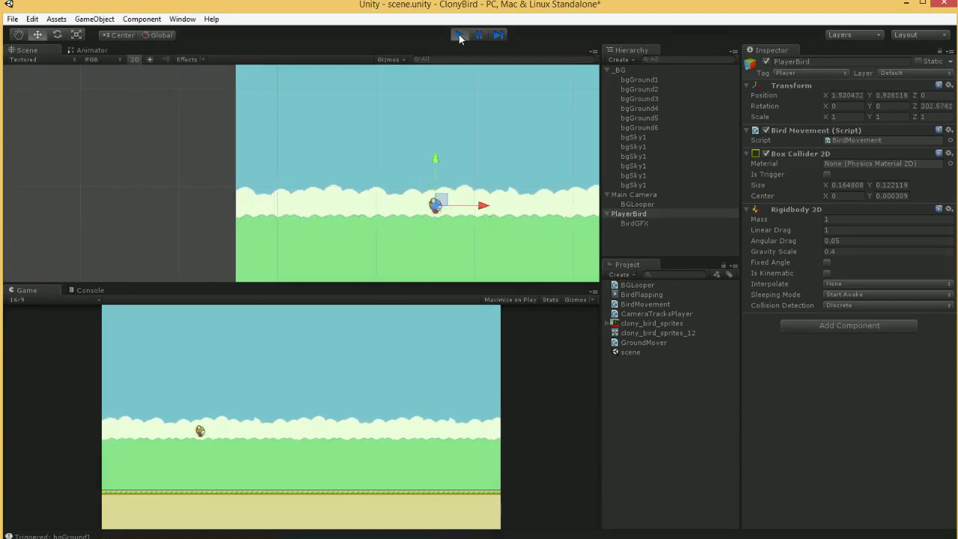
pyautogui.click(458, 36)
pyautogui.hotkey('alt', 'Tab')
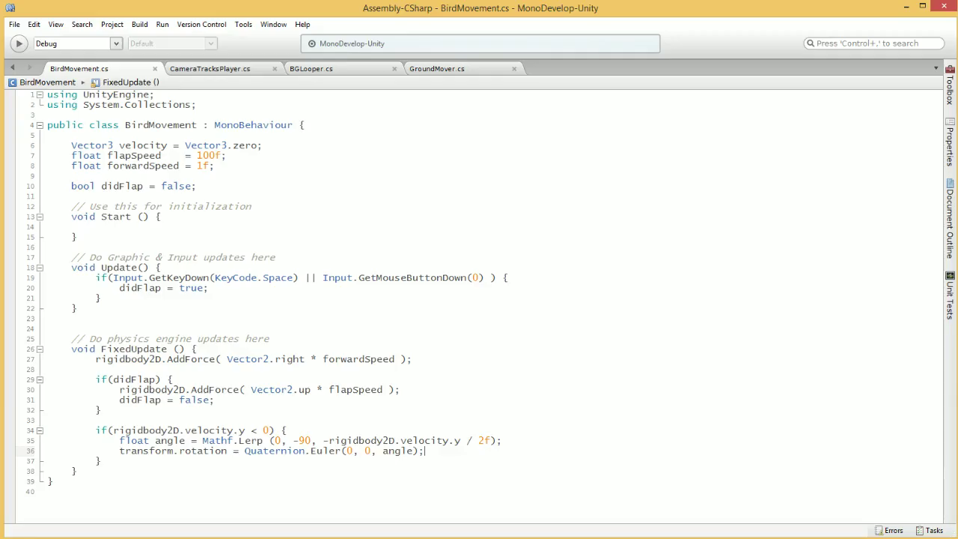
# Change the velocity condition to > 0 with an empty body, wrap the angle and rotation lines in an else block, and save.
pyautogui.click(257, 431)
pyautogui.hotkey('alt', 'Tab')
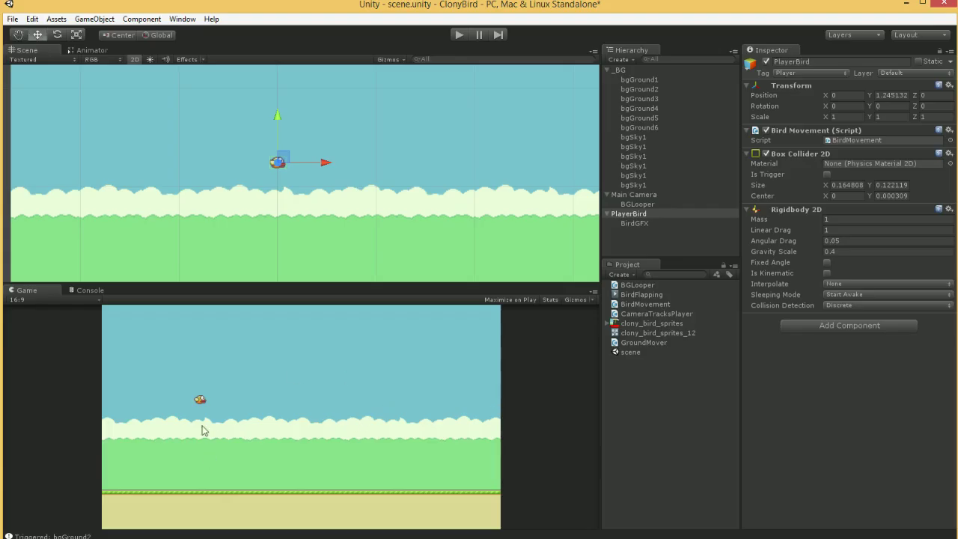
pyautogui.hotkey('alt', 'Tab')
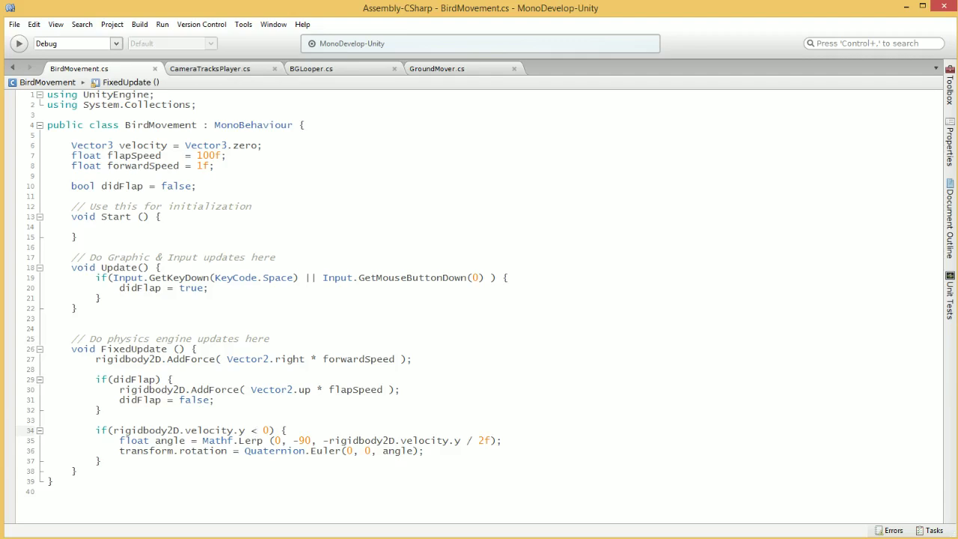
pyautogui.press('BackSpace')
pyautogui.write('>')
pyautogui.press('Return')
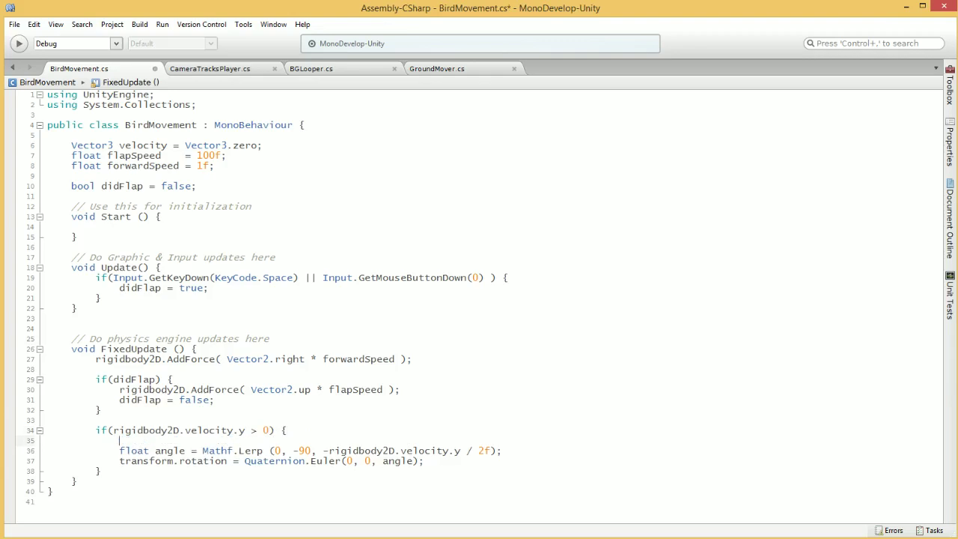
pyautogui.write('}')
pyautogui.press('Return')
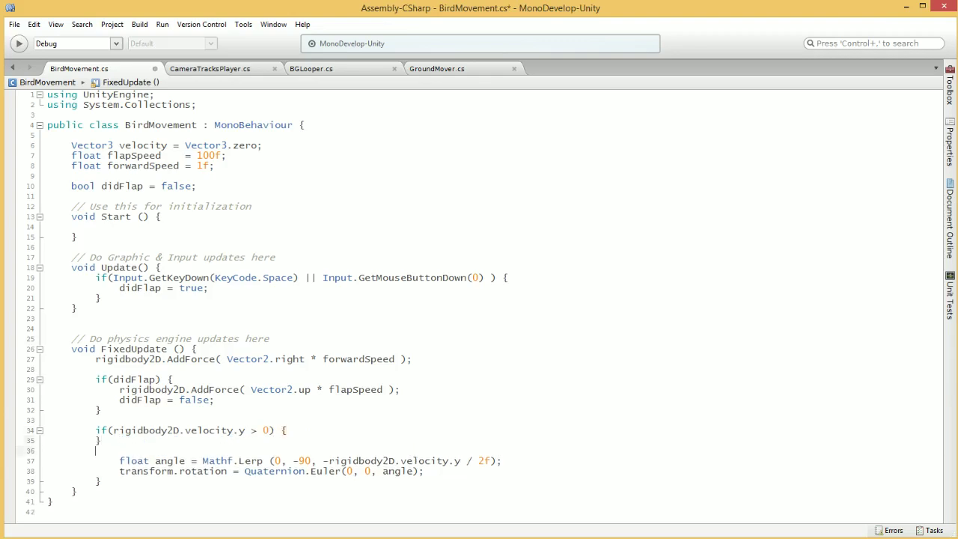
pyautogui.write('else {')
pyautogui.hotkey('ctrl', 's')
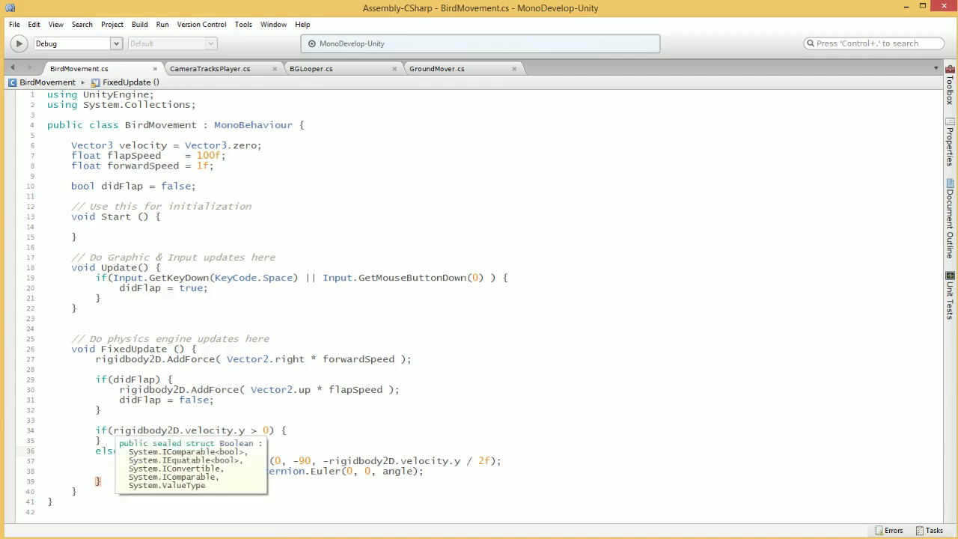
# Copy the rotation line into the velocity.y > 0 block, change its angle argument to 0, and save the script.
pyautogui.click(246, 430)
pyautogui.tripleClick(202, 471)
pyautogui.hotkey('ctrl', 'c')
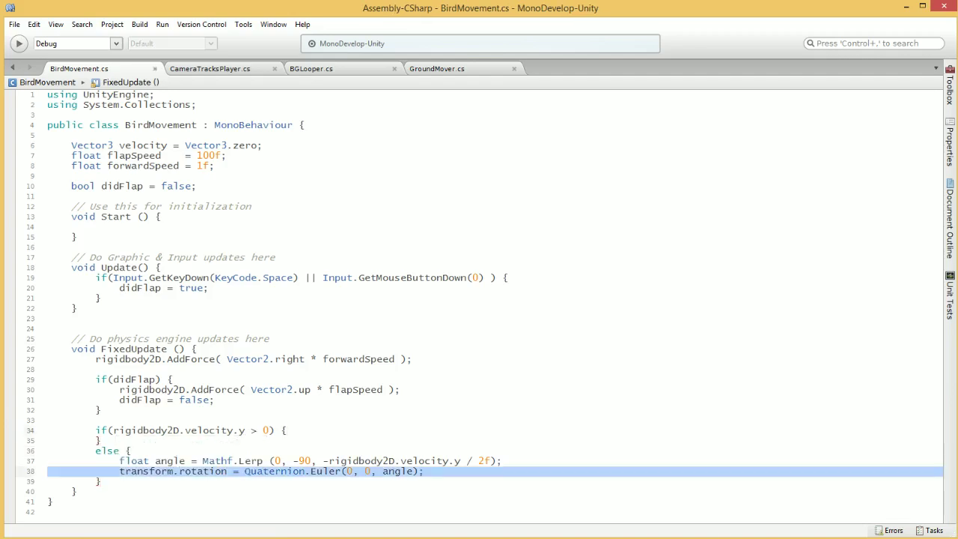
pyautogui.click(102, 440)
pyautogui.hotkey('ctrl', 'v')
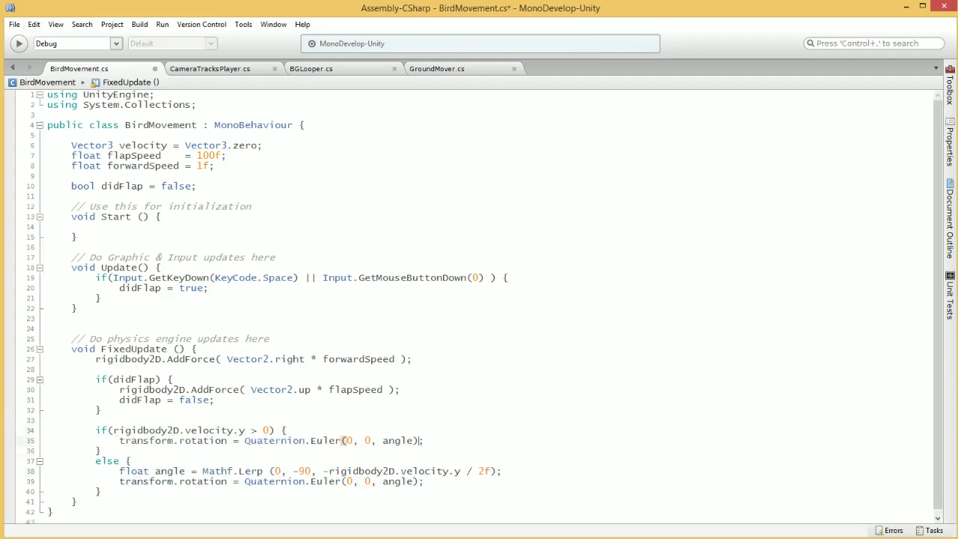
pyautogui.press('BackSpace')
pyautogui.press('BackSpace')
pyautogui.hotkey('ctrl', 's')
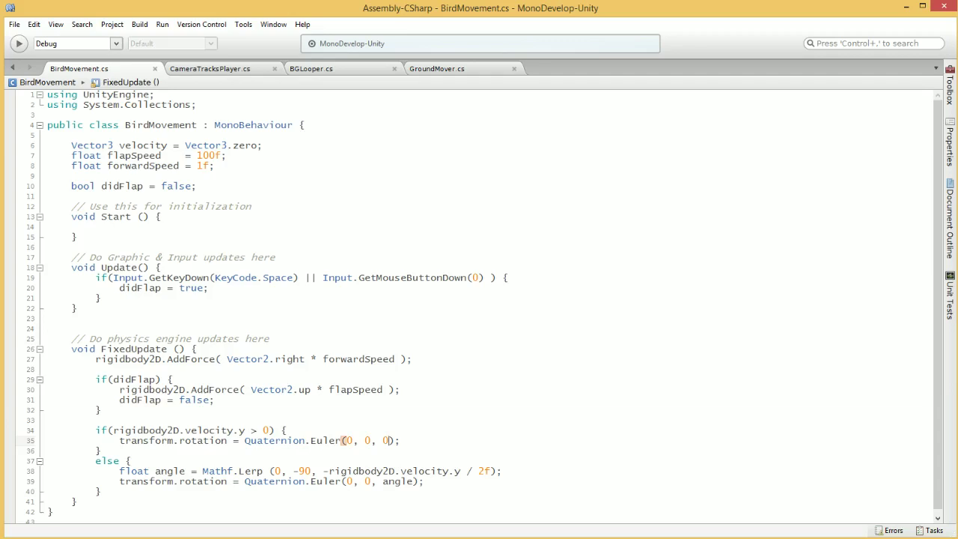
# Run the game in Unity to test the bird's rotation with the new if/else logic.
pyautogui.hotkey('alt', 'Tab')
pyautogui.click(459, 35)
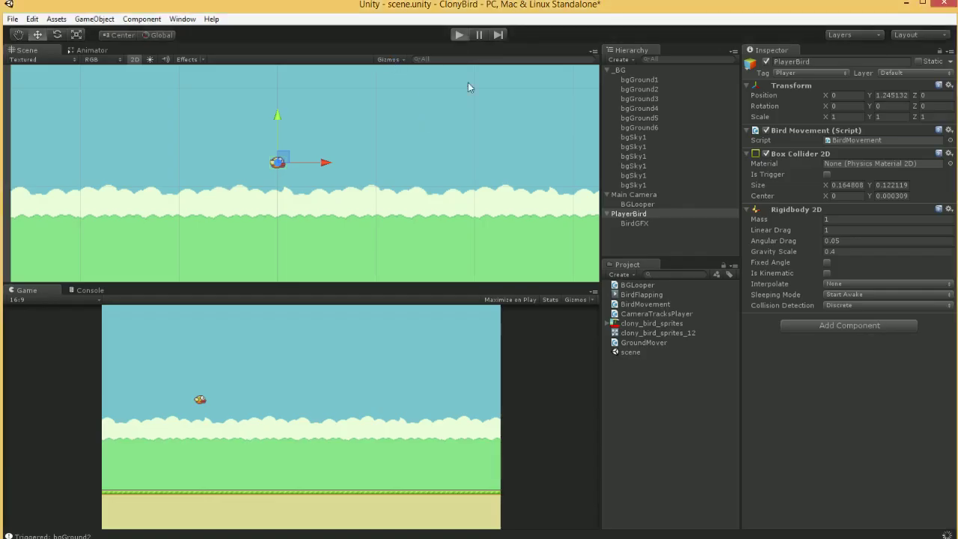
pyautogui.hotkey('ctrl', 'p')
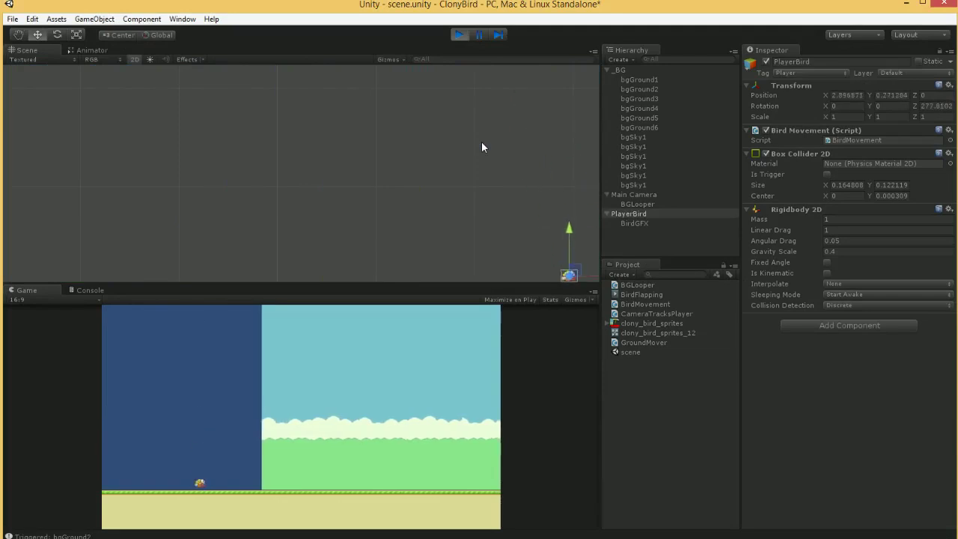
# Flap the bird in the running game to check its tilt while rising and falling, and stop the game.
pyautogui.press('space')
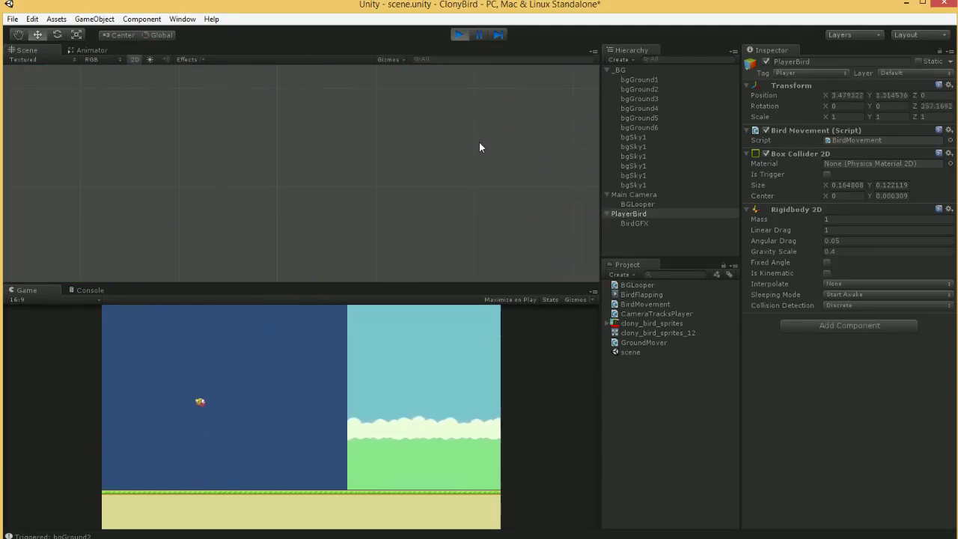
pyautogui.press('space')
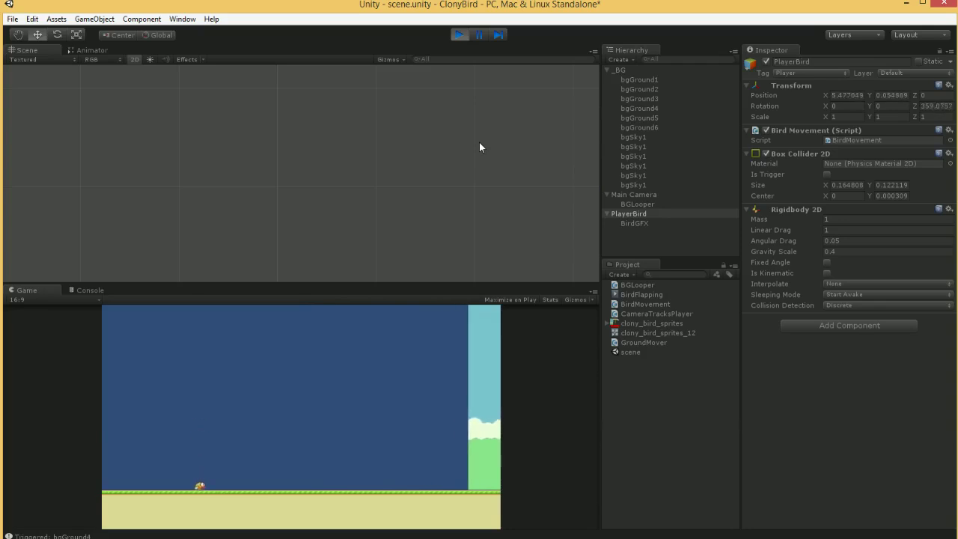
pyautogui.click(457, 35)
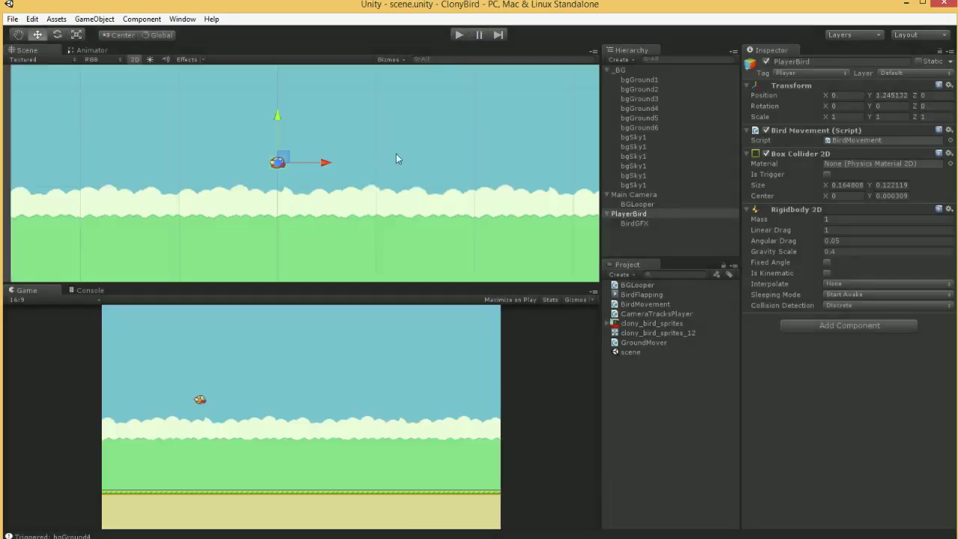
# Play the game with the whole background in the Scene view to check how sky and ground keep up, and stop it.
pyautogui.scroll(-12, 397, 175)
pyautogui.moveTo(580, 143); pyautogui.dragTo(550, 145, button='middle')
pyautogui.click(549, 145)
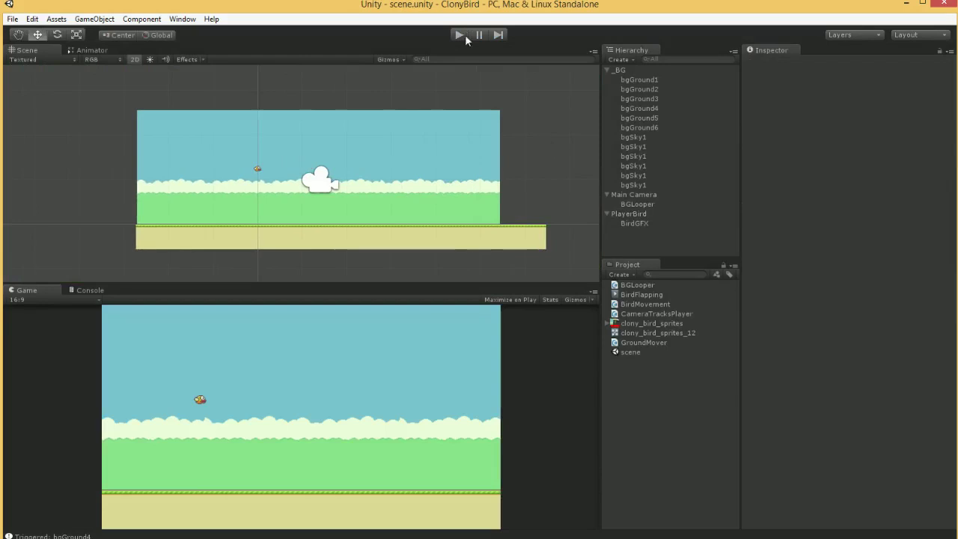
pyautogui.click(465, 35)
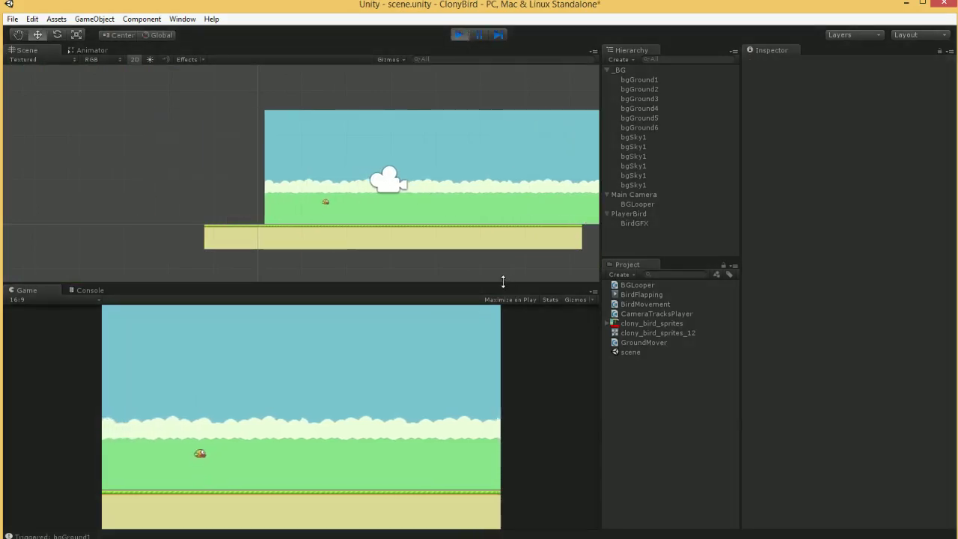
pyautogui.click(460, 35)
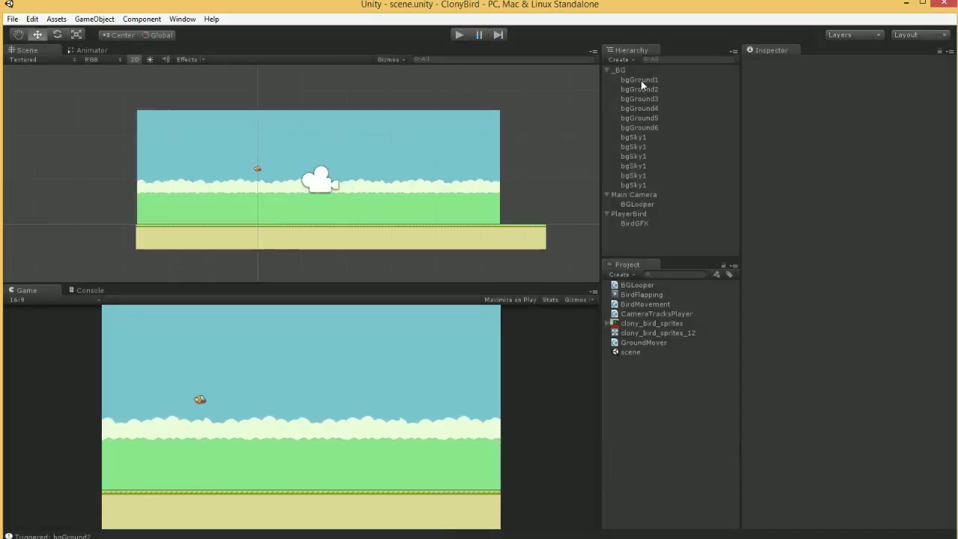
# Select all the bgSky1 objects, open their GroundMover script, and compare it with the BGLooper and CameraTracksPlayer scripts.
pyautogui.click(635, 137)
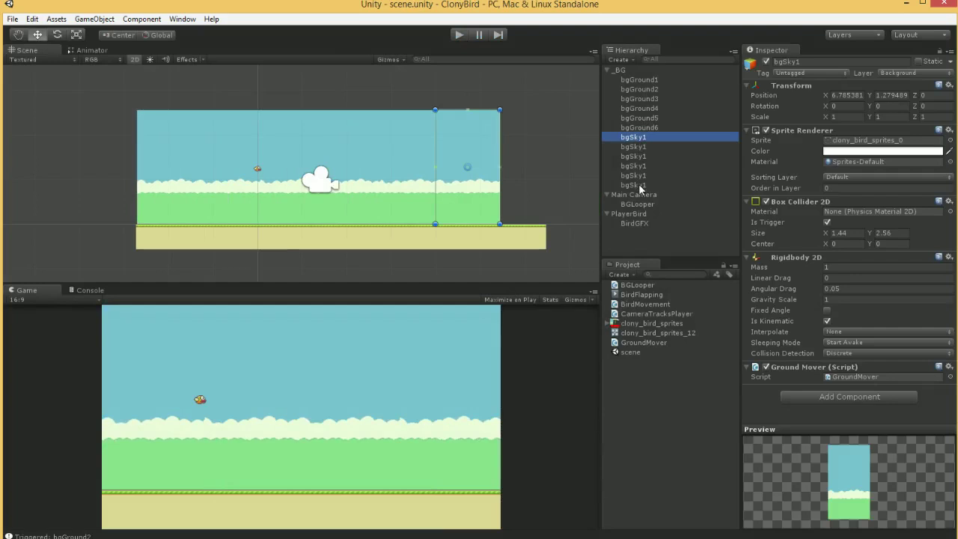
pyautogui.keyDown('shift'); pyautogui.click(640, 186); pyautogui.keyUp('shift')
pyautogui.doubleClick(860, 377)
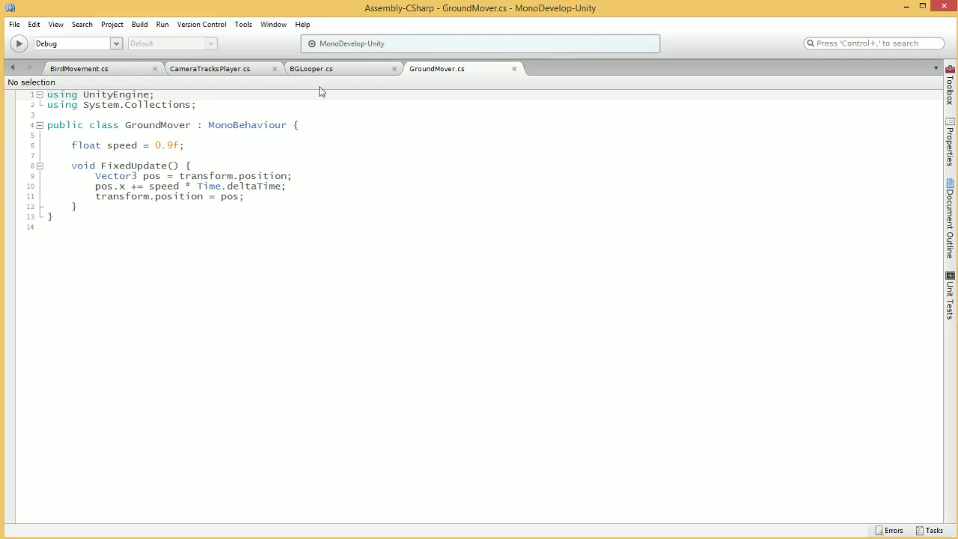
pyautogui.click(326, 69)
pyautogui.click(238, 68)
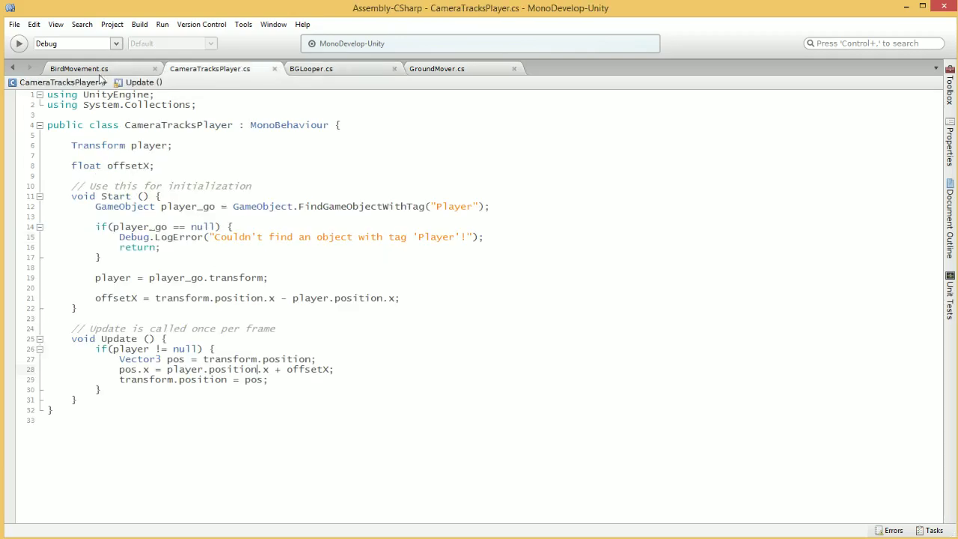
pyautogui.click(336, 72)
pyautogui.click(432, 69)
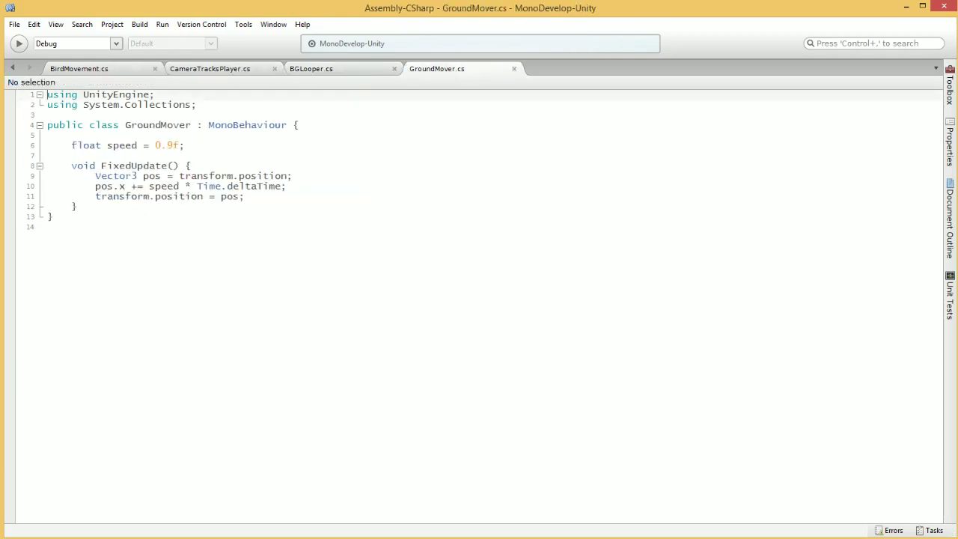
# Set the speed variable in the GroundMover script to 0.5f.
pyautogui.click(173, 146)
pyautogui.press('BackSpace')
pyautogui.write('1')
# Play the game in Unity, flapping the bird repeatedly to check the sky's scrolling speed, and stop it.
pyautogui.hotkey('alt', 'Tab')
pyautogui.hotkey('ctrl', 'p')
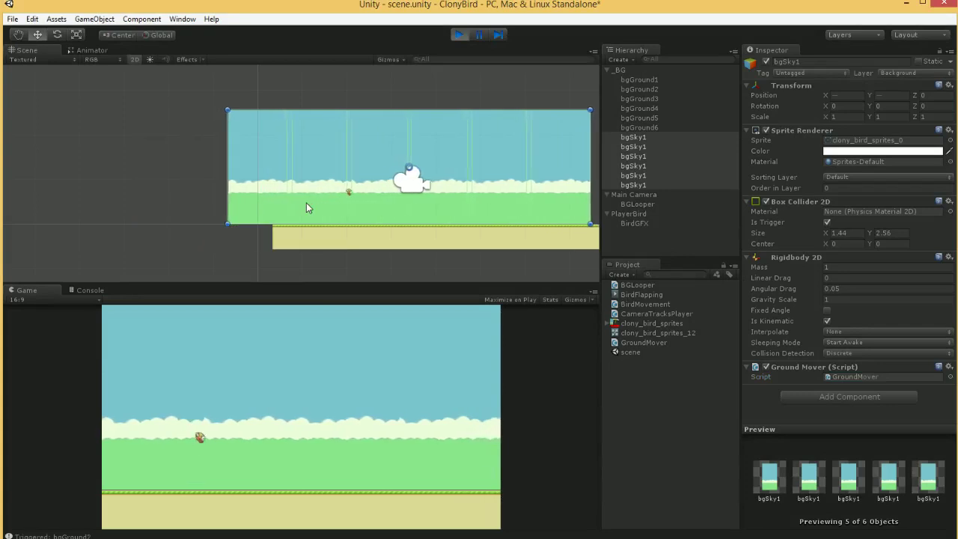
pyautogui.press('space')
pyautogui.press('space')
pyautogui.press('space')
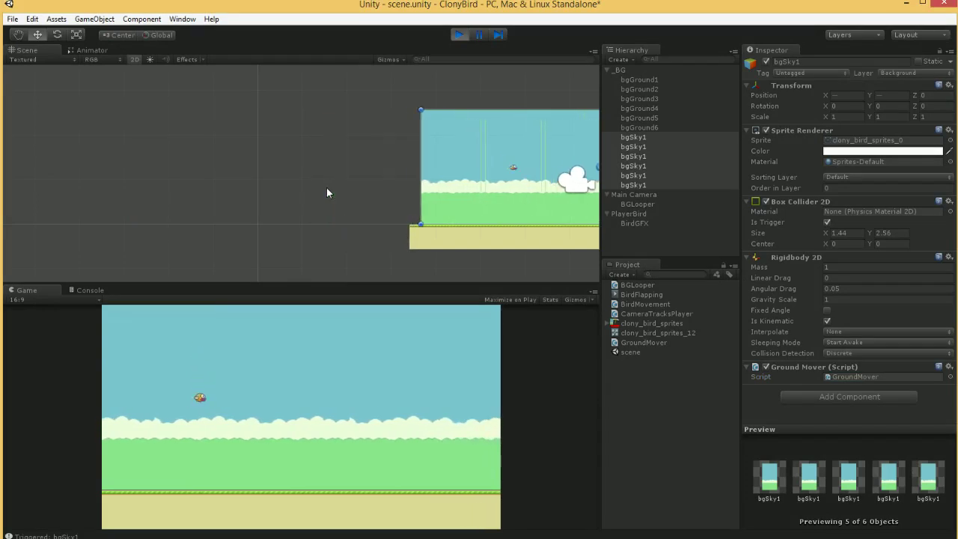
pyautogui.press('space')
pyautogui.press('space')
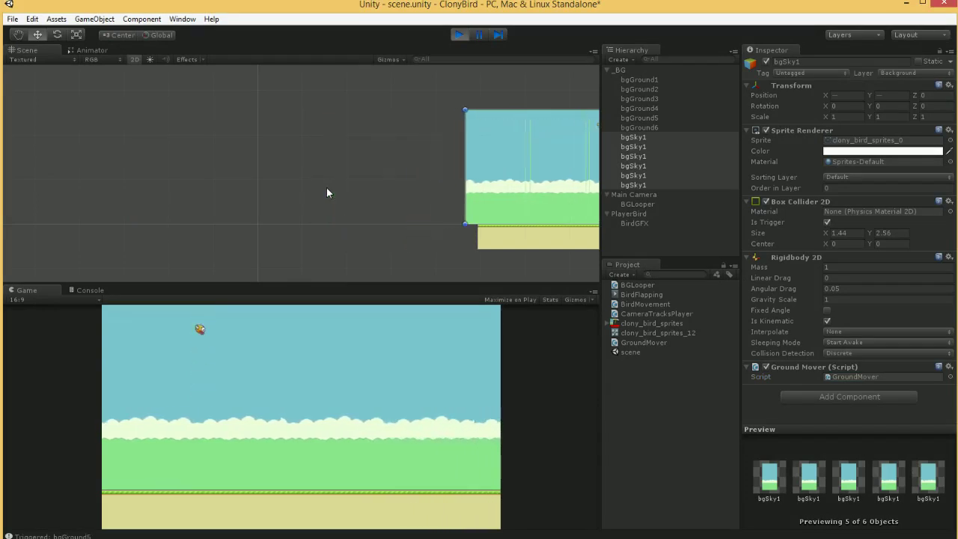
pyautogui.click(460, 35)
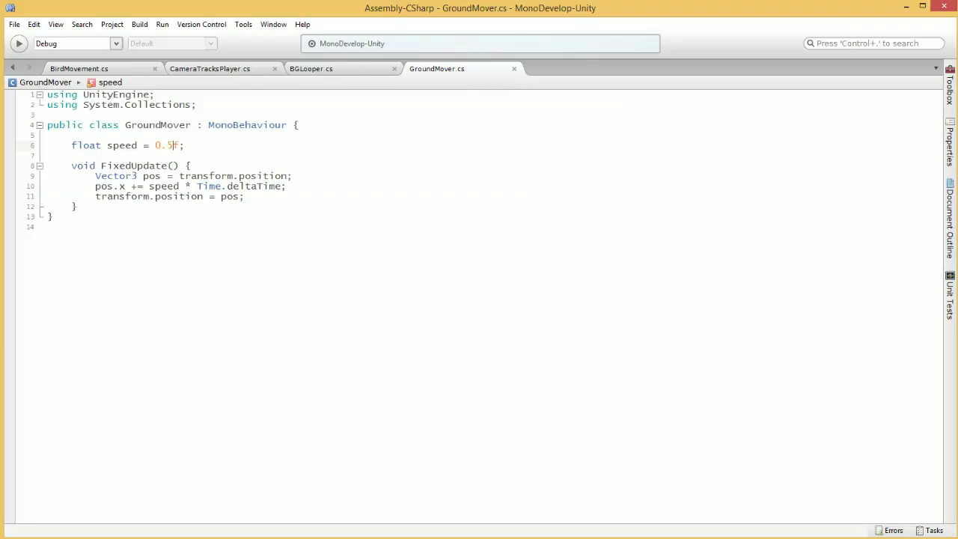
# Set the GroundMover script's speed to 0f, save the script, and return to Unity.
pyautogui.press('BackSpace')
pyautogui.hotkey('ctrl', 's')
pyautogui.hotkey('alt', 'Tab')
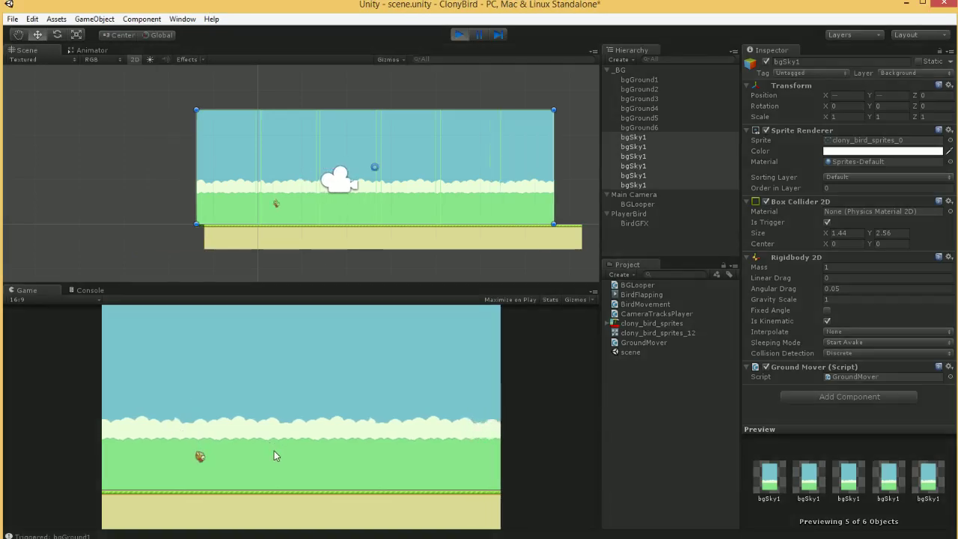
# Test the running game with the sky's own movement removed, flapping and landing the bird on the ground, and stop it.
pyautogui.click(205, 491)
pyautogui.click(204, 491)
pyautogui.click(204, 491)
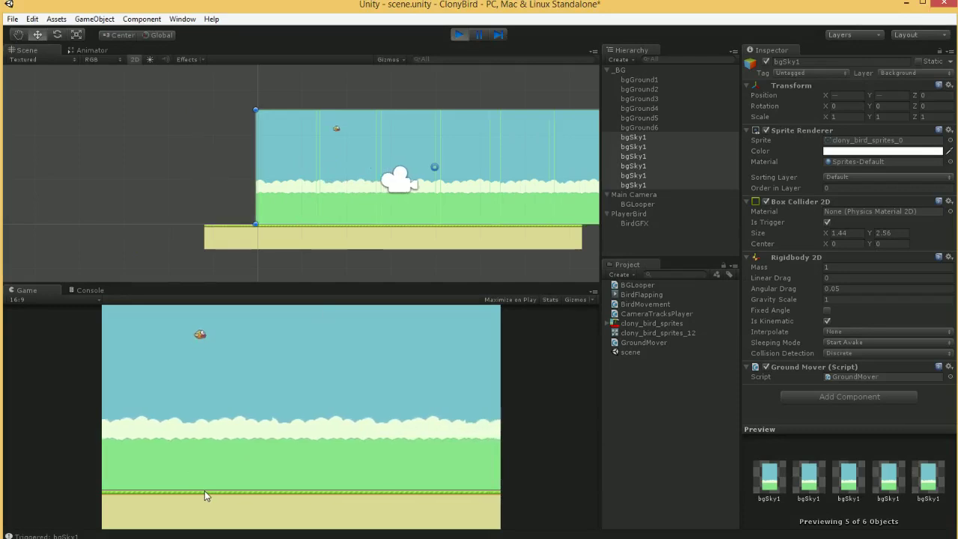
pyautogui.click(207, 486)
pyautogui.click(213, 480)
pyautogui.click(323, 393)
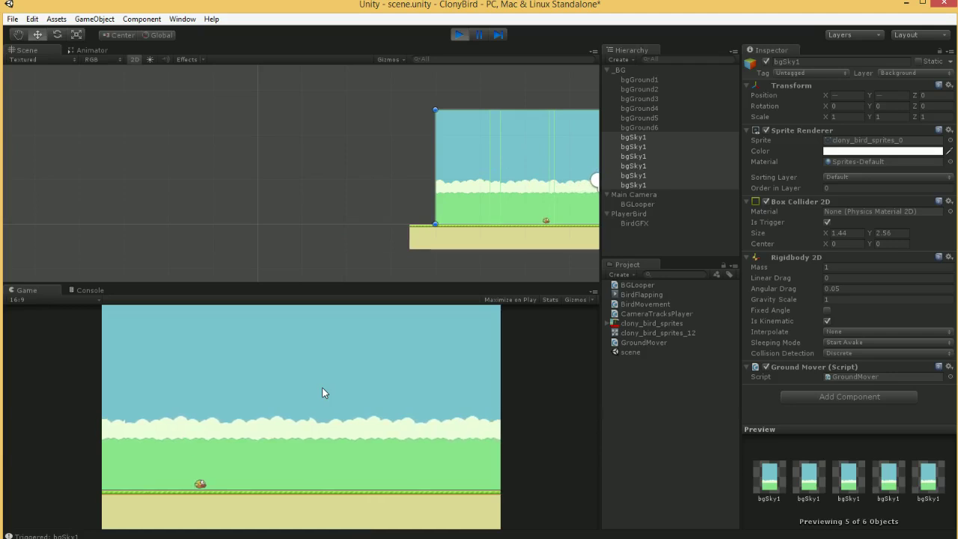
pyautogui.click(323, 393)
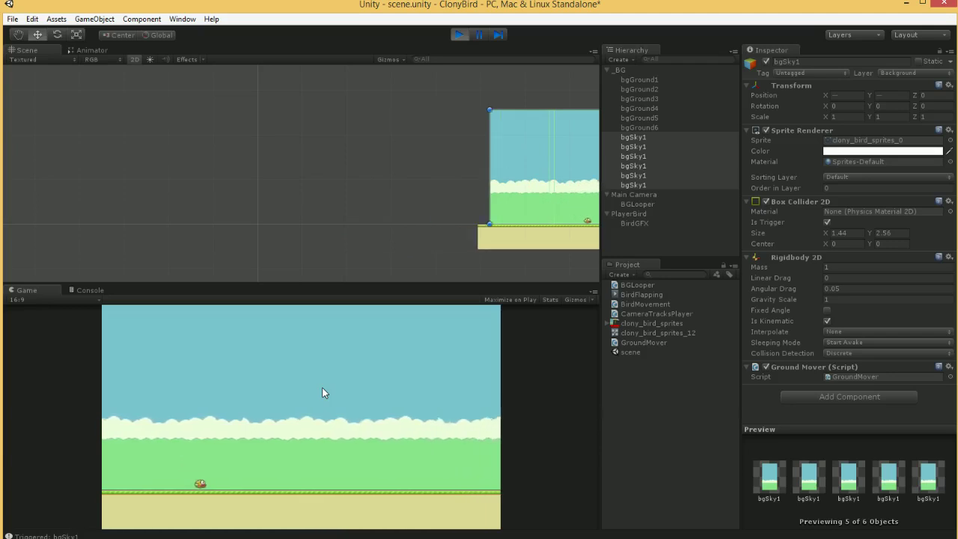
pyautogui.click(323, 393)
pyautogui.click(323, 393)
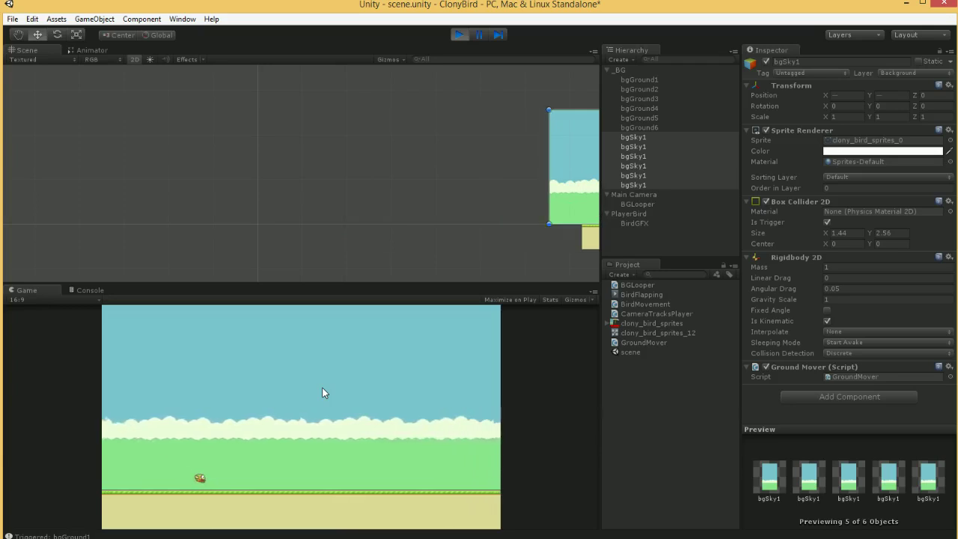
pyautogui.click(322, 393)
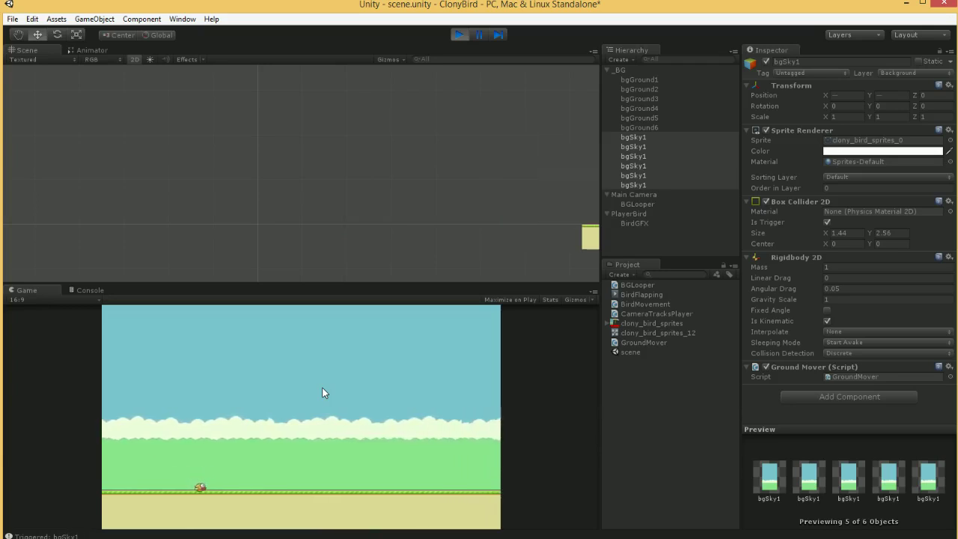
pyautogui.click(323, 393)
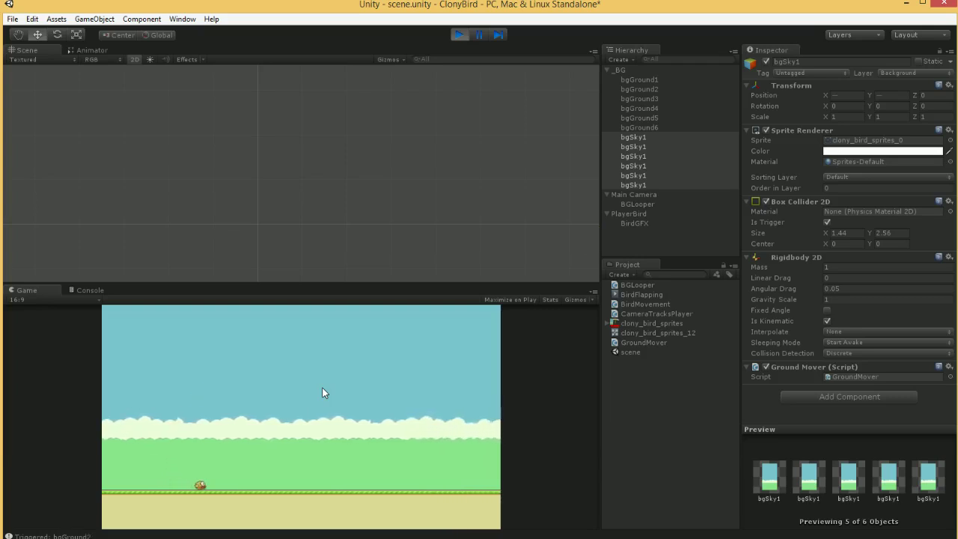
pyautogui.click(310, 426)
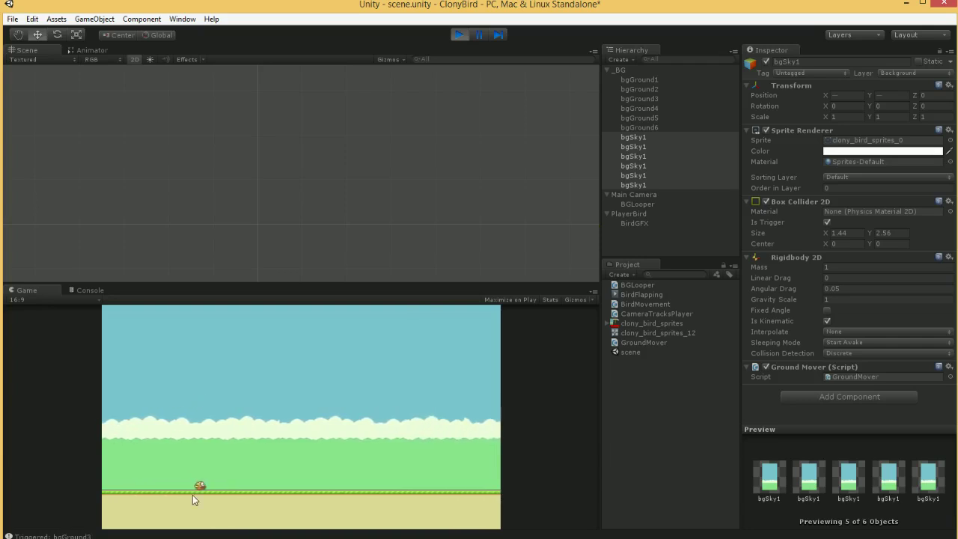
pyautogui.click(458, 35)
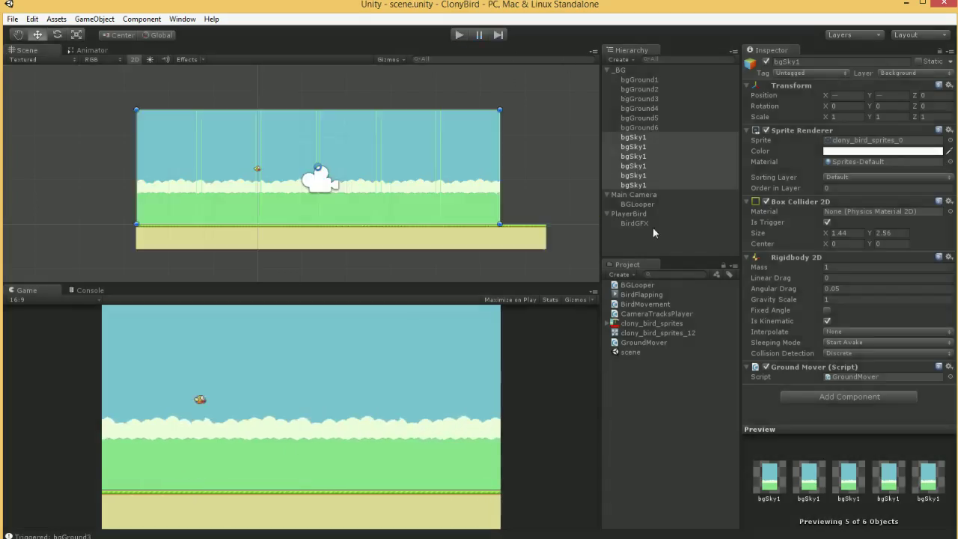
# Inspect the components of PlayerBird, its BirdGFX child, and the camera's BGLooper object.
pyautogui.click(666, 214)
pyautogui.click(652, 223)
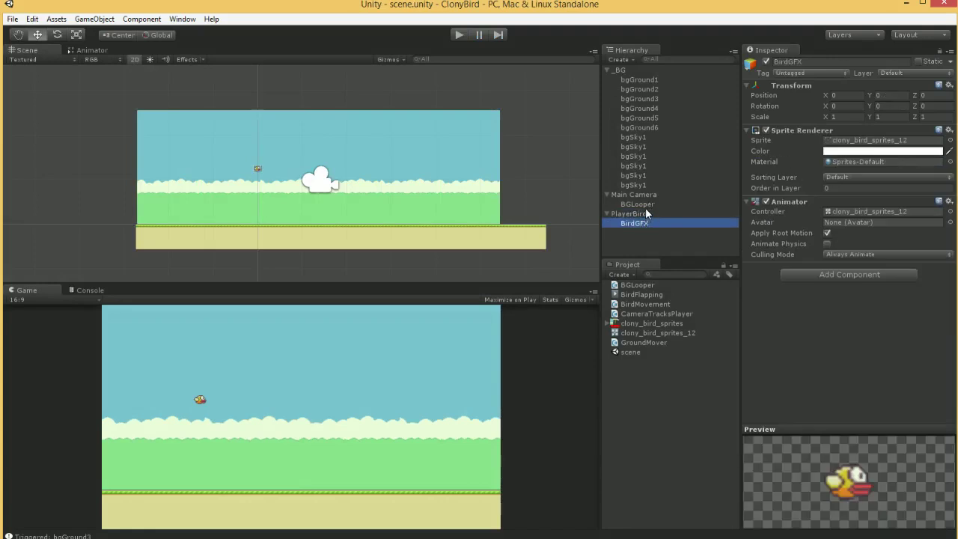
pyautogui.click(641, 204)
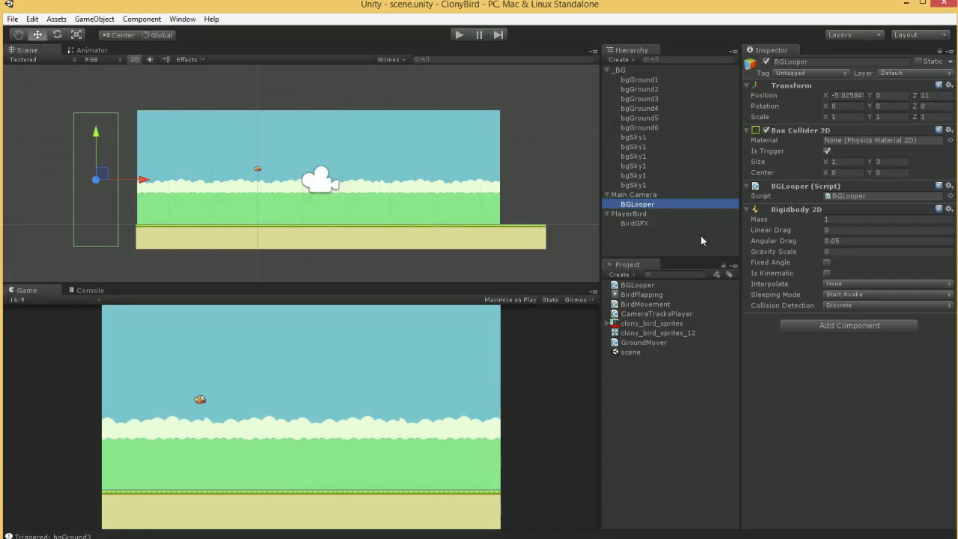
pyautogui.click(659, 214)
pyautogui.click(651, 223)
# Review the project's Physics 2D settings, including gravity and the layer collision matrix, and close them.
pyautogui.click(33, 20)
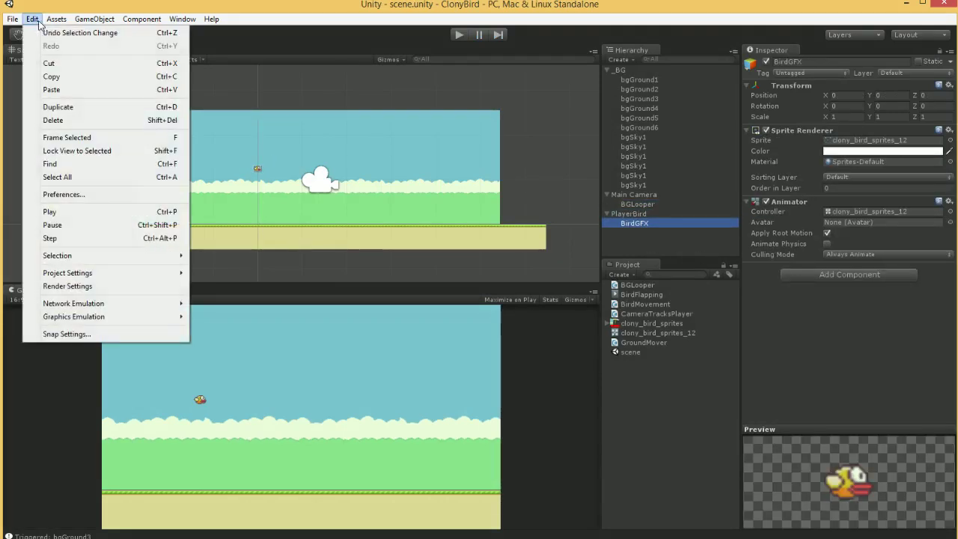
pyautogui.moveTo(113, 275)
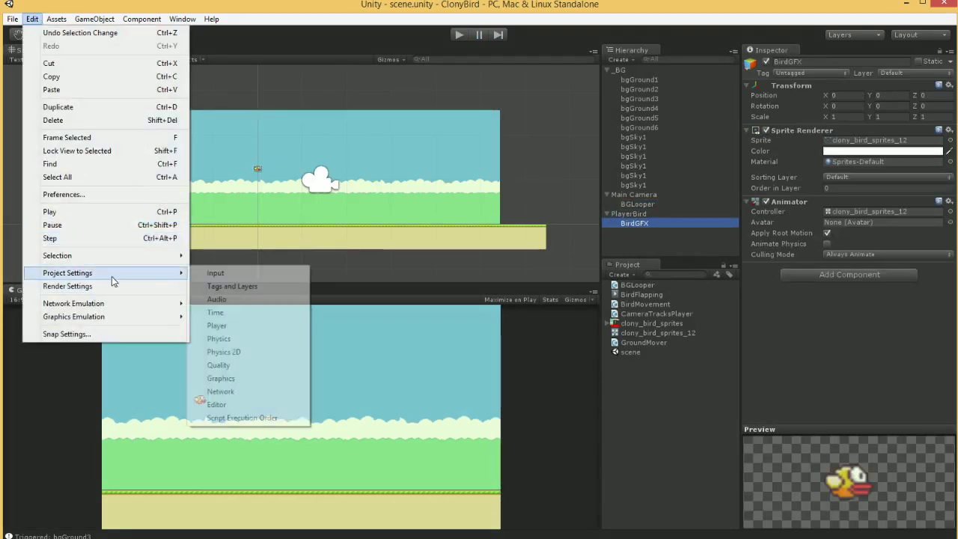
pyautogui.click(255, 353)
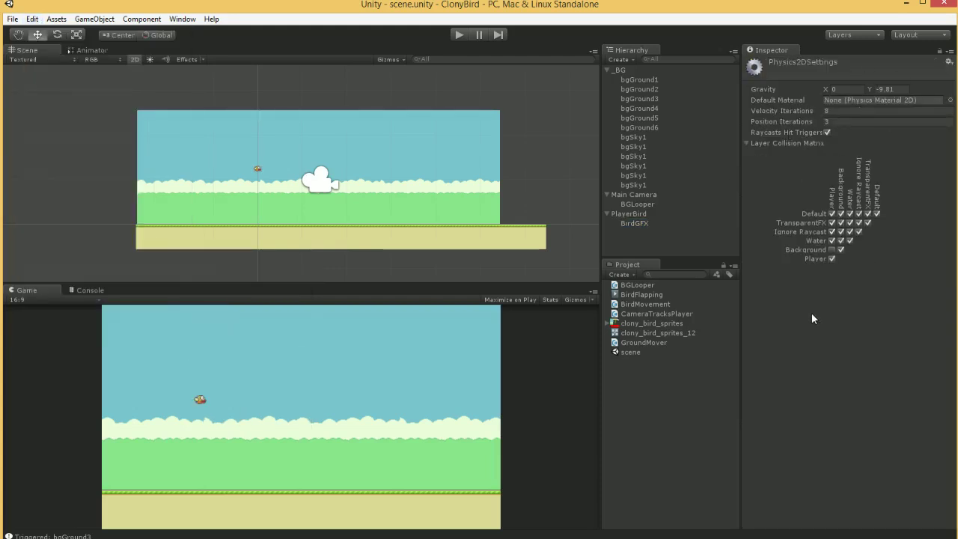
pyautogui.click(650, 383)
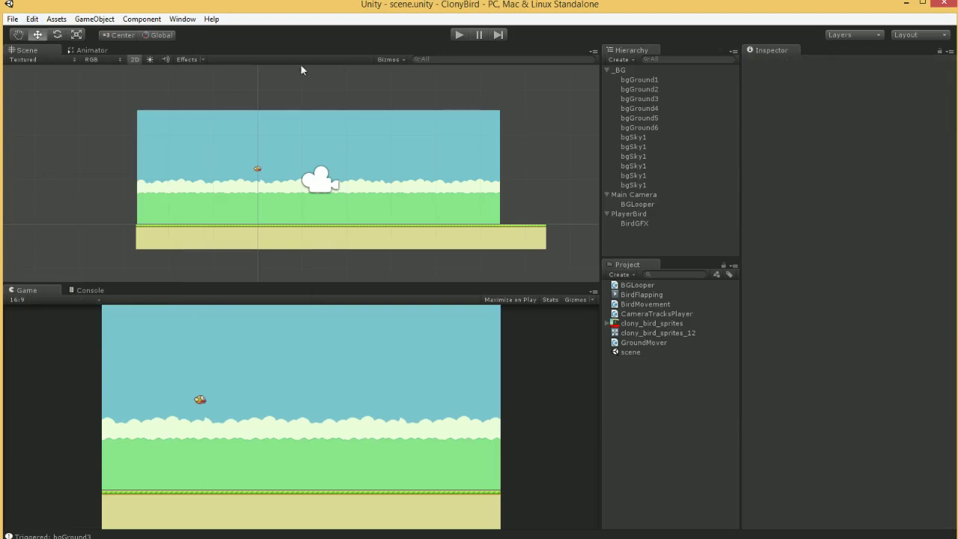
# Review the GroundMover, BGLooper and CameraTracksPlayer scripts in MonoDevelop.
pyautogui.hotkey('alt', 'Tab')
pyautogui.click(47, 227)
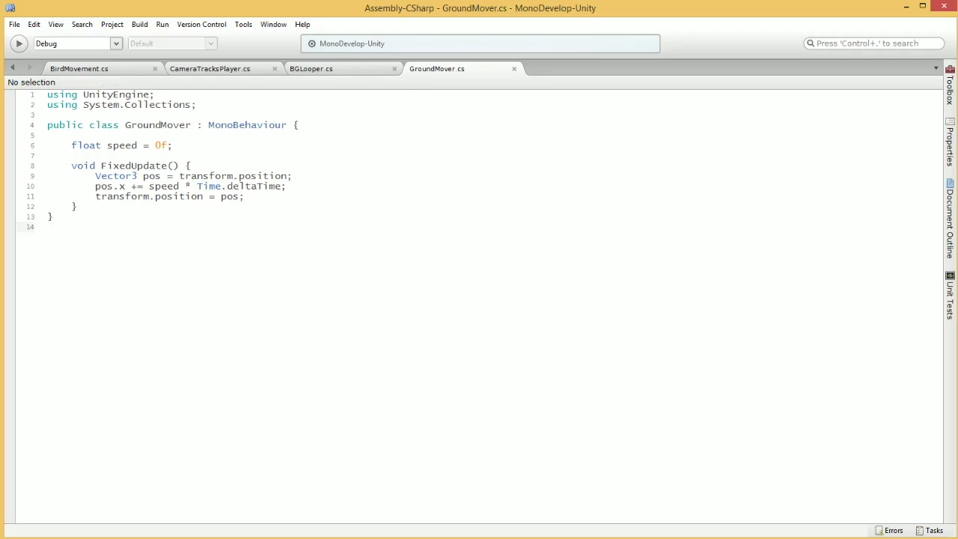
pyautogui.hotkey('alt', 'Tab')
pyautogui.hotkey('alt', 'Tab')
pyautogui.click(322, 70)
pyautogui.click(223, 69)
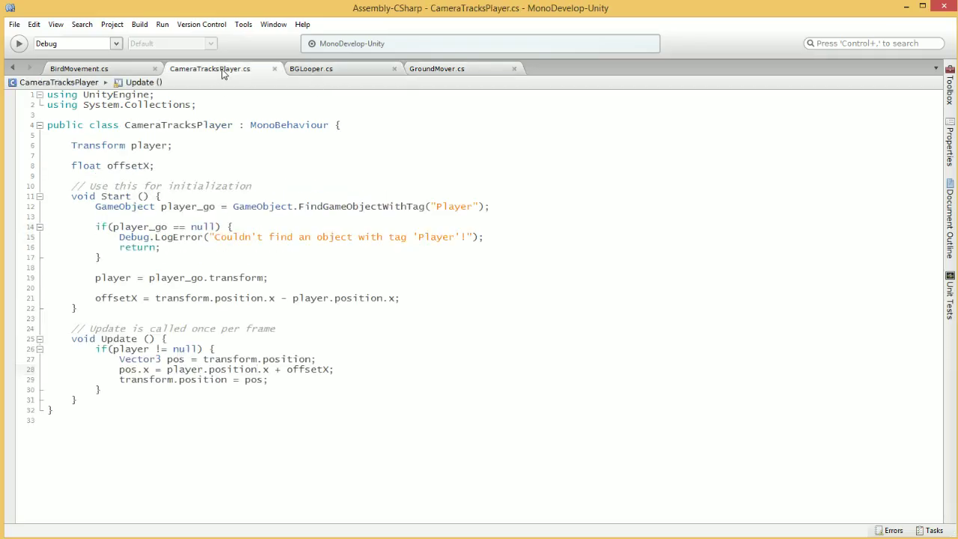
# Return to Unity, select the BirdFlapping animation clip, and open the Animator and Animation windows.
pyautogui.hotkey('alt', 'Tab')
pyautogui.click(637, 285)
pyautogui.click(644, 295)
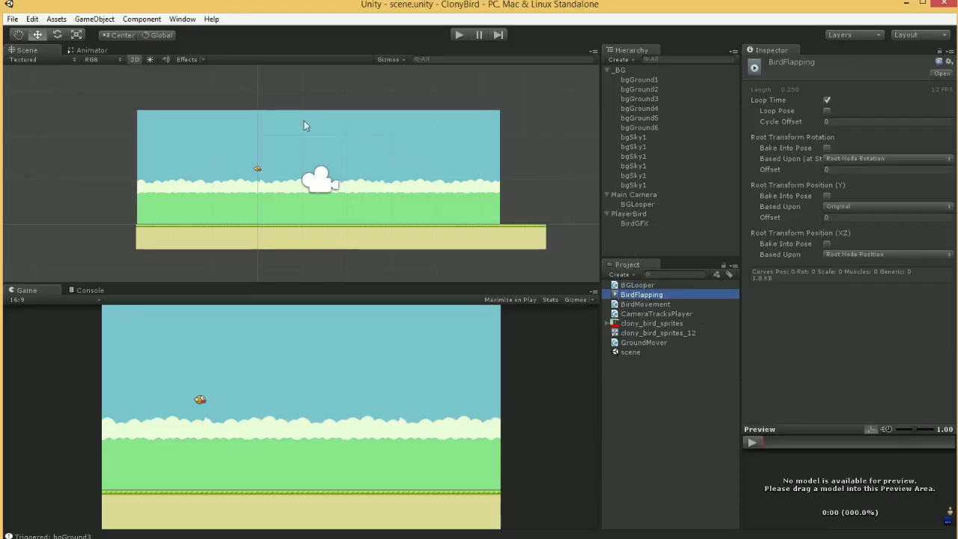
pyautogui.click(102, 51)
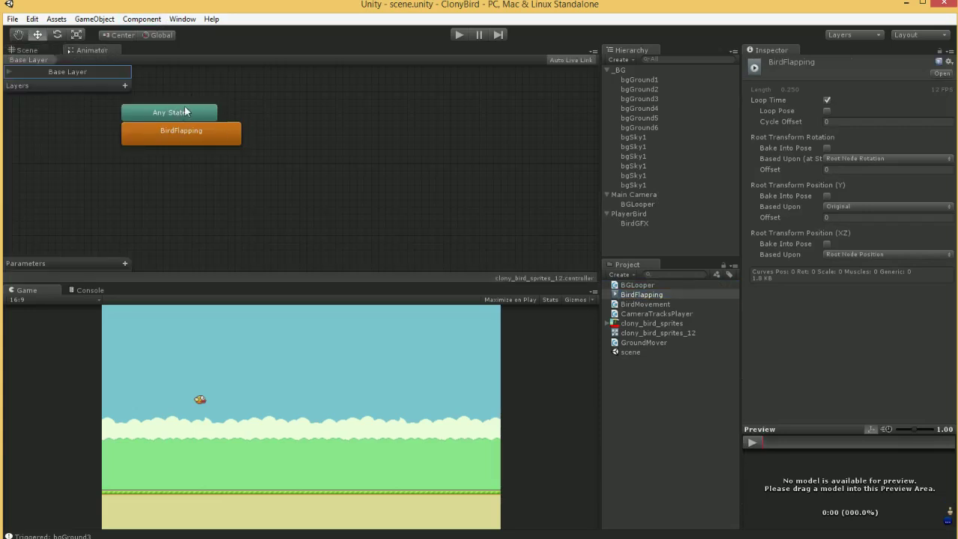
pyautogui.click(182, 19)
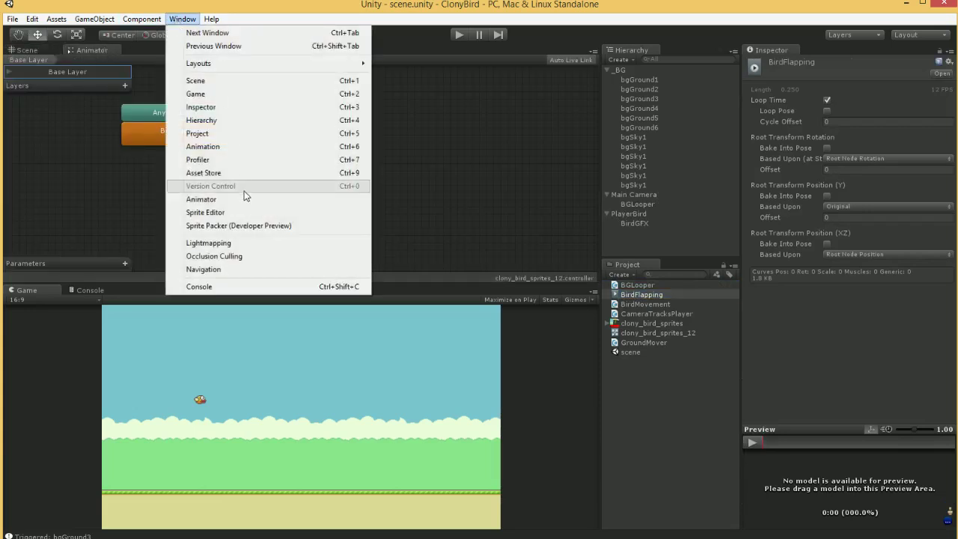
pyautogui.click(210, 146)
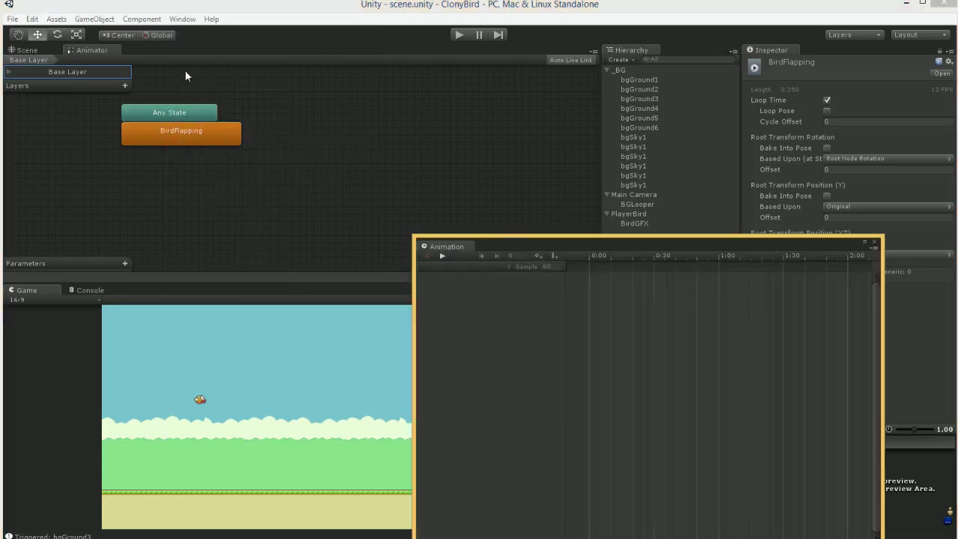
# Dock the Animation window beside the Animator and display the clip of PlayerBird's BirdGFX child in it.
pyautogui.moveTo(465, 247); pyautogui.dragTo(161, 58)
pyautogui.click(632, 214)
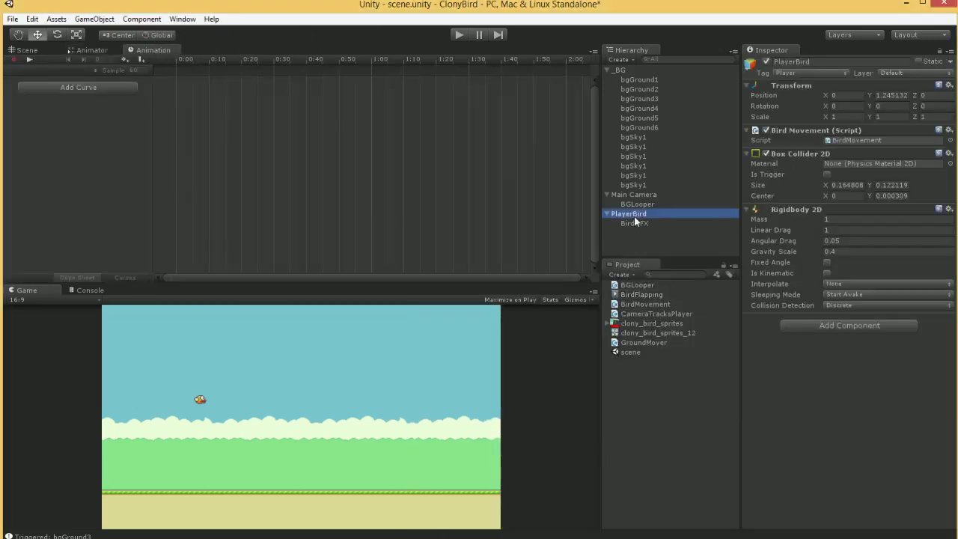
pyautogui.click(117, 90)
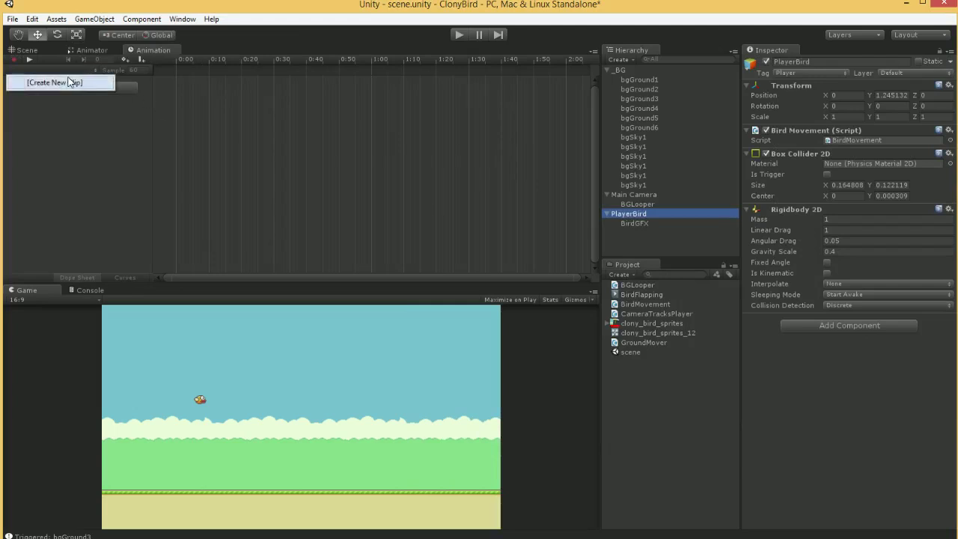
pyautogui.click(73, 80)
pyautogui.click(631, 224)
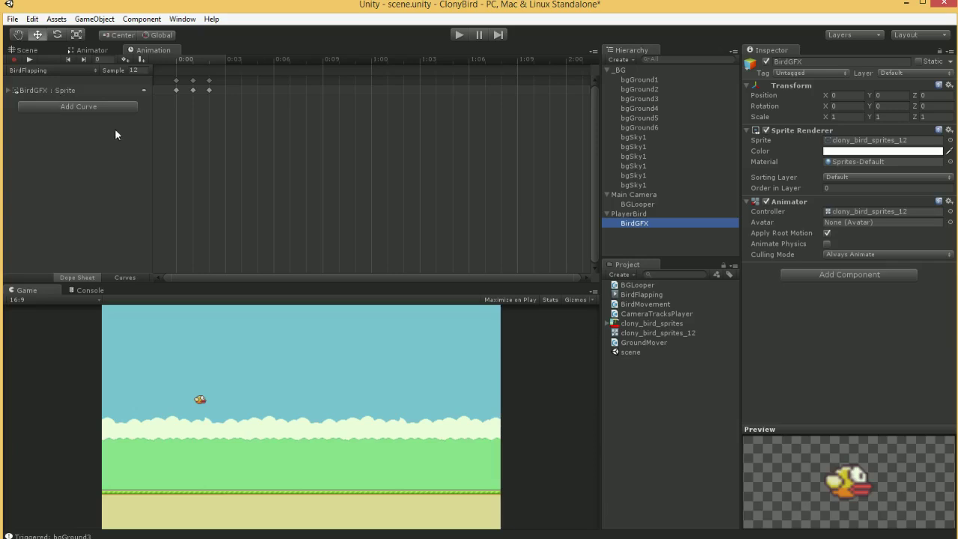
# Dock the Scene view alongside Game and Console, frame BirdGFX in it, and bring the Animation window back up.
pyautogui.moveTo(30, 55); pyautogui.dragTo(156, 294)
pyautogui.press('f')
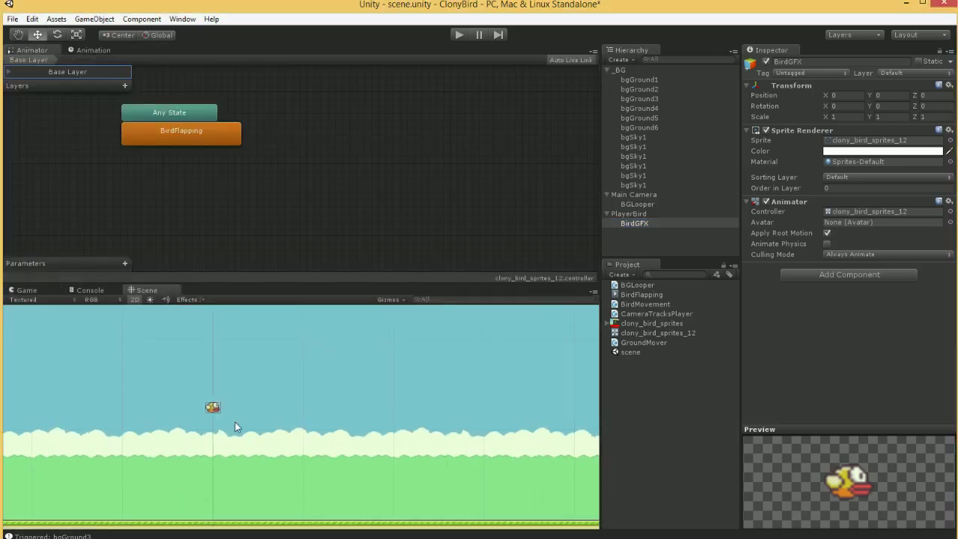
pyautogui.click(93, 50)
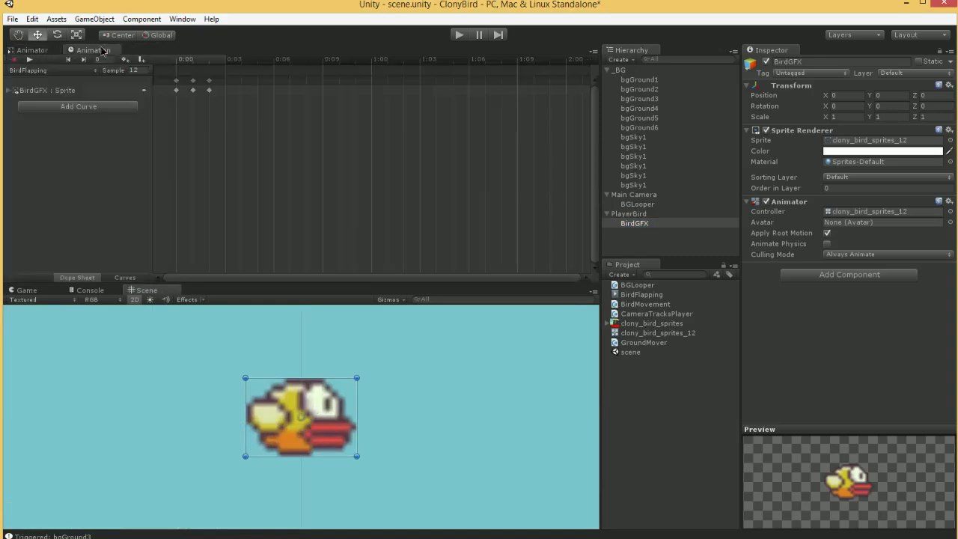
# Preview the BirdFlapping animation on the bird, stop playback, and return to the first frame.
pyautogui.click(29, 59)
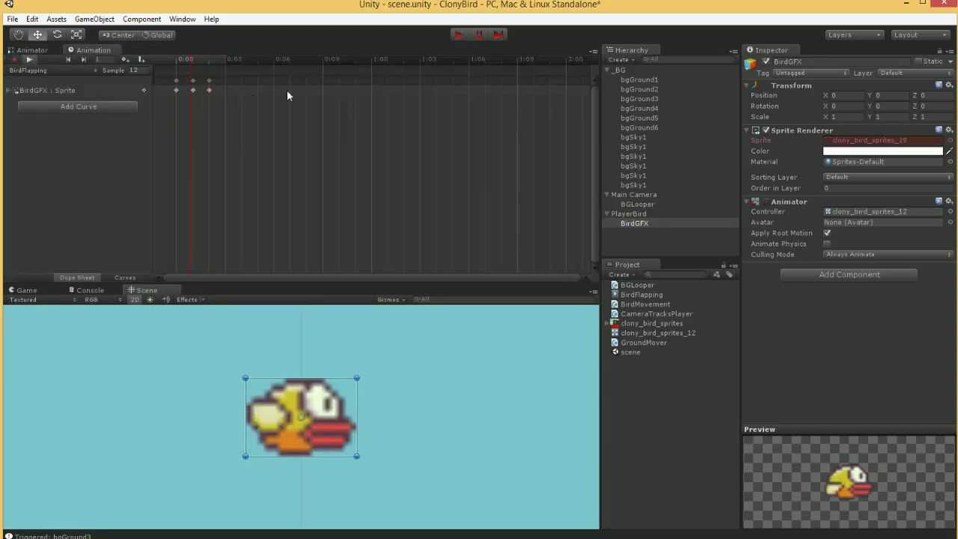
pyautogui.click(29, 59)
pyautogui.click(68, 60)
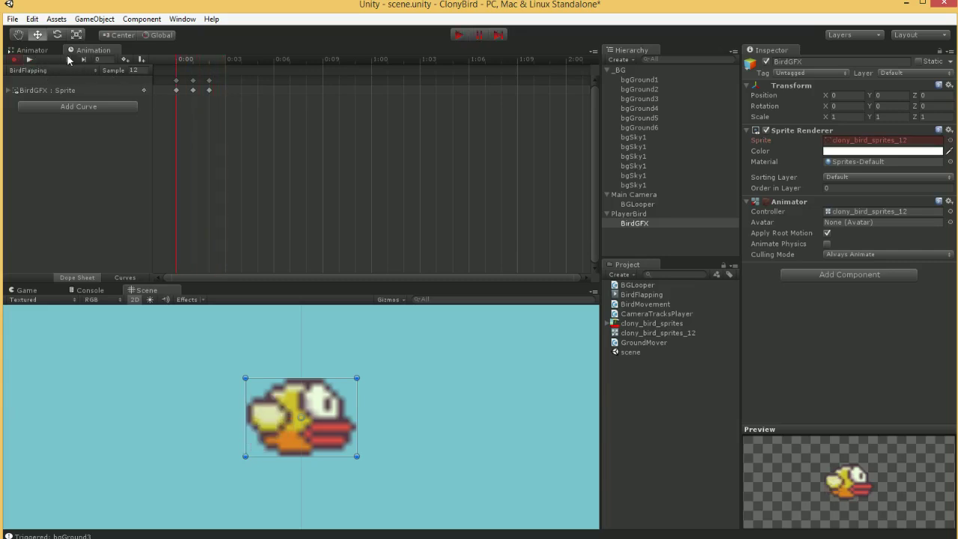
pyautogui.scroll(-4, 387, 370)
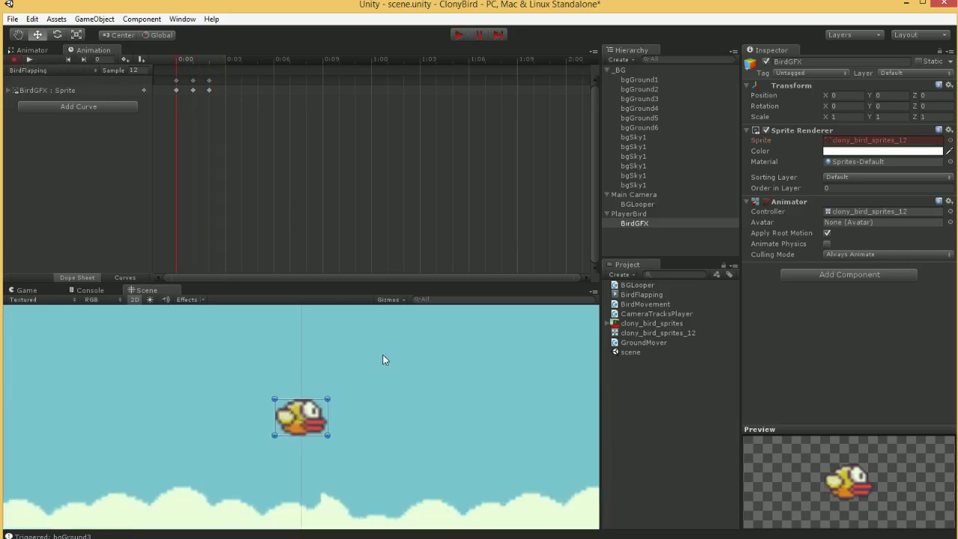
# Create a new animation clip named BirdIdle for BirdGFX in the project's Assets folder.
pyautogui.click(66, 71)
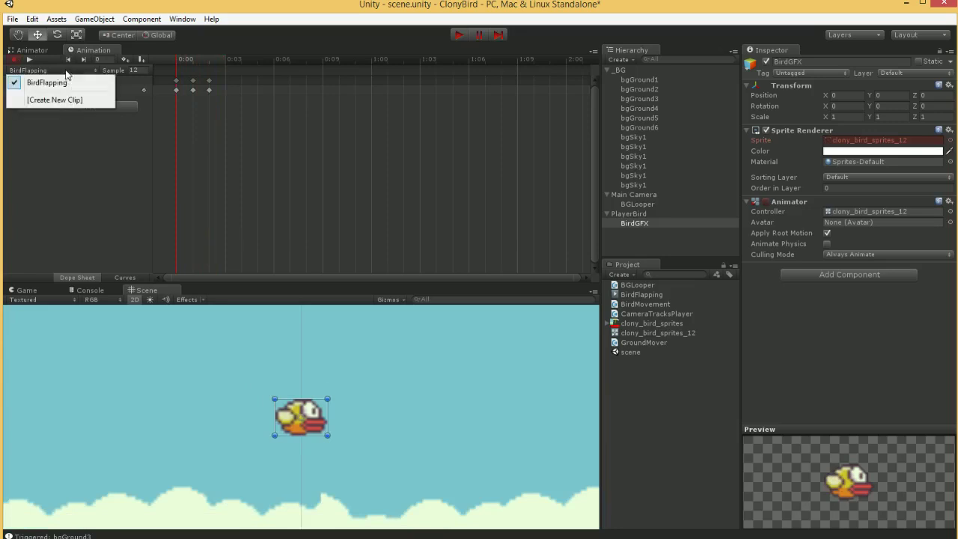
pyautogui.click(64, 100)
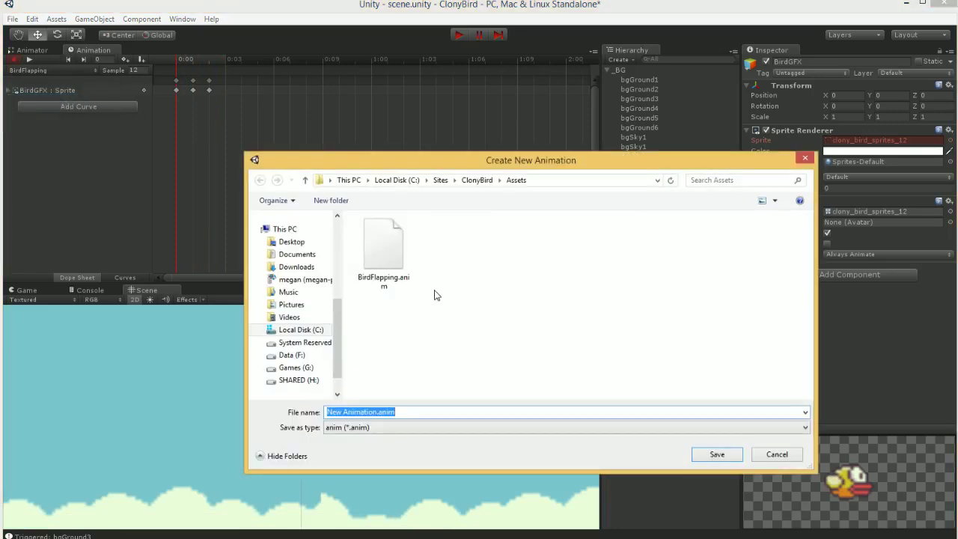
pyautogui.write('BirdId')
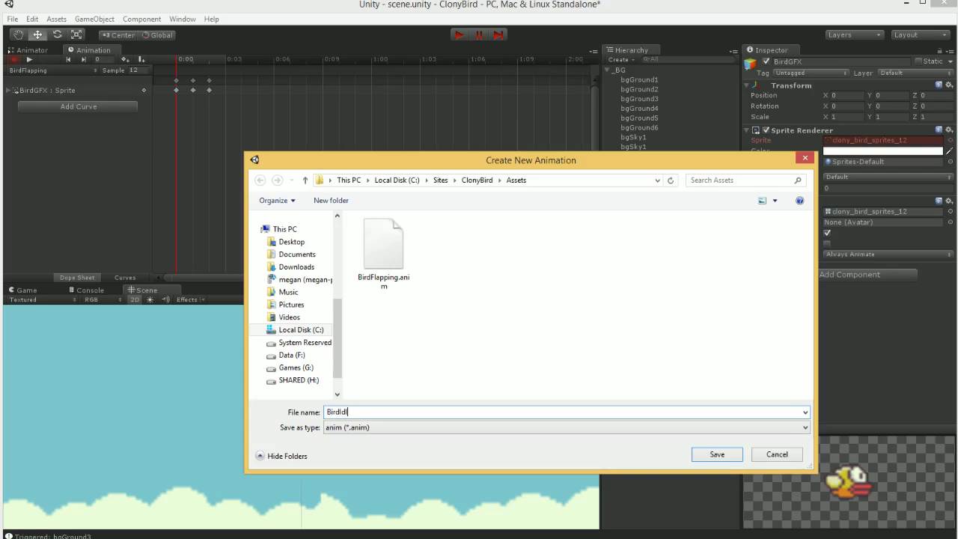
pyautogui.write('le')
pyautogui.press('Return')
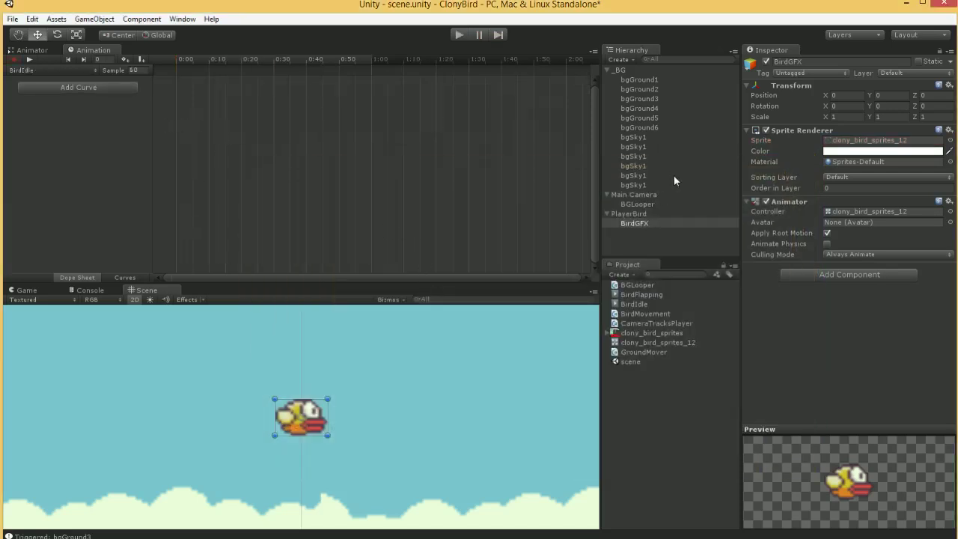
# Switch back to the BirdFlapping clip and expand its Sprite track to examine the frame images.
pyautogui.click(51, 70)
pyautogui.click(37, 57)
pyautogui.click(177, 82)
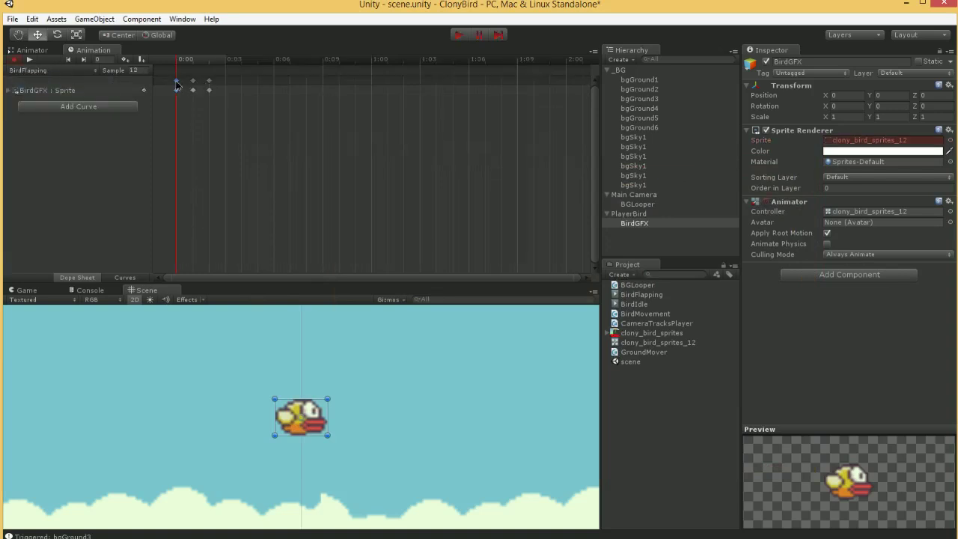
pyautogui.click(11, 90)
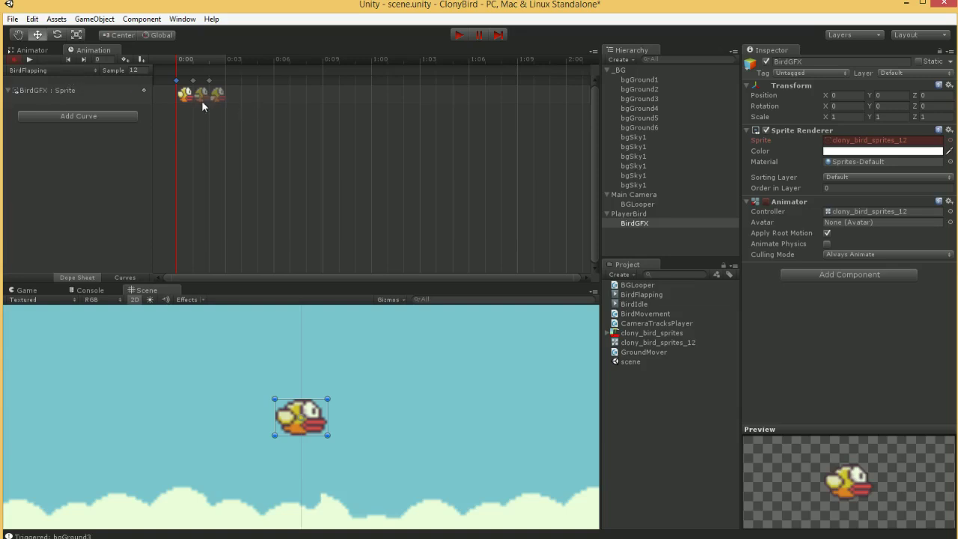
# In the BirdIdle clip, add clony_bird_sprites_18 from the sprite sheet as the sprite keyframe at 0:00.
pyautogui.click(56, 71)
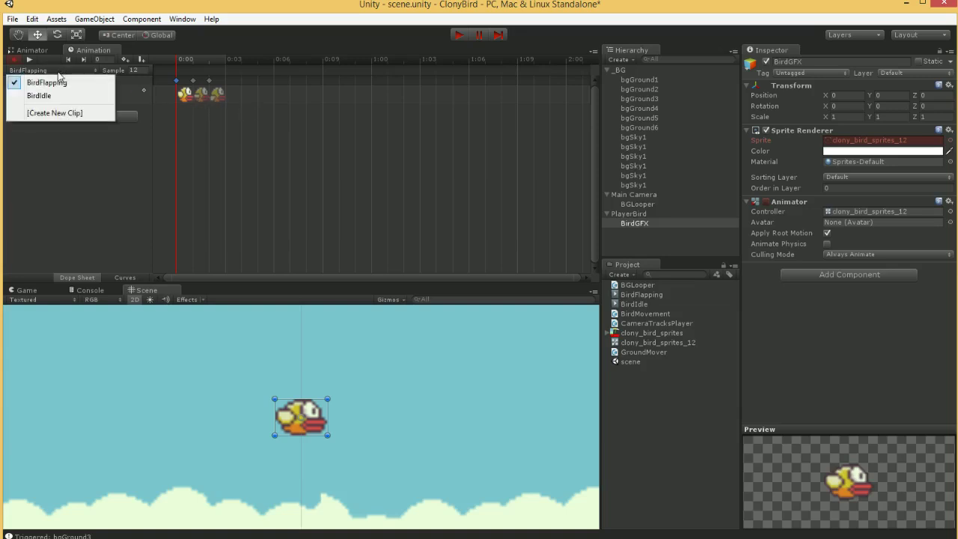
pyautogui.click(57, 95)
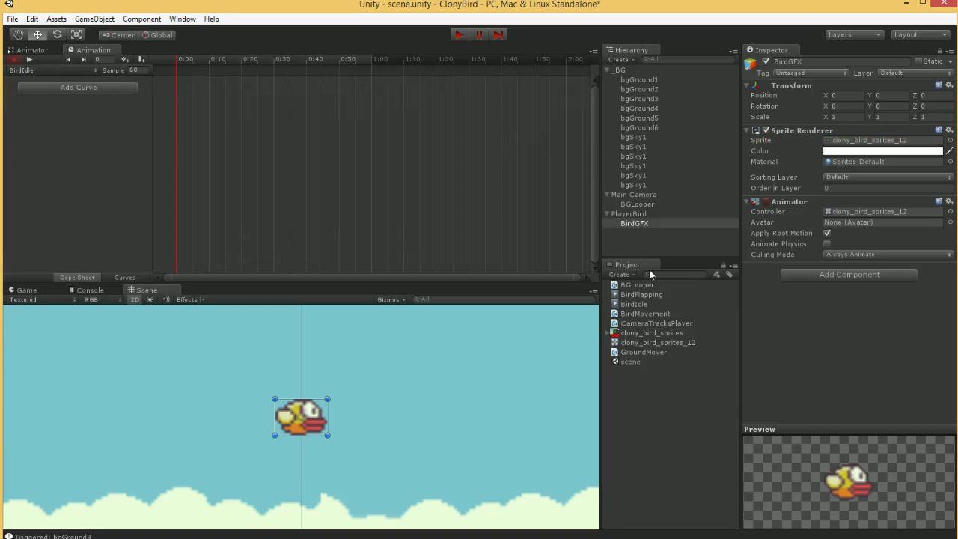
pyautogui.click(609, 333)
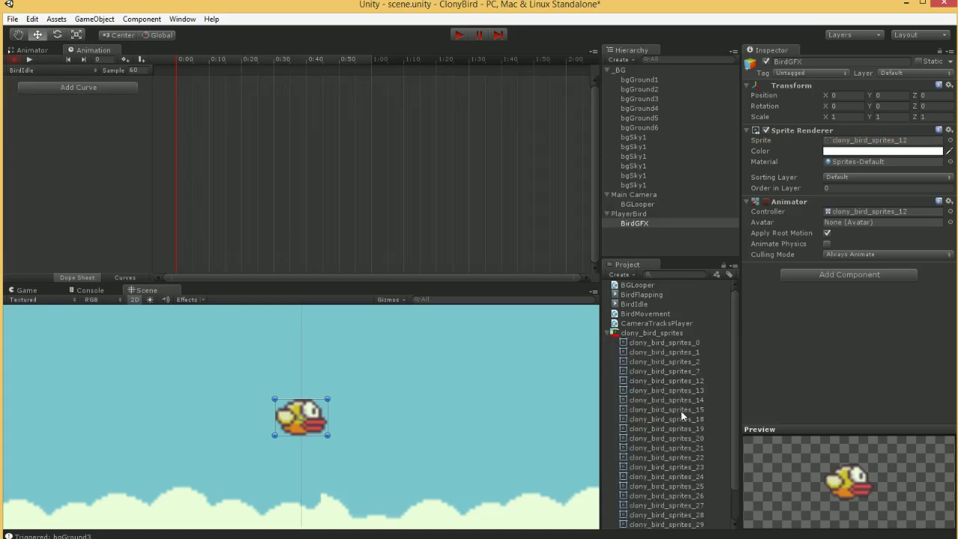
pyautogui.click(683, 380)
pyautogui.scroll(-2, 686, 383)
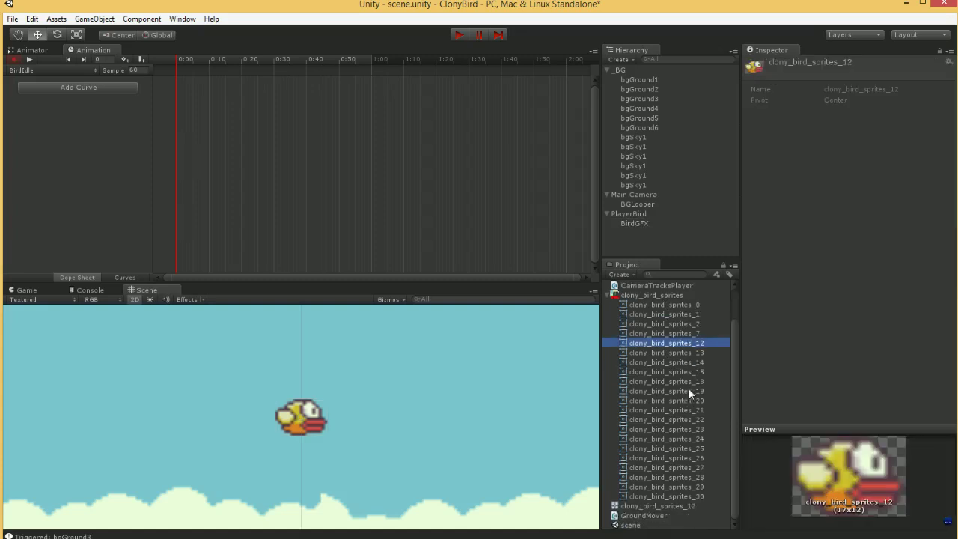
pyautogui.click(691, 382)
pyautogui.moveTo(692, 386); pyautogui.dragTo(480, 335)
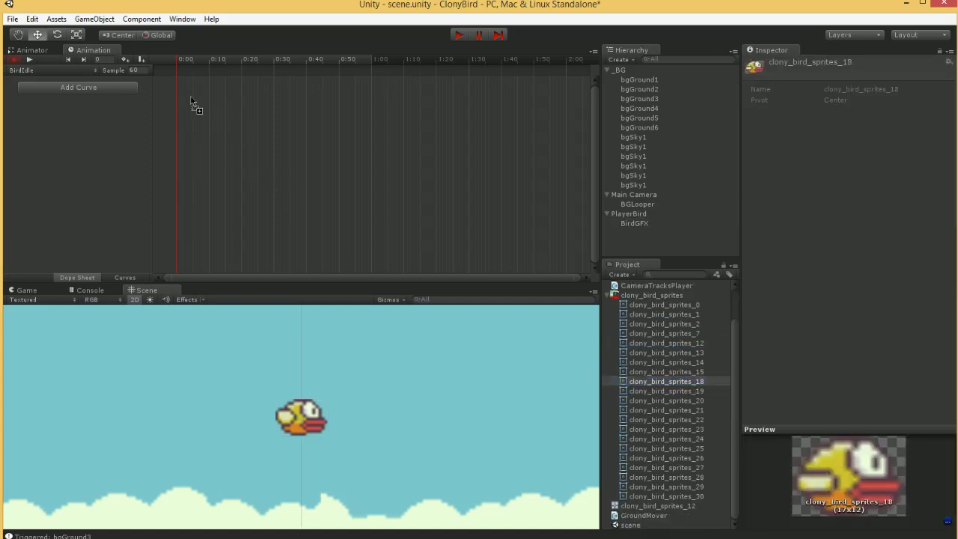
pyautogui.moveTo(187, 95); pyautogui.dragTo(181, 94)
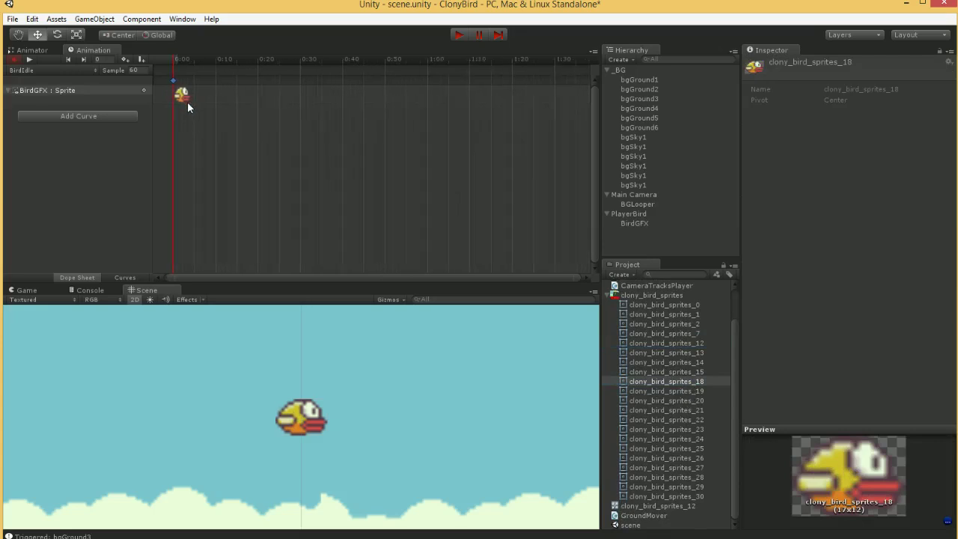
pyautogui.scroll(4, 179, 102)
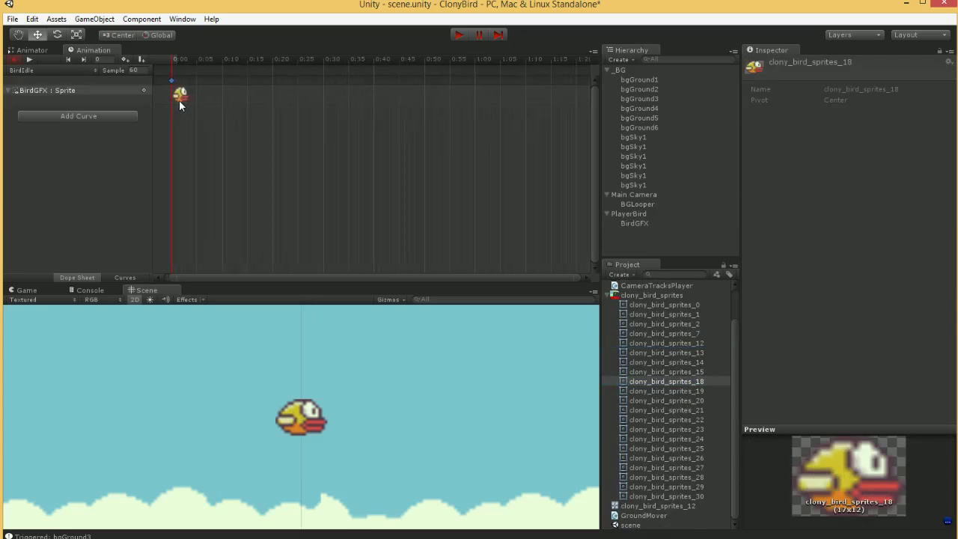
# Turn off animation recording and check the BirdFlapping and BirdIdle clips, ending on BirdIdle.
pyautogui.click(13, 60)
pyautogui.click(46, 68)
pyautogui.click(46, 83)
pyautogui.click(45, 70)
pyautogui.click(41, 95)
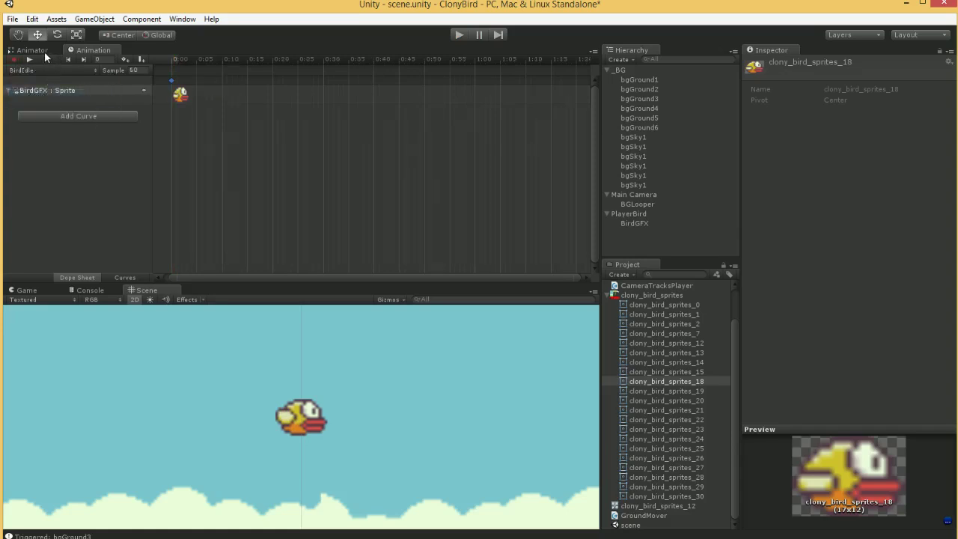
# In the Animator, make BirdIdle the default state and arrange BirdFlapping directly below it.
pyautogui.click(32, 49)
pyautogui.moveTo(208, 177); pyautogui.dragTo(378, 133)
pyautogui.moveTo(191, 129); pyautogui.dragTo(233, 187)
pyautogui.rightClick(378, 135)
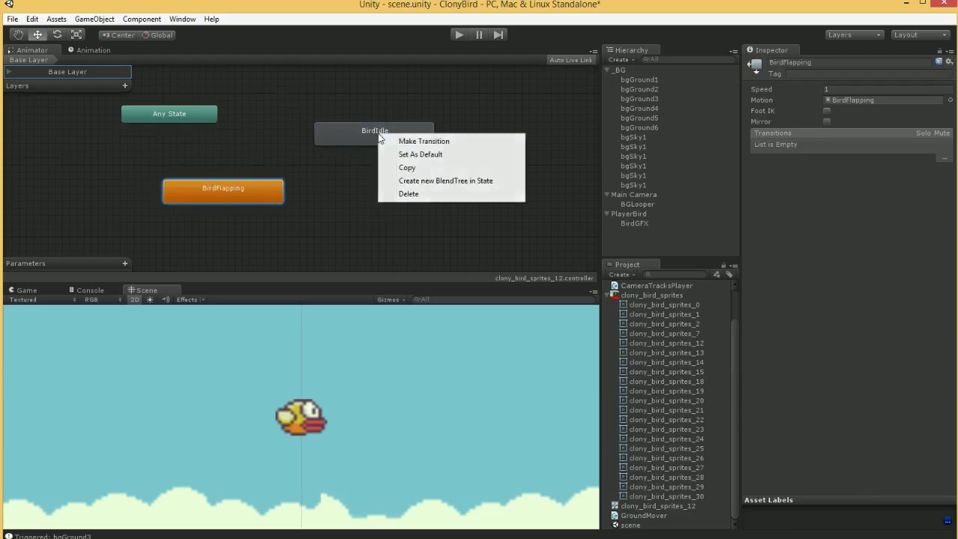
pyautogui.click(408, 155)
pyautogui.moveTo(374, 139); pyautogui.dragTo(310, 123)
pyautogui.moveTo(253, 184); pyautogui.dragTo(336, 180)
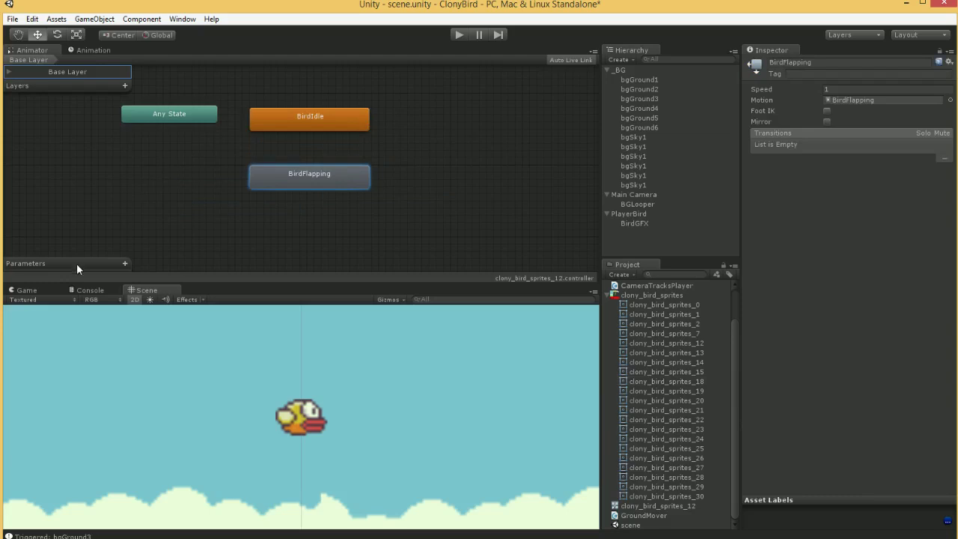
# Add a Trigger parameter named DoFlap to the bird's animator controller.
pyautogui.click(124, 267)
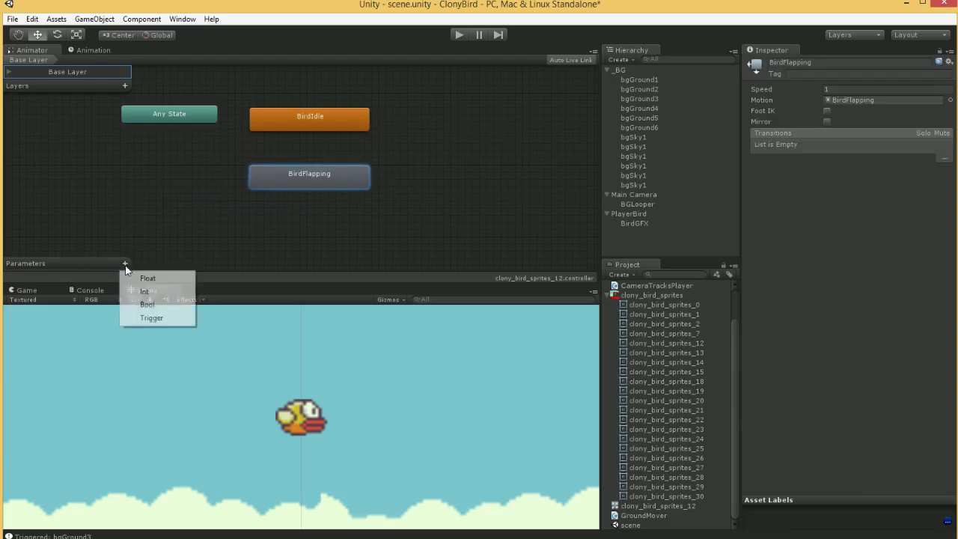
pyautogui.click(159, 323)
pyautogui.write('DoFlap')
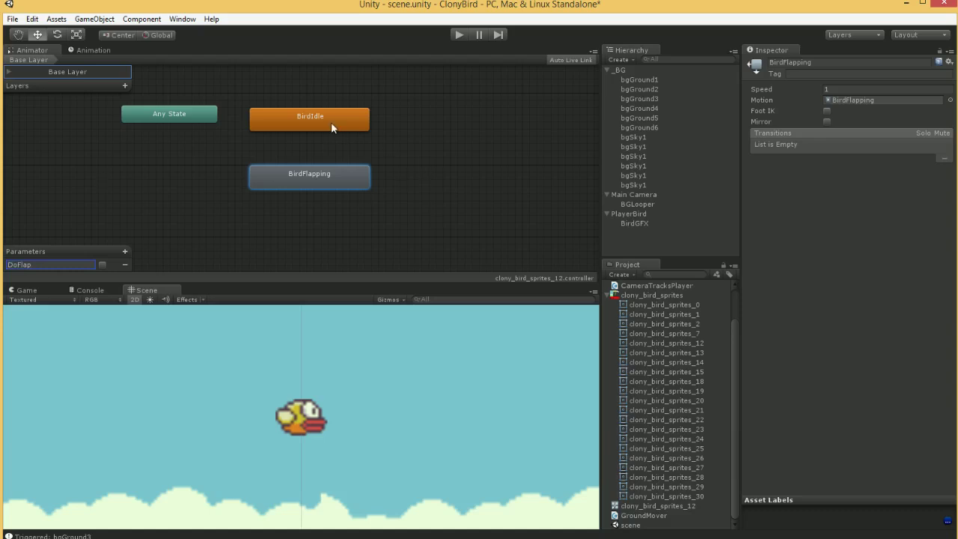
# Make a transition from BirdIdle to BirdFlapping and set its condition to DoFlap.
pyautogui.click(331, 126)
pyautogui.rightClick(331, 124)
pyautogui.click(351, 129)
pyautogui.click(321, 174)
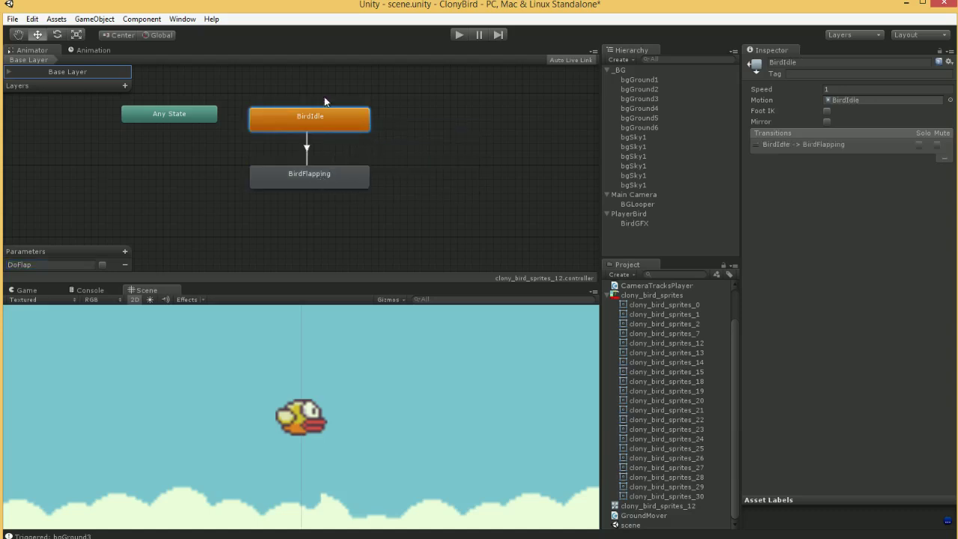
pyautogui.click(306, 150)
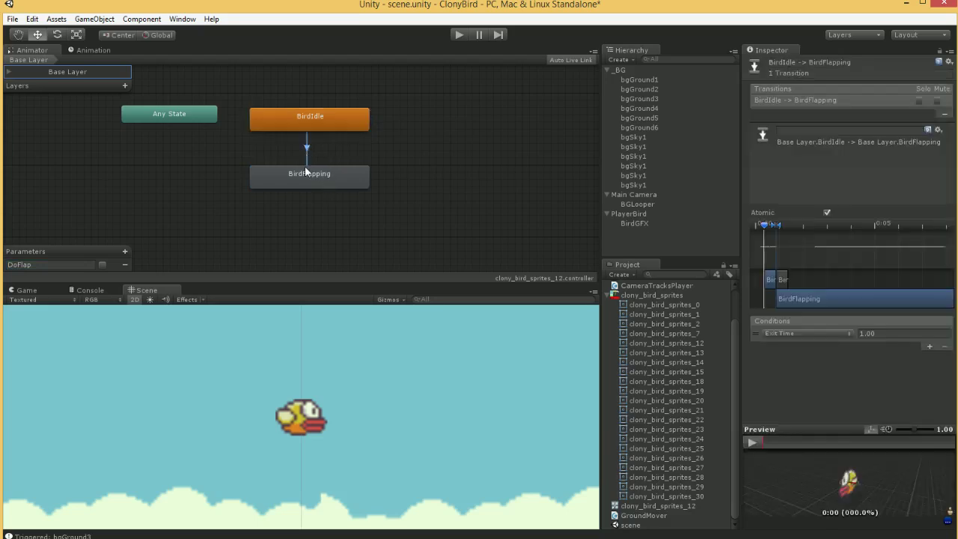
pyautogui.click(807, 334)
pyautogui.click(805, 351)
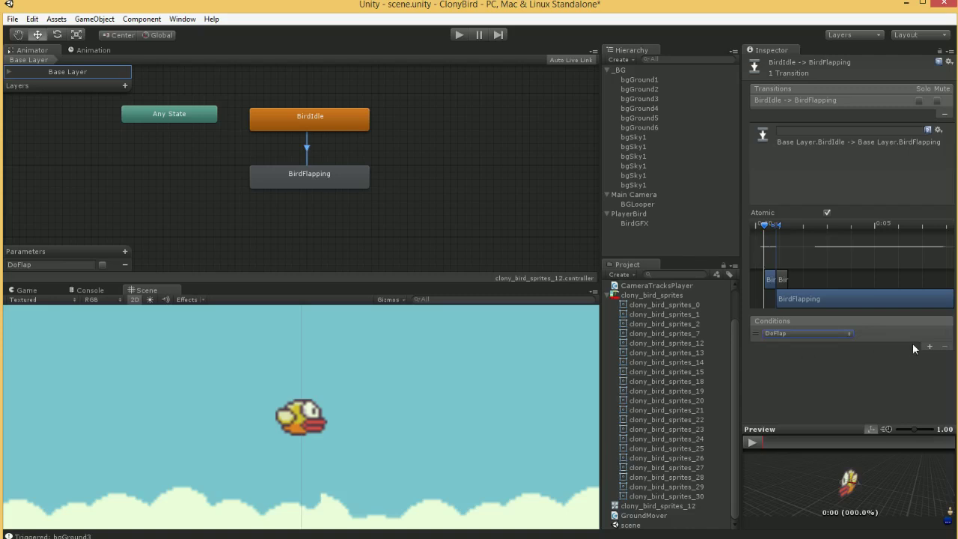
# Make a return transition from BirdFlapping to BirdIdle and check its exit-time condition.
pyautogui.rightClick(331, 179)
pyautogui.click(348, 187)
pyautogui.click(344, 123)
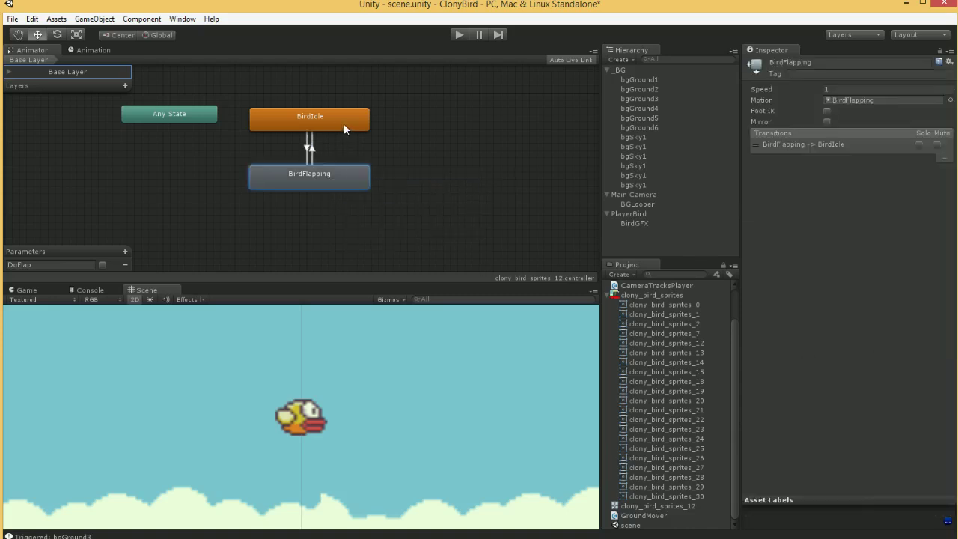
pyautogui.click(310, 155)
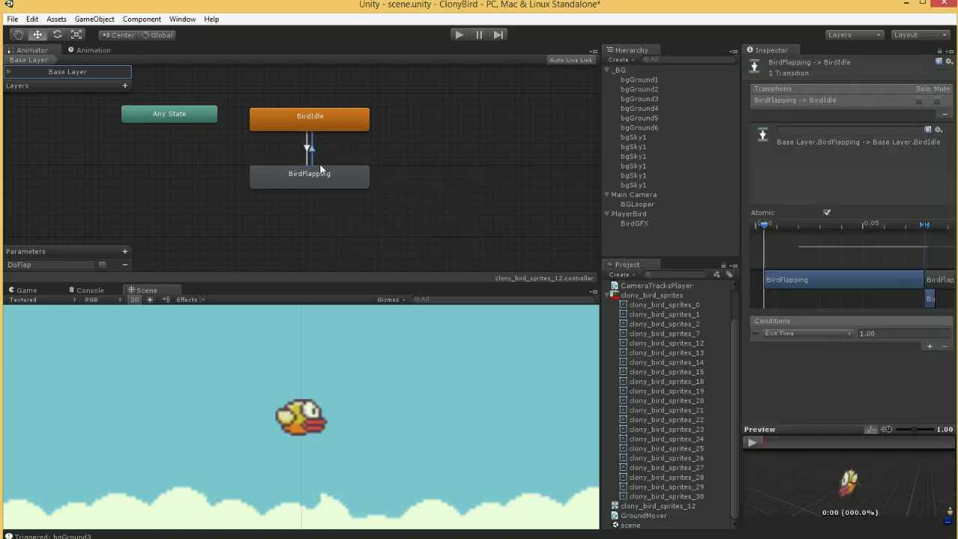
pyautogui.click(351, 146)
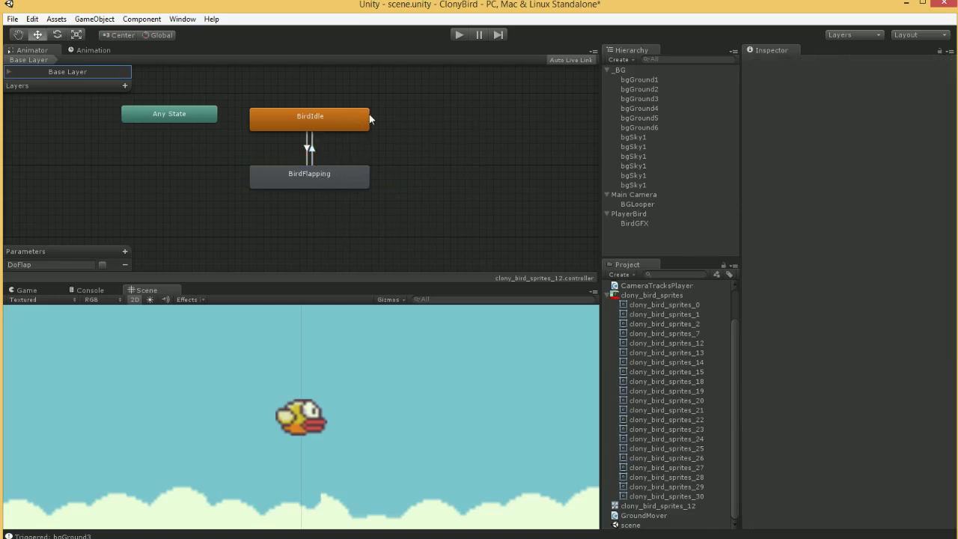
pyautogui.click(339, 118)
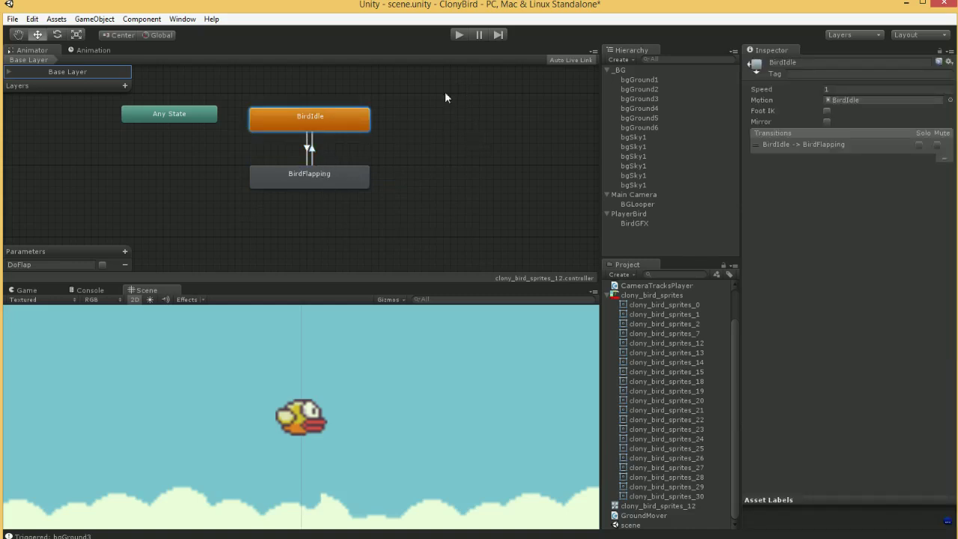
# Save the scene and run the game to test the bird's default idle state.
pyautogui.hotkey('ctrl', 's')
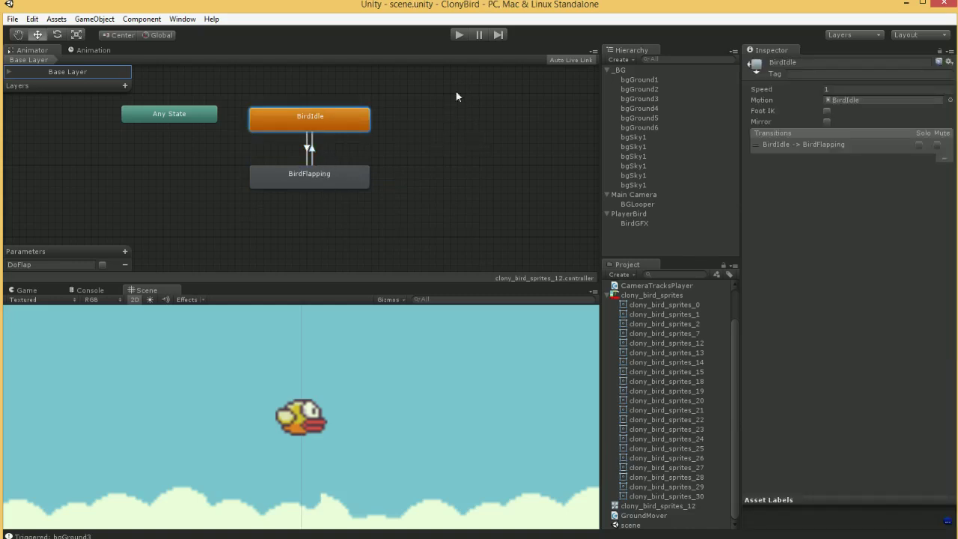
pyautogui.click(460, 35)
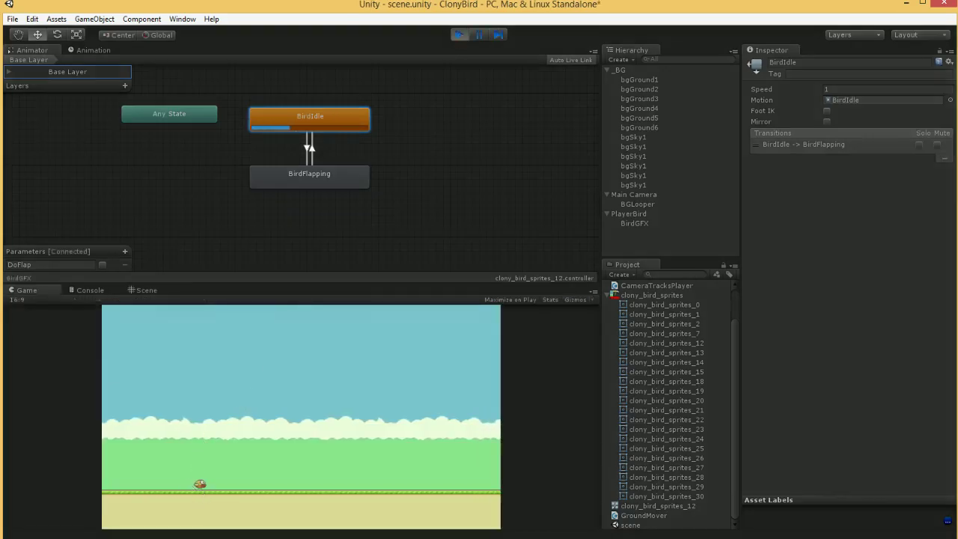
# Fire the DoFlap trigger several times in the running game to test the flapping animation, and stop the game.
pyautogui.click(101, 264)
pyautogui.click(101, 264)
pyautogui.click(101, 264)
pyautogui.click(101, 264)
pyautogui.click(460, 35)
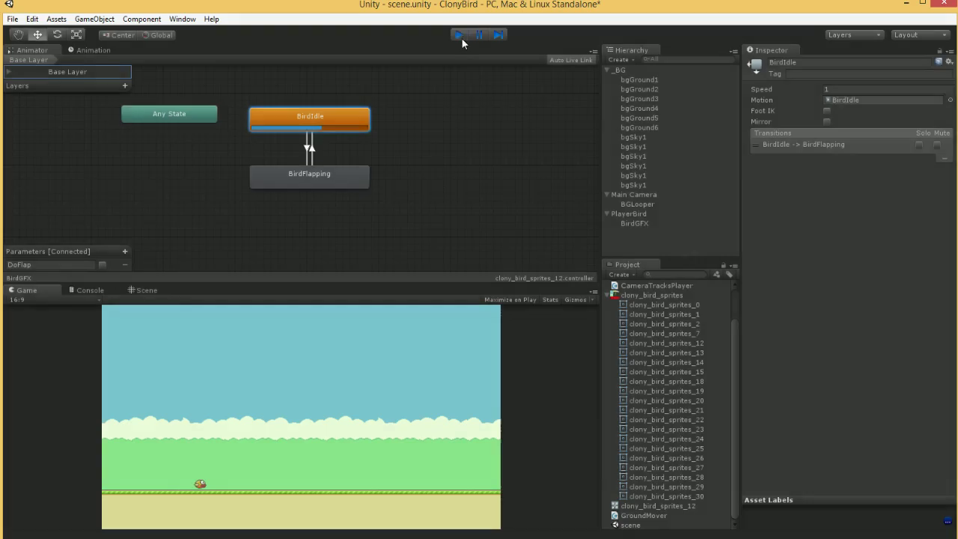
pyautogui.doubleClick(45, 264)
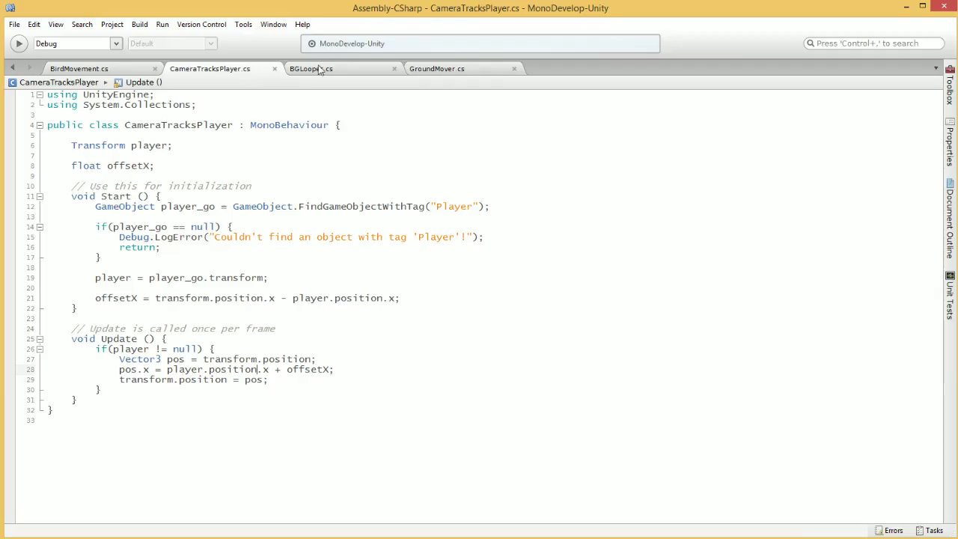
# In BirdMovement.cs, begin a separate animator statement between the AddForce and didFlap = false lines of FixedUpdate's didFlap block.
pyautogui.click(93, 69)
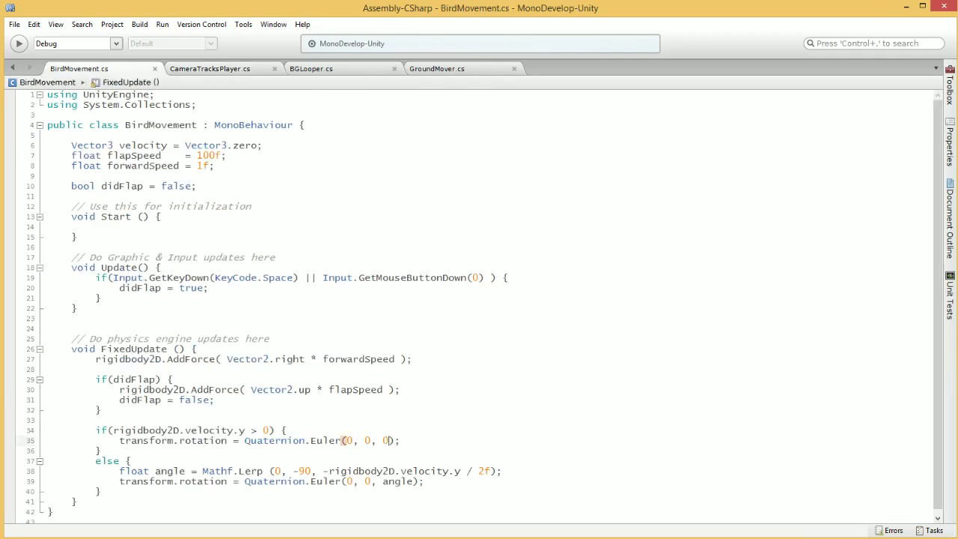
pyautogui.click(173, 379)
pyautogui.scroll(-1, 173, 380)
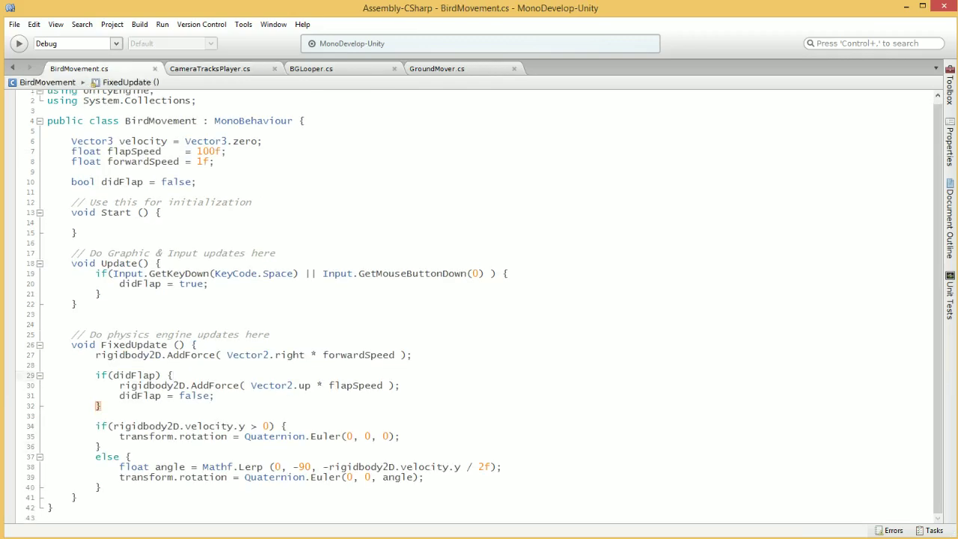
pyautogui.click(174, 385)
pyautogui.press('Return')
pyautogui.press('Return')
pyautogui.press('Return')
pyautogui.press('Up')
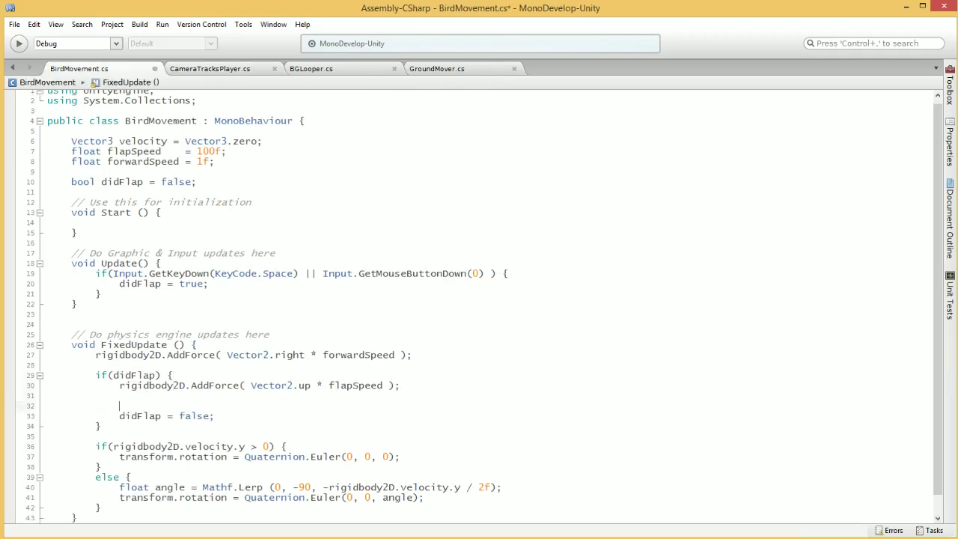
pyautogui.write('anim')
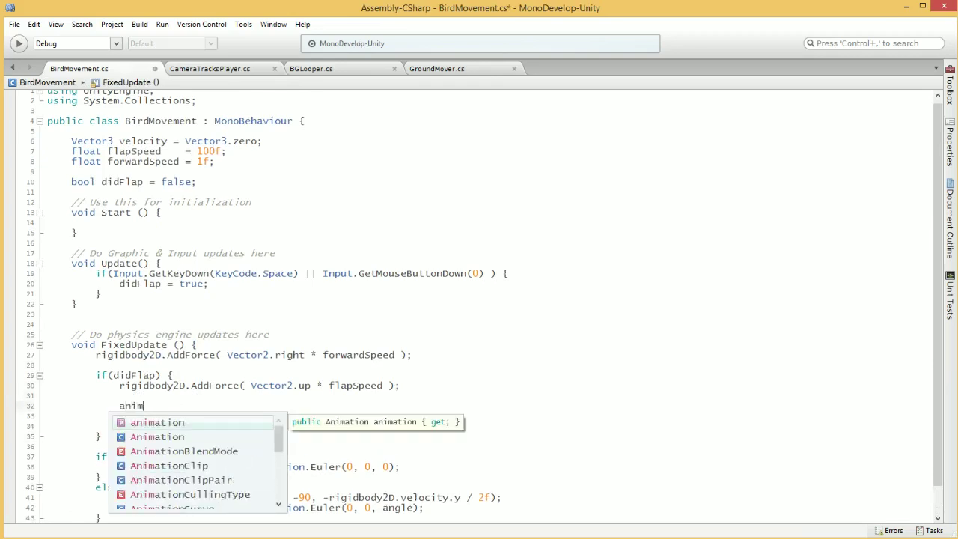
pyautogui.write('ator')
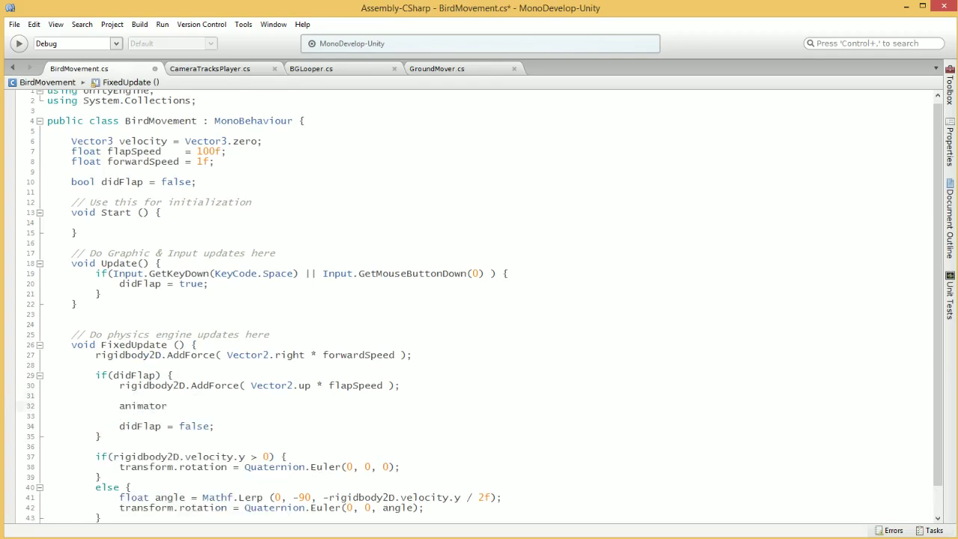
# Declare an Animator field named animator below the didFlap variable in the BirdMovement class.
pyautogui.click(215, 161)
pyautogui.press('Down')
pyautogui.press('Down')
pyautogui.press('Return')
pyautogui.press('Return')
pyautogui.write('Animator anim')
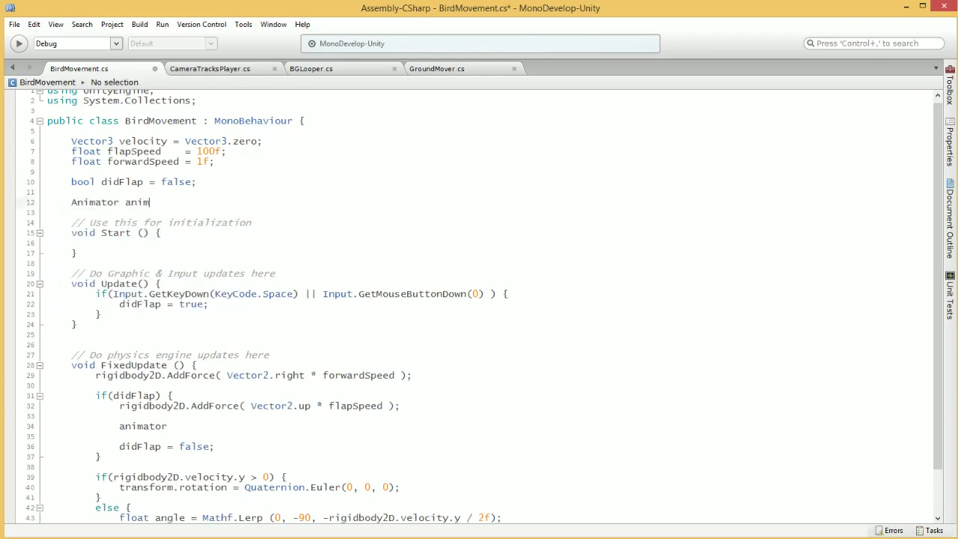
pyautogui.write('ator;')
# In Start, assign the animator field with GetComponent<Animator>().
pyautogui.click(72, 242)
pyautogui.write('animator = ')
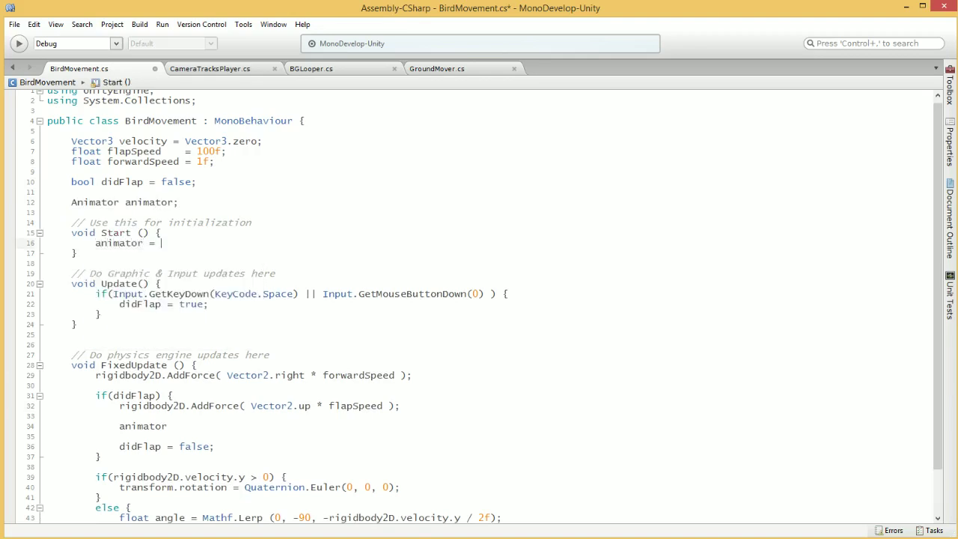
pyautogui.write('GetComponent<Animato')
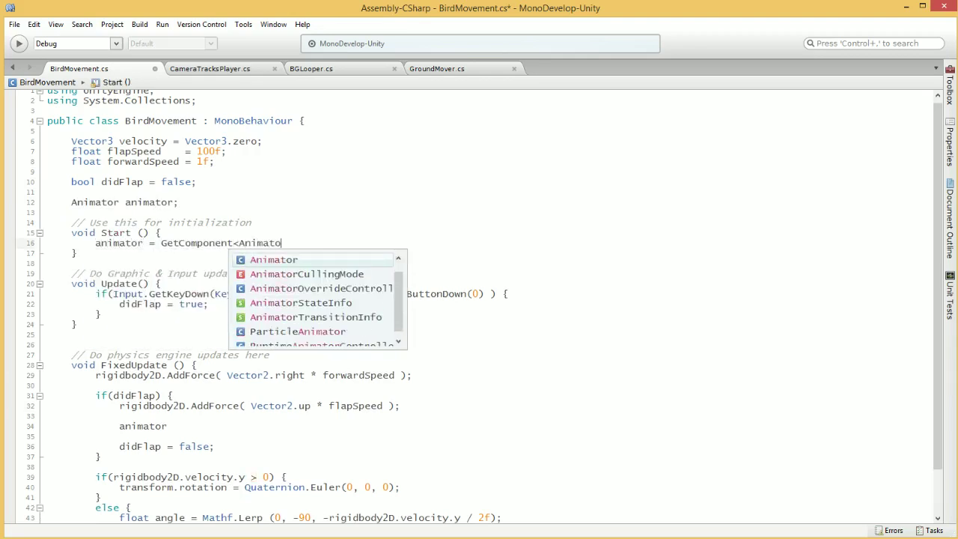
pyautogui.write('r>();')
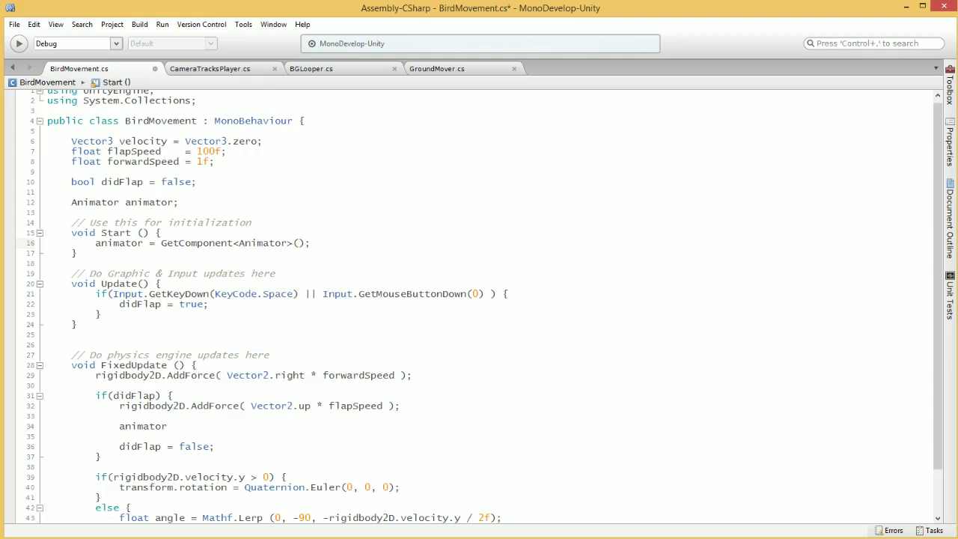
# Complete the animator statement in the didFlap block as animator.SetTrigger("DoFlap"); and save the script.
pyautogui.click(168, 426)
pyautogui.write('.Tri')
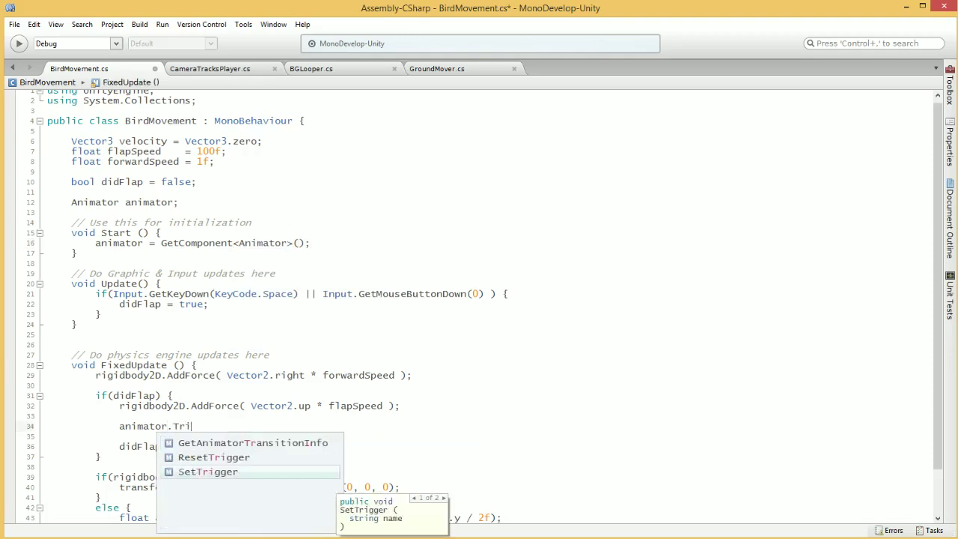
pyautogui.write('("DoFlap')
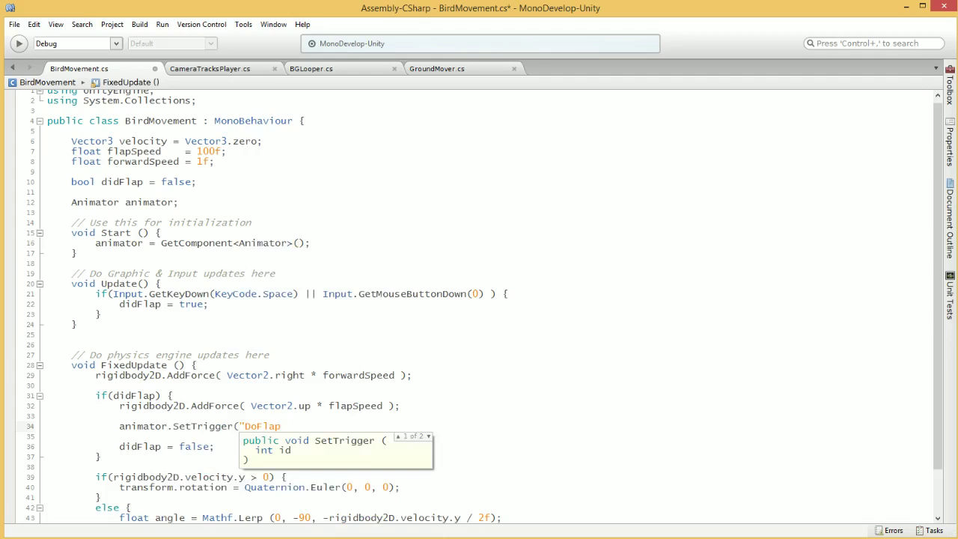
pyautogui.write('")')
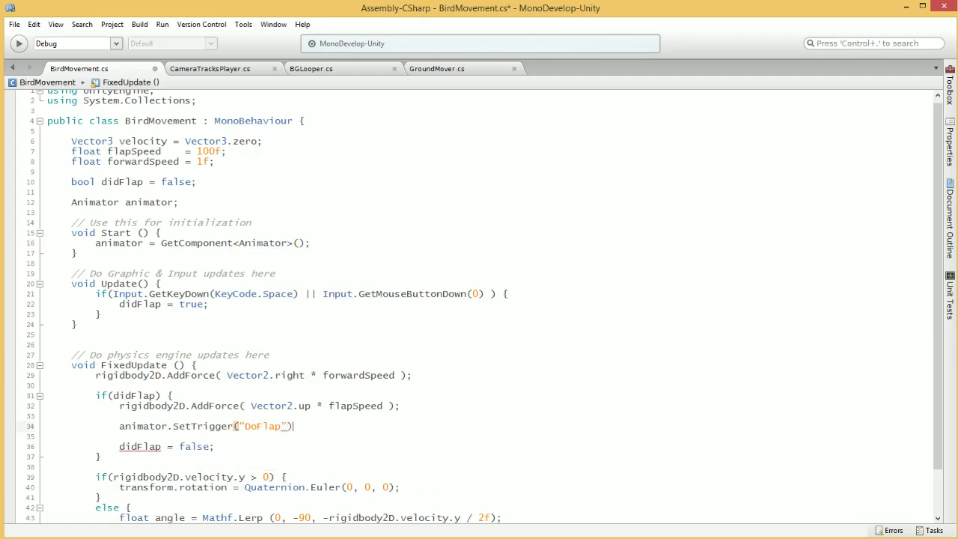
pyautogui.write(';')
pyautogui.hotkey('ctrl', 's')
# Switch to Unity and run the game to test the scripted DoFlap trigger.
pyautogui.hotkey('alt', 'Tab')
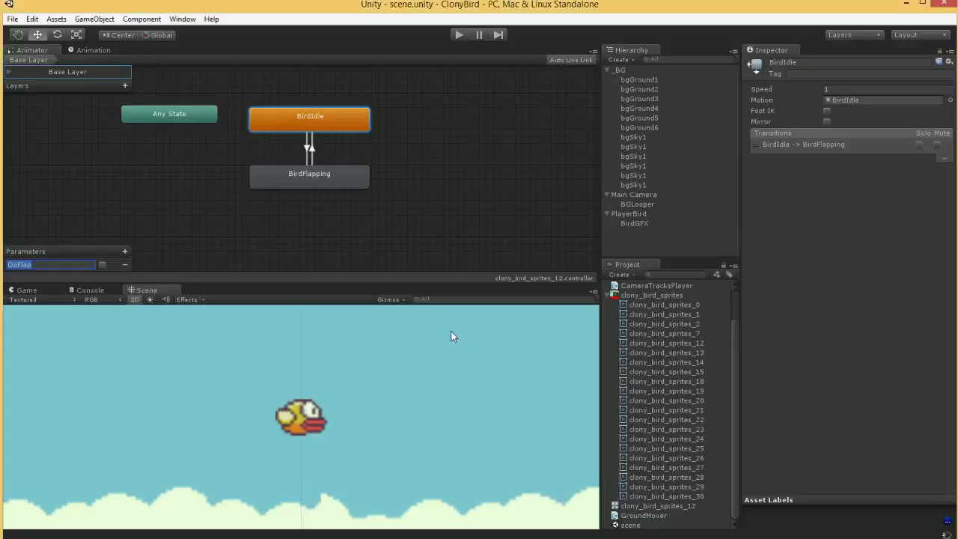
pyautogui.click(459, 35)
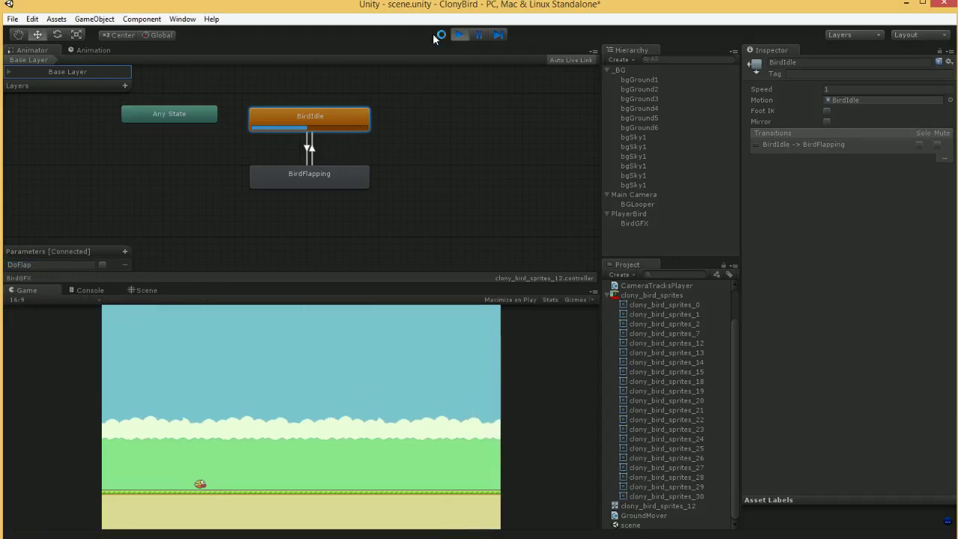
pyautogui.click(459, 35)
# Close the MonoDevelop script editor and restart Unity with the ClonyBird project.
pyautogui.hotkey('alt', 'Tab')
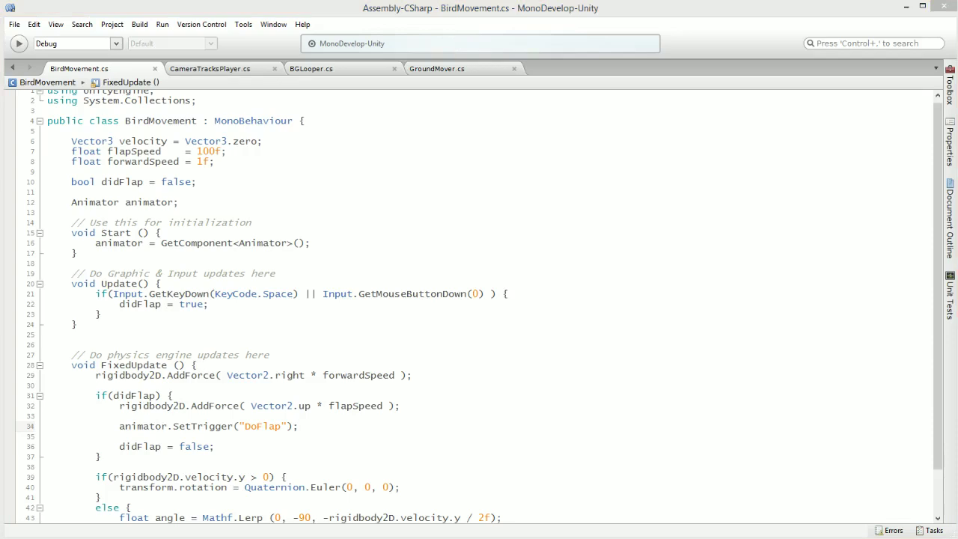
pyautogui.click(48, 417)
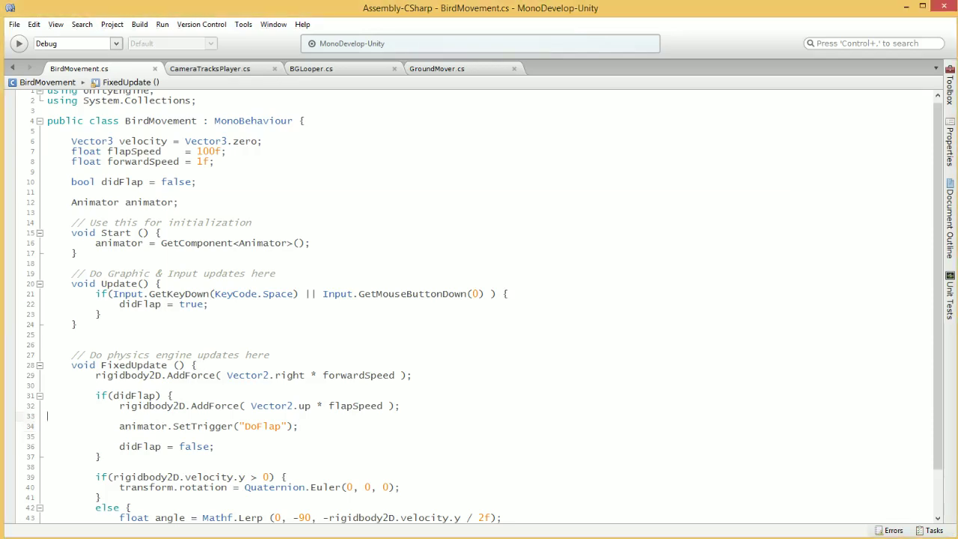
pyautogui.click(78, 324)
pyautogui.click(215, 162)
pyautogui.click(943, 7)
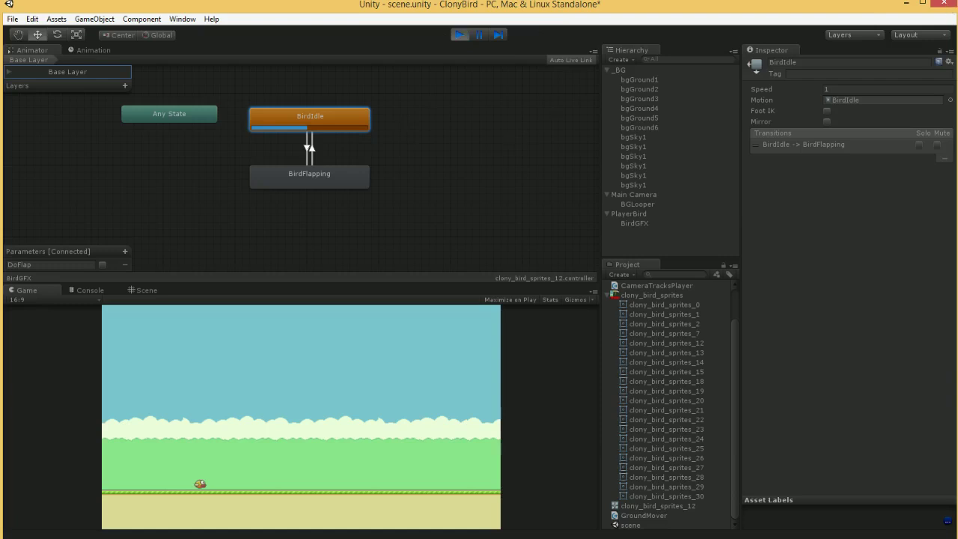
pyautogui.rightClick(764, 538)
pyautogui.press('Escape')
pyautogui.hotkey('alt', 'F4')
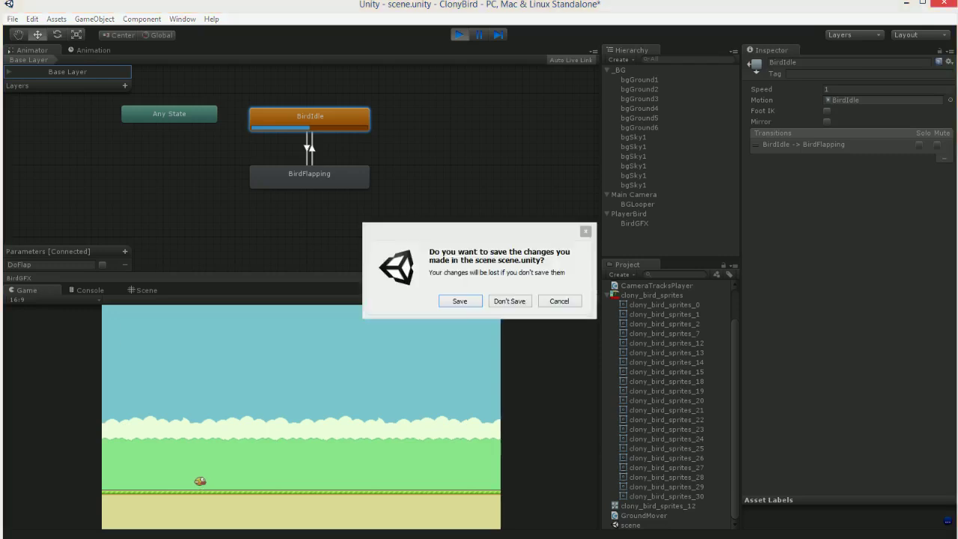
pyautogui.moveTo(477, 242); pyautogui.dragTo(449, 225)
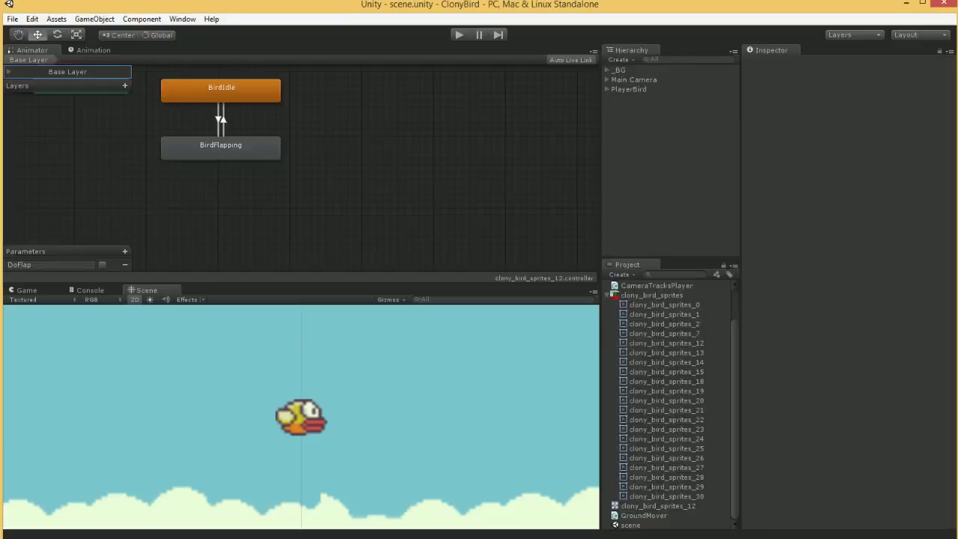
# Select PlayerBird and open its BirdMovement script in MonoDevelop.
pyautogui.click(670, 420)
pyautogui.click(677, 90)
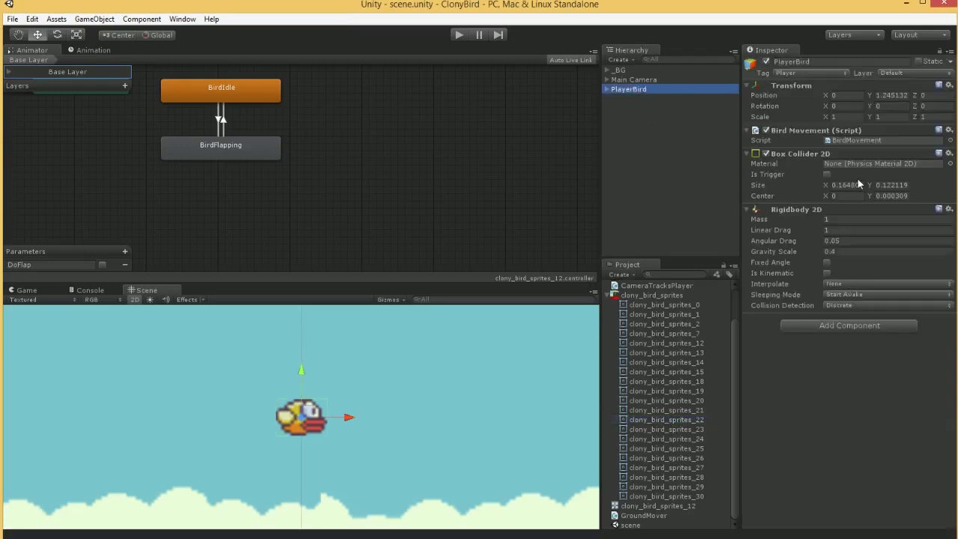
pyautogui.doubleClick(866, 142)
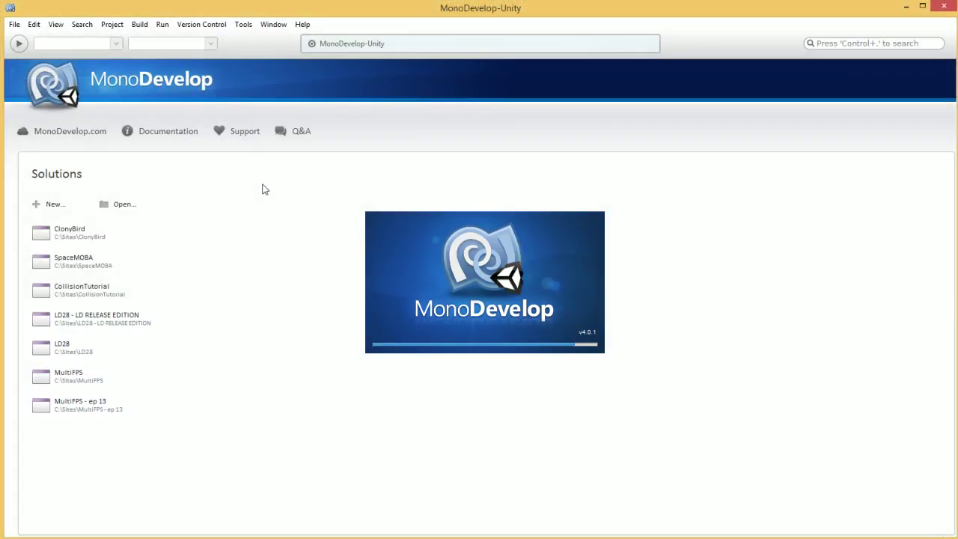
# Move the animator.SetTrigger("DoFlap") line from FixedUpdate into Update's input check after didFlap = true, and save the script.
pyautogui.scroll(-2, 476, 306)
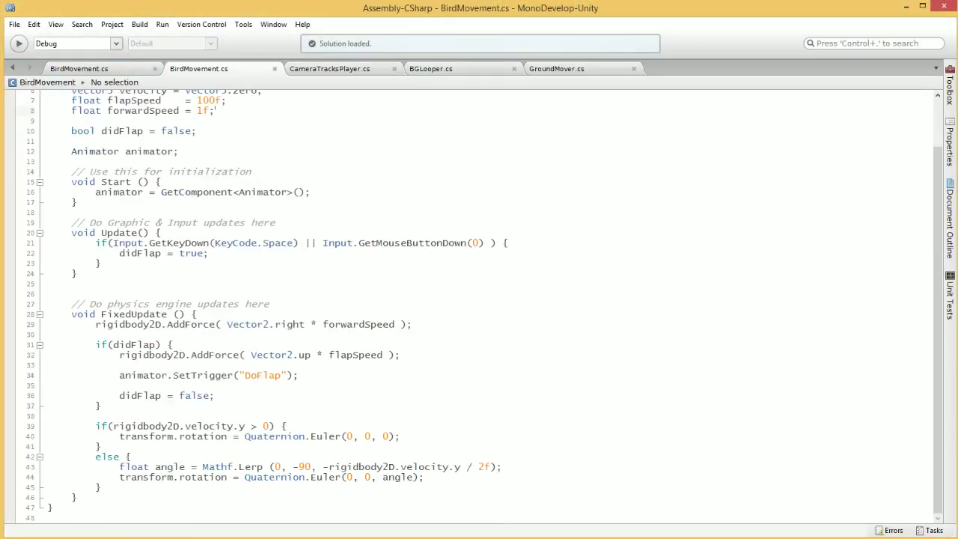
pyautogui.tripleClick(156, 375)
pyautogui.hotkey('ctrl', 'x')
pyautogui.click(102, 273)
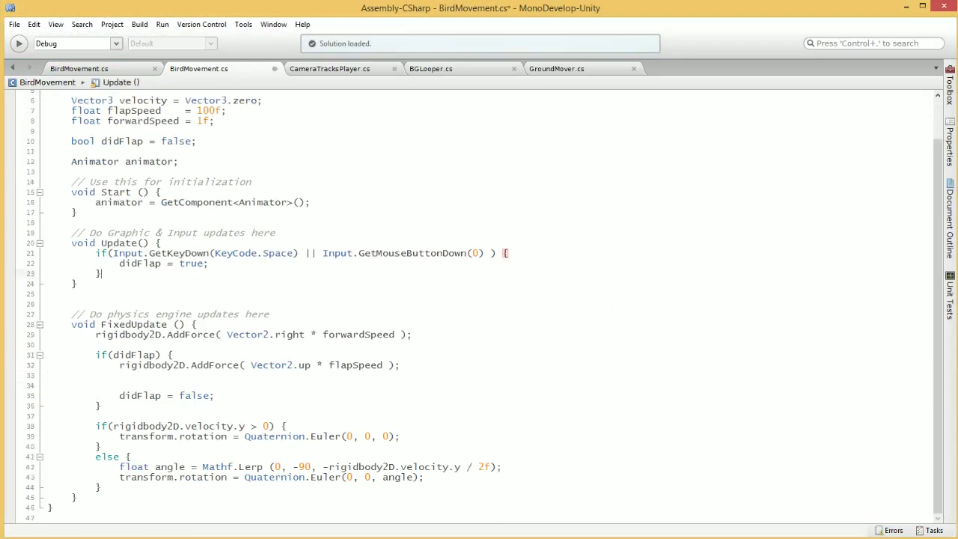
pyautogui.click(48, 274)
pyautogui.hotkey('ctrl', 'v')
pyautogui.hotkey('ctrl', 's')
# Return to Unity and run and stop the game repeatedly to test the relocated DoFlap trigger call.
pyautogui.hotkey('alt', 'Tab')
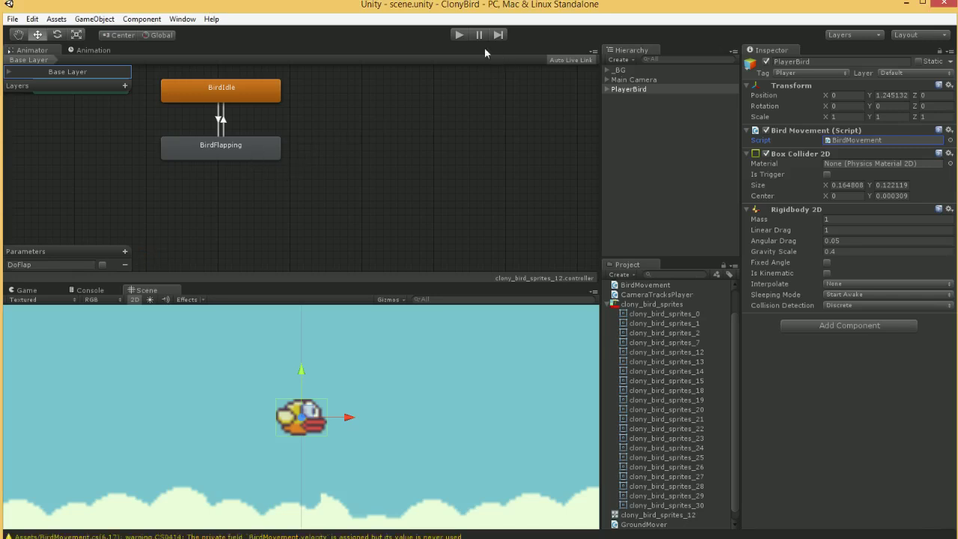
pyautogui.click(459, 36)
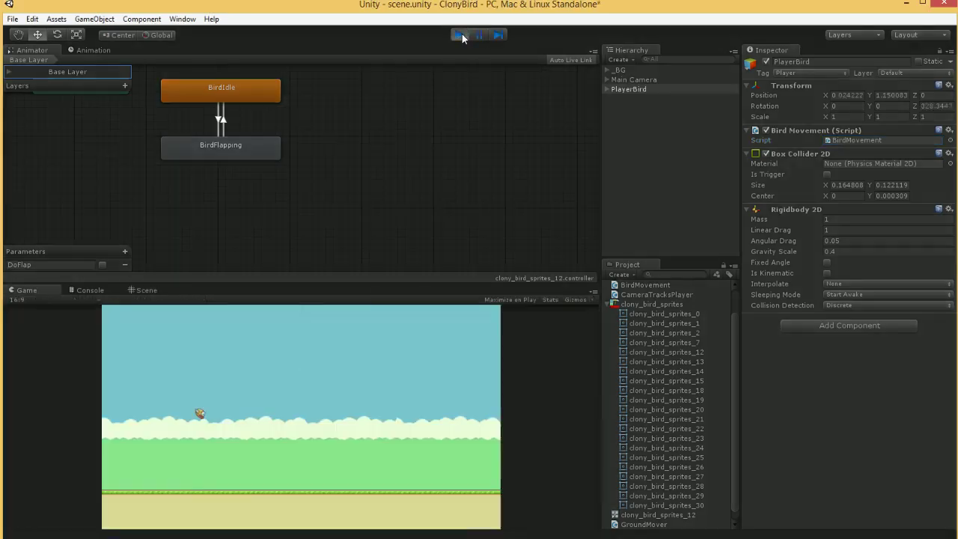
pyautogui.click(461, 35)
pyautogui.click(461, 34)
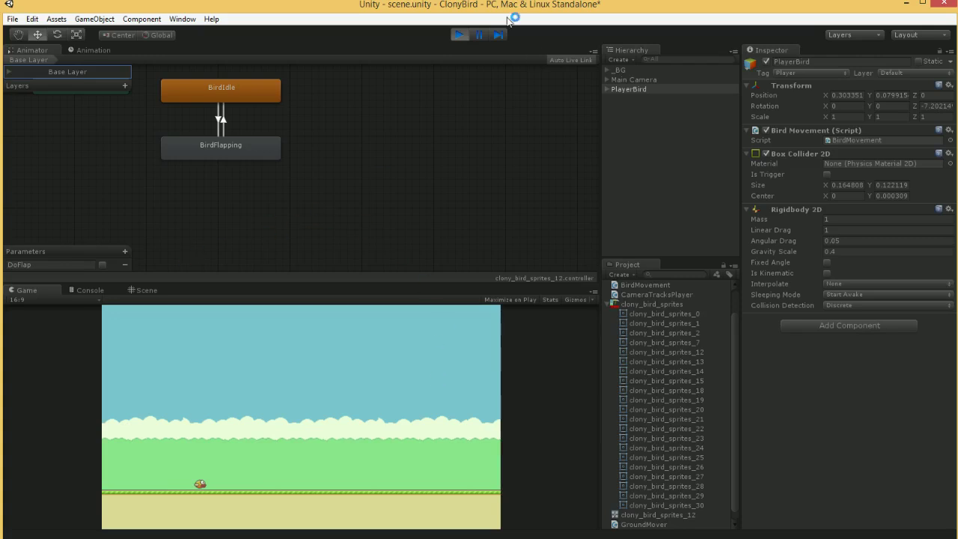
pyautogui.hotkey('alt', 'Tab')
pyautogui.click(460, 35)
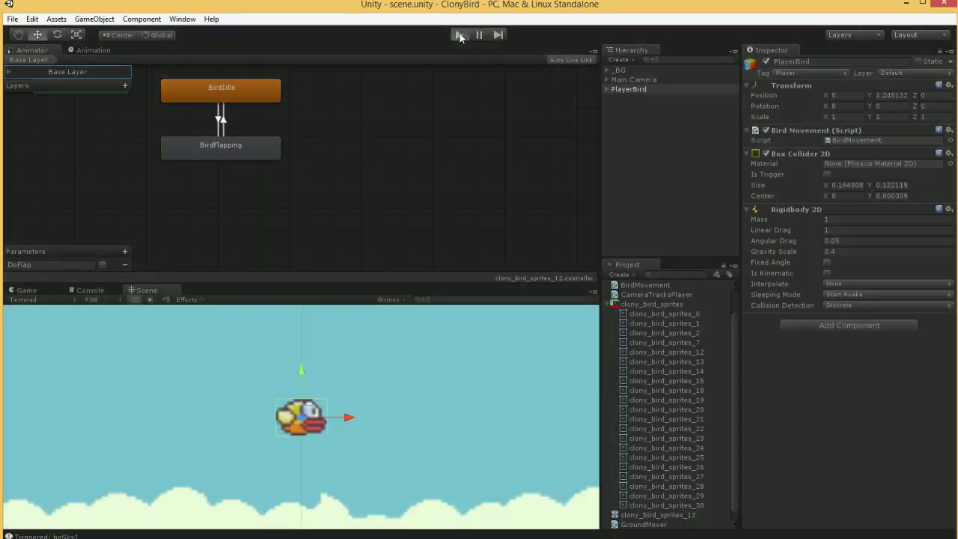
pyautogui.click(460, 35)
pyautogui.click(459, 36)
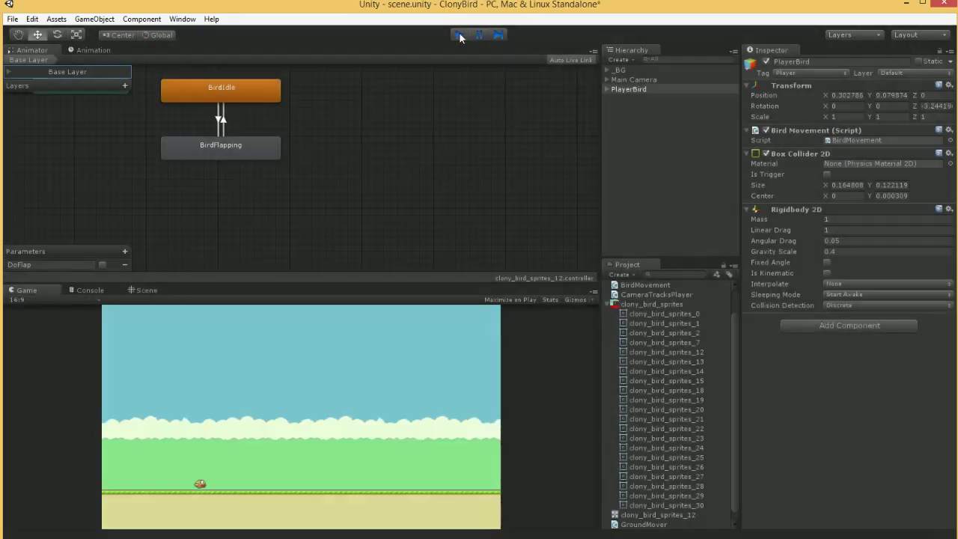
# With PlayerBird deselected, run the game again, toggle the DoFlap parameter on and off, and examine the BirdIdle state.
pyautogui.click(362, 151)
pyautogui.click(459, 35)
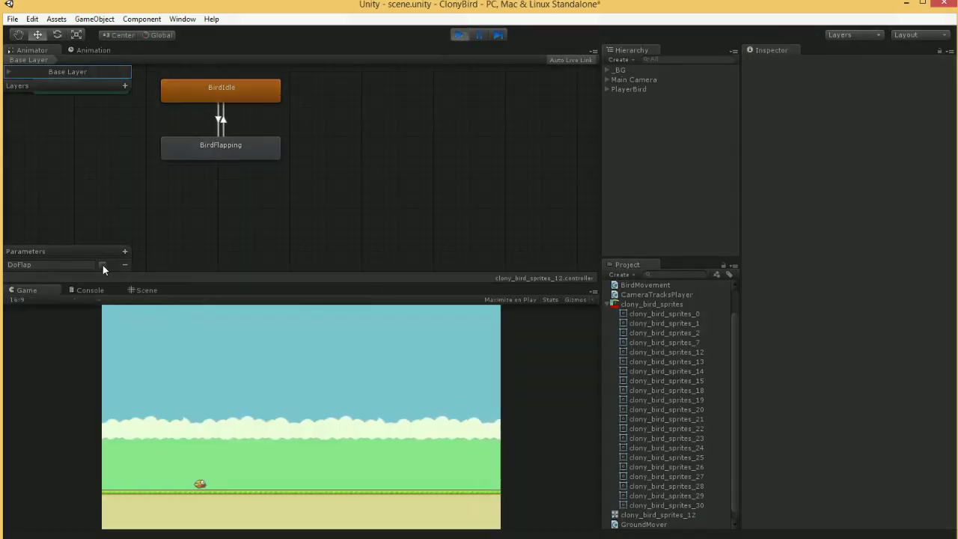
pyautogui.click(102, 265)
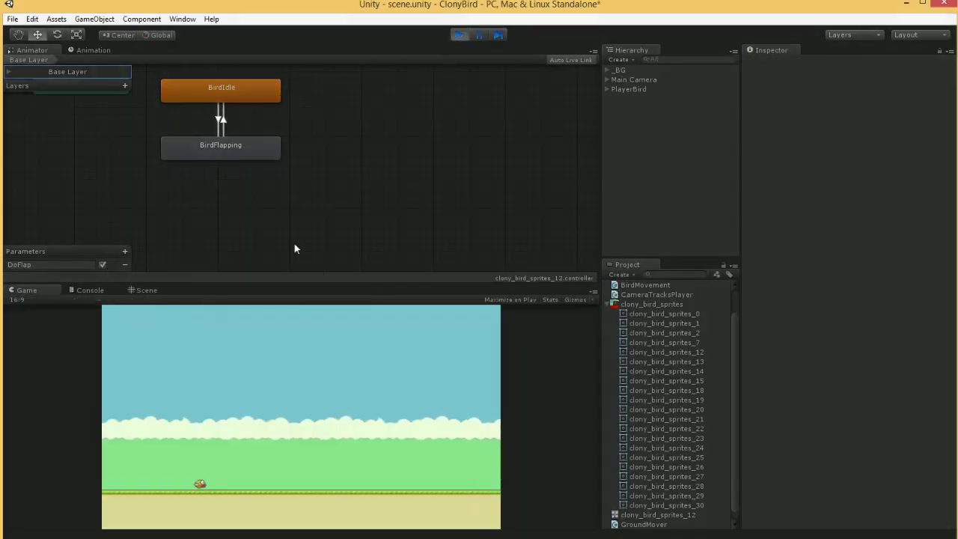
pyautogui.click(241, 88)
pyautogui.click(288, 140)
pyautogui.click(236, 94)
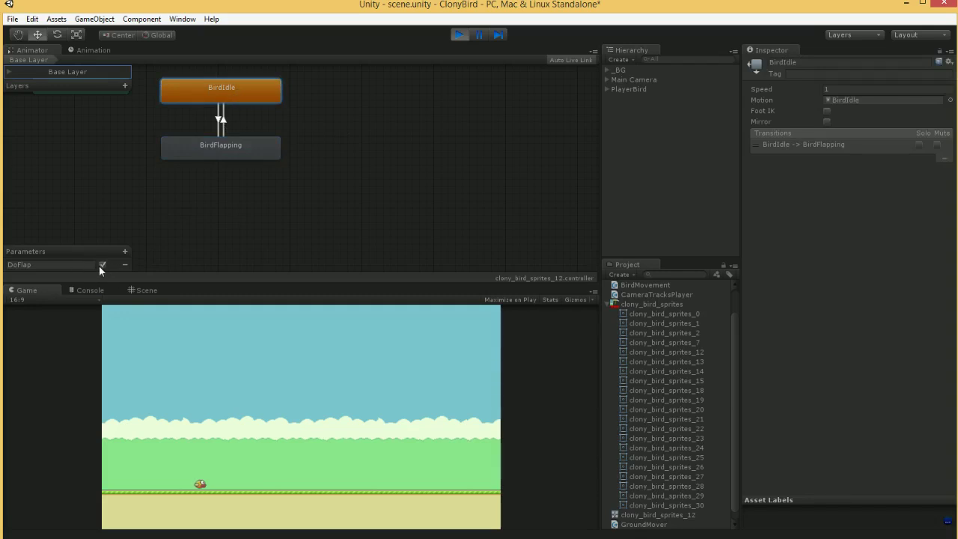
pyautogui.click(171, 237)
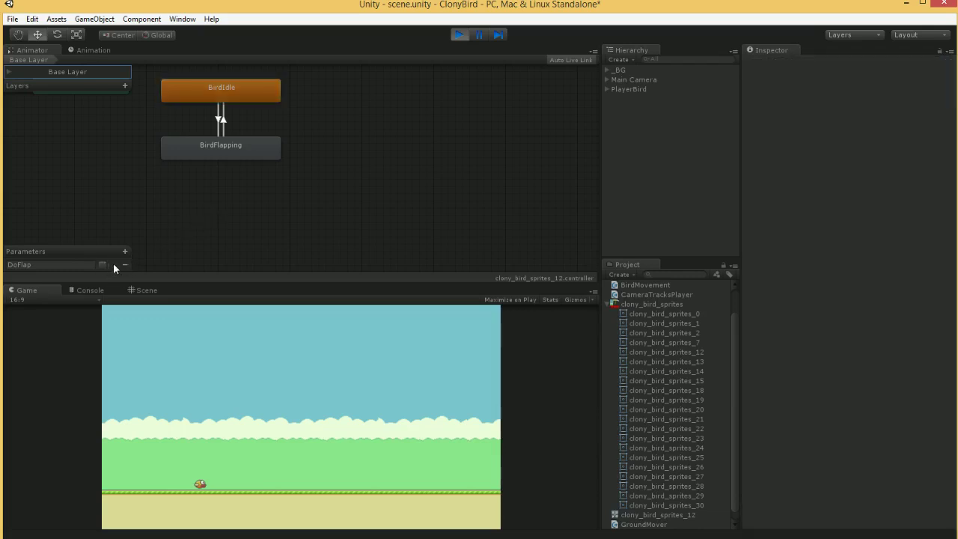
# Restart the game, enable the DoFlap parameter with PlayerBird selected, inspect the BirdFlapping state and stop the game.
pyautogui.click(460, 36)
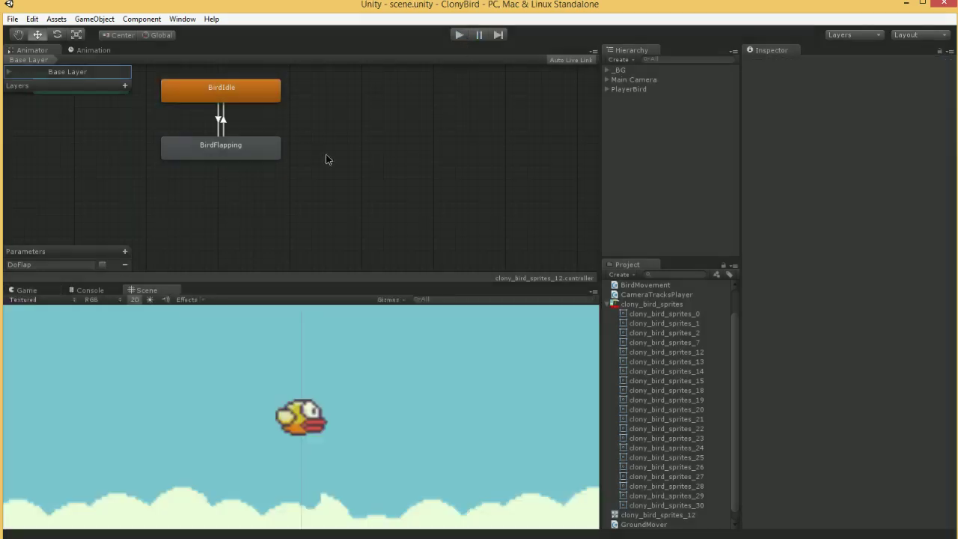
pyautogui.click(459, 35)
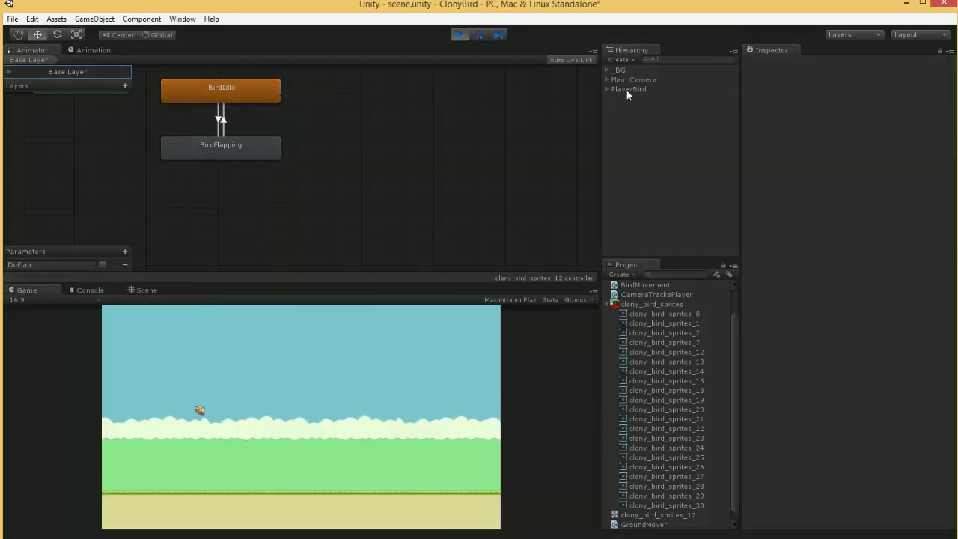
pyautogui.click(626, 90)
pyautogui.click(103, 265)
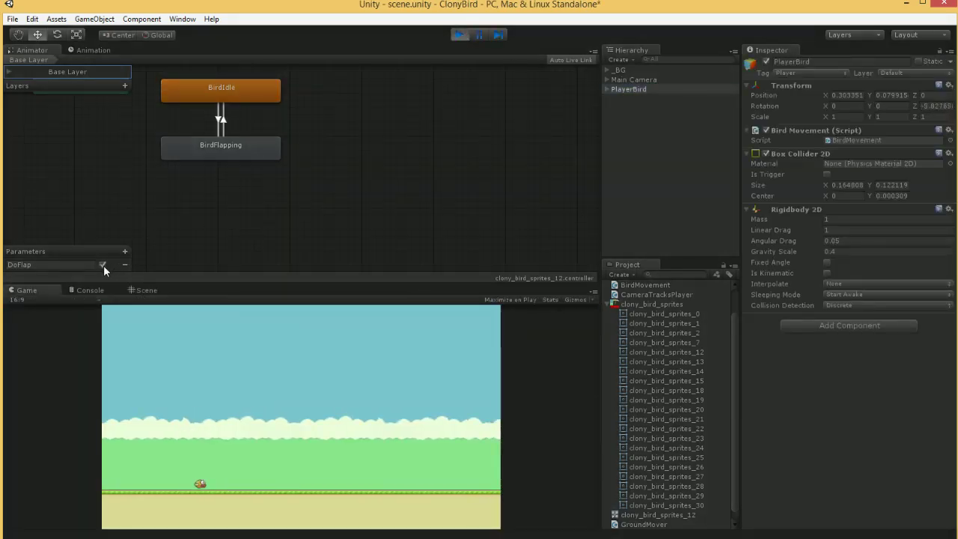
pyautogui.click(211, 150)
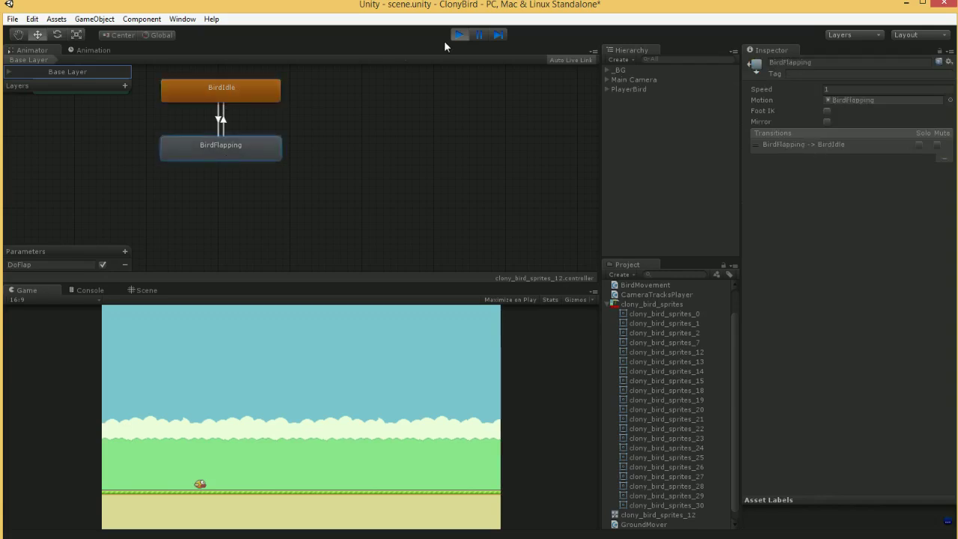
pyautogui.click(459, 35)
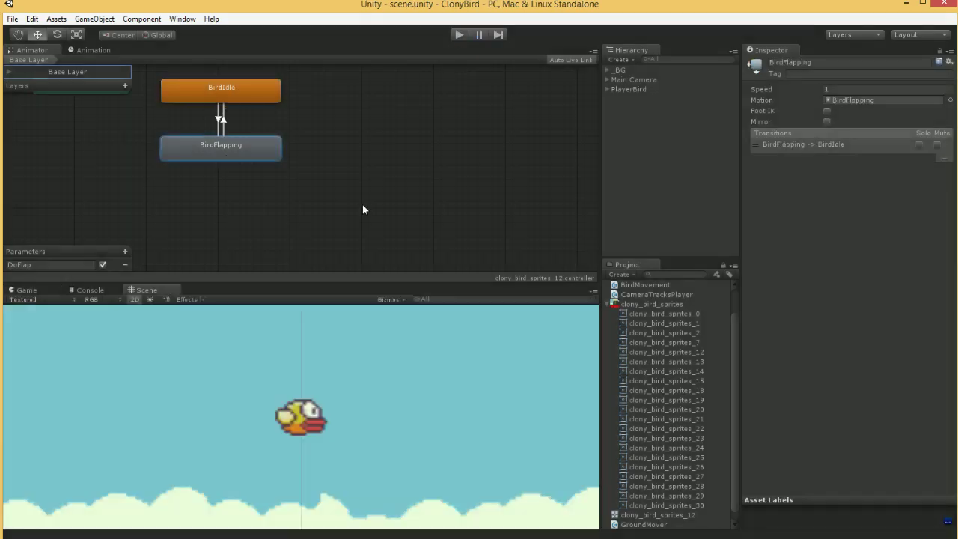
# Replace the DoFlap animator parameter with a Bool parameter named DoFlap and check the condition of the BirdIdle to BirdFlapping transition.
pyautogui.click(78, 266)
pyautogui.click(125, 266)
pyautogui.click(502, 302)
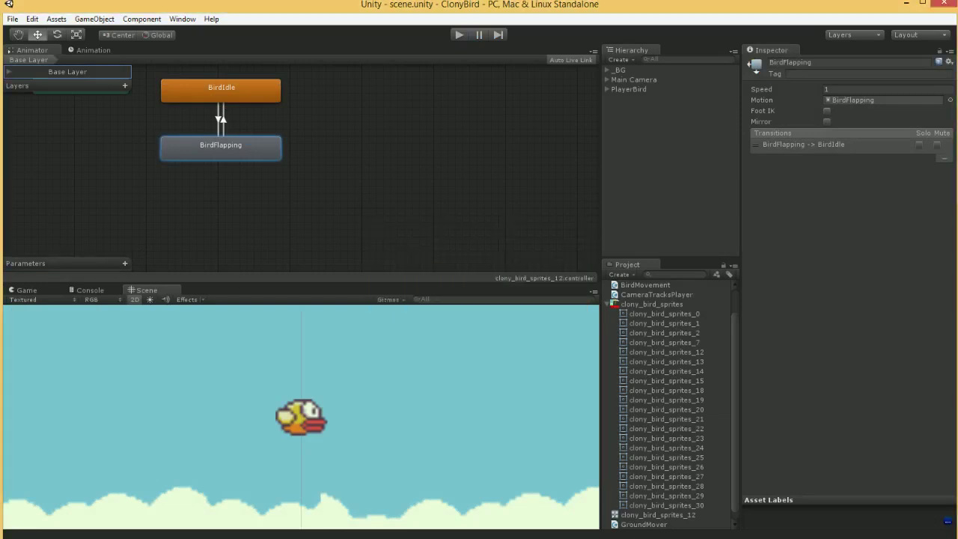
pyautogui.click(125, 263)
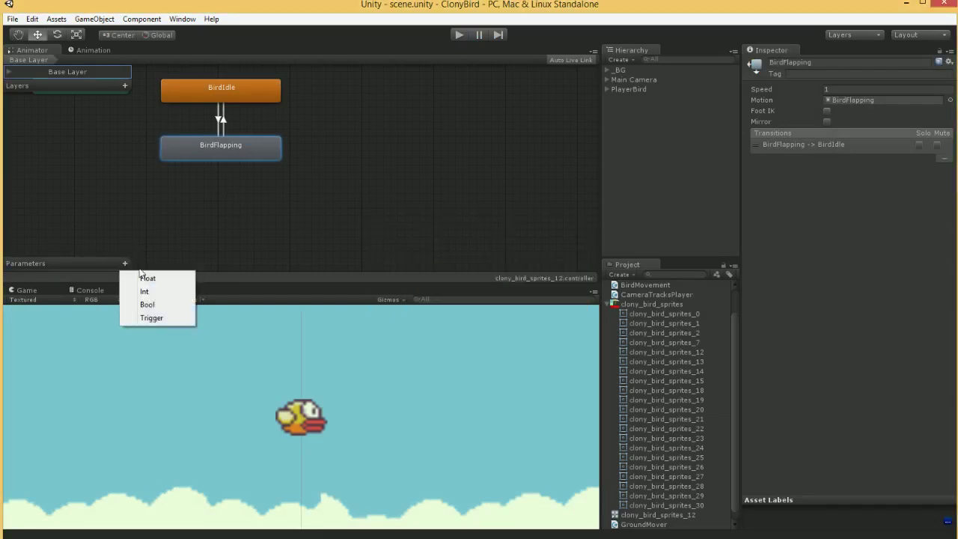
pyautogui.click(152, 307)
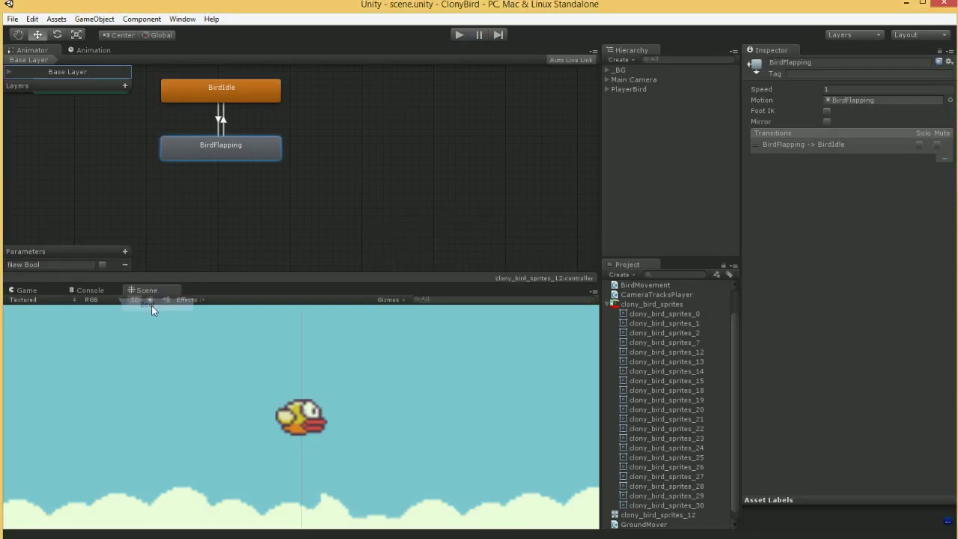
pyautogui.write('DoFlap')
pyautogui.click(220, 126)
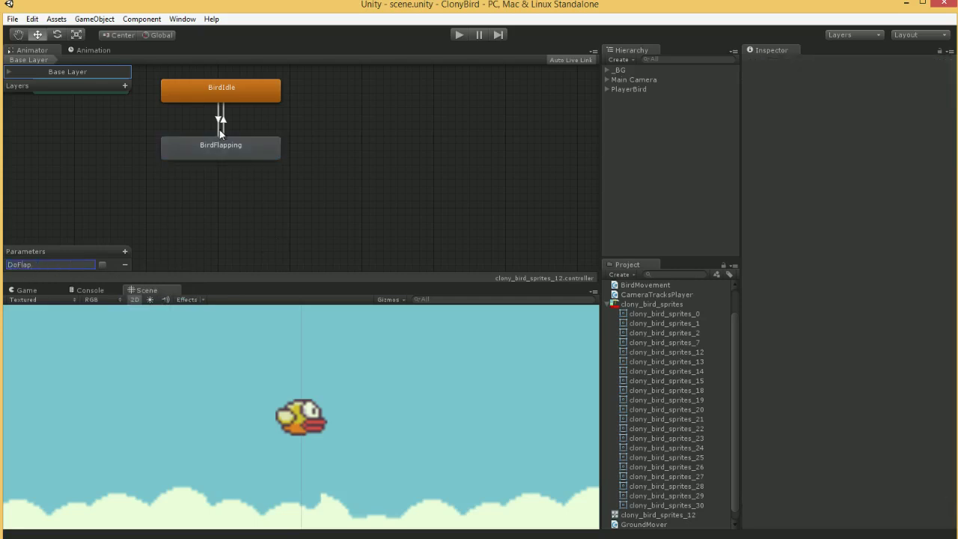
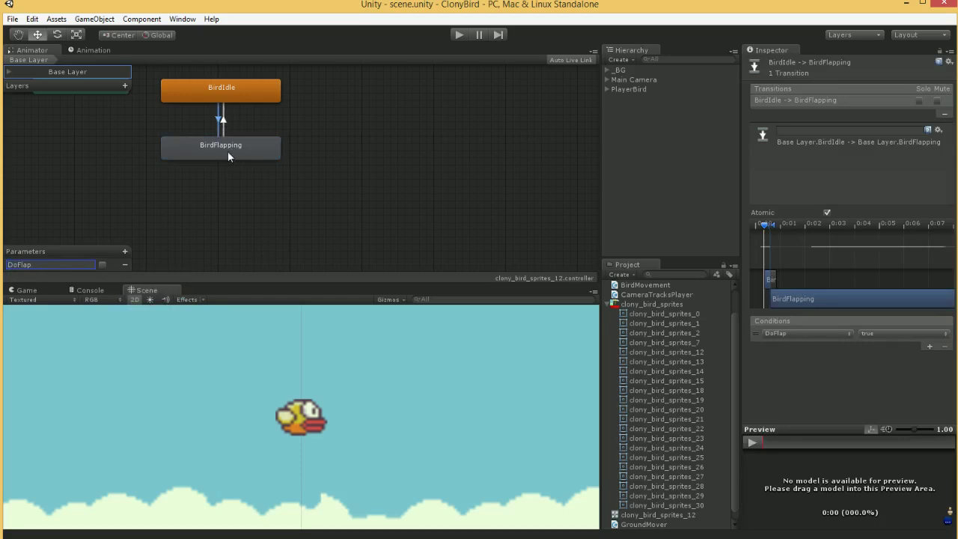
pyautogui.click(384, 150)
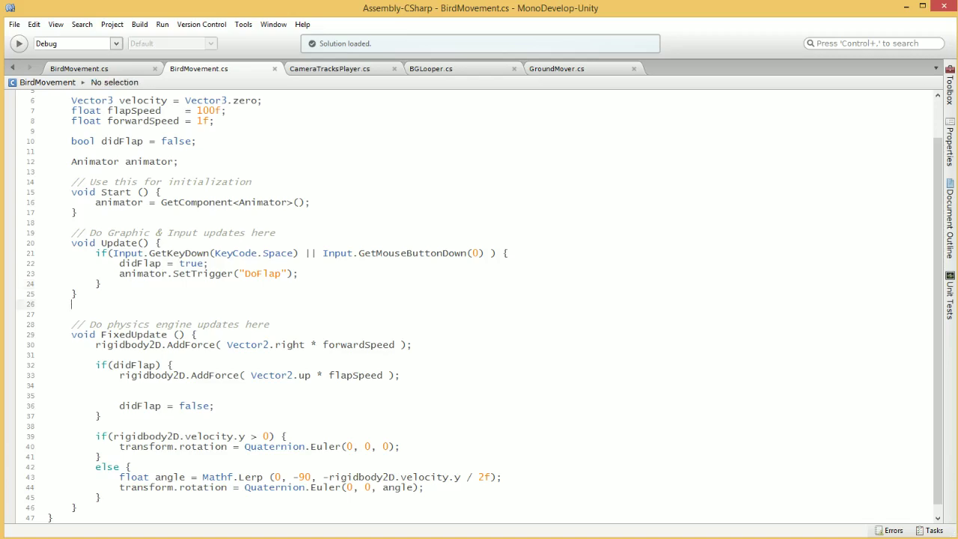
# In MonoDevelop, change the SetTrigger call in Update of BirdMovement.cs to animator.SetBool("DoFlap", true).
pyautogui.tripleClick(203, 273)
pyautogui.doubleClick(203, 273)
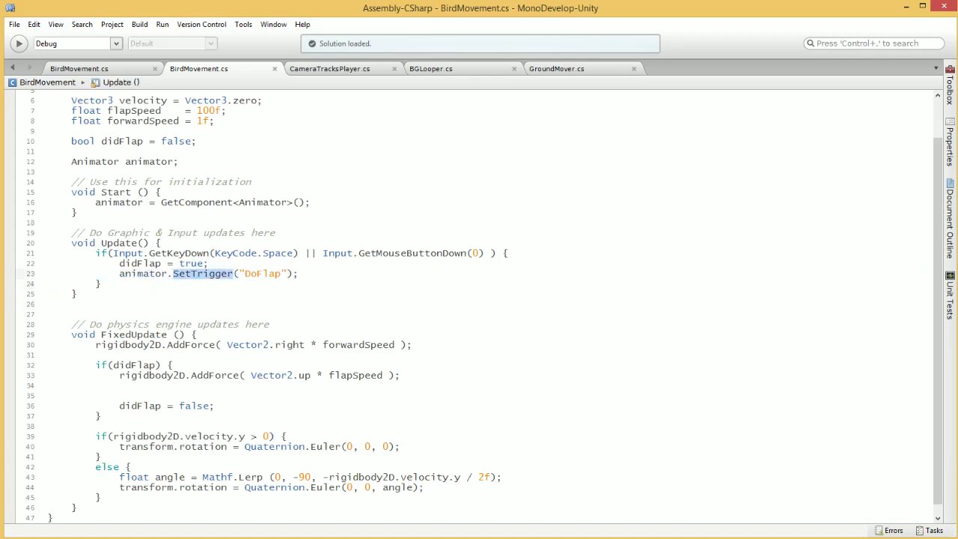
pyautogui.write('SetBool')
pyautogui.press('Return')
pyautogui.click(269, 273)
pyautogui.write(', true')
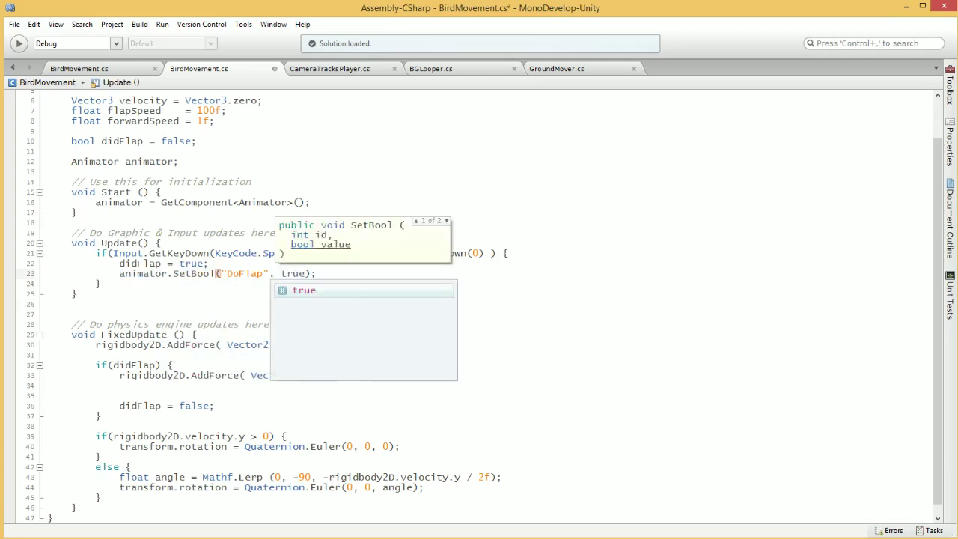
pyautogui.press('Escape')
# Add the line animator.SetBool("DoFlap", false); at the start of Update and save the script.
pyautogui.click(101, 284)
pyautogui.tripleClick(224, 273)
pyautogui.hotkey('ctrl', 'c')
pyautogui.click(161, 242)
pyautogui.press('Return')
pyautogui.hotkey('ctrl', 'v')
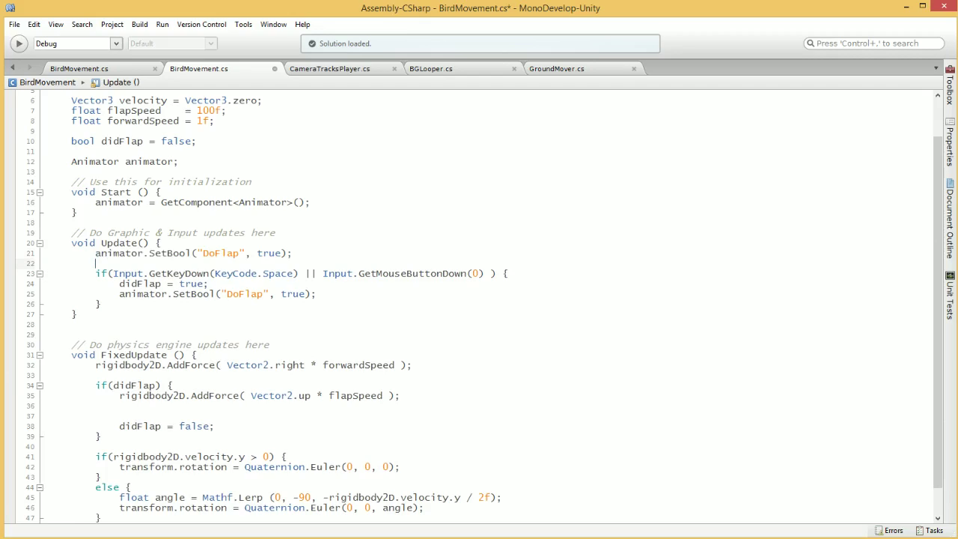
pyautogui.doubleClick(268, 253)
pyautogui.write('false')
pyautogui.press('Up')
pyautogui.hotkey('ctrl', 's')
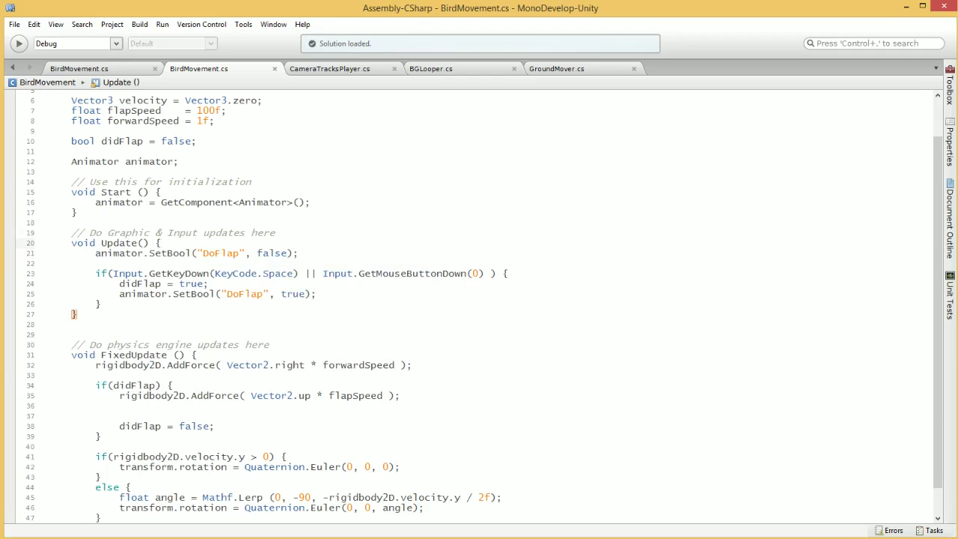
# Begin an if condition on animator on a new line at the start of Update.
pyautogui.press('Return')
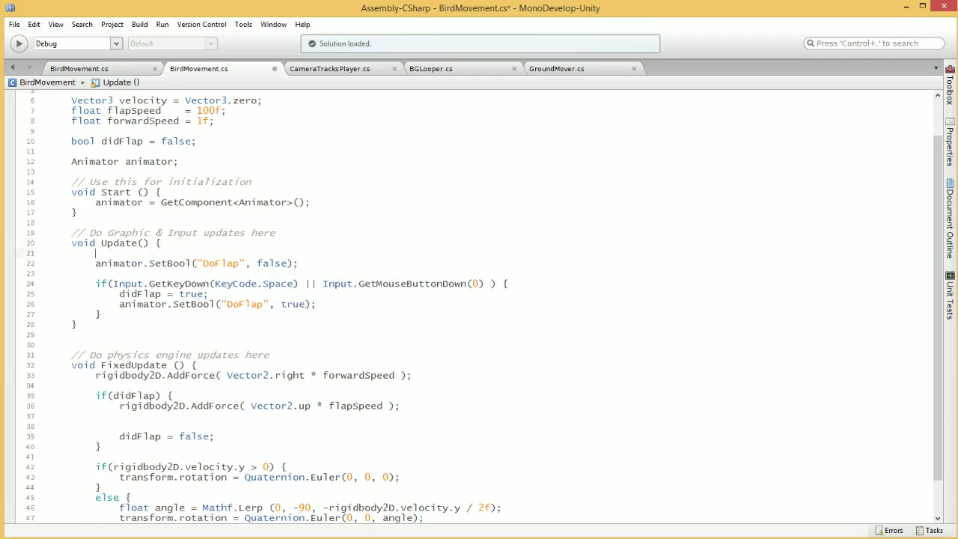
pyautogui.write('if(anbimator')
pyautogui.press('BackSpace')
pyautogui.press('BackSpace')
pyautogui.press('BackSpace')
pyautogui.press('BackSpace')
pyautogui.press('BackSpace')
pyautogui.press('BackSpace')
pyautogui.press('BackSpace')
pyautogui.write('imator')
pyautogui.press('Escape')
pyautogui.write('.')
# Switch to Unity and examine which components sit on PlayerBird's BirdGFX child and on PlayerBird itself.
pyautogui.hotkey('alt', 'Tab')
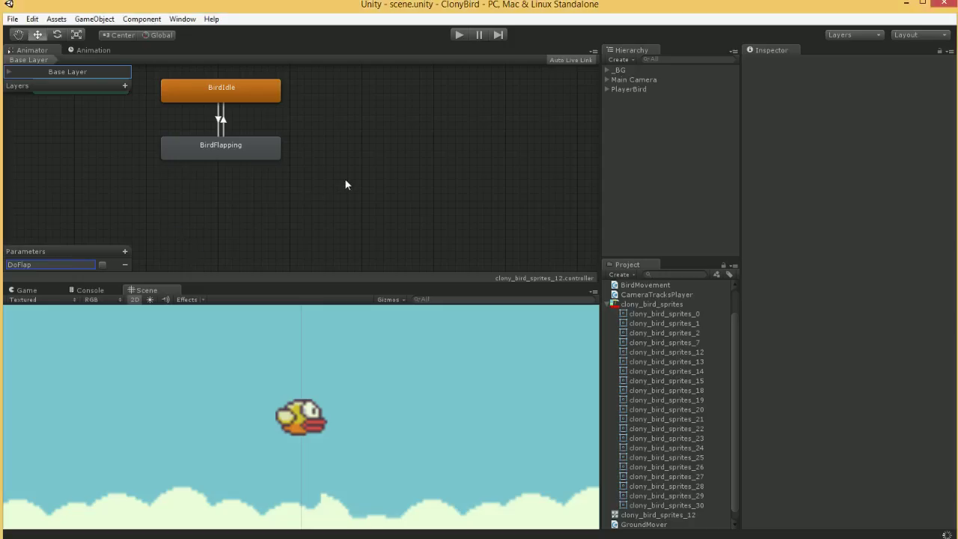
pyautogui.click(90, 291)
pyautogui.click(144, 289)
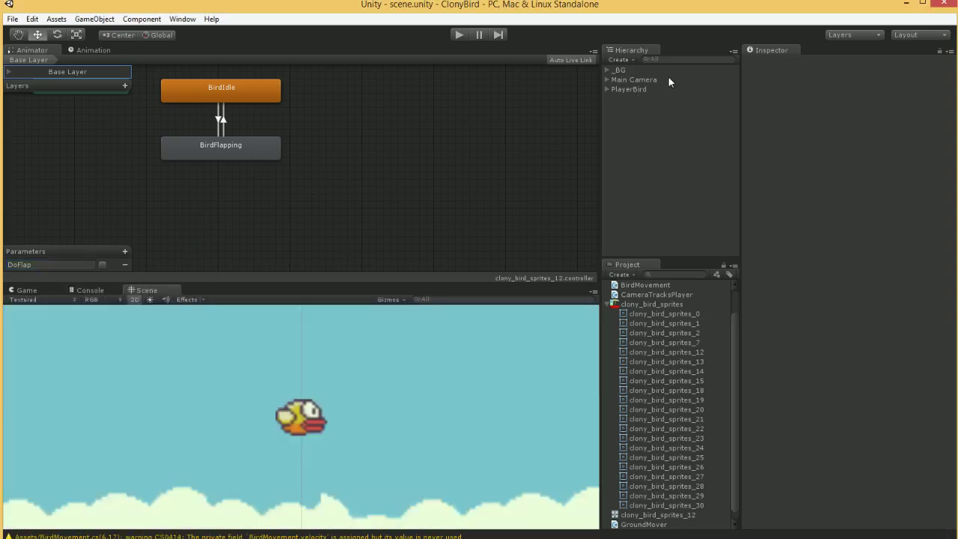
pyautogui.click(632, 91)
pyautogui.click(605, 90)
pyautogui.click(637, 101)
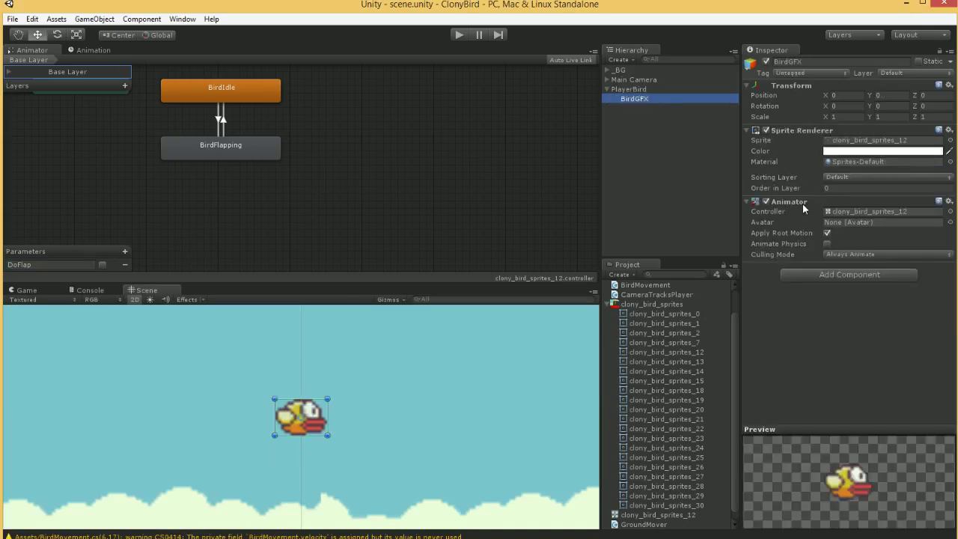
pyautogui.click(653, 89)
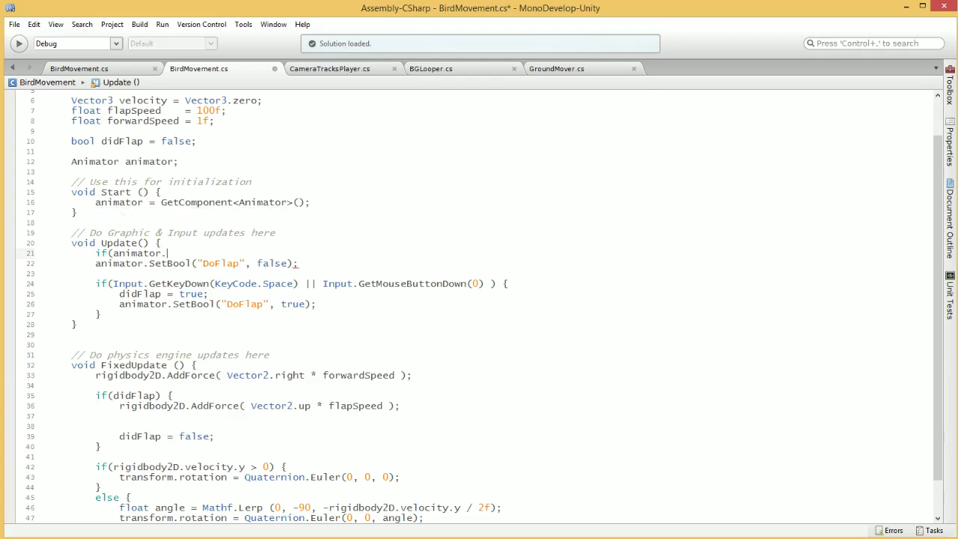
# Back in MonoDevelop, delete the unfinished if line and the SetBool("DoFlap", false) line from Update and save the script.
pyautogui.press('BackSpace')
pyautogui.press('BackSpace')
pyautogui.press('BackSpace')
pyautogui.press('BackSpace')
pyautogui.press('BackSpace')
pyautogui.press('BackSpace')
pyautogui.press('BackSpace')
pyautogui.write('bimat')
pyautogui.press('Home')
pyautogui.press('Home')
pyautogui.hotkey('shift', 'Down')
pyautogui.hotkey('shift', 'Down')
pyautogui.hotkey('shift', 'Down')
pyautogui.press('Delete')
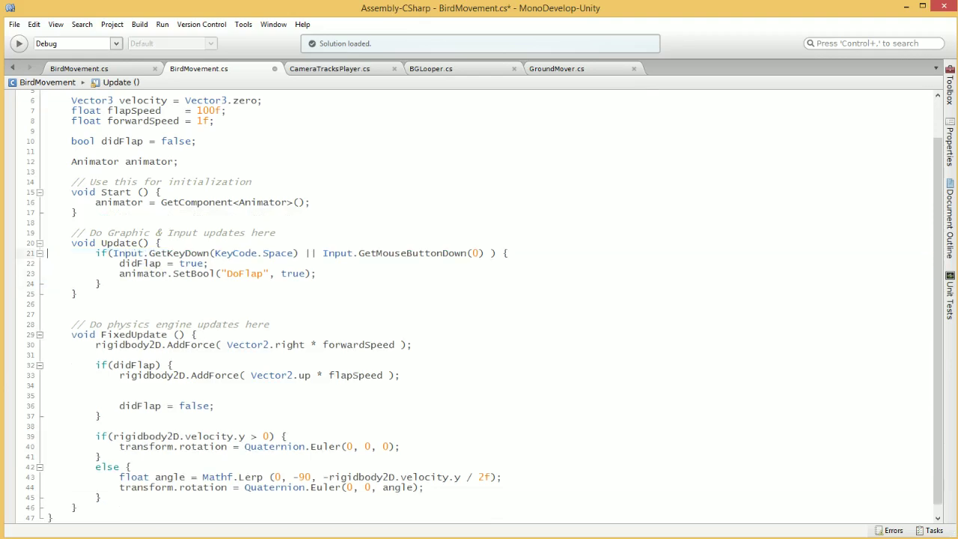
pyautogui.hotkey('ctrl', 's')
# Comment out the SetBool call in Update and add an if(animator == null) block after the animator assignment in Start.
pyautogui.click(119, 274)
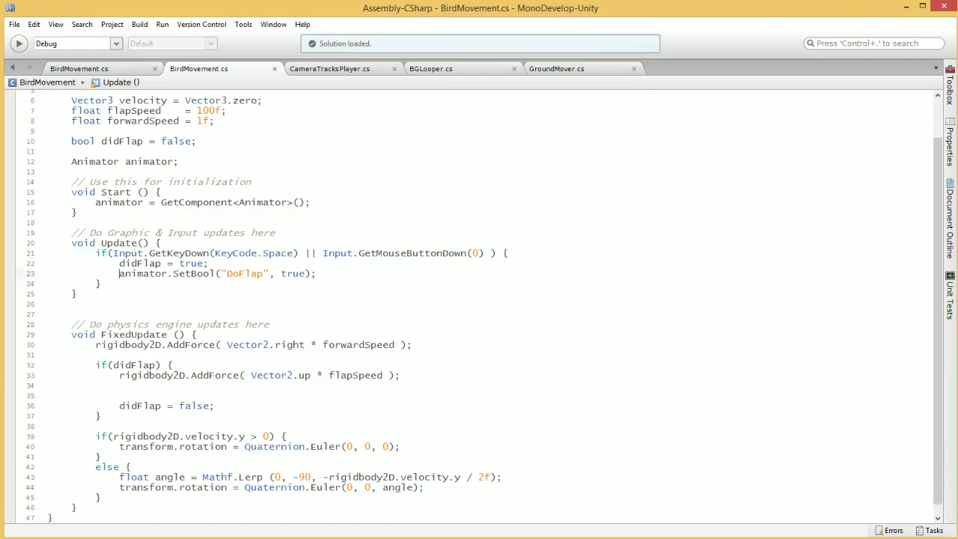
pyautogui.write('//')
pyautogui.doubleClick(96, 202)
pyautogui.click(310, 202)
pyautogui.press('Return')
pyautogui.press('Return')
pyautogui.write('if(animator == null)')
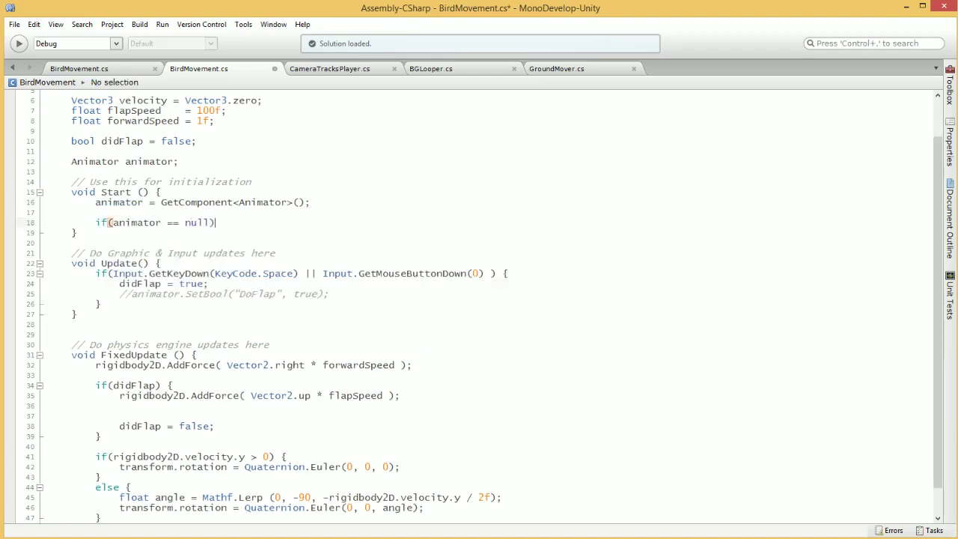
pyautogui.write(' {')
pyautogui.press('Return')
# Inside the null check, add Debug.LogError("Didn't find animator!");.
pyautogui.write('De')
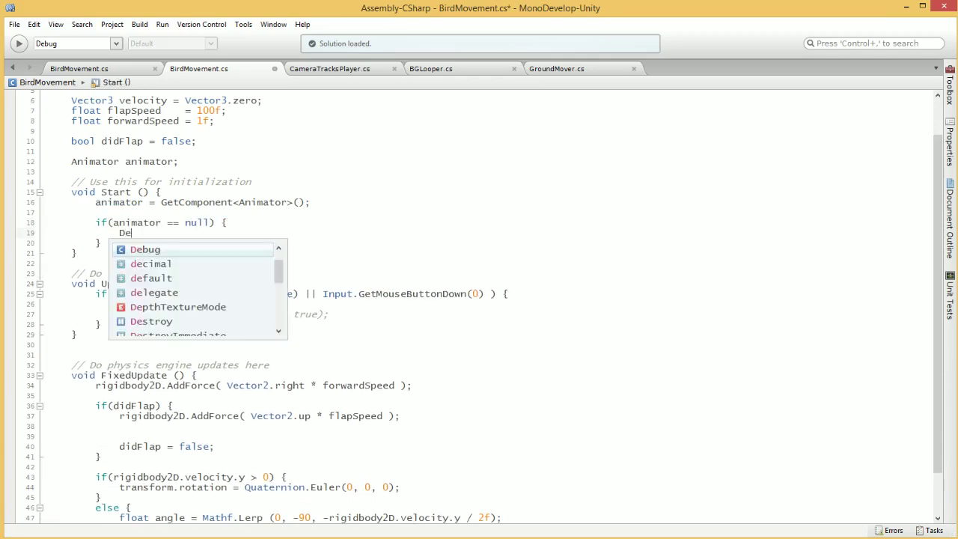
pyautogui.write('bt')
pyautogui.press('BackSpace')
pyautogui.press('BackSpace')
pyautogui.write('bug.')
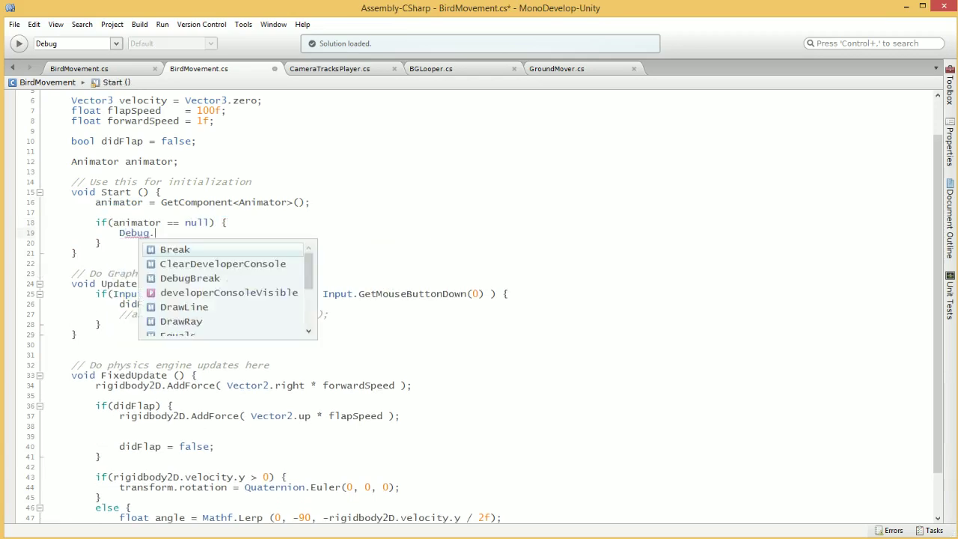
pyautogui.write('LogError(')
pyautogui.press('BackSpace')
pyautogui.press('BackSpace')
pyautogui.write('("Didn\'t find animator!")')
pyautogui.press('BackSpace')
pyautogui.write('");')
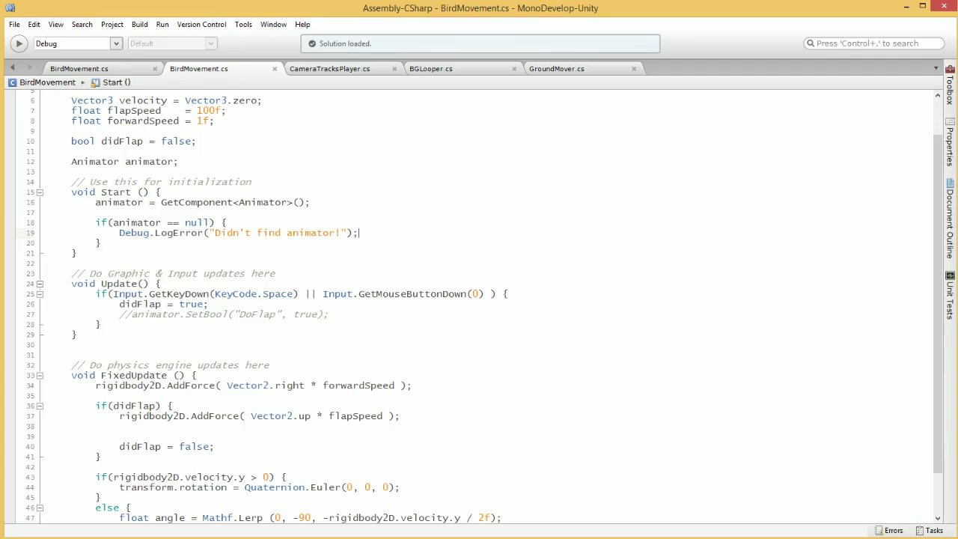
# Switch to Unity, run the game and check the Console for the animator error.
pyautogui.scroll(-2, 479, 300)
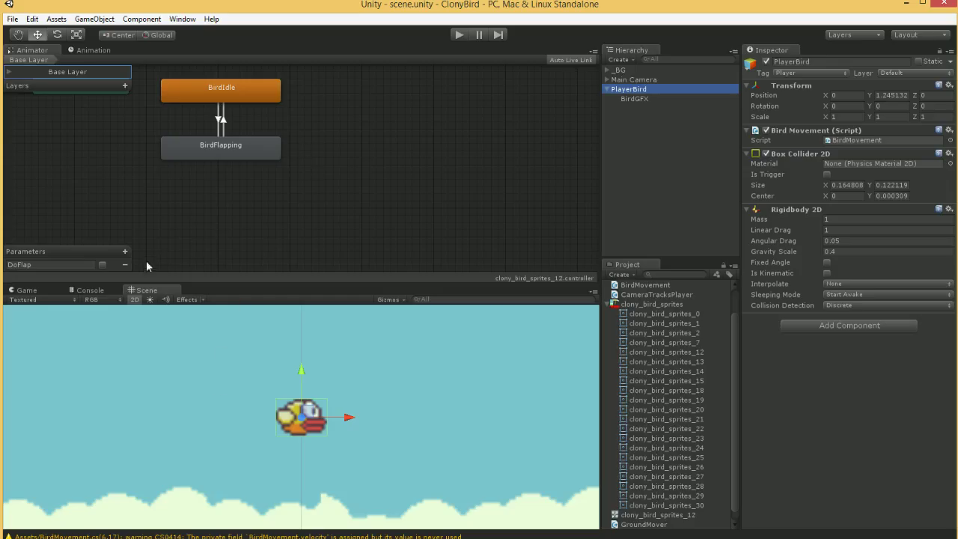
pyautogui.click(462, 34)
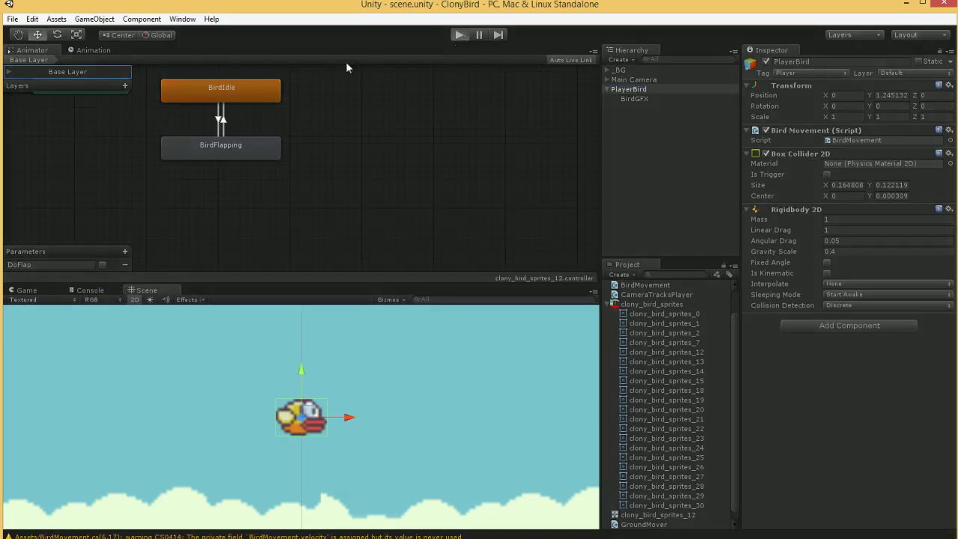
pyautogui.click(93, 291)
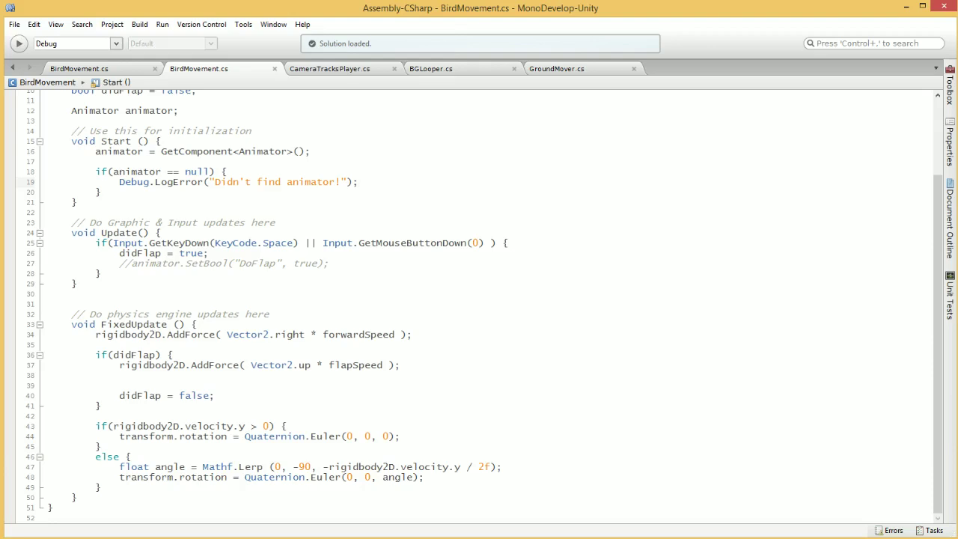
# In MonoDevelop, change the animator assignment in Start to transform.GetComponentInChildren<Animator>() and save the script.
pyautogui.click(161, 151)
pyautogui.write('= transform.Get')
pyautogui.press('Down')
pyautogui.press('Down')
pyautogui.press('Down')
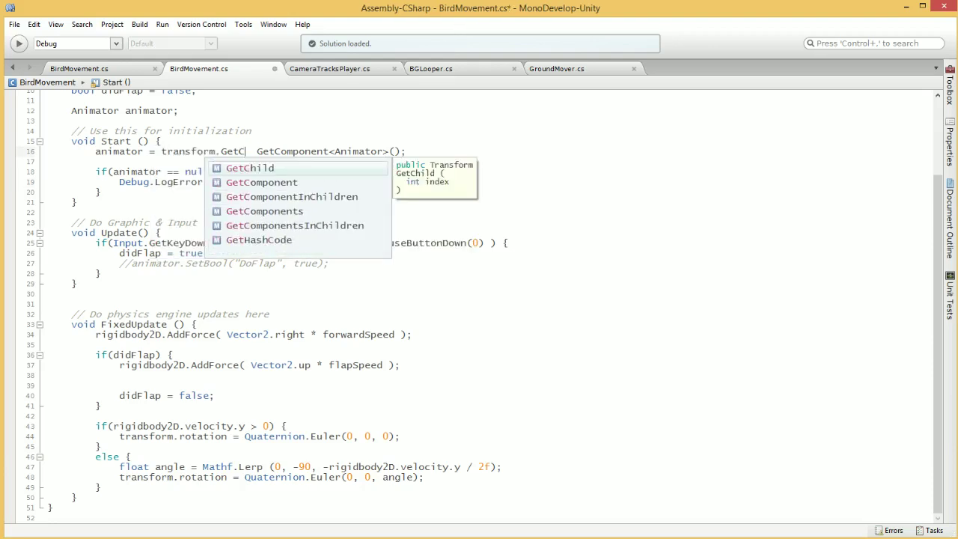
pyautogui.press('Return')
pyautogui.write('<<')
pyautogui.press('BackSpace')
pyautogui.write('Animator>')
pyautogui.hotkey('ctrl', 'shift', 'Right')
pyautogui.hotkey('ctrl', 'shift', 'Right')
pyautogui.hotkey('ctrl', 'shift', 'Right')
pyautogui.hotkey('ctrl', 'shift', 'Right')
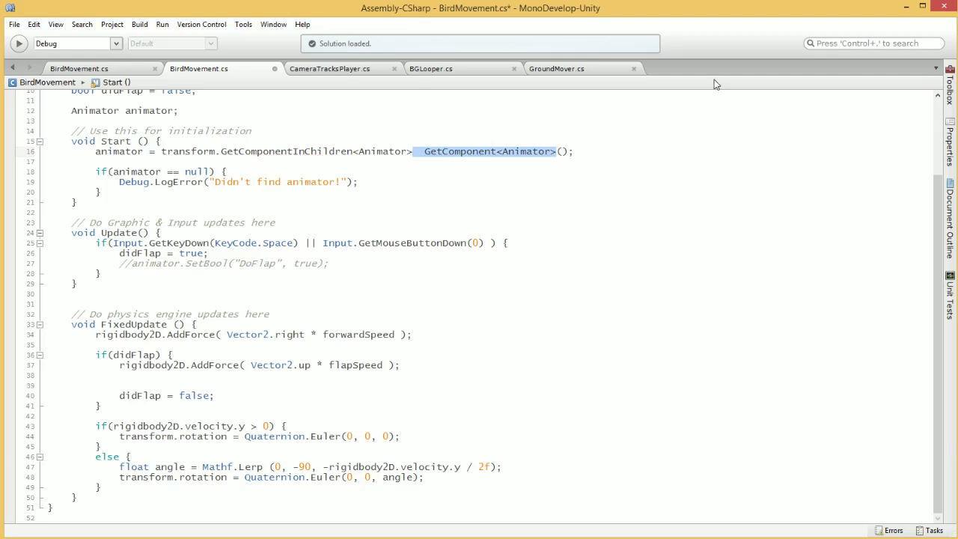
pyautogui.press('Delete')
pyautogui.hotkey('ctrl', 's')
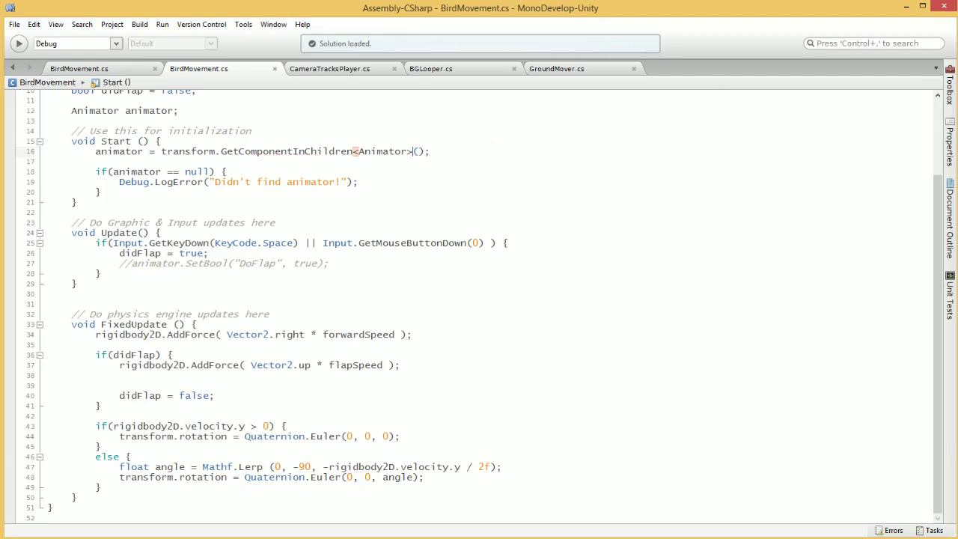
# Switch to Unity, run the game again, check the Console for errors and stop the game.
pyautogui.hotkey('alt', 'Tab')
pyautogui.click(459, 34)
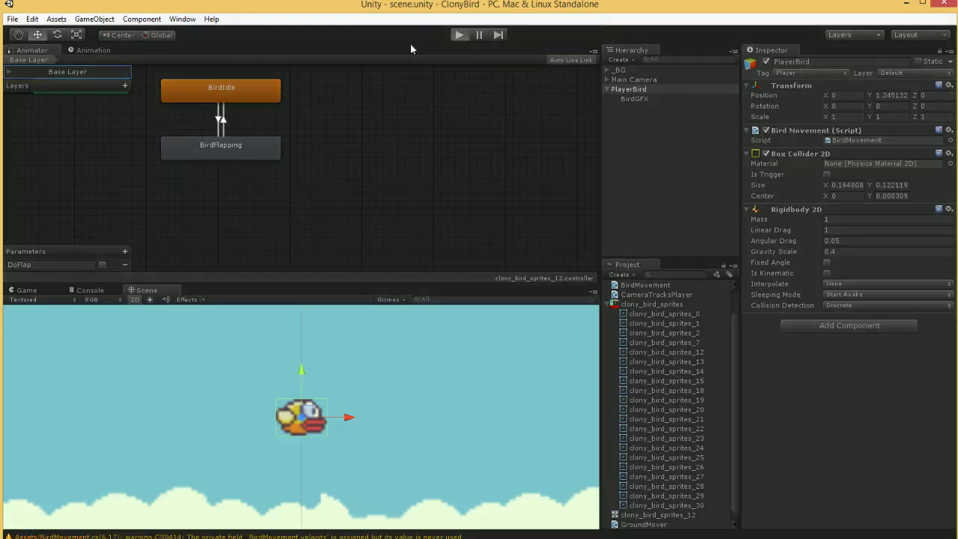
pyautogui.click(91, 290)
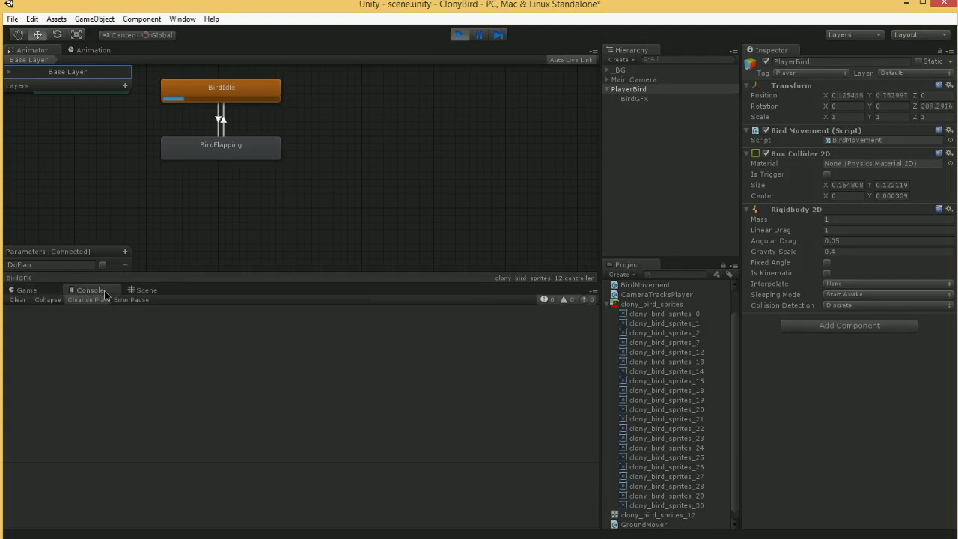
pyautogui.click(458, 35)
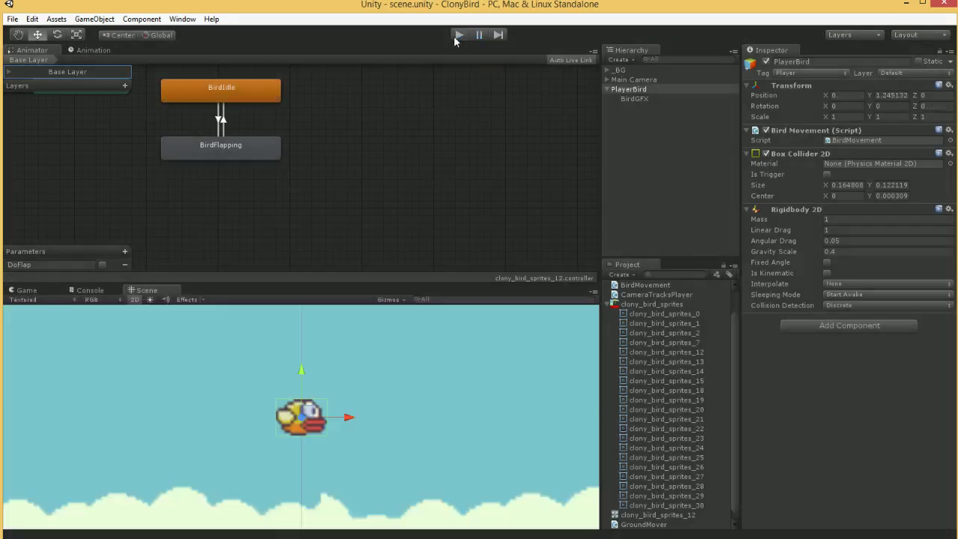
# In the Animator, delete the DoFlap parameter and recreate it as a Trigger named DoFlap.
pyautogui.click(124, 265)
pyautogui.click(511, 300)
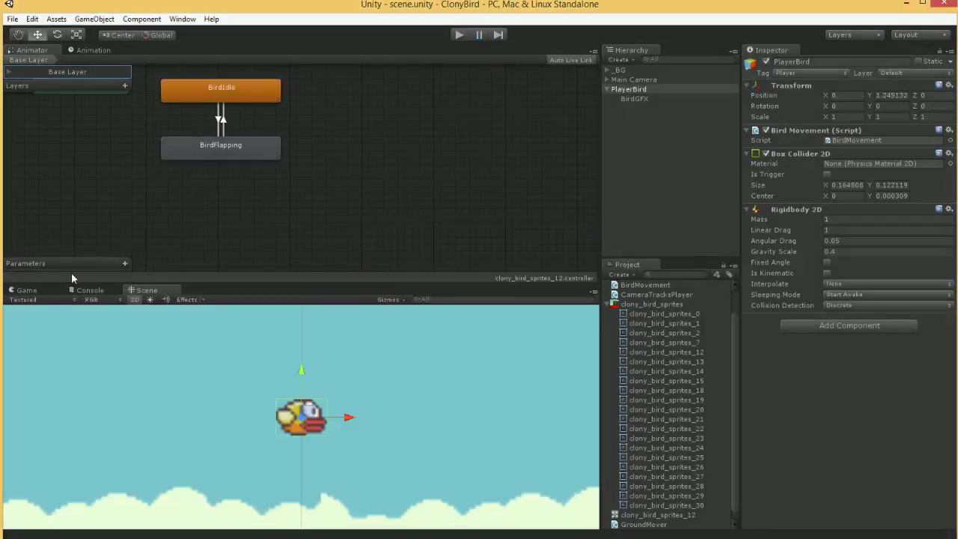
pyautogui.click(125, 264)
pyautogui.click(150, 319)
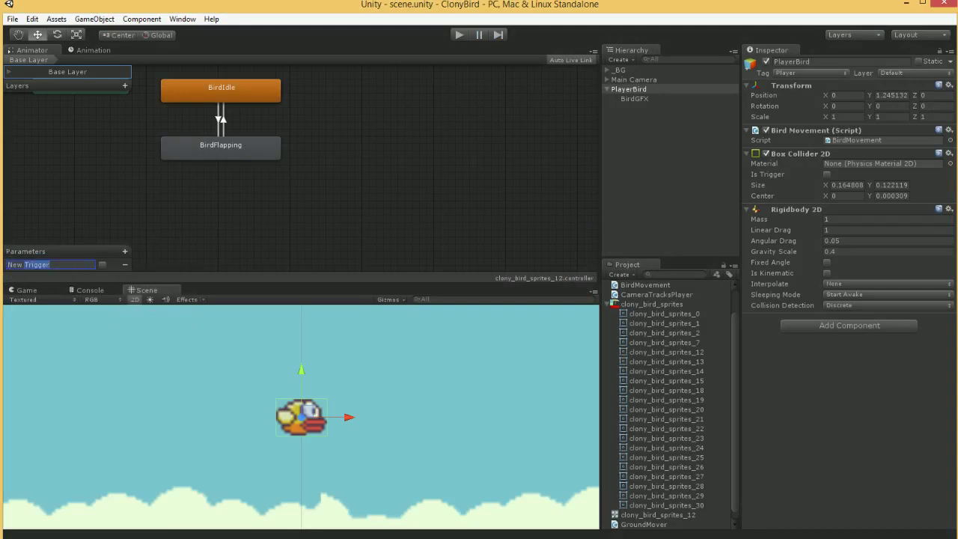
pyautogui.write('DoFlap')
# Check the condition of the BirdIdle to BirdFlapping transition, the BirdFlapping state's settings and the BirdMovement code in MonoDevelop.
pyautogui.click(219, 120)
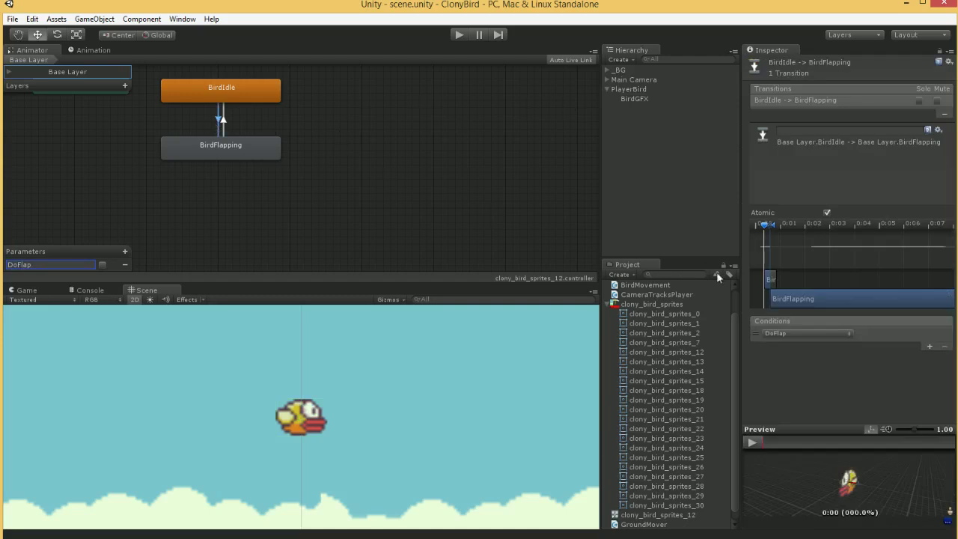
pyautogui.click(227, 143)
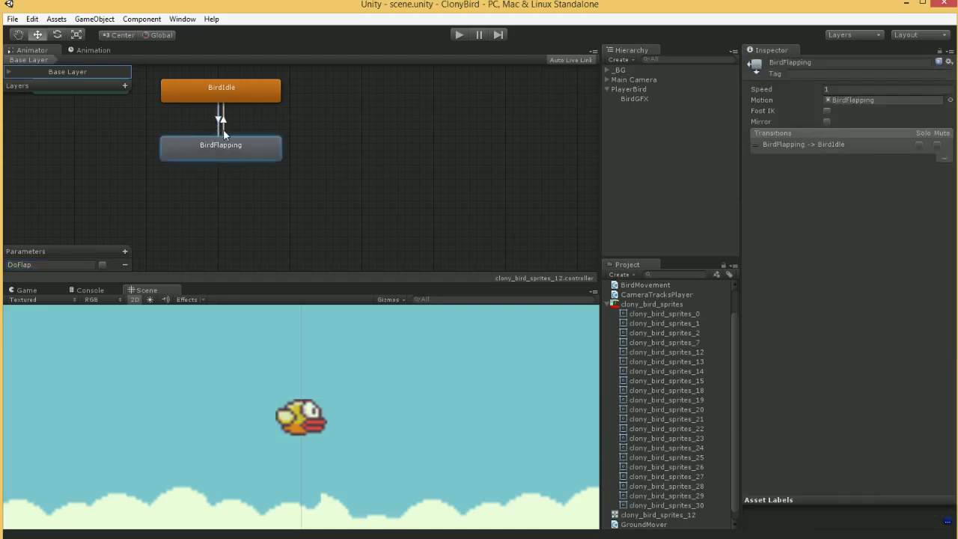
pyautogui.click(378, 125)
pyautogui.hotkey('alt', 'Tab')
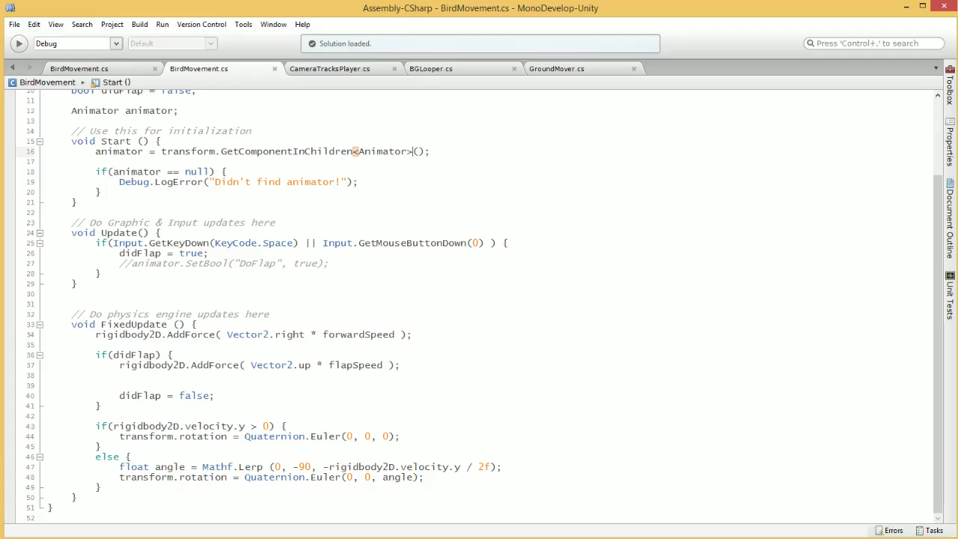
pyautogui.hotkey('alt', 'Tab')
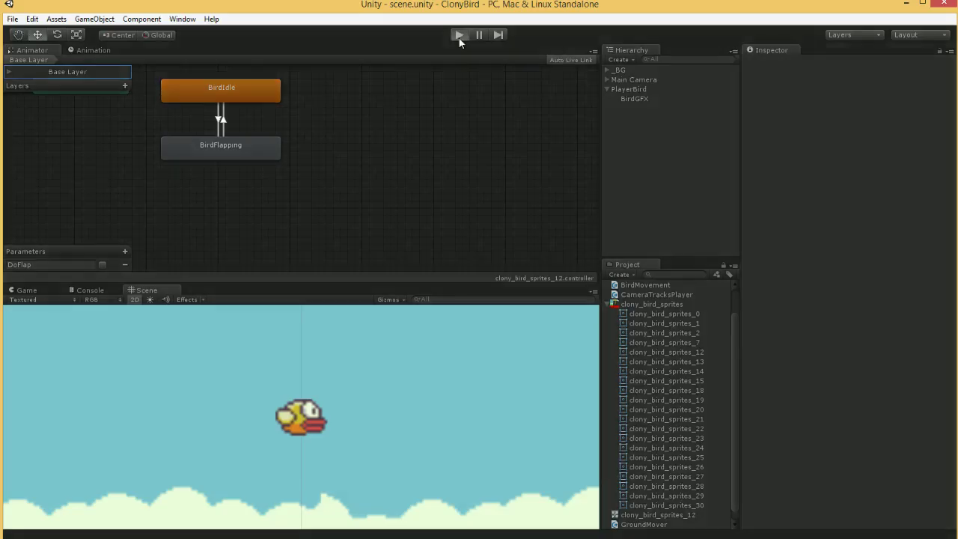
# Run the game in Unity, fire the DoFlap trigger manually a few times in the Animator parameters, and stop the game.
pyautogui.click(460, 36)
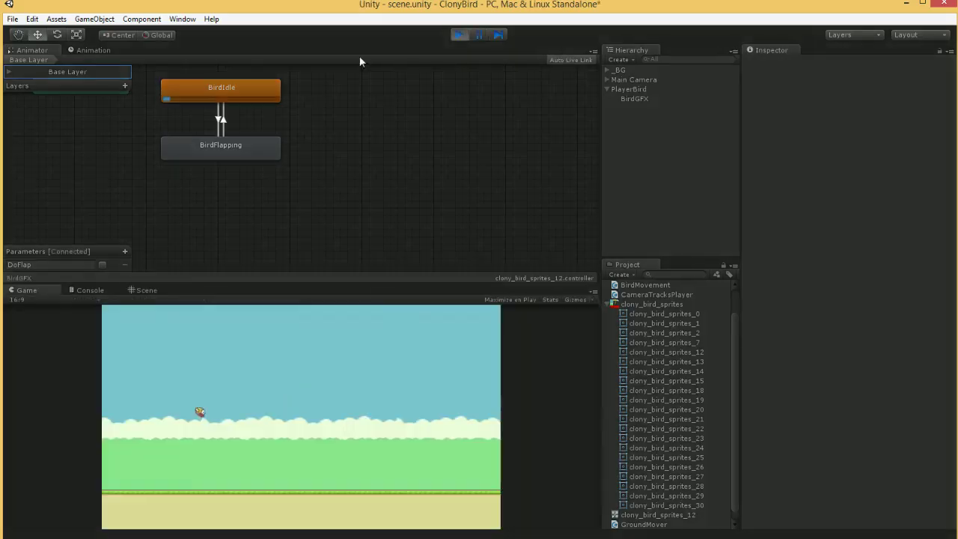
pyautogui.click(101, 266)
pyautogui.click(100, 266)
pyautogui.click(103, 264)
pyautogui.click(460, 35)
# In MonoDevelop, move the commented-out animator.SetBool line from Update into the if(didFlap) block of FixedUpdate, below the upward AddForce.
pyautogui.hotkey('alt', 'Tab')
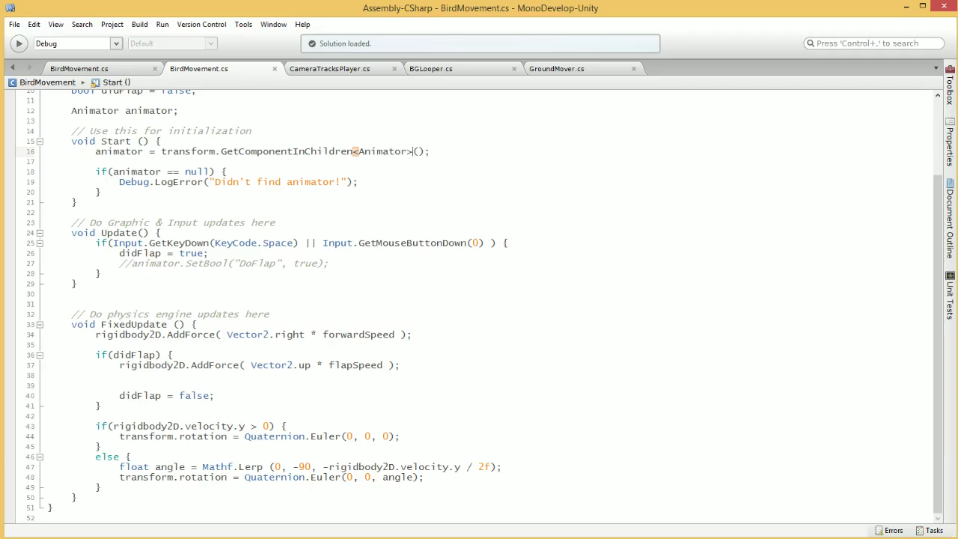
pyautogui.tripleClick(213, 263)
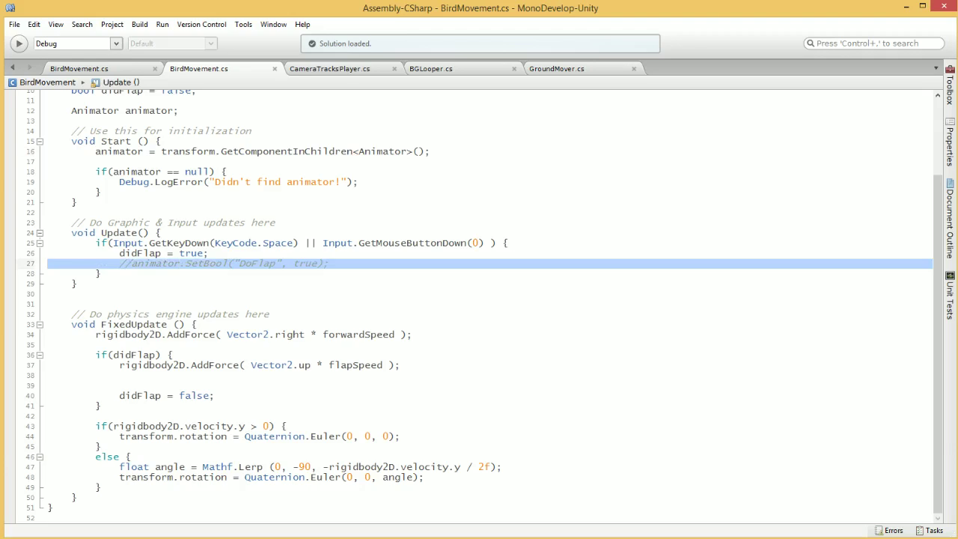
pyautogui.hotkey('ctrl', 'x')
pyautogui.click(120, 375)
pyautogui.hotkey('ctrl', 'v')
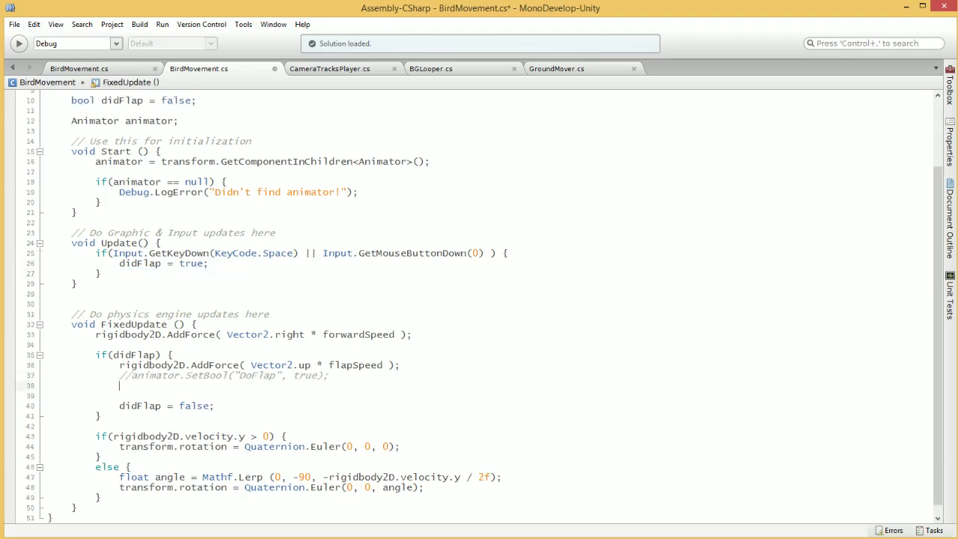
# Uncomment the moved line, change it to animator.SetTrigger("DoFlap"); and save the script.
pyautogui.press('Up')
pyautogui.press('Delete')
pyautogui.press('Delete')
pyautogui.doubleClick(186, 375)
pyautogui.press('BackSpace')
pyautogui.press('BackSpace')
pyautogui.write('.SetTr')
pyautogui.press('Return')
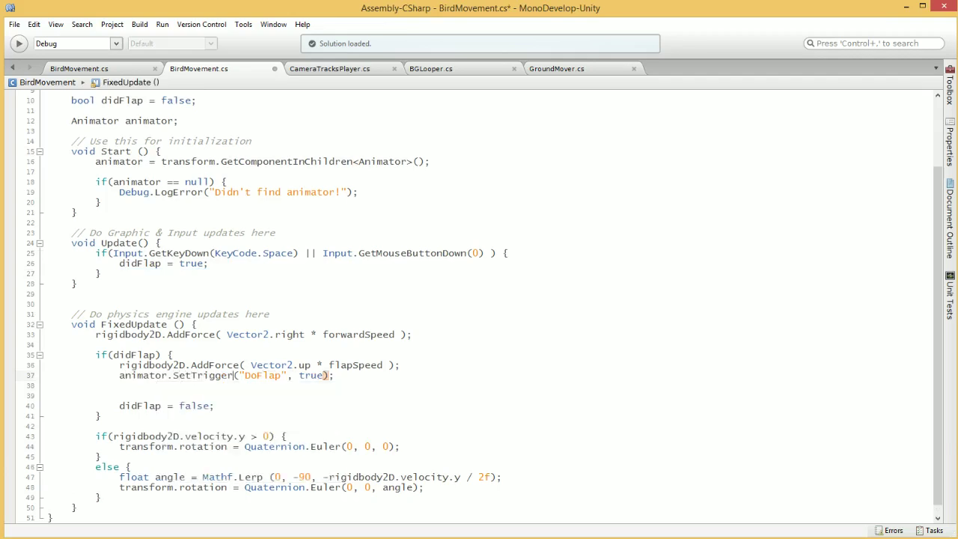
pyautogui.press('BackSpace')
pyautogui.press('BackSpace')
pyautogui.press('BackSpace')
pyautogui.press('BackSpace')
pyautogui.press('BackSpace')
pyautogui.press('BackSpace')
pyautogui.hotkey('ctrl', 's')
# Switch to Unity, run the game, make the bird flap repeatedly to test the animation trigger, and stop the game.
pyautogui.hotkey('alt', 'Tab')
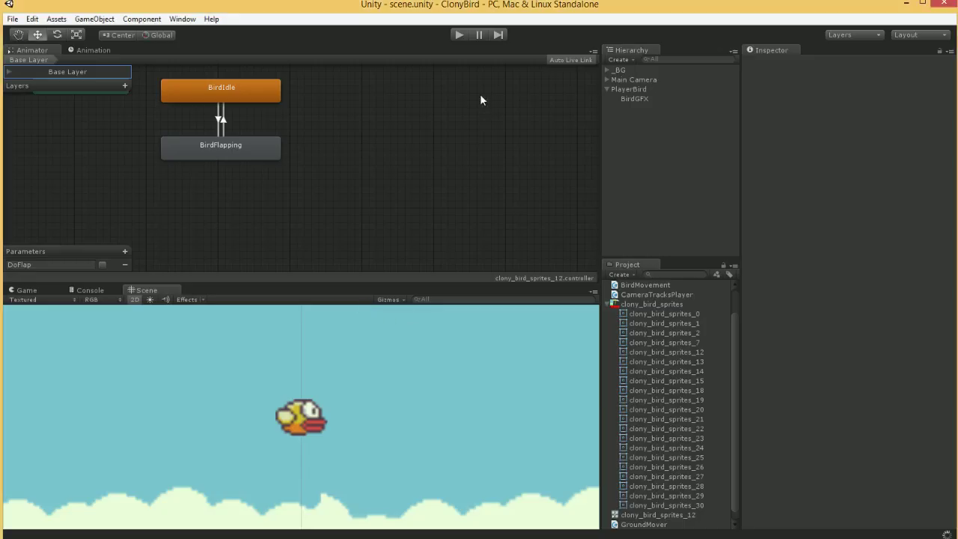
pyautogui.click(462, 34)
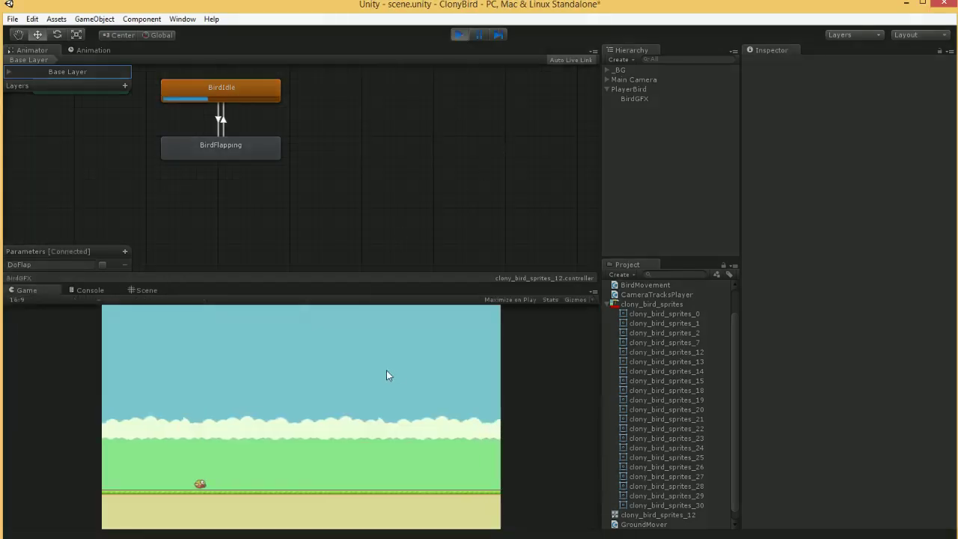
pyautogui.click(393, 371)
pyautogui.click(393, 370)
pyautogui.click(392, 370)
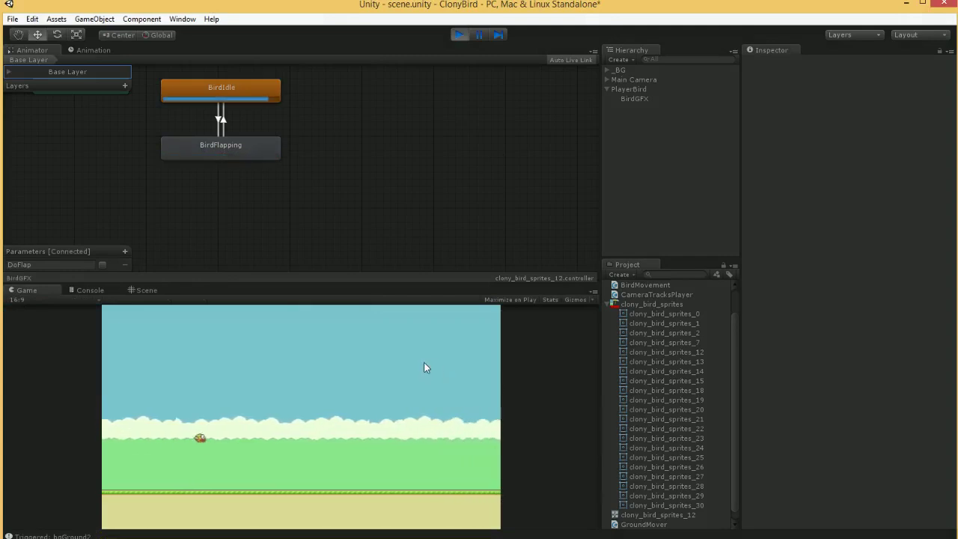
pyautogui.click(424, 363)
pyautogui.click(422, 366)
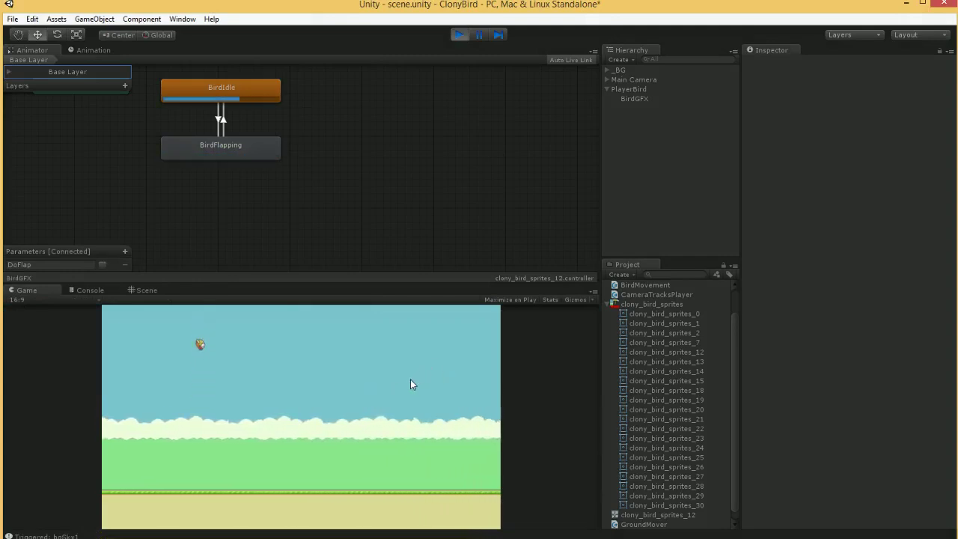
pyautogui.click(406, 378)
pyautogui.click(406, 379)
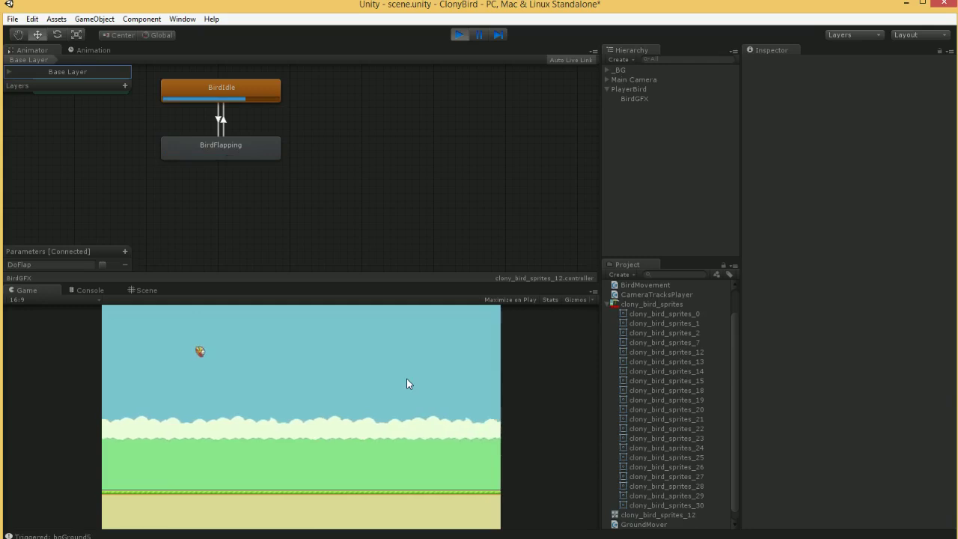
pyautogui.click(407, 378)
pyautogui.click(407, 378)
pyautogui.click(406, 378)
pyautogui.click(406, 378)
pyautogui.click(407, 378)
pyautogui.click(461, 37)
# In MonoDevelop, change the last Mathf.Lerp argument of the angle to (-rigidbody2D.velocity.y / 2f) - 0.2f and save the script.
pyautogui.hotkey('alt', 'Tab')
pyautogui.scroll(-1, 479, 303)
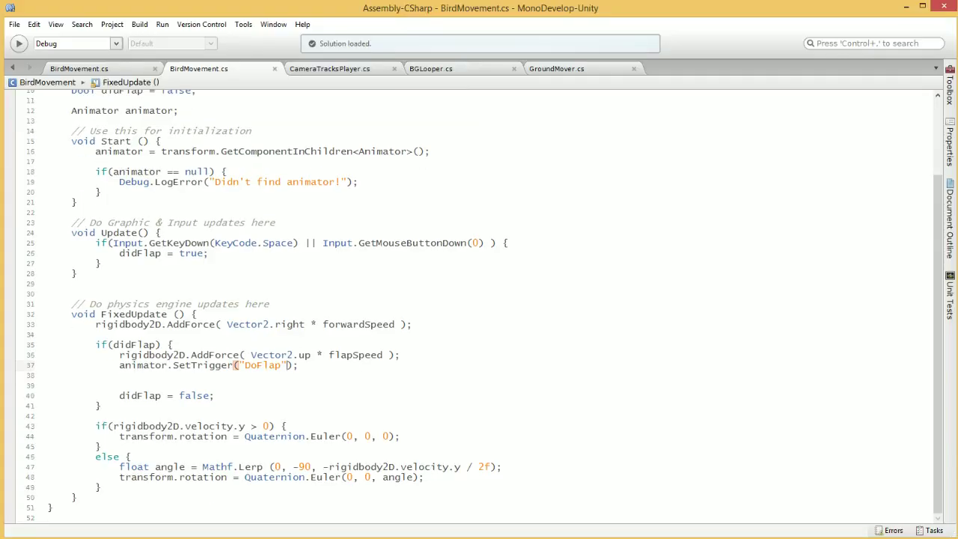
pyautogui.click(286, 365)
pyautogui.click(322, 466)
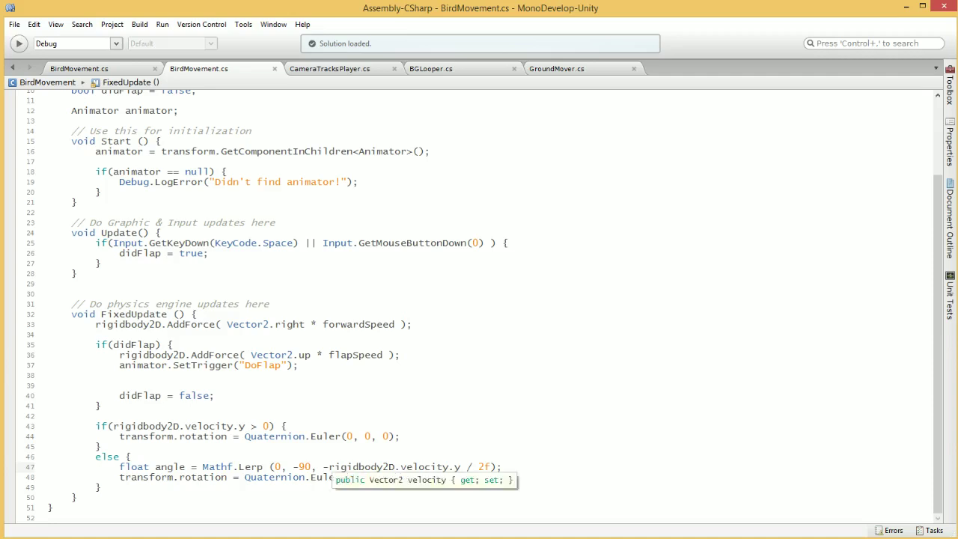
pyautogui.write('(')
pyautogui.press('End')
pyautogui.press('Left')
pyautogui.press('Left')
pyautogui.write(') - 0.1')
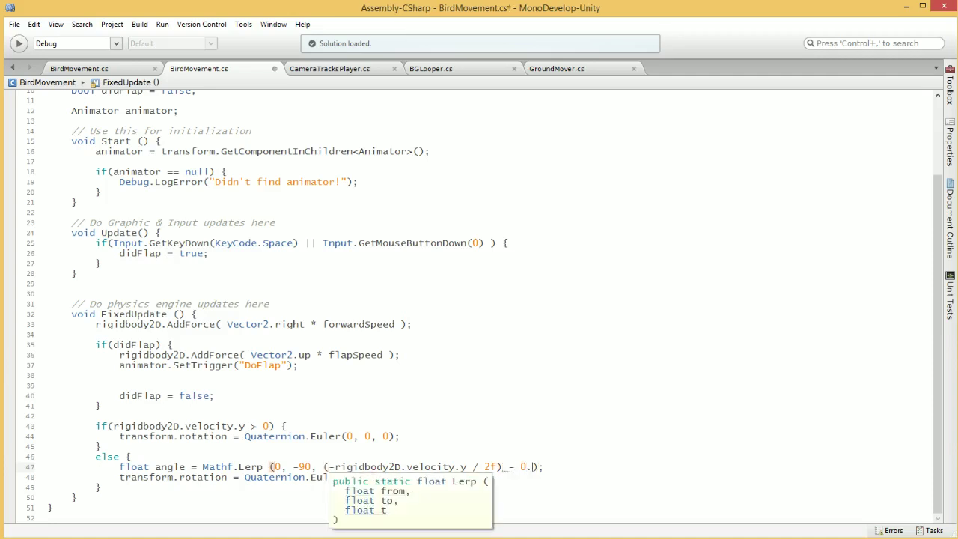
pyautogui.write('f;')
pyautogui.hotkey('ctrl', 's')
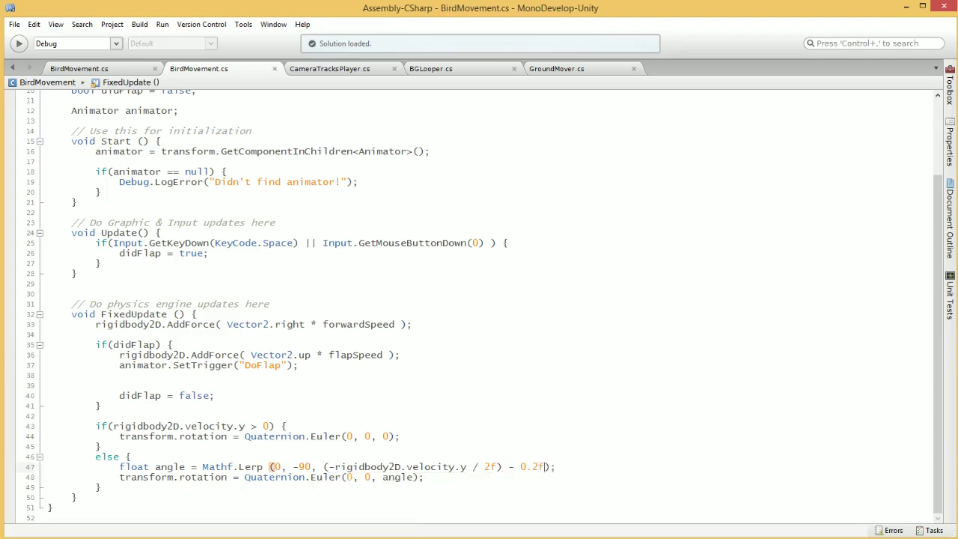
# Remove the - 0.2f offset from the Lerp argument, set the velocity divisor to 4f and save the script.
pyautogui.click(278, 466)
pyautogui.hotkey('ctrl', 'shift', 'Left')
pyautogui.hotkey('ctrl', 'shift', 'Left')
pyautogui.press('BackSpace')
pyautogui.hotkey('ctrl', 's')
pyautogui.moveTo(484, 467); pyautogui.dragTo(490, 466)
# Run the game in Unity, flap the bird to check its downward tilt, and stop the game.
pyautogui.hotkey('alt', 'Tab')
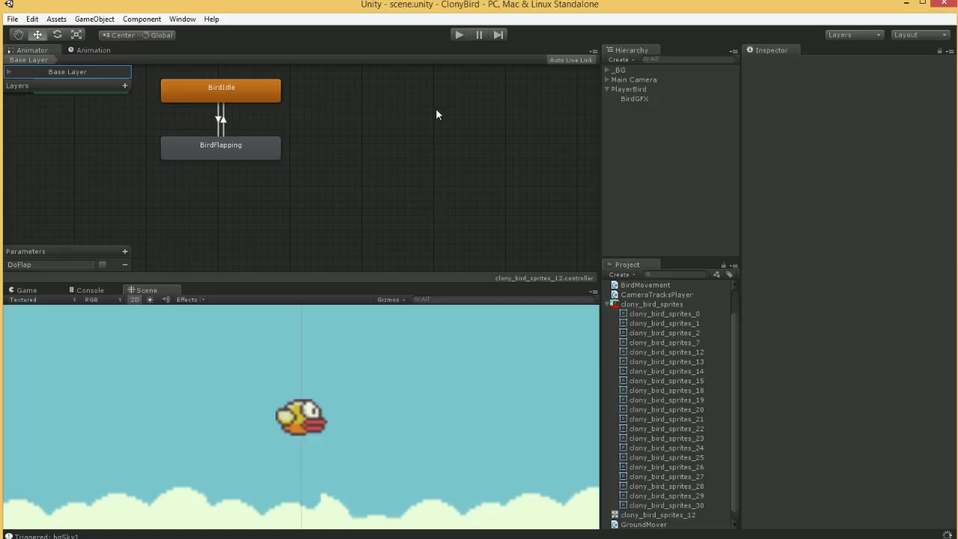
pyautogui.click(457, 35)
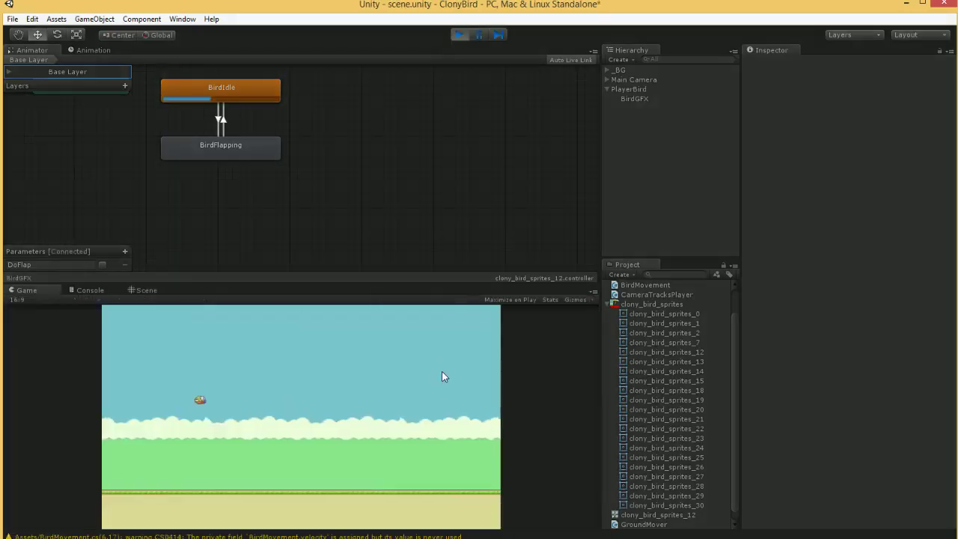
pyautogui.click(397, 382)
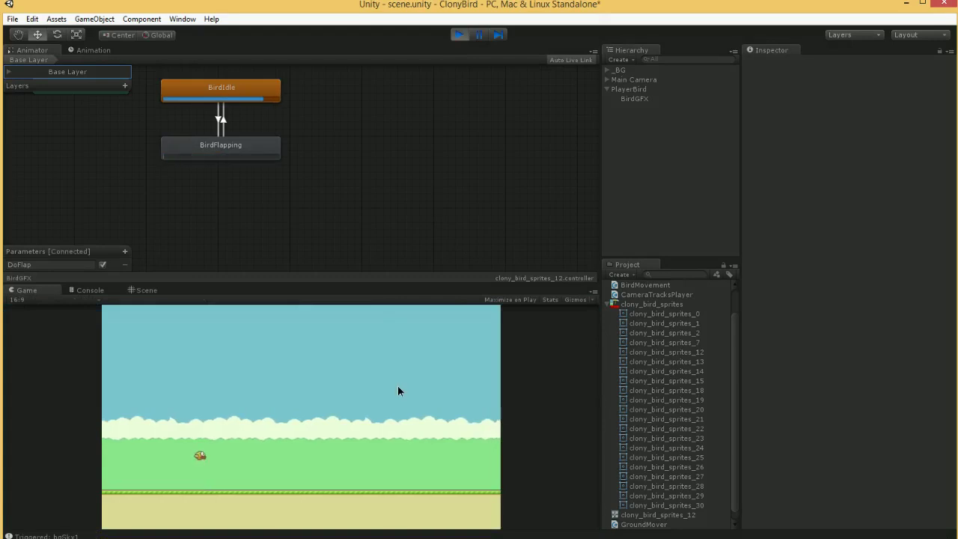
pyautogui.click(459, 35)
# In MonoDevelop, remove the / 4f divisor so the Lerp argument reads (-rigidbody2D.velocity.y).
pyautogui.hotkey('alt', 'Tab')
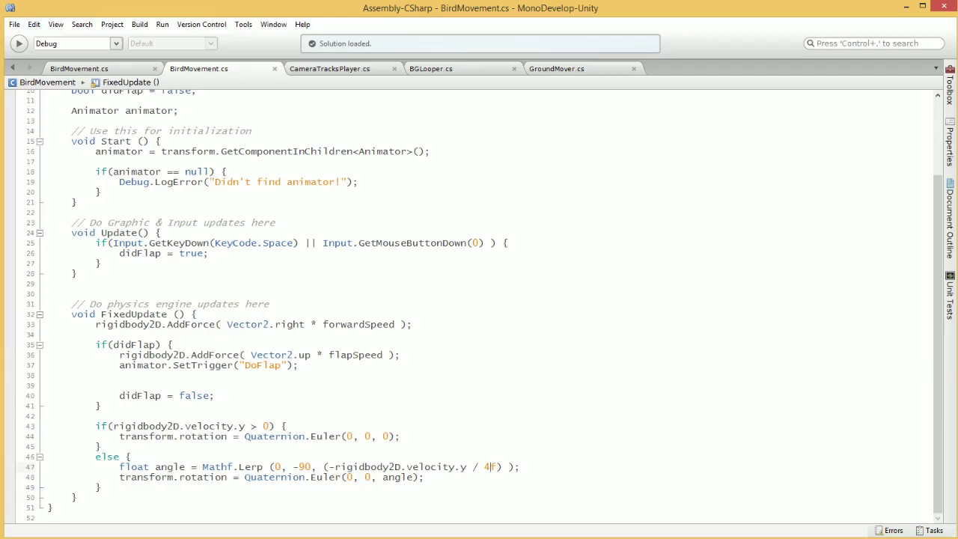
pyautogui.press('BackSpace')
pyautogui.press('BackSpace')
pyautogui.press('BackSpace')
pyautogui.press('BackSpace')
pyautogui.press('Delete')
# Set the velocity threshold in the if(rigidbody2D.velocity.y > ...) condition to -0.25f and save the script.
pyautogui.click(269, 426)
pyautogui.press('BackSpace')
pyautogui.write('-0.')
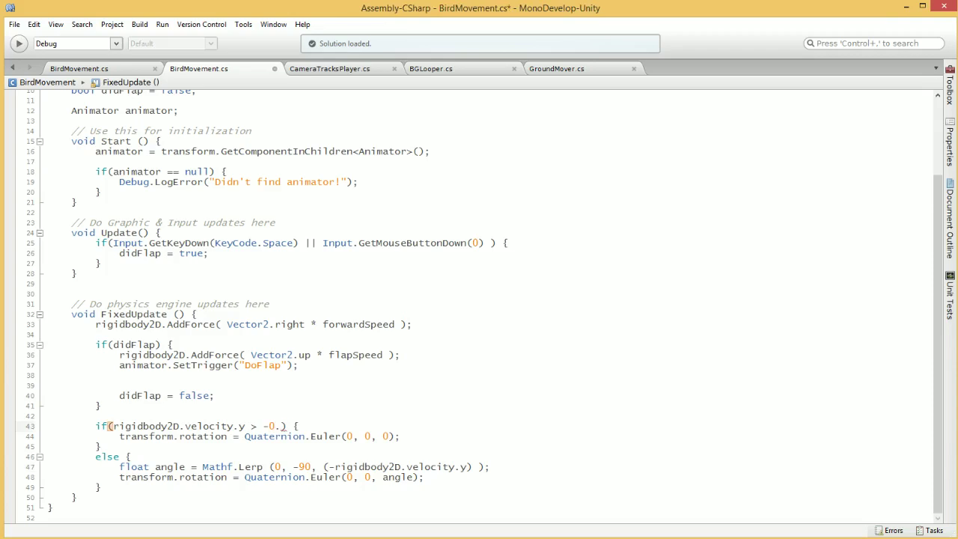
pyautogui.write('25f')
pyautogui.hotkey('ctrl', 's')
# Switch to Unity, run the game and flap the bird repeatedly to test the new rotation threshold.
pyautogui.hotkey('alt', 'Tab')
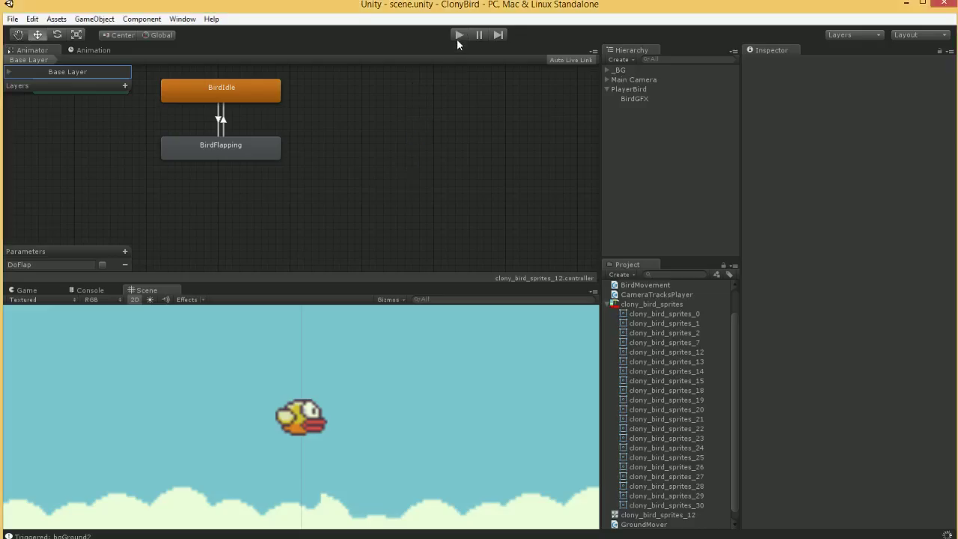
pyautogui.click(459, 35)
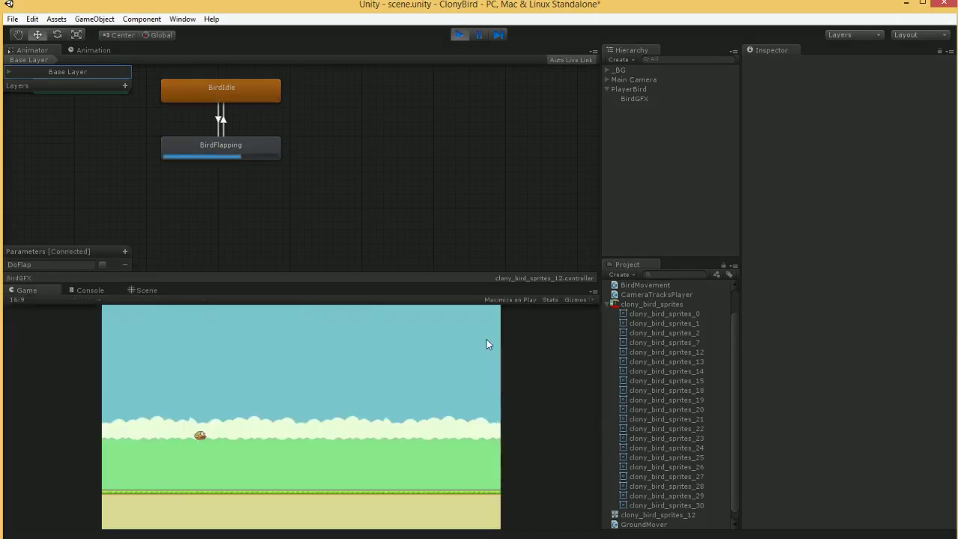
pyautogui.click(485, 339)
pyautogui.click(485, 339)
pyautogui.click(485, 339)
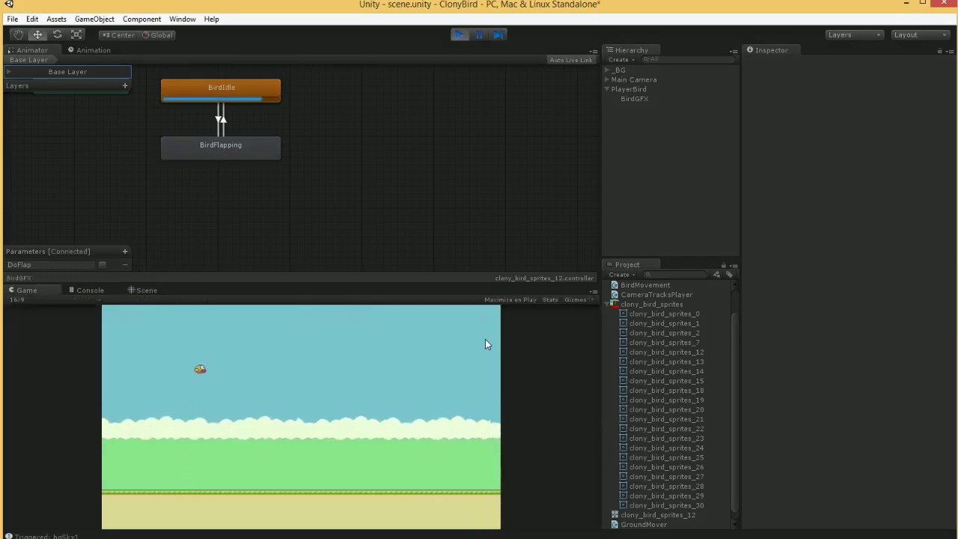
pyautogui.click(485, 343)
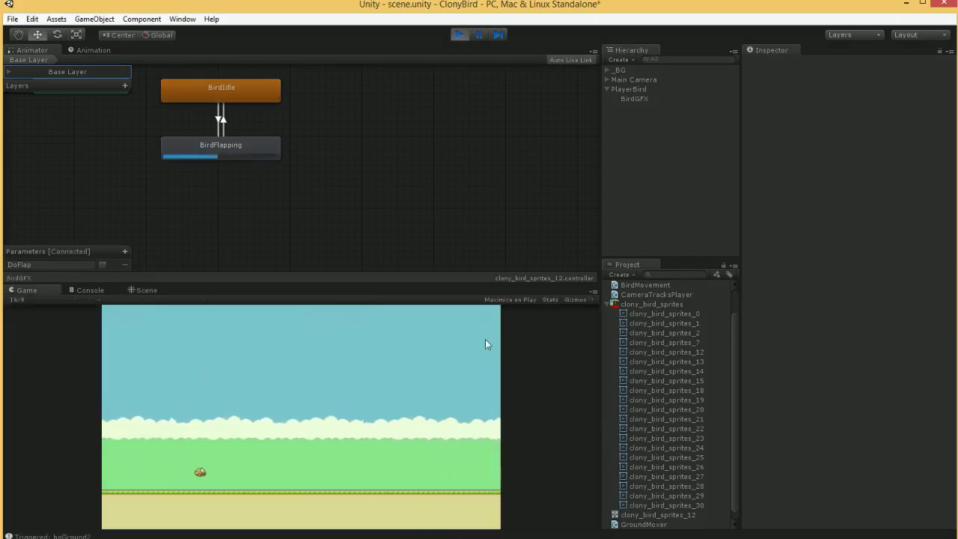
pyautogui.click(485, 343)
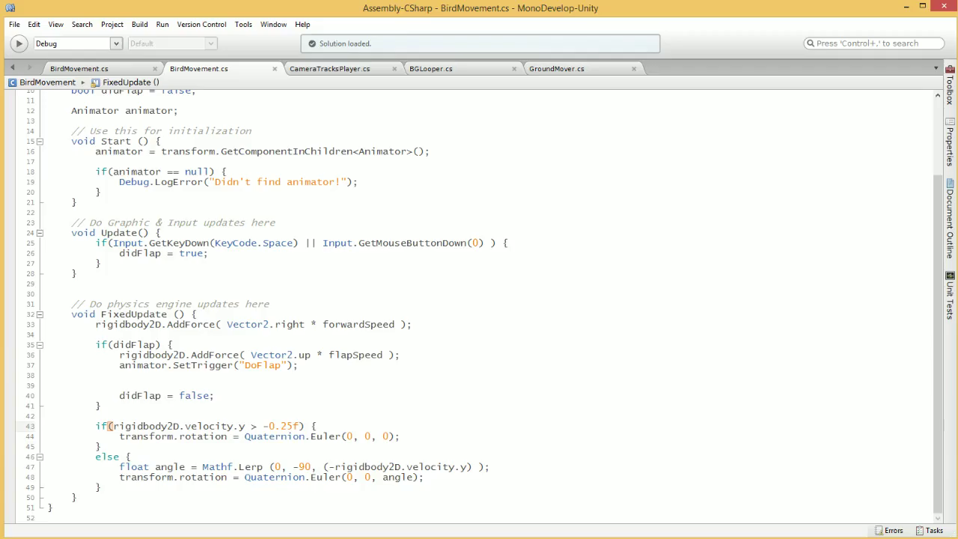
# In MonoDevelop, delete the > -0.25f comparison from the velocity condition, save the script and try to run the game in Unity.
pyautogui.hotkey('ctrl', 'shift', 'Left')
pyautogui.hotkey('ctrl', 'shift', 'Left')
pyautogui.hotkey('ctrl', 'shift', 'Left')
pyautogui.hotkey('ctrl', 'shift', 'Left')
pyautogui.press('BackSpace')
pyautogui.hotkey('ctrl', 's')
pyautogui.hotkey('alt', 'Tab')
pyautogui.click(452, 35)
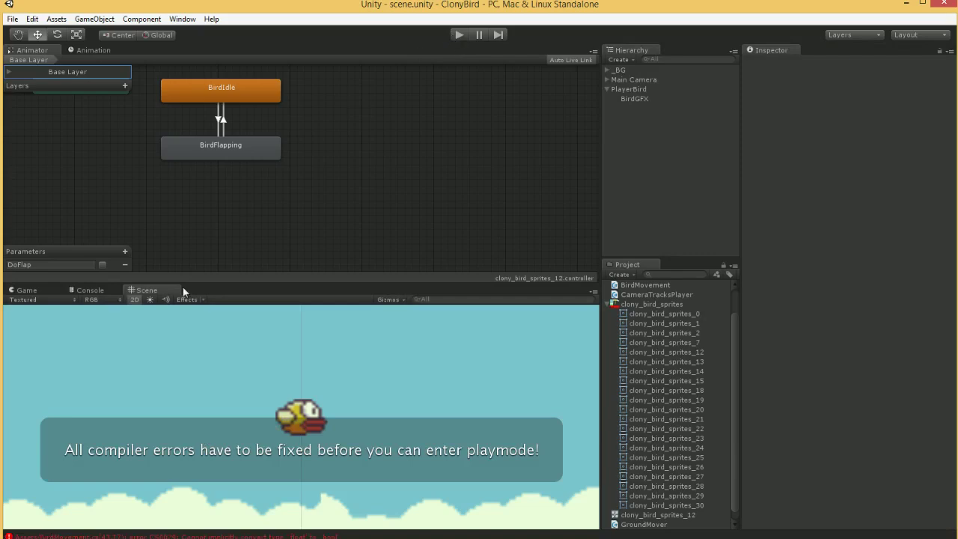
# In MonoDevelop, undo the deletion of the comparison, clear only its -0.25f threshold value, and return to Unity.
pyautogui.hotkey('alt', 'Tab')
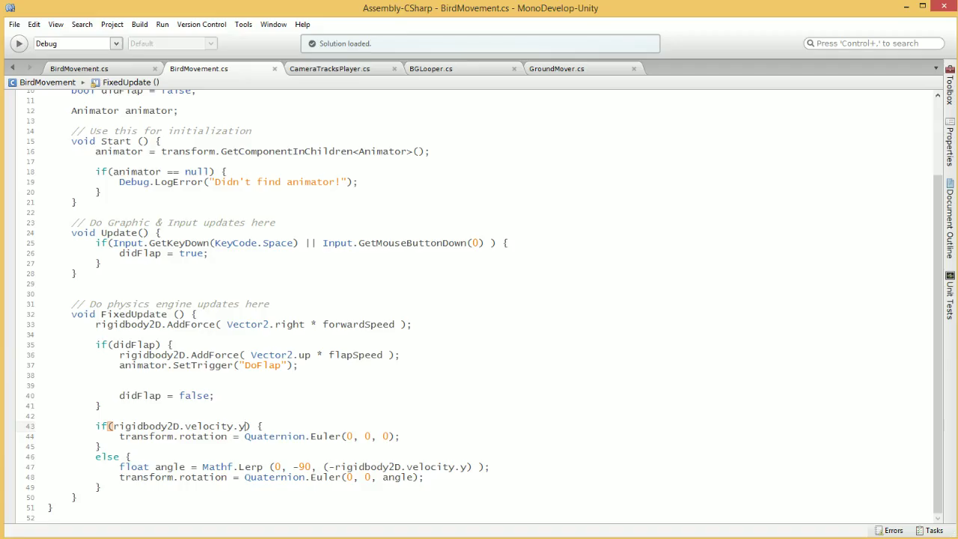
pyautogui.hotkey('ctrl', 'z')
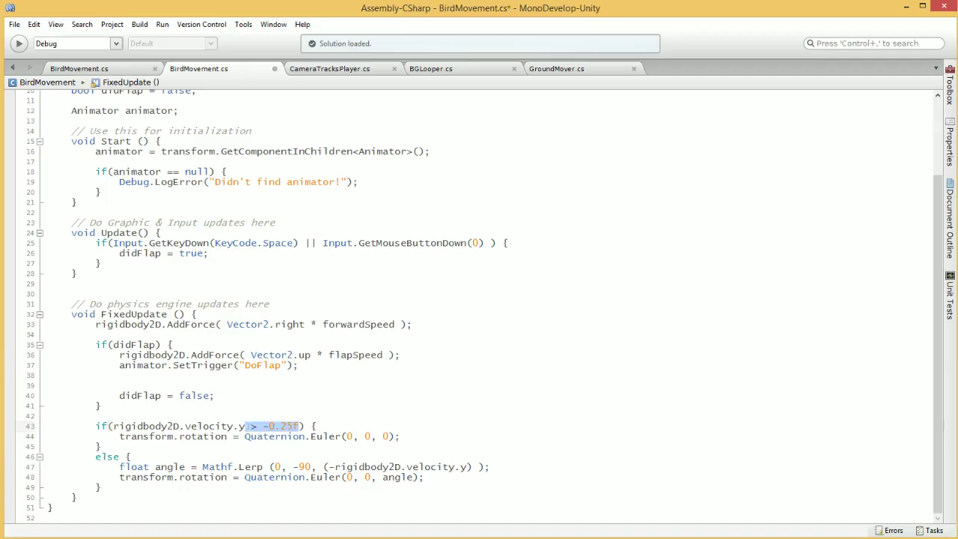
pyautogui.press('BackSpace')
pyautogui.press('BackSpace')
pyautogui.press('BackSpace')
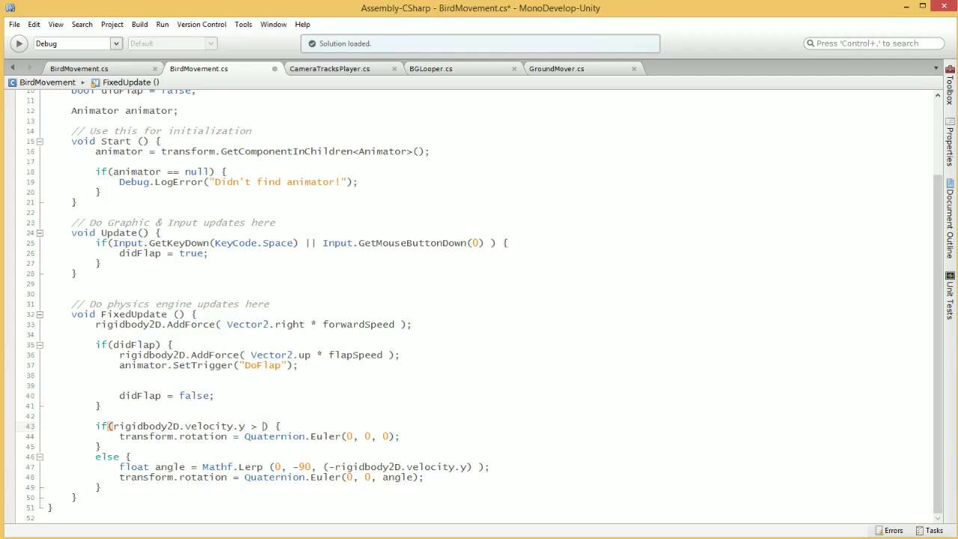
pyautogui.hotkey('alt', 'Tab')
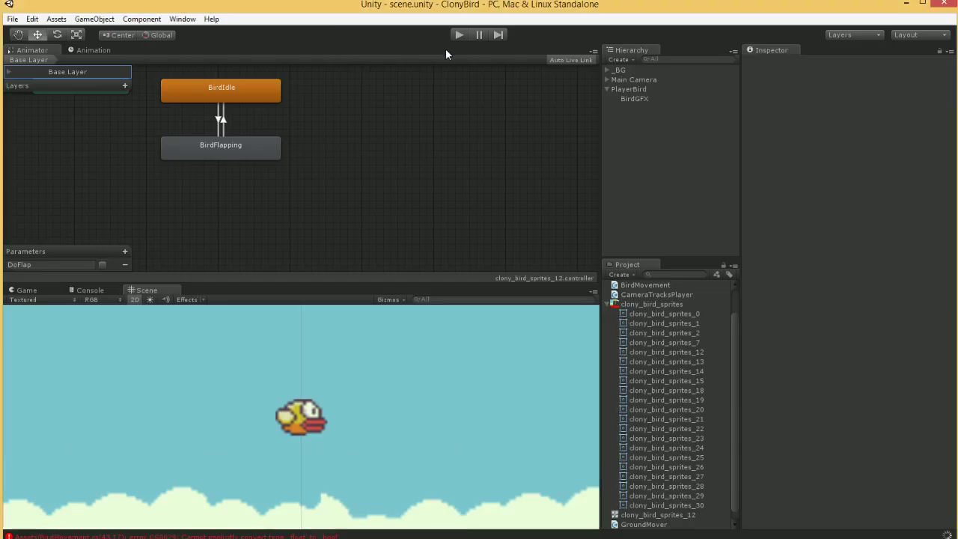
# Run the game, flap the bird repeatedly to test how it tilts while falling, and stop the game.
pyautogui.click(462, 34)
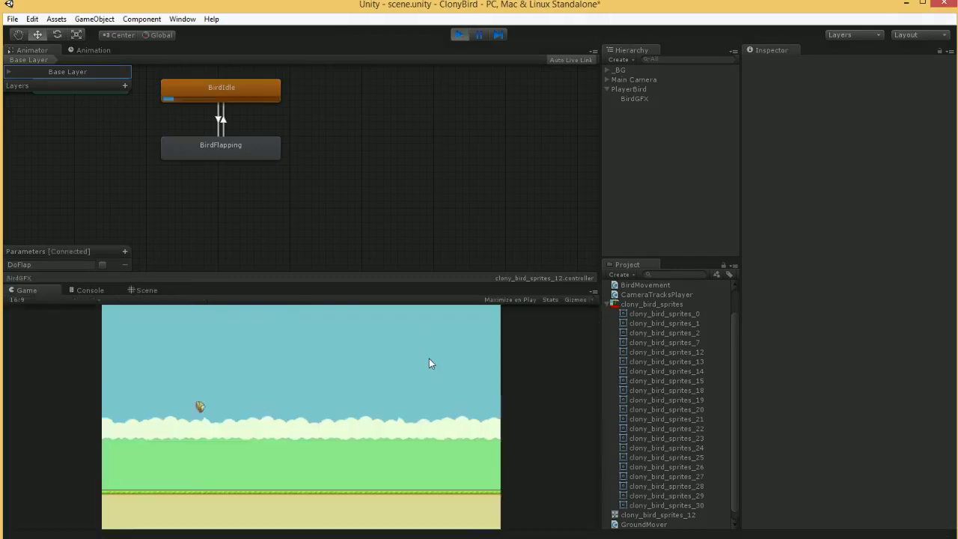
pyautogui.click(430, 359)
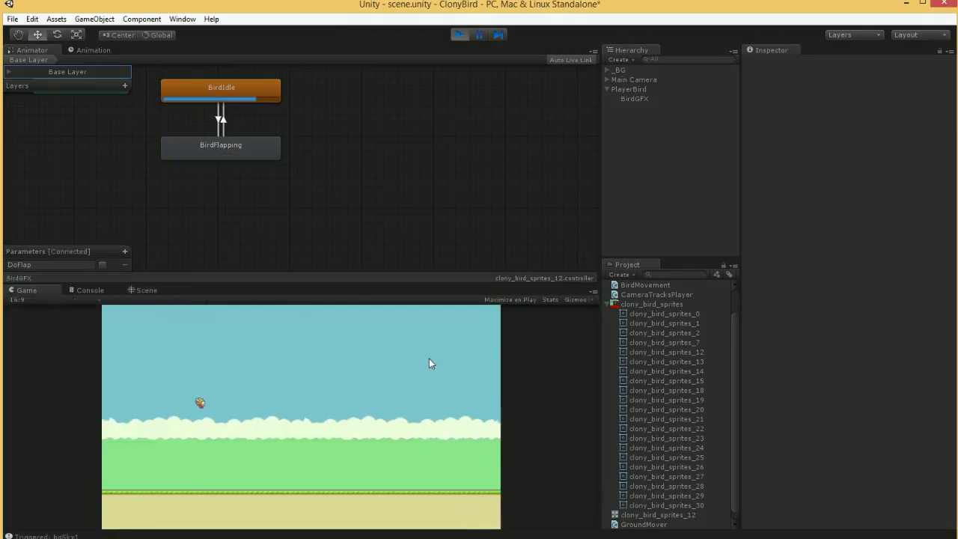
pyautogui.click(430, 359)
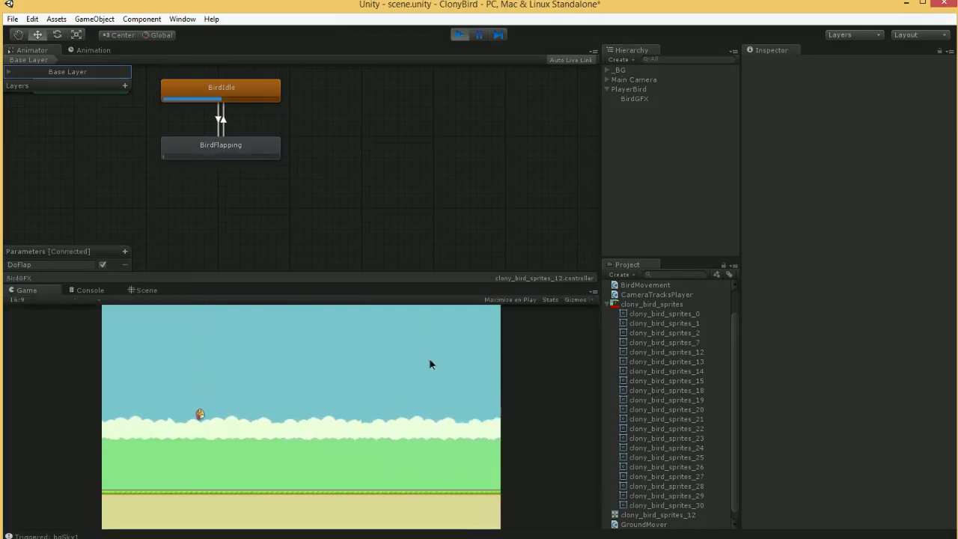
pyautogui.click(429, 364)
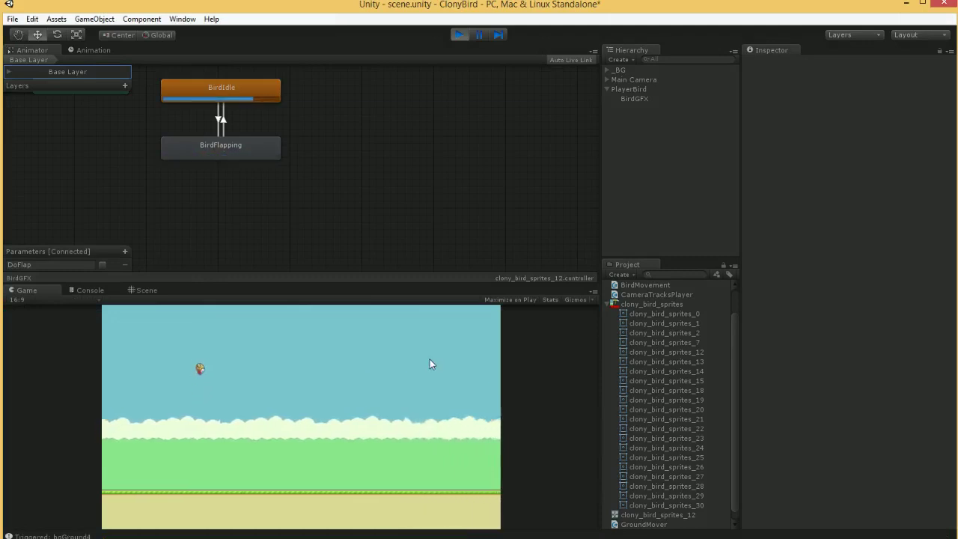
pyautogui.click(429, 364)
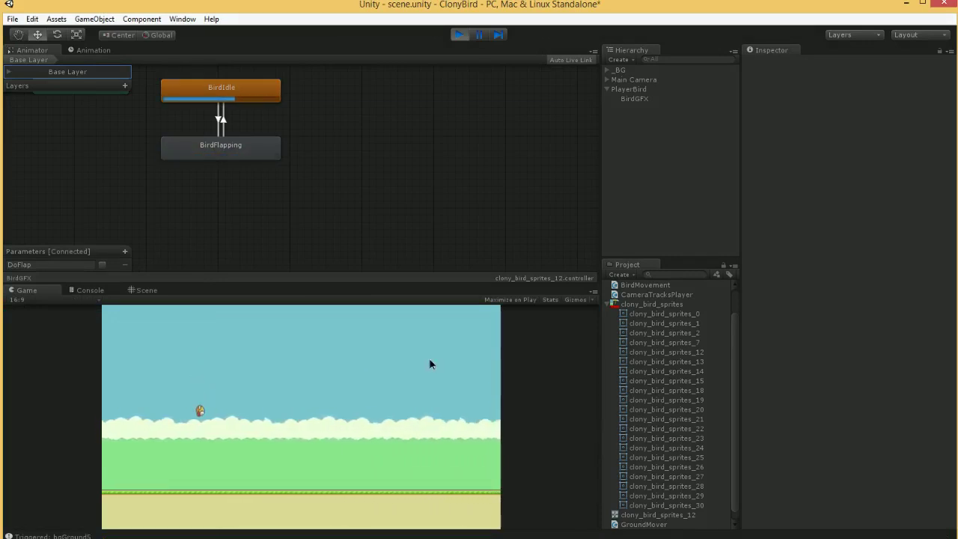
pyautogui.click(430, 363)
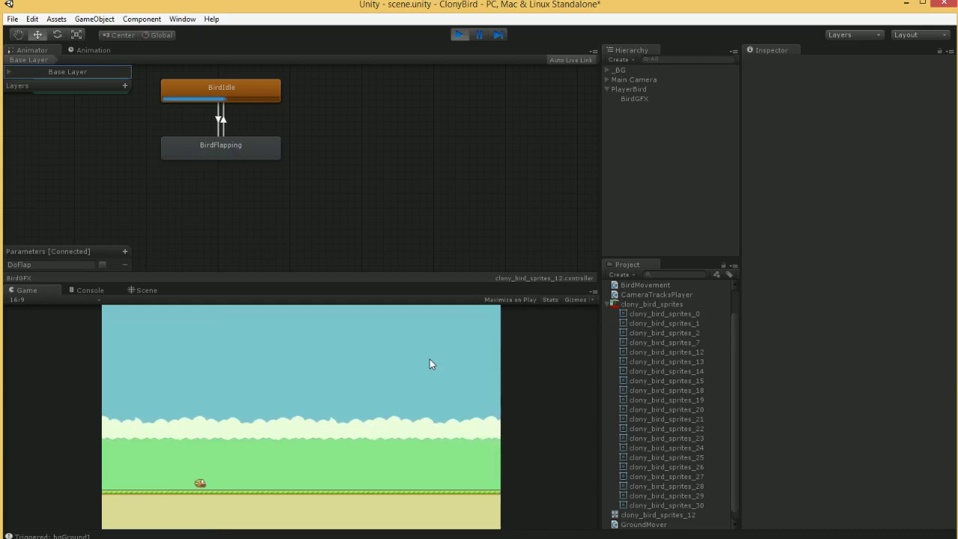
pyautogui.click(430, 364)
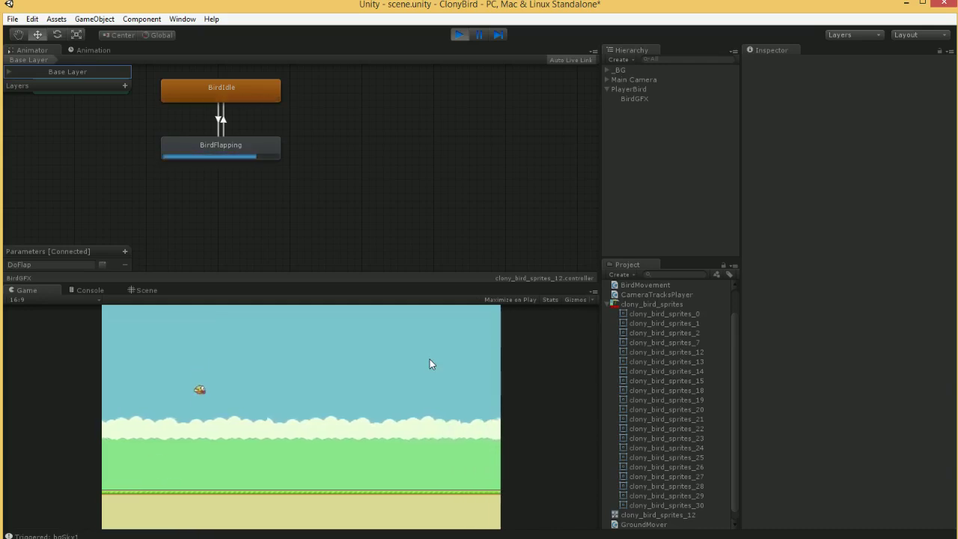
pyautogui.click(429, 364)
pyautogui.click(459, 34)
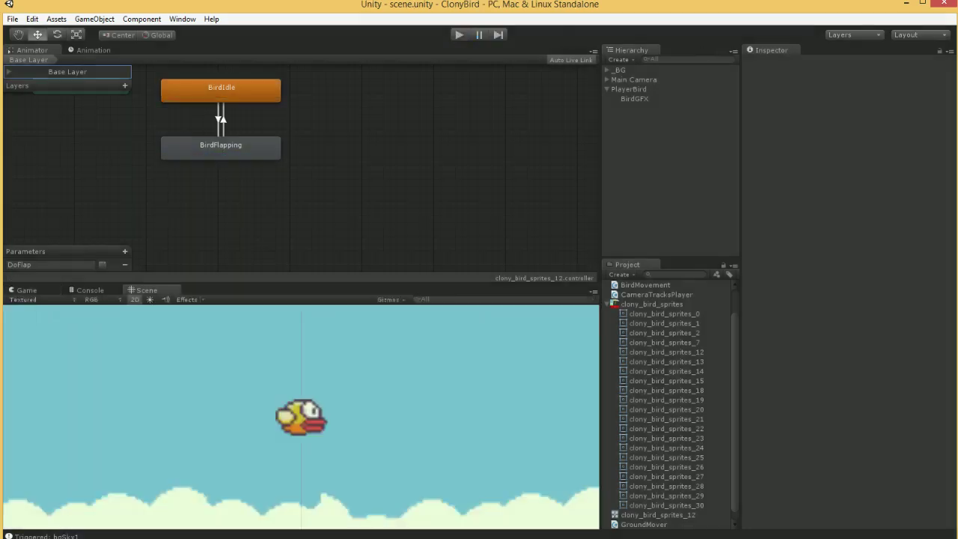
# Add a new script component named DiesOnCollision to the PlayerBird object and locate its script asset.
pyautogui.rightClick(638, 89)
pyautogui.click(614, 79)
pyautogui.click(658, 88)
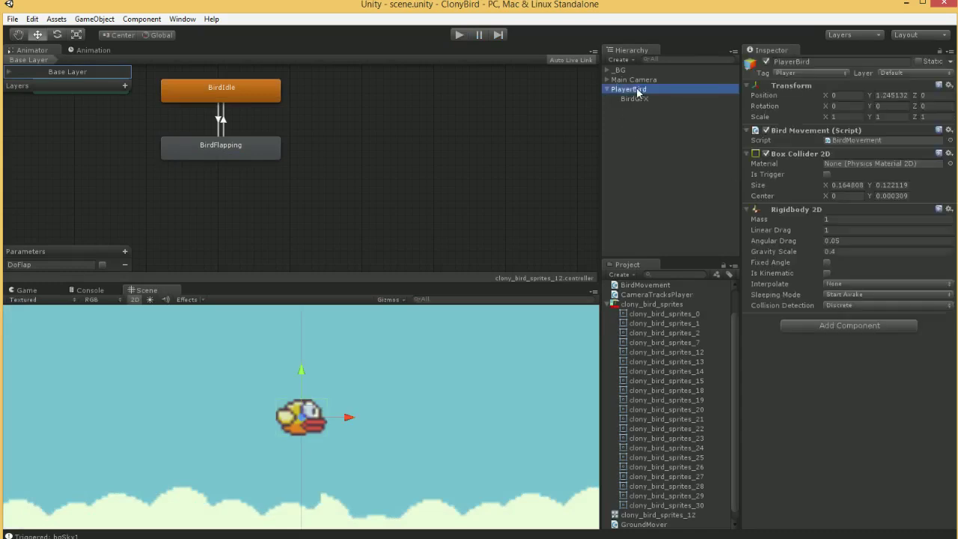
pyautogui.click(816, 327)
pyautogui.write('DiesOnColl')
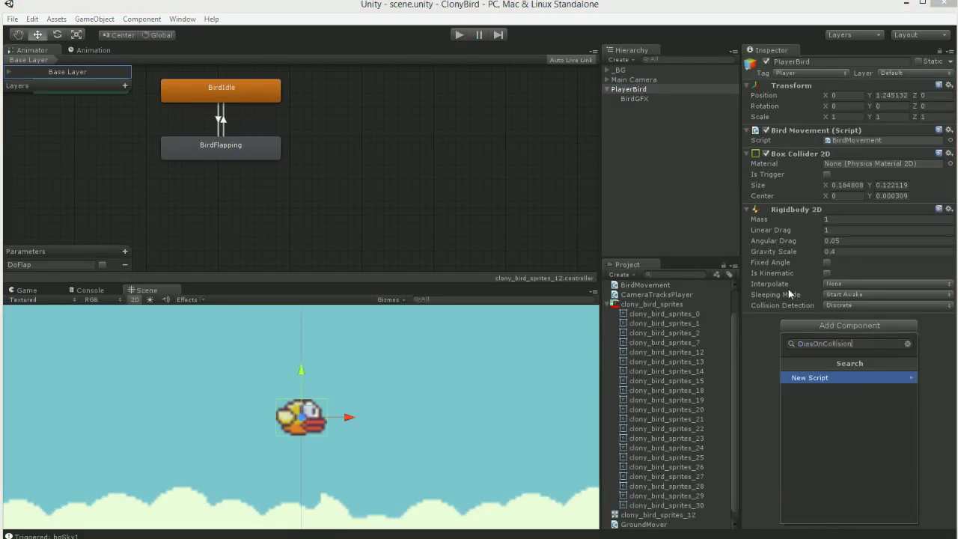
pyautogui.write('ision')
pyautogui.press('Return')
pyautogui.press('Return')
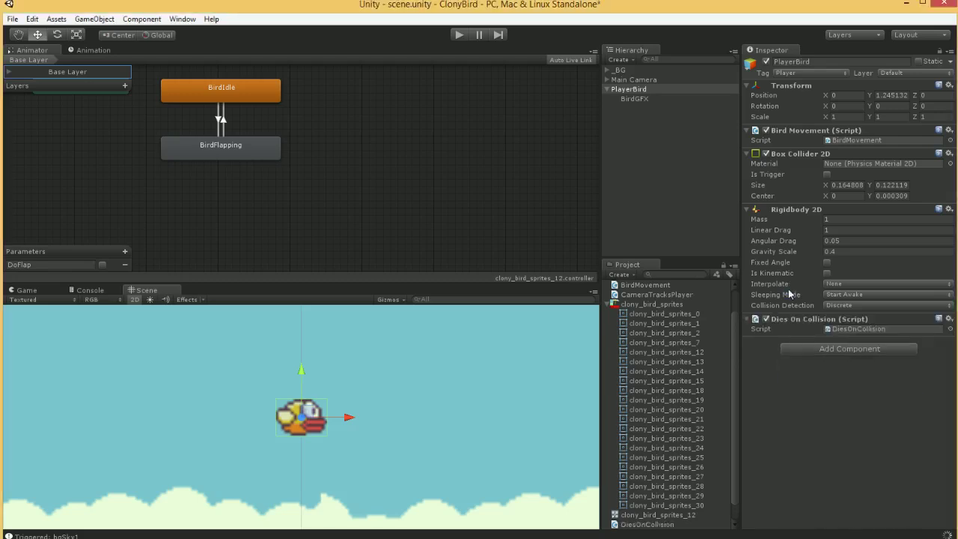
pyautogui.click(855, 328)
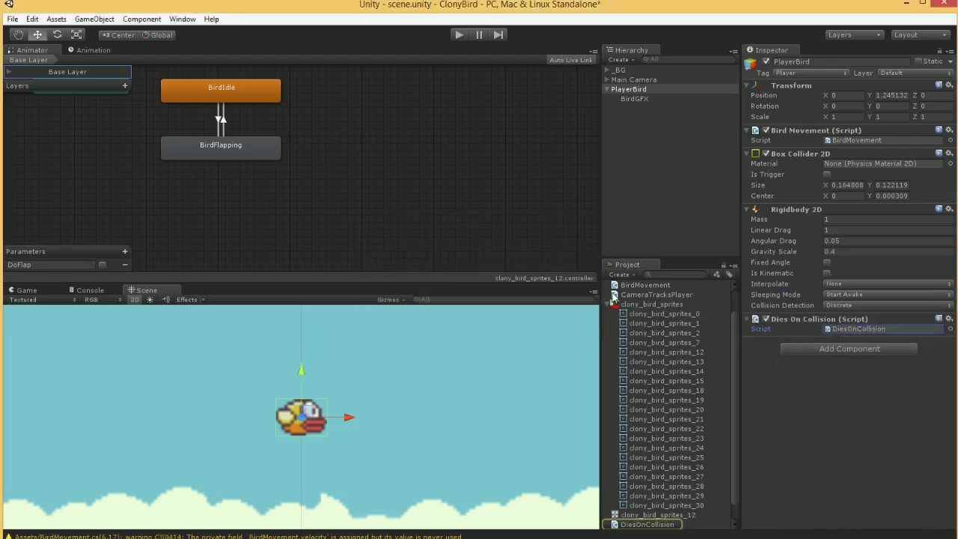
pyautogui.hotkey('alt', 'Tab')
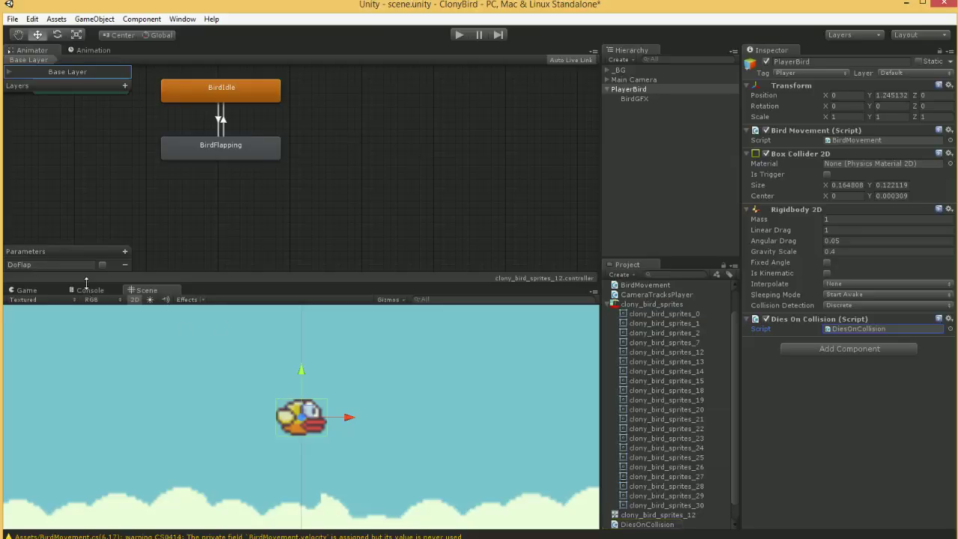
# Remove the Dies On Collision component from PlayerBird and delete the DiesOnCollision script from the project assets.
pyautogui.click(949, 319)
pyautogui.click(927, 353)
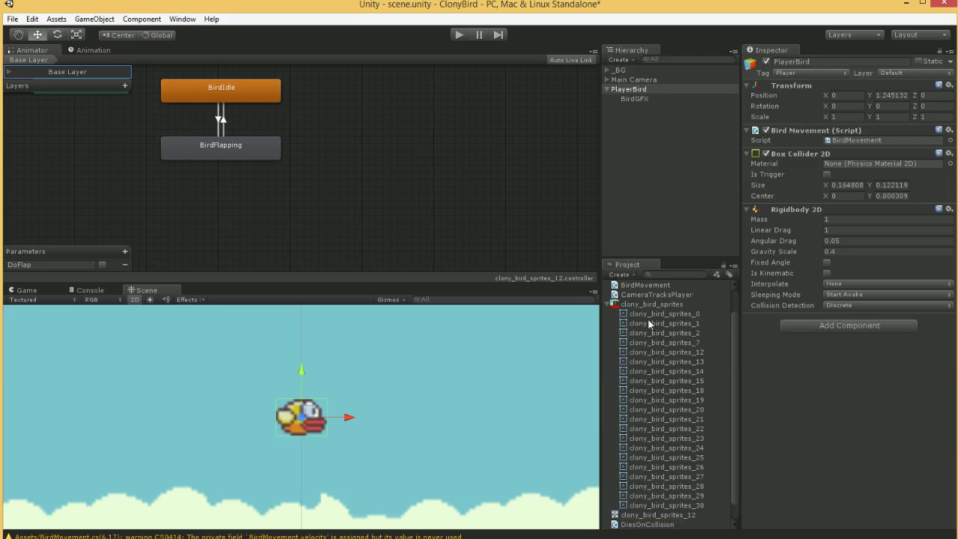
pyautogui.click(612, 304)
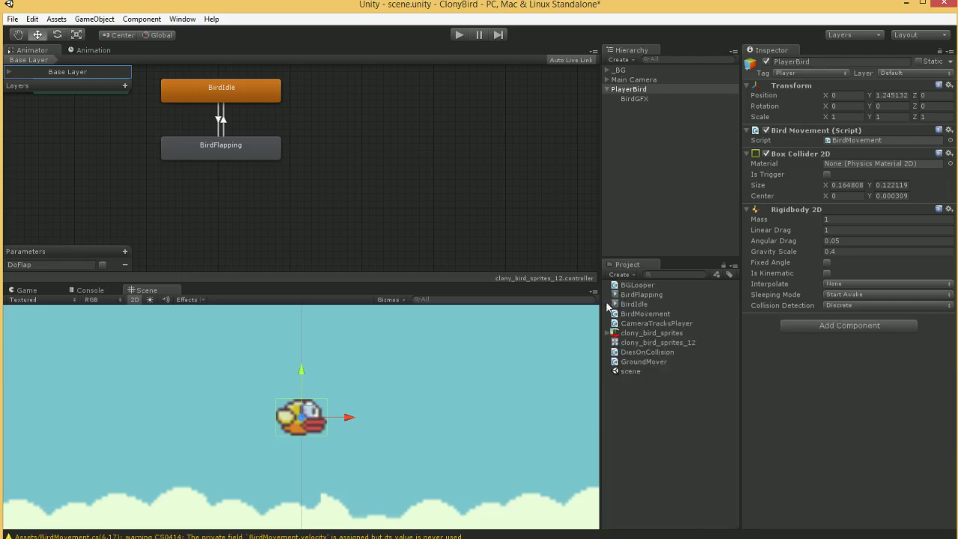
pyautogui.click(647, 352)
pyautogui.press('Delete')
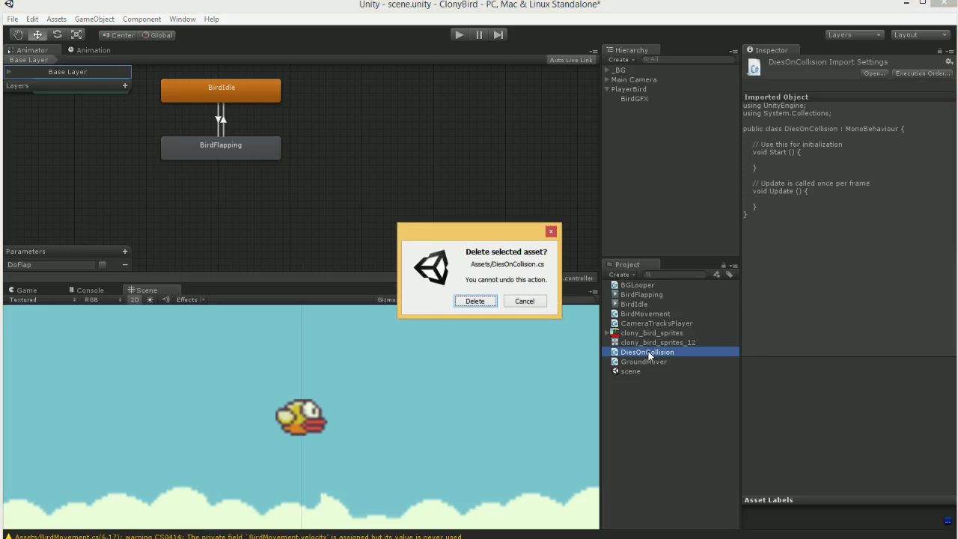
pyautogui.press('Return')
# Open the BirdMovement script in MonoDevelop, start a void OnCollisionEnter2D(Collision2D collision) method below FixedUpdate, and save the script.
pyautogui.doubleClick(654, 313)
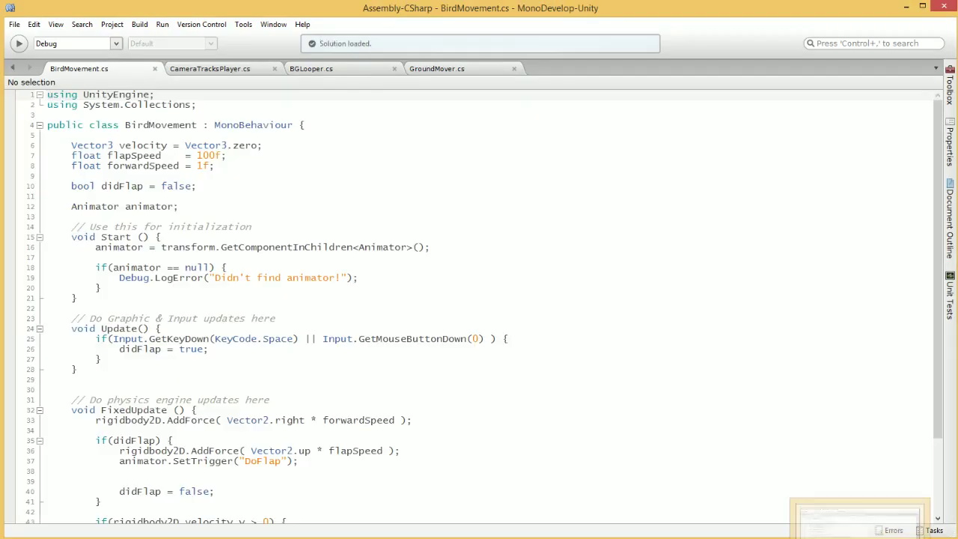
pyautogui.scroll(-3, 47, 212)
pyautogui.click(81, 497)
pyautogui.press('Return')
pyautogui.press('Return')
pyautogui.write('void OnC')
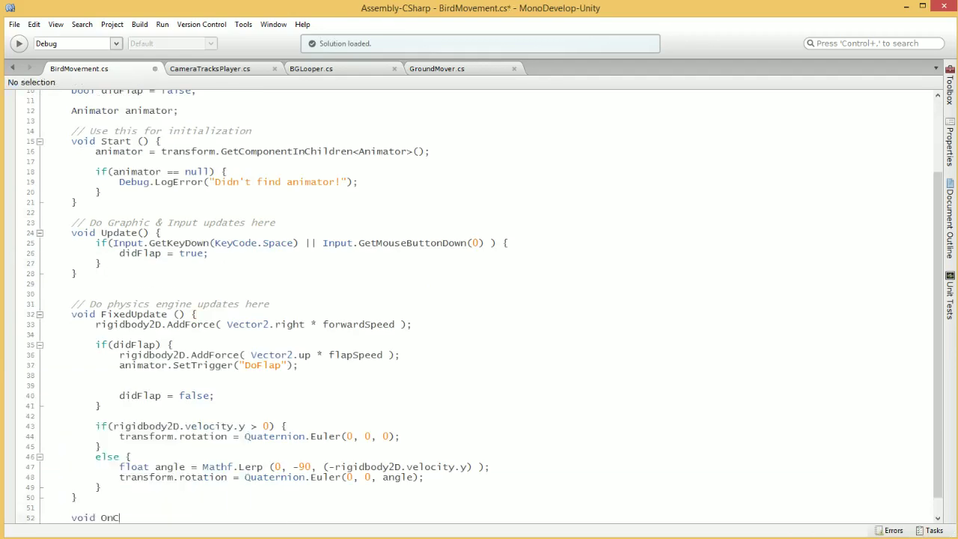
pyautogui.write('ollisionEnter2D(')
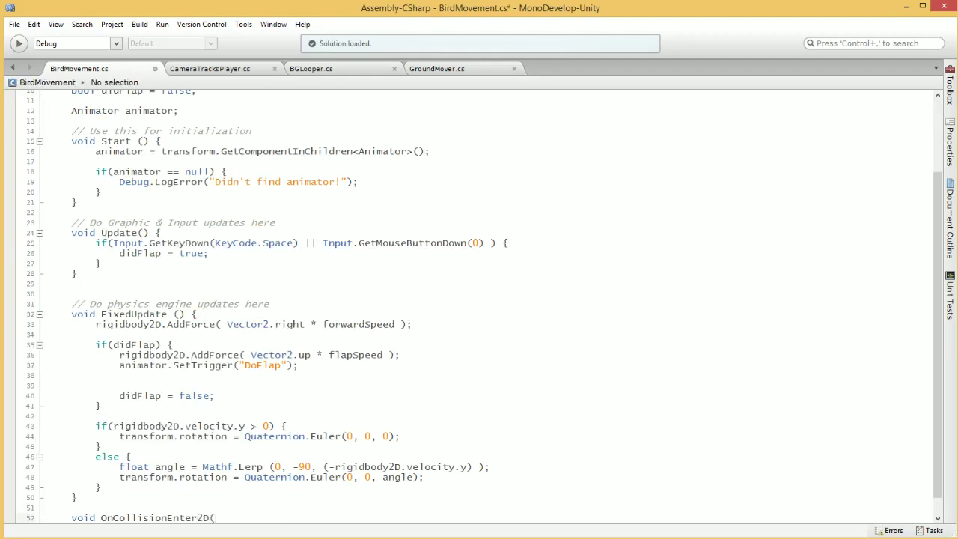
pyautogui.write('Collisi')
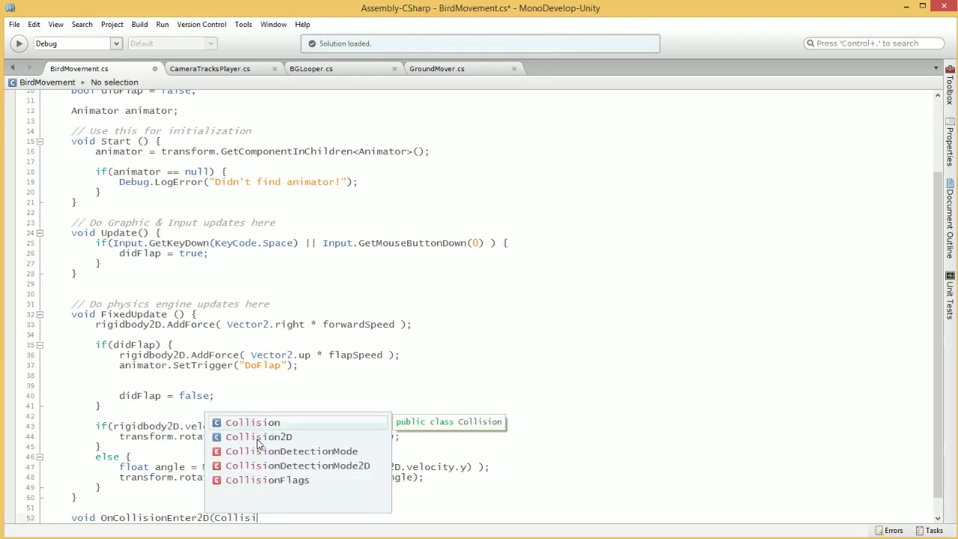
pyautogui.write('on2D collision) {')
pyautogui.press('Return')
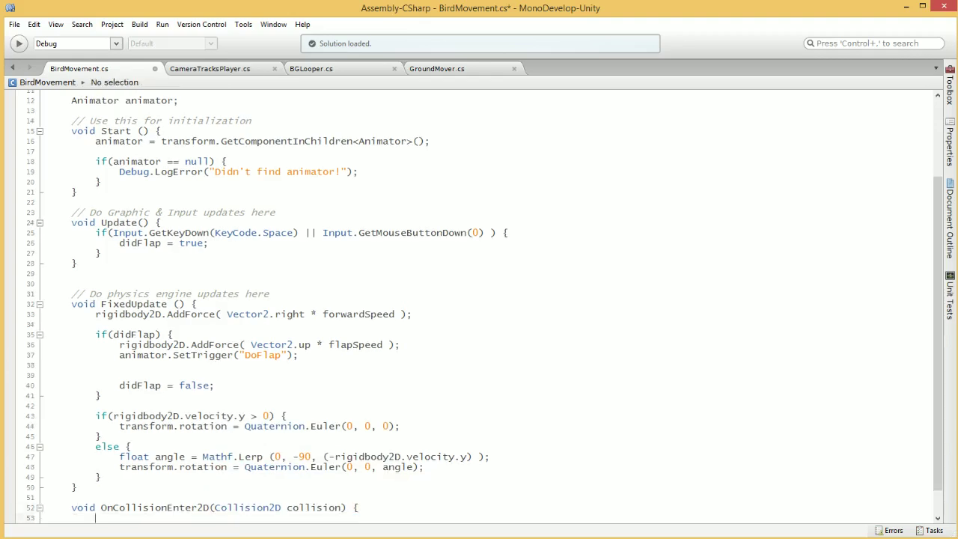
pyautogui.hotkey('ctrl', 's')
# Switch to Unity and create a new animation clip named BirdDeath for the BirdGFX object.
pyautogui.hotkey('alt', 'Tab')
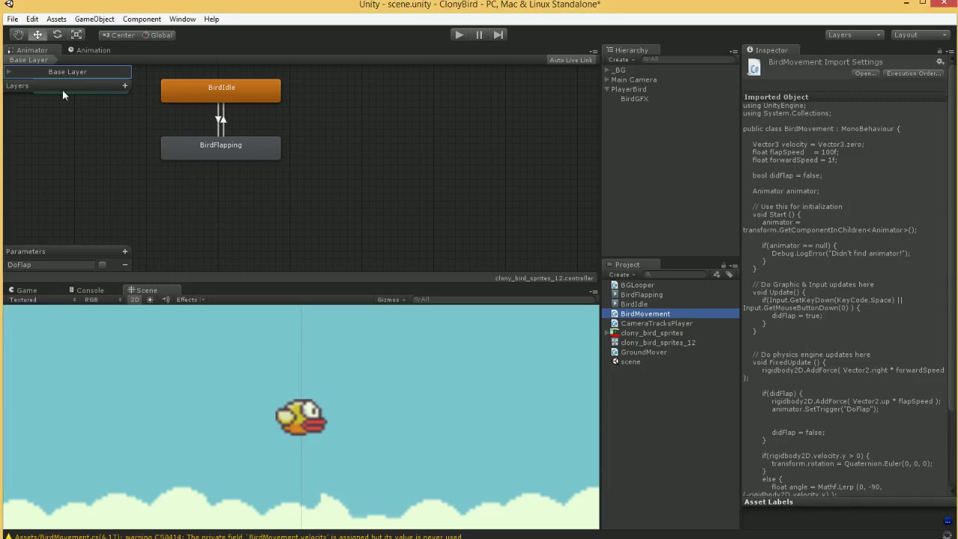
pyautogui.click(90, 50)
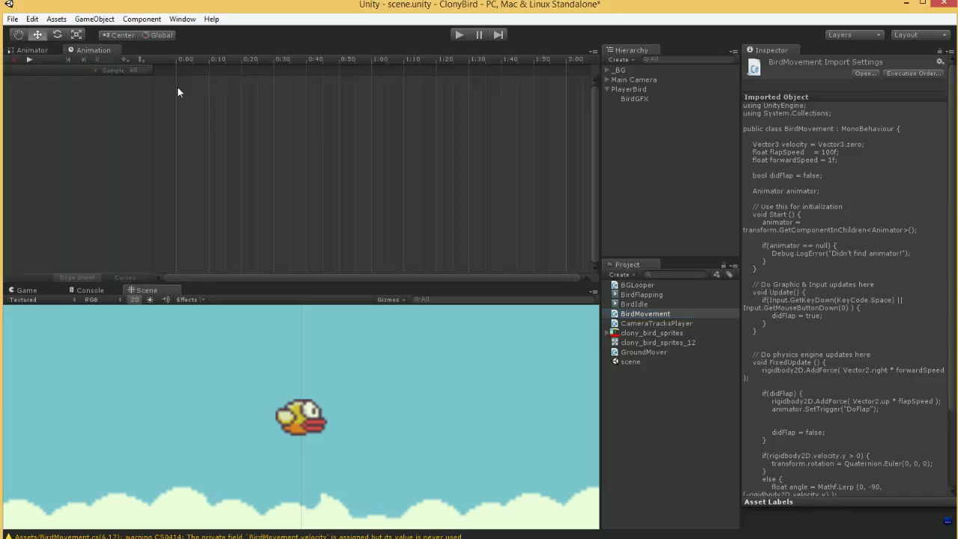
pyautogui.click(638, 98)
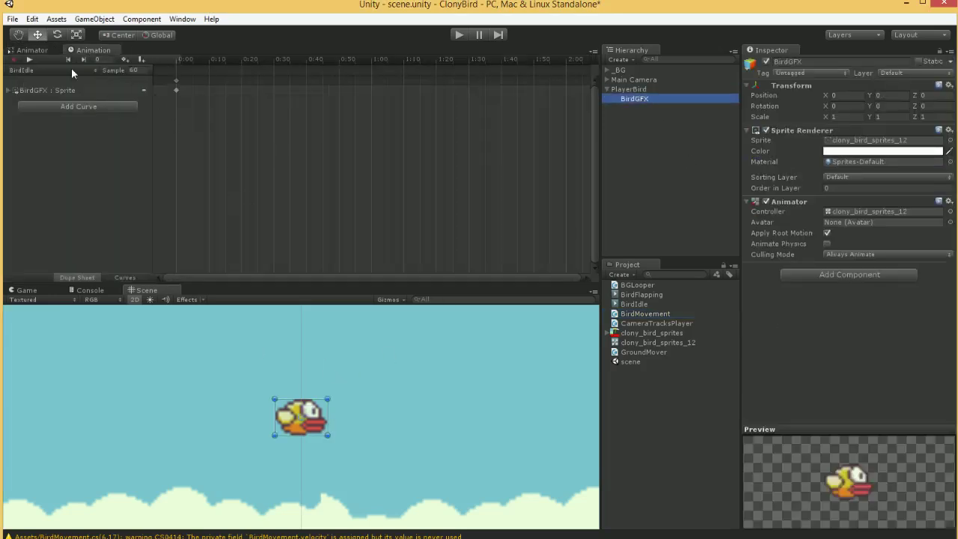
pyautogui.click(71, 70)
pyautogui.click(64, 112)
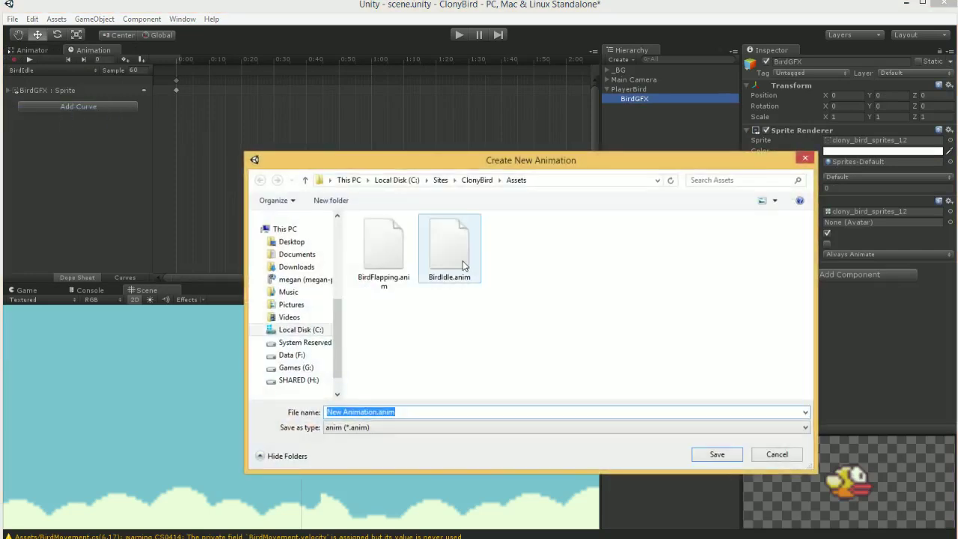
pyautogui.write('BirdDeath')
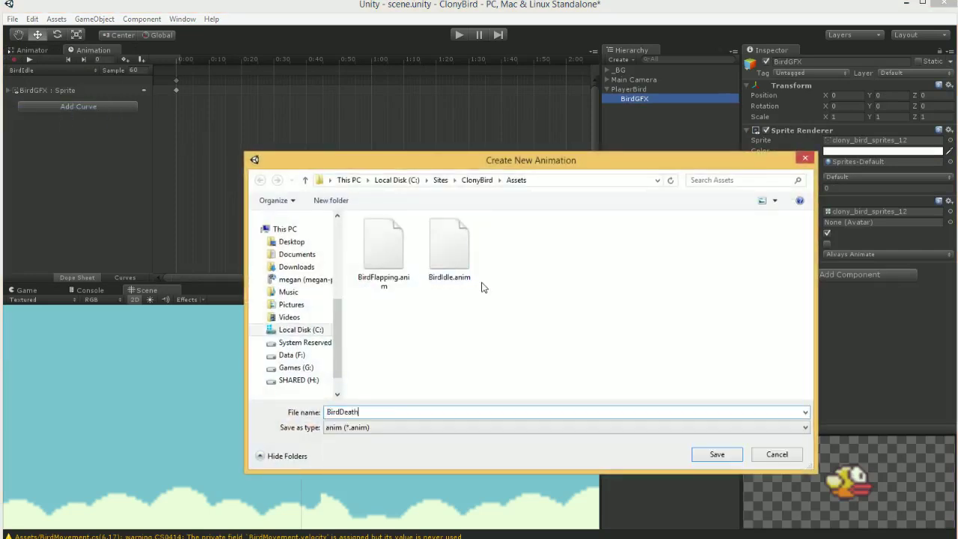
pyautogui.press('Return')
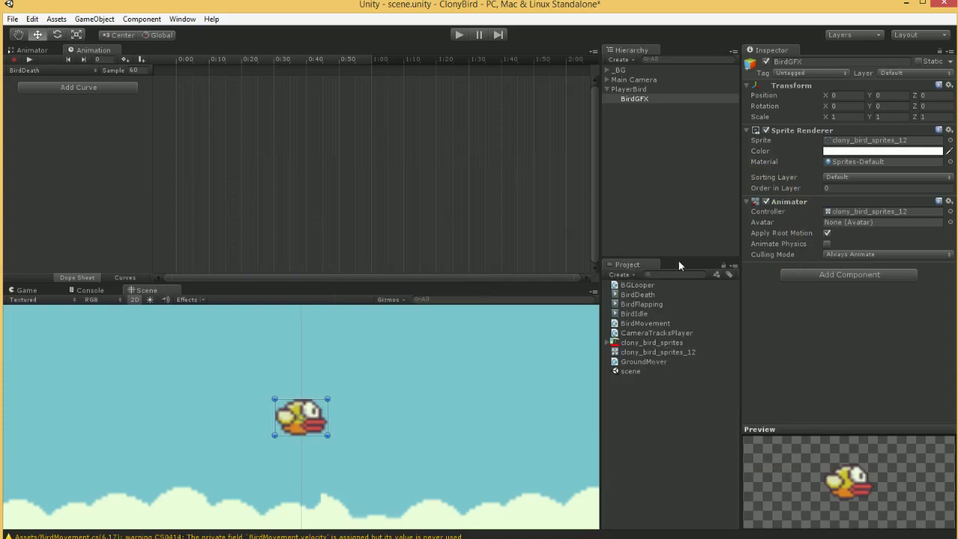
# Place the clony_bird_sprites_30 sprite at 0:00 in the BirdDeath clip, play the clip briefly, and save the scene.
pyautogui.click(611, 343)
pyautogui.scroll(-3, 672, 404)
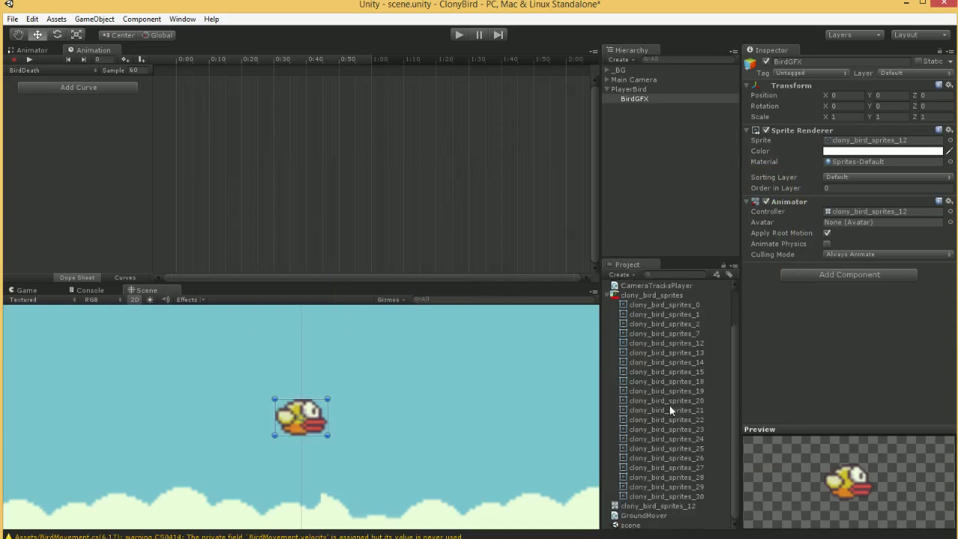
pyautogui.click(688, 493)
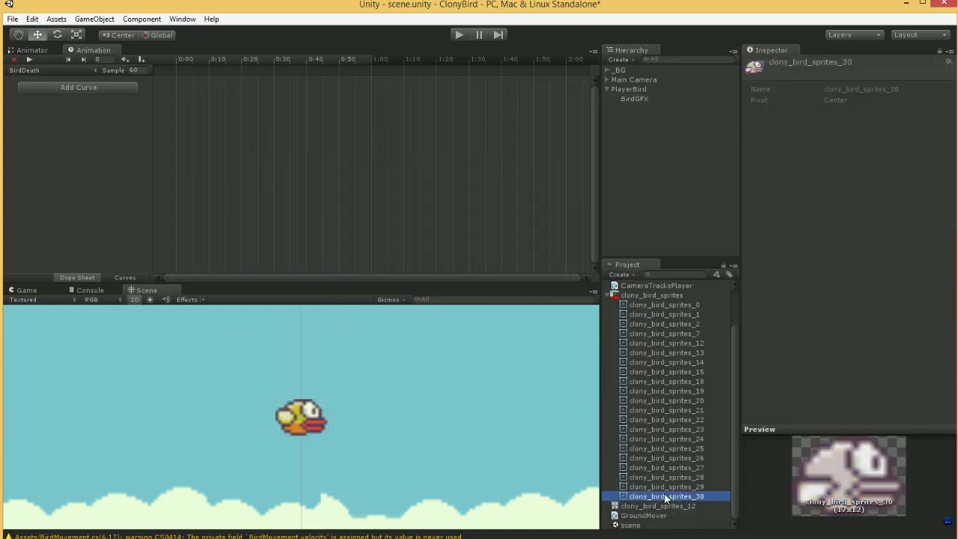
pyautogui.moveTo(665, 497); pyautogui.dragTo(178, 83)
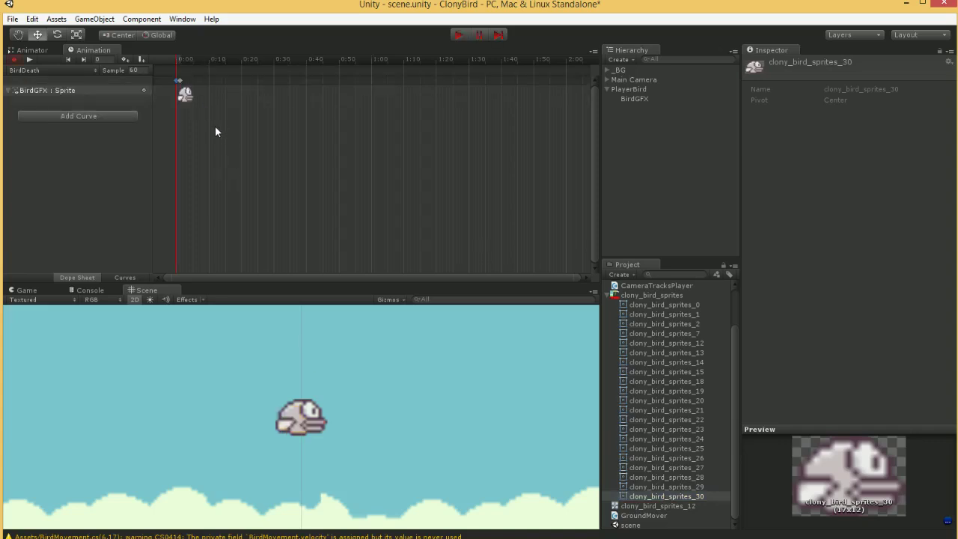
pyautogui.click(31, 61)
pyautogui.click(29, 60)
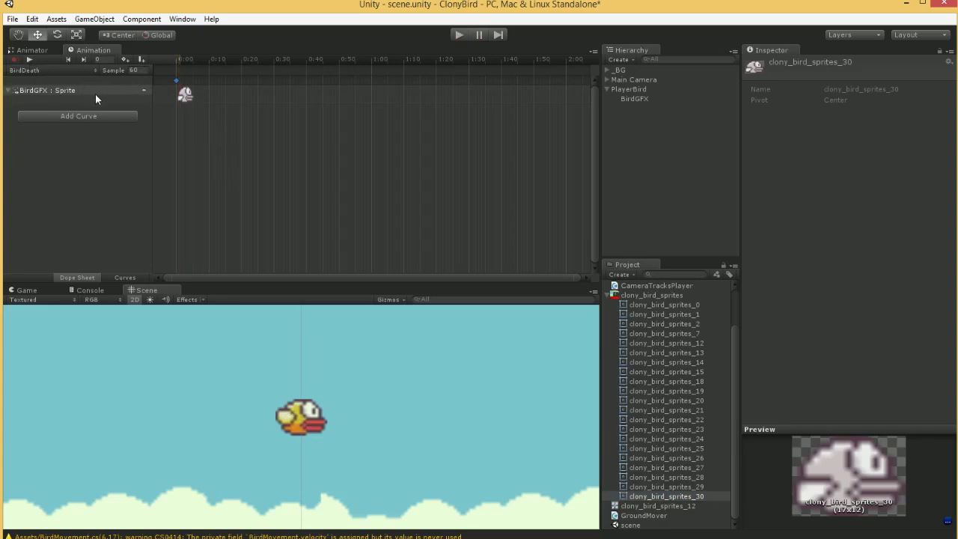
pyautogui.hotkey('ctrl', 's')
# In the Animator graph, move the BirdDeath state to an empty area clear of BirdIdle and BirdFlapping.
pyautogui.click(37, 51)
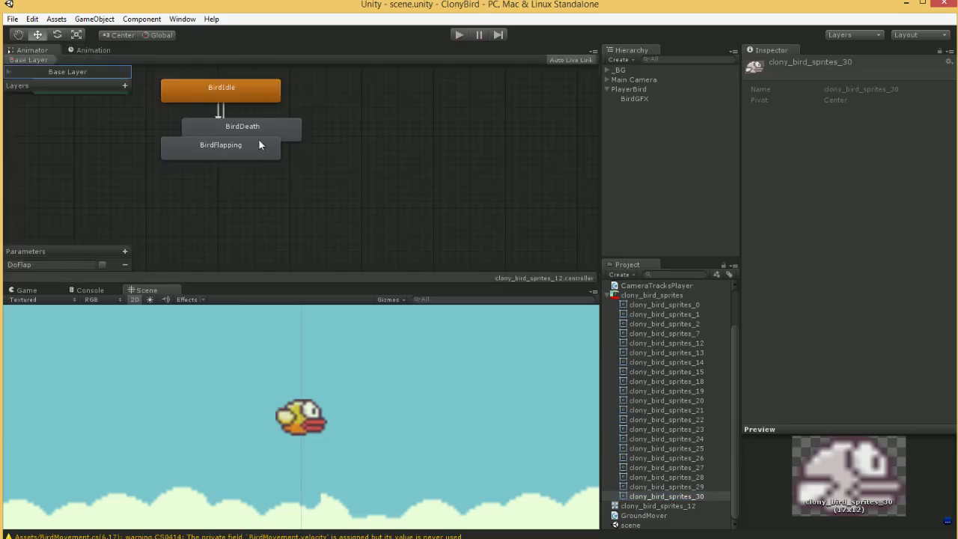
pyautogui.moveTo(262, 131); pyautogui.dragTo(414, 139)
pyautogui.click(370, 204)
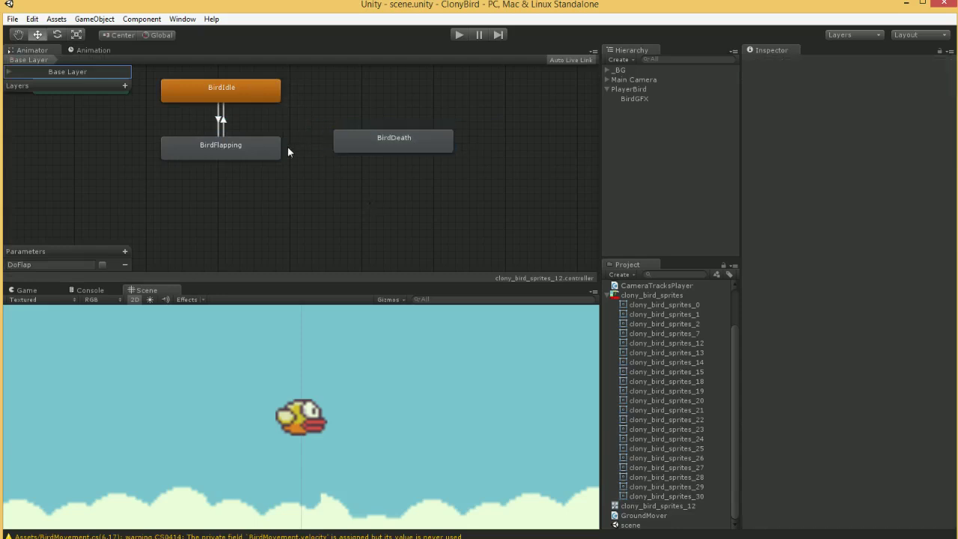
# Add a Trigger parameter named Death to the Animator controller.
pyautogui.click(125, 251)
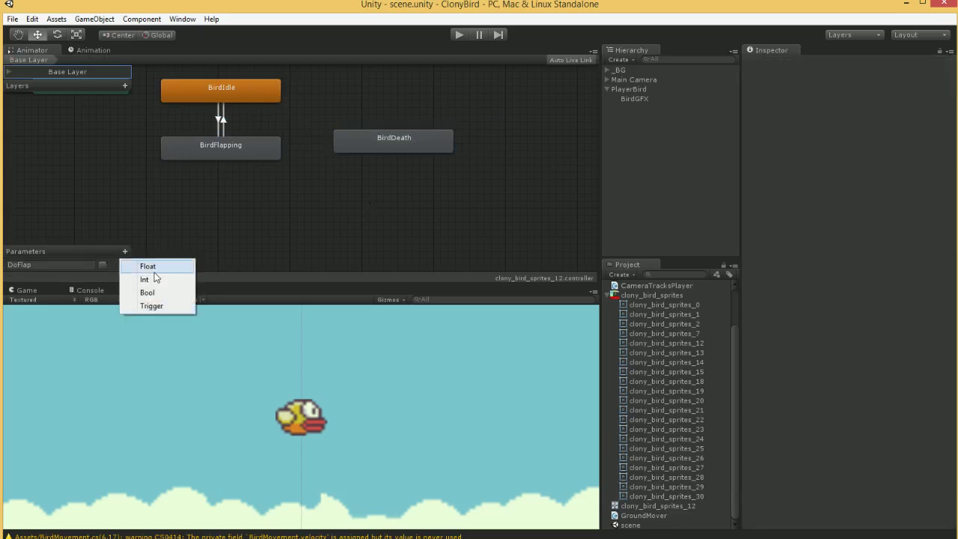
pyautogui.click(154, 306)
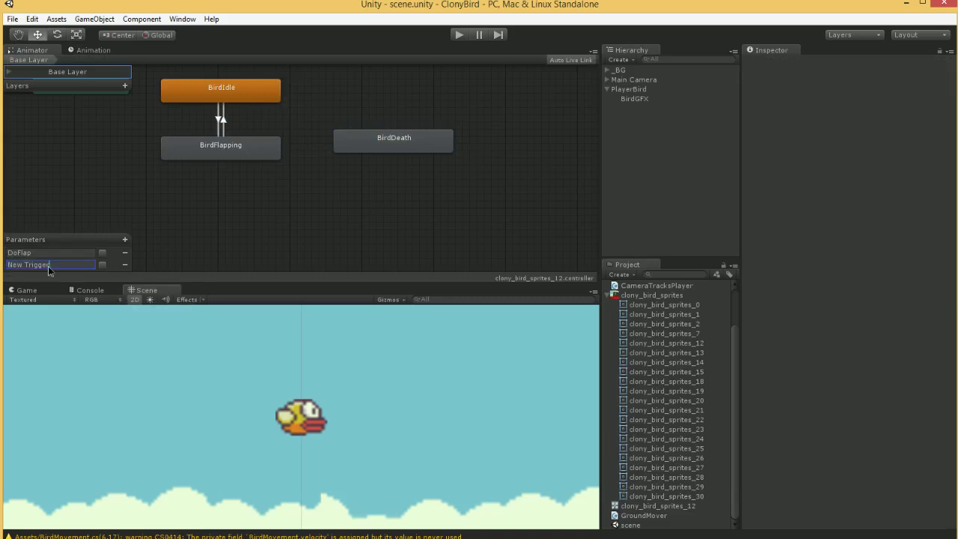
pyautogui.write('Death')
# Create a transition from BirdIdle to BirdDeath and set its condition to the Death trigger.
pyautogui.rightClick(253, 104)
pyautogui.click(281, 110)
pyautogui.click(372, 145)
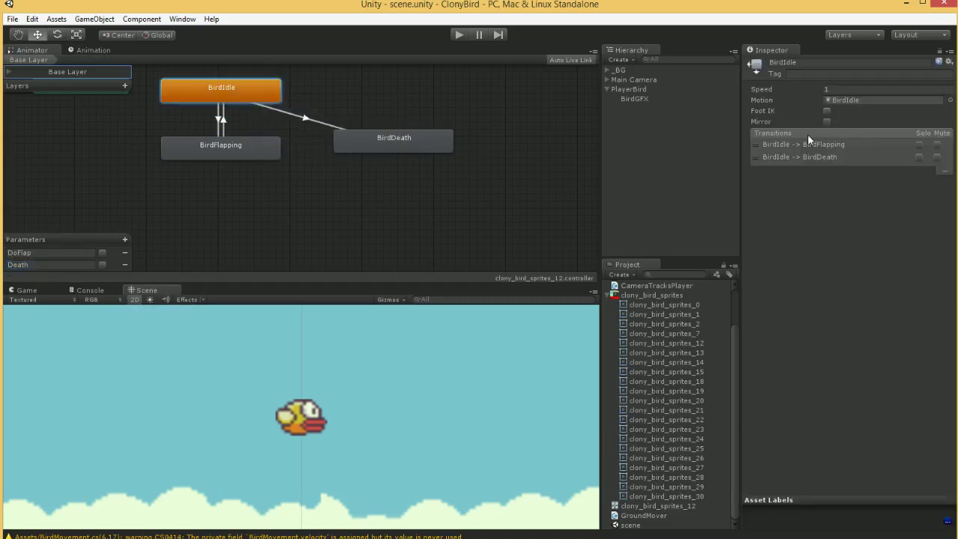
pyautogui.click(304, 120)
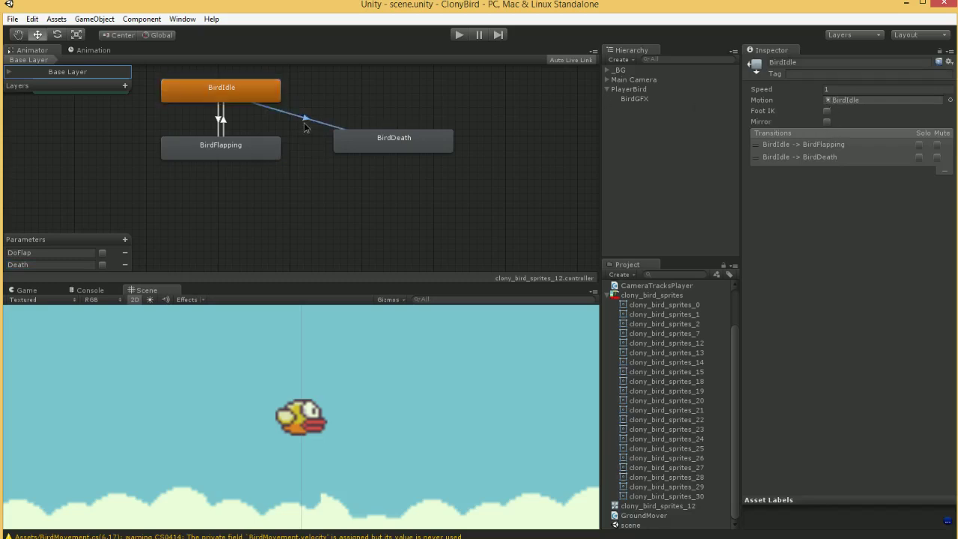
pyautogui.click(827, 334)
pyautogui.click(814, 358)
pyautogui.click(417, 150)
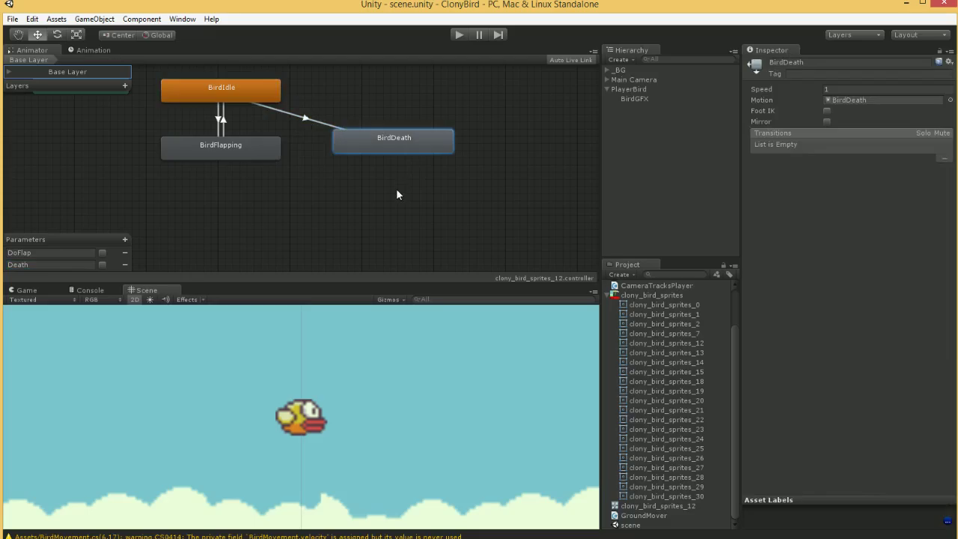
pyautogui.click(396, 191)
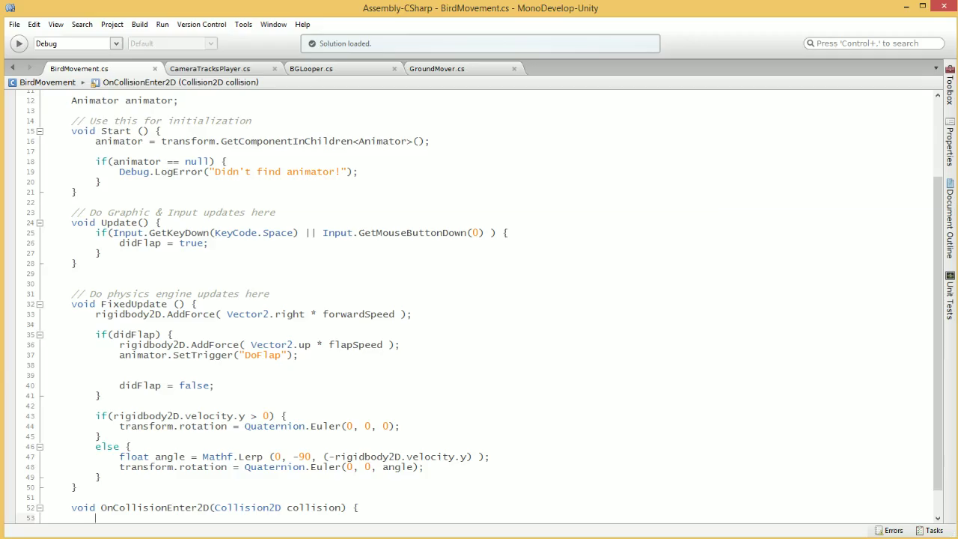
# In MonoDevelop, copy the animator.SetTrigger line from FixedUpdate into OnCollisionEnter2D, change its trigger name to "Death", and save the script.
pyautogui.scroll(-1, 479, 306)
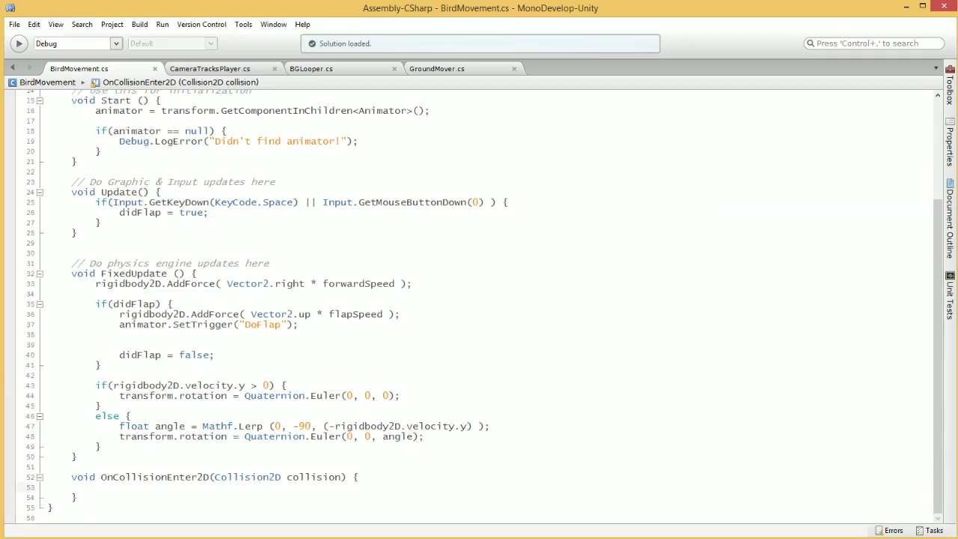
pyautogui.tripleClick(143, 324)
pyautogui.hotkey('ctrl', 'c')
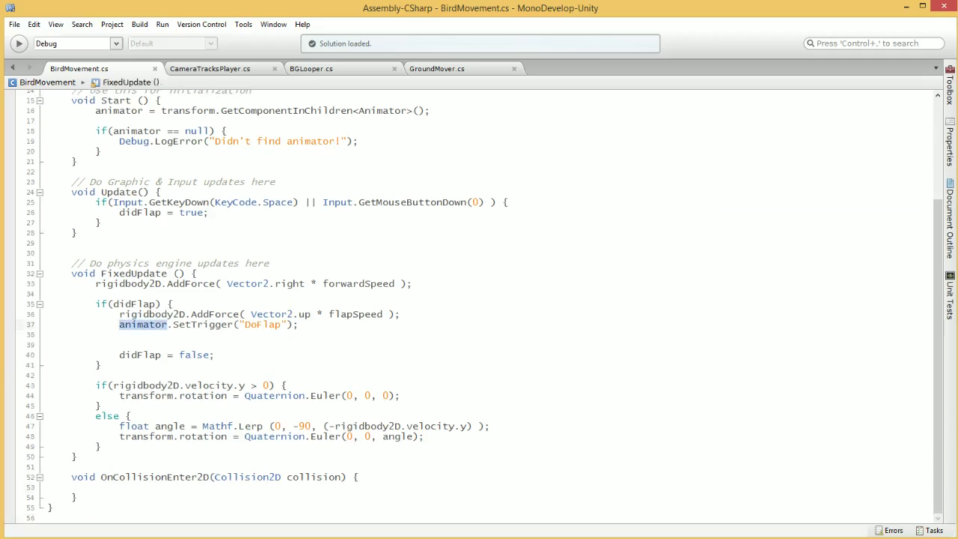
pyautogui.click(96, 488)
pyautogui.hotkey('ctrl', 'v')
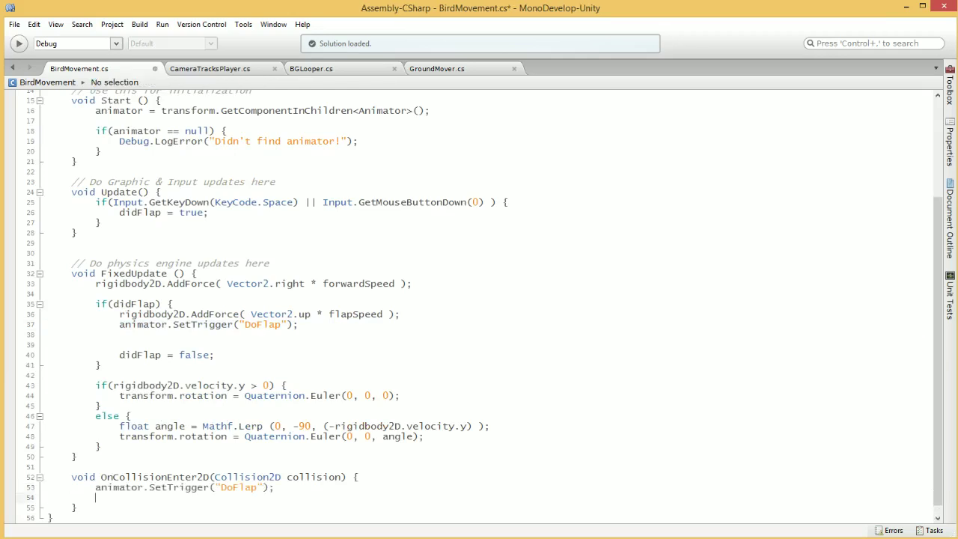
pyautogui.press('BackSpace')
pyautogui.press('BackSpace')
pyautogui.press('BackSpace')
pyautogui.press('BackSpace')
pyautogui.press('BackSpace')
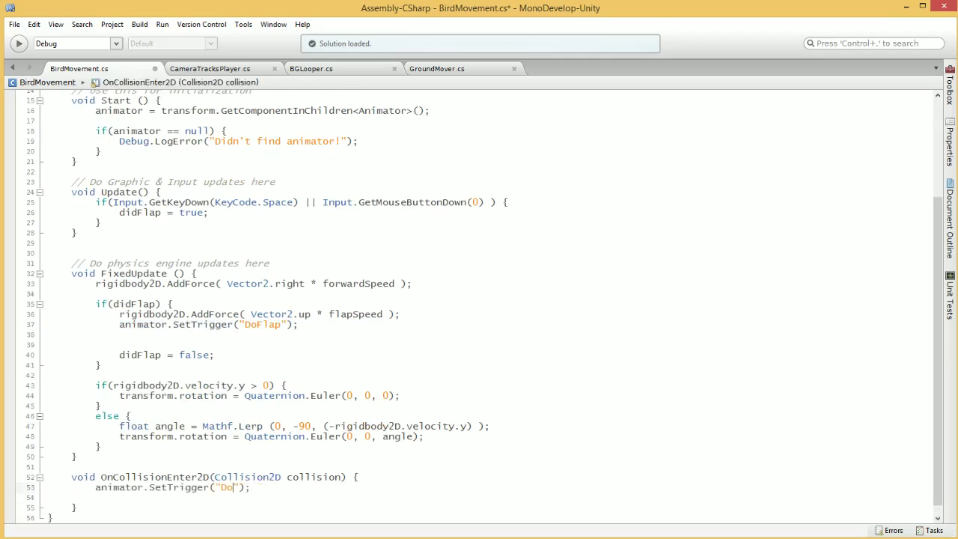
pyautogui.write('eath')
pyautogui.hotkey('ctrl', 's')
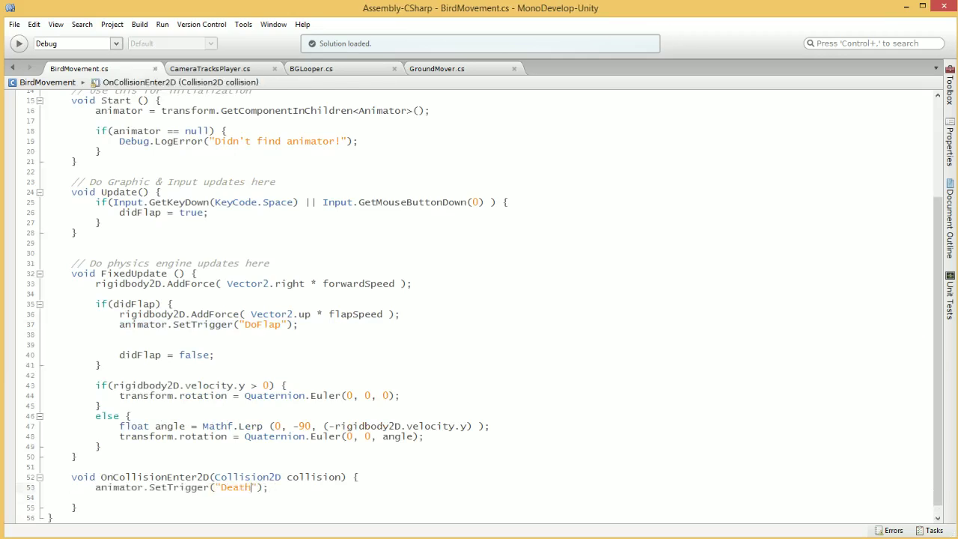
# Declare the field bool dead = false; below the Animator declaration in the BirdMovement class.
pyautogui.scroll(5, 479, 306)
pyautogui.click(180, 206)
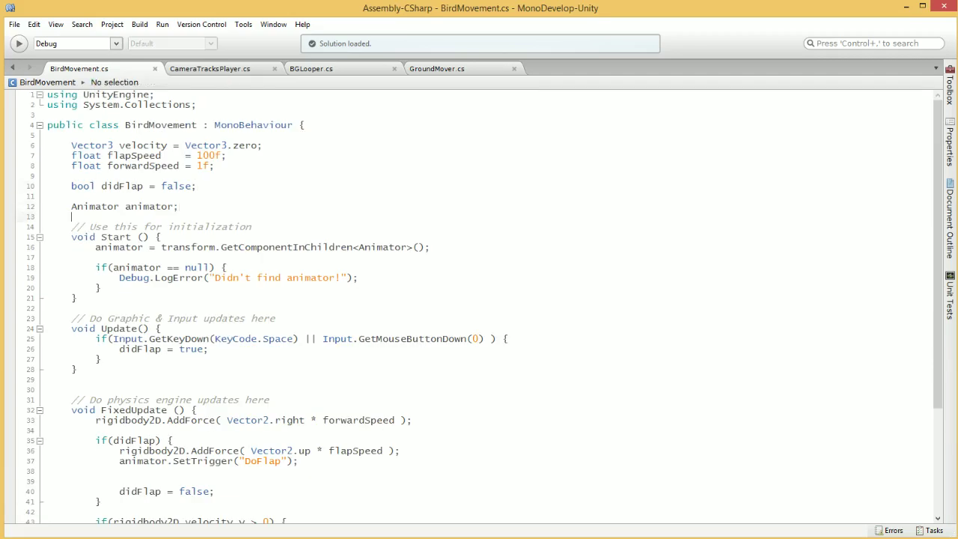
pyautogui.press('Return')
pyautogui.press('Return')
pyautogui.press('Up')
pyautogui.write('bool dead ')
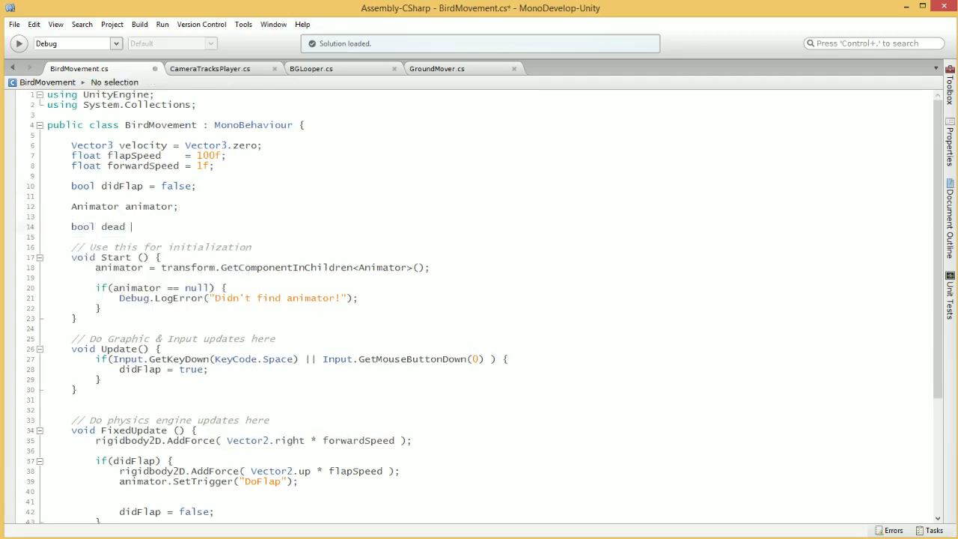
pyautogui.write('= false;')
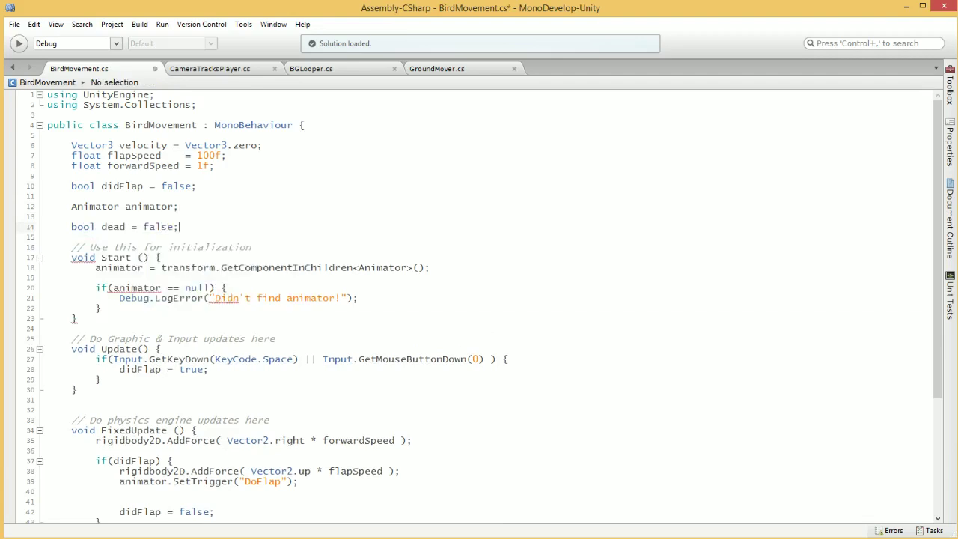
# Add an if(dead) return; check at the start of FixedUpdate, above the forward AddForce line, and save the script.
pyautogui.scroll(-5, 74, 319)
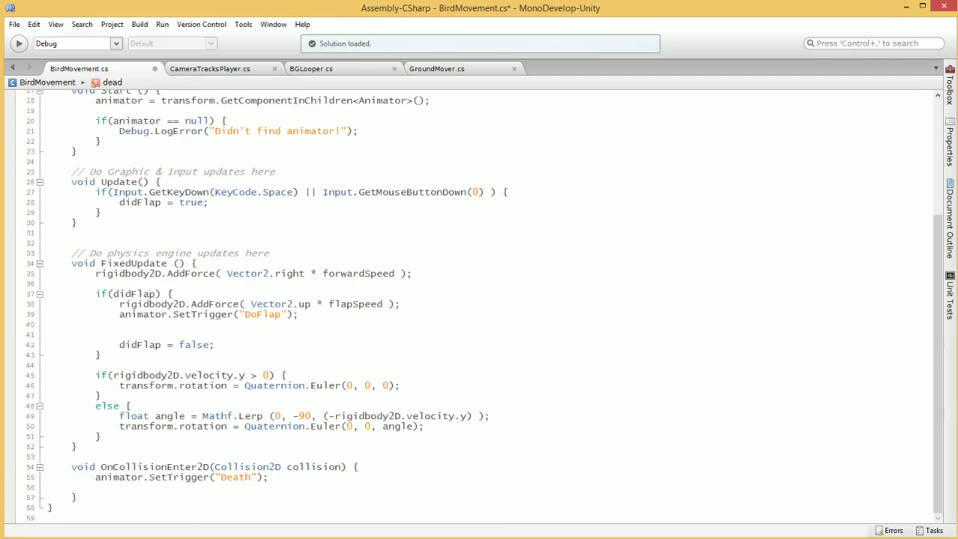
pyautogui.click(197, 263)
pyautogui.press('Return')
pyautogui.press('Return')
pyautogui.press('Up')
pyautogui.press('Return')
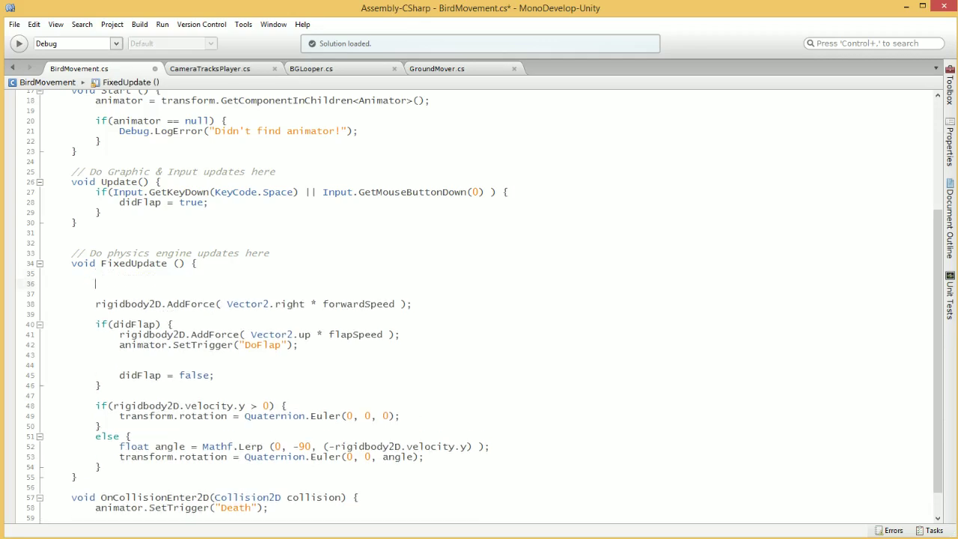
pyautogui.write('if(dead)')
pyautogui.press('Return')
pyautogui.write('return;')
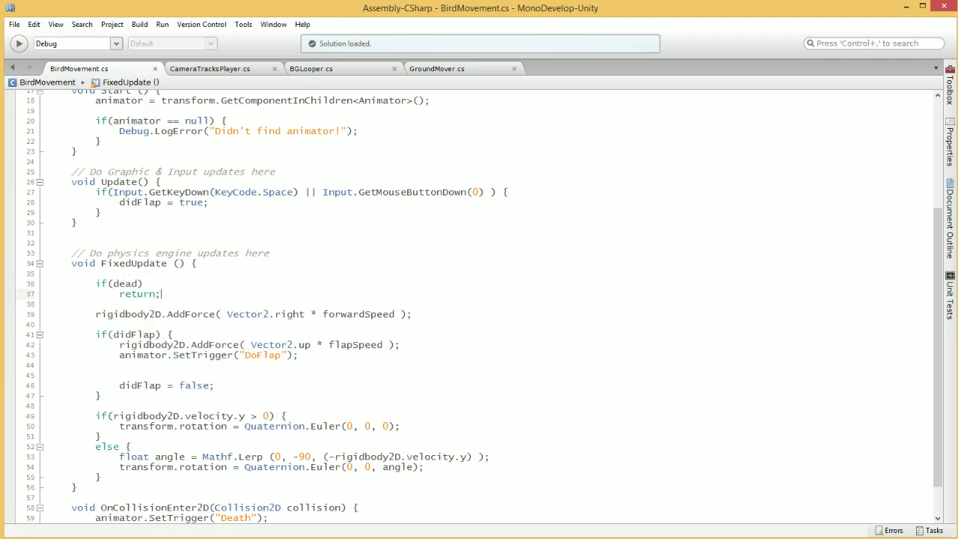
pyautogui.tripleClick(127, 314)
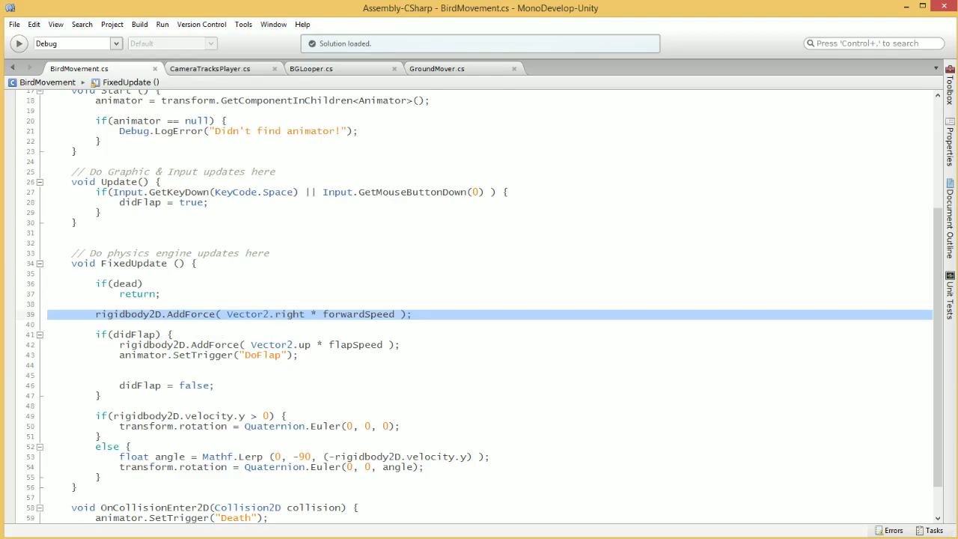
# Switch to Unity and playtest the game twice, flapping the bird and letting it hit the ground, stopping play mode after each run.
pyautogui.hotkey('alt', 'Tab')
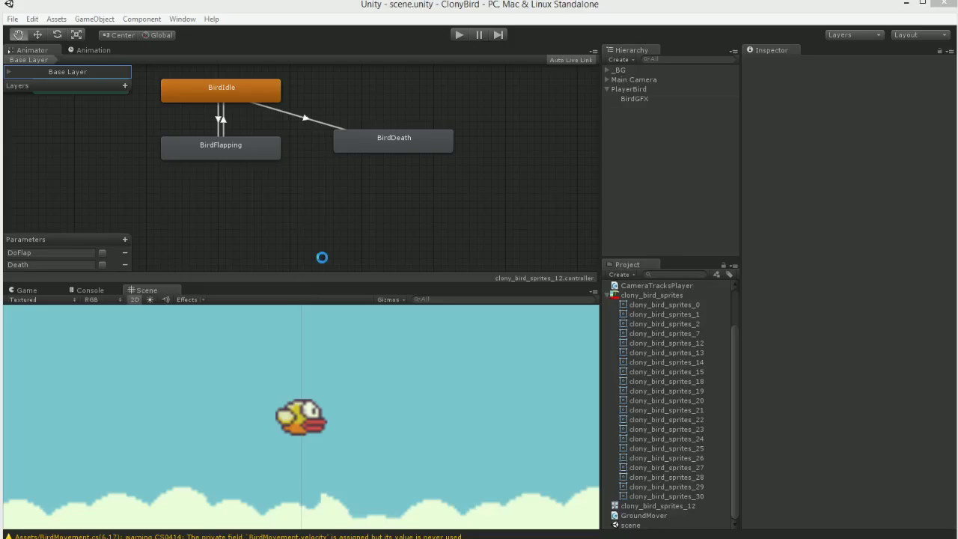
pyautogui.click(459, 35)
pyautogui.click(352, 434)
pyautogui.click(352, 433)
pyautogui.click(352, 433)
pyautogui.click(352, 433)
pyautogui.click(352, 432)
pyautogui.click(352, 433)
pyautogui.click(351, 432)
pyautogui.click(349, 430)
pyautogui.click(349, 430)
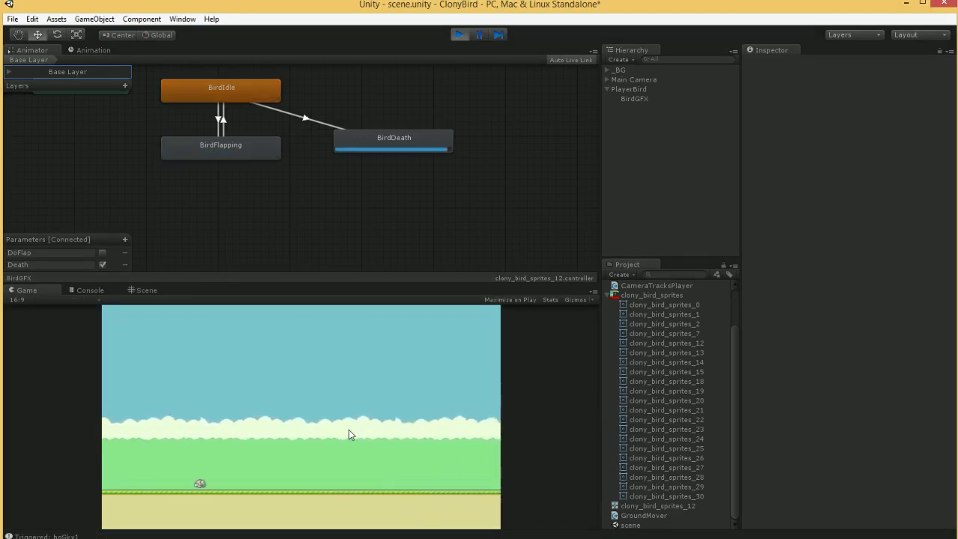
pyautogui.click(346, 429)
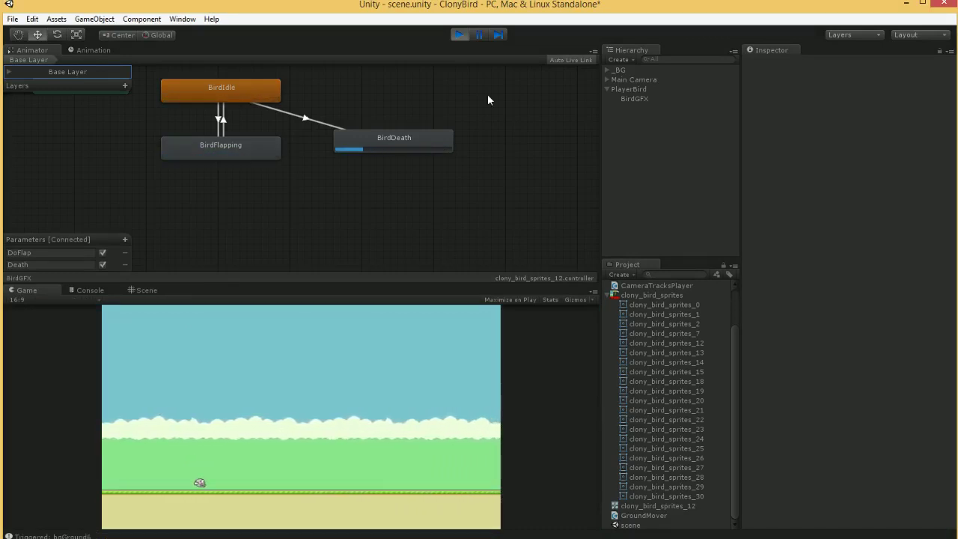
pyautogui.click(458, 36)
pyautogui.hotkey('ctrl', 'p')
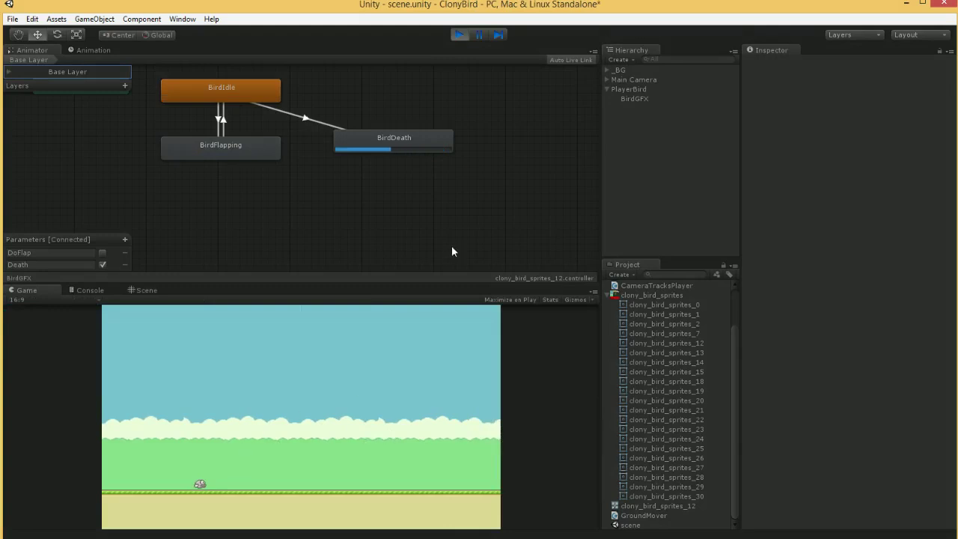
pyautogui.click(331, 391)
pyautogui.click(458, 35)
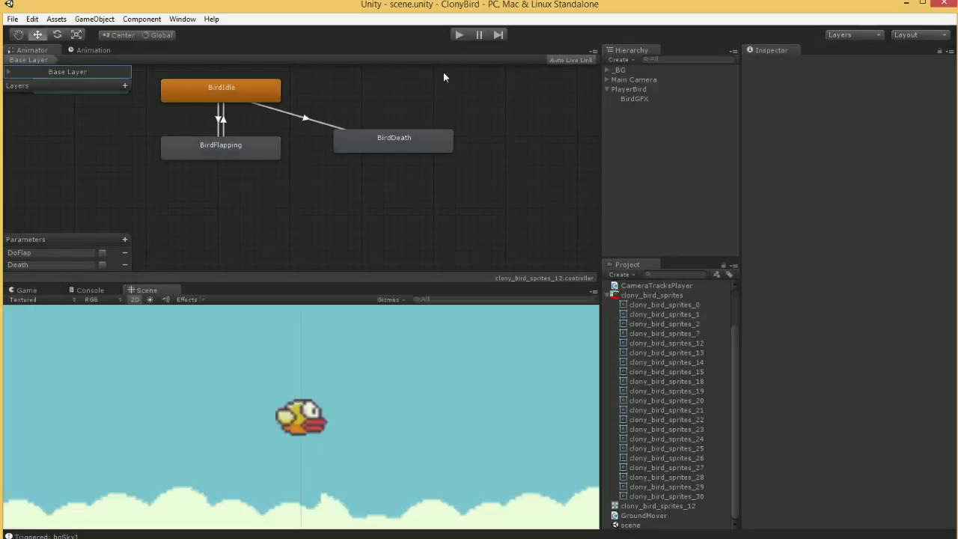
# Switch to MonoDevelop, add dead = true; below the Death trigger line in OnCollisionEnter2D, and save the script.
pyautogui.hotkey('alt', 'Tab')
pyautogui.scroll(-1, 479, 306)
pyautogui.click(73, 456)
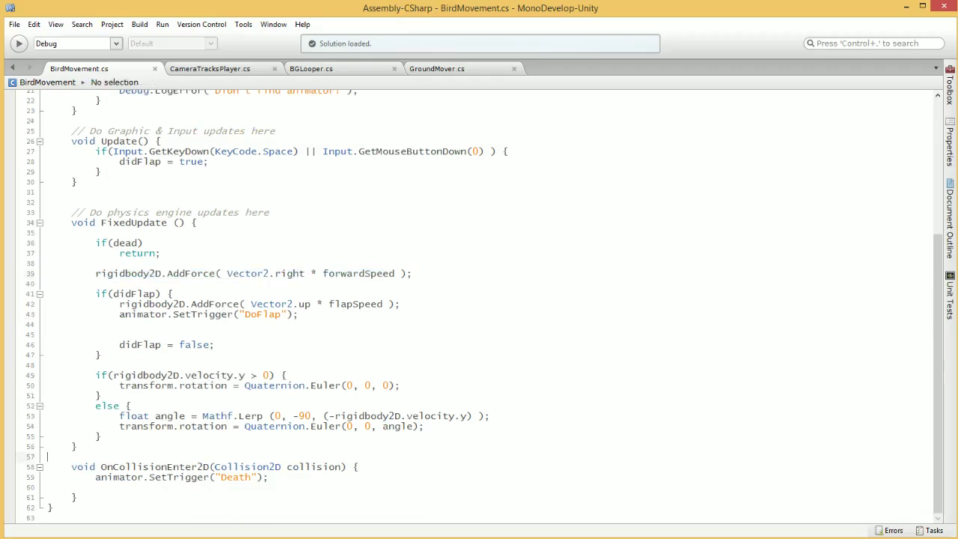
pyautogui.press('Down')
pyautogui.press('Down')
pyautogui.press('Down')
pyautogui.write('dead = true;')
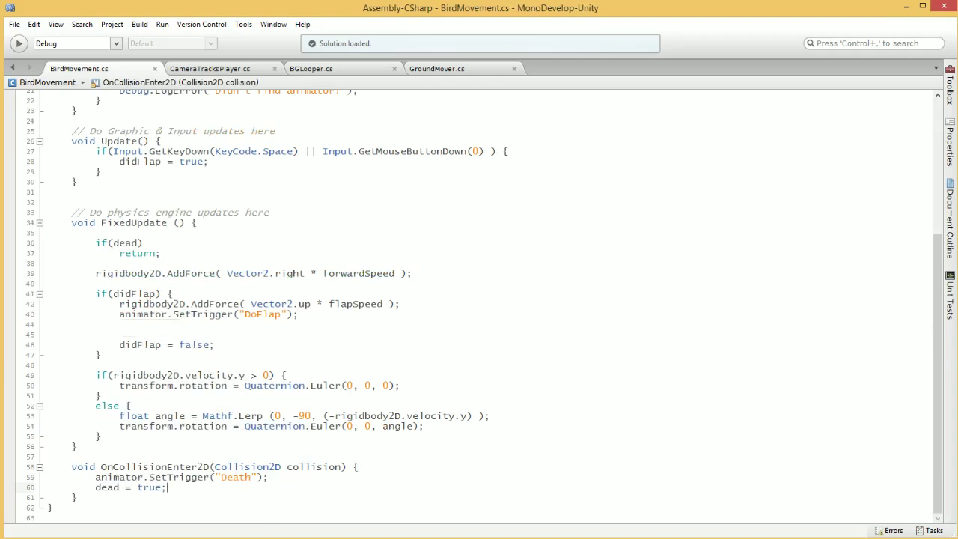
# Switch to Unity, playtest the bird's flap and rotation briefly, and stop play mode.
pyautogui.hotkey('alt', 'Tab')
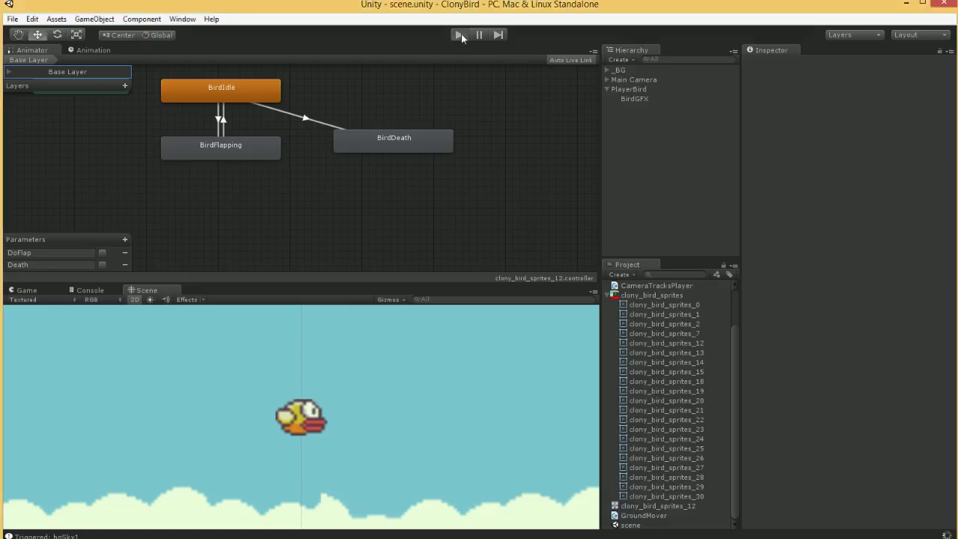
pyautogui.hotkey('ctrl', 'p')
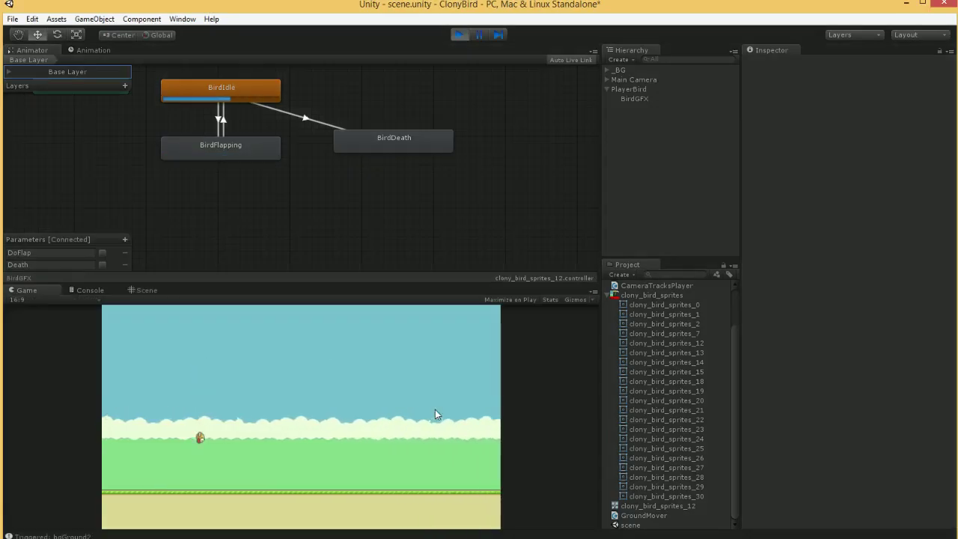
pyautogui.click(436, 409)
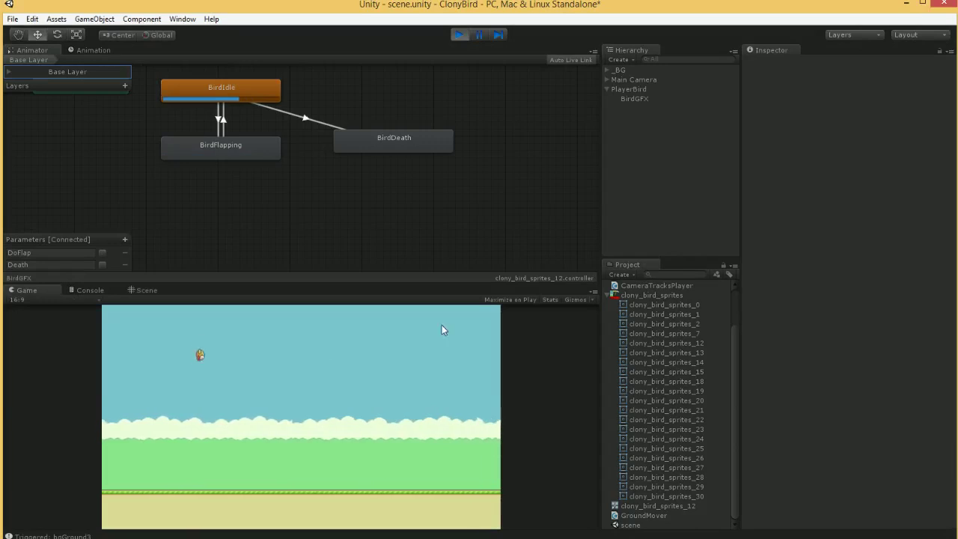
pyautogui.click(459, 37)
# In MonoDevelop, divide the negative y velocity in FixedUpdate's Mathf.Lerp angle calculation by 4f and save the script.
pyautogui.hotkey('alt', 'Tab')
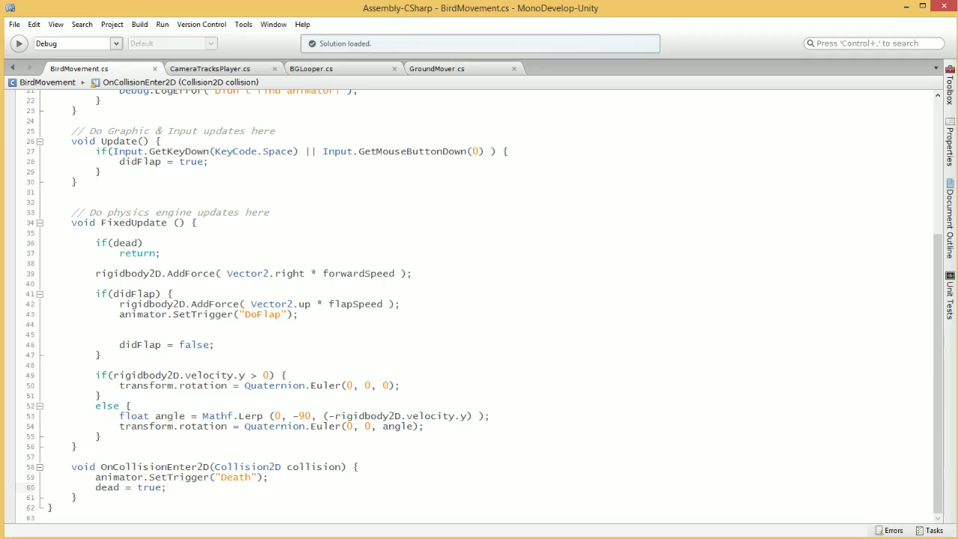
pyautogui.click(461, 417)
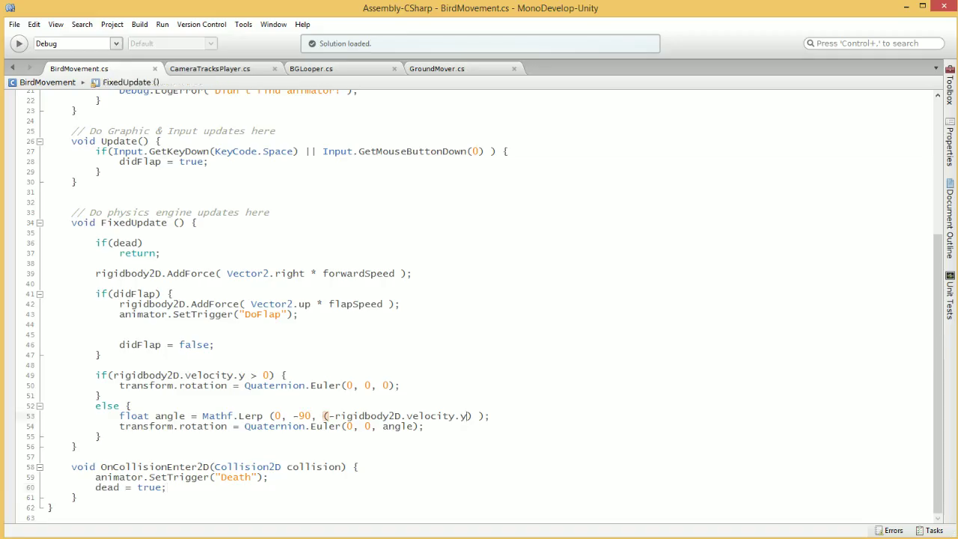
pyautogui.write('/ 4')
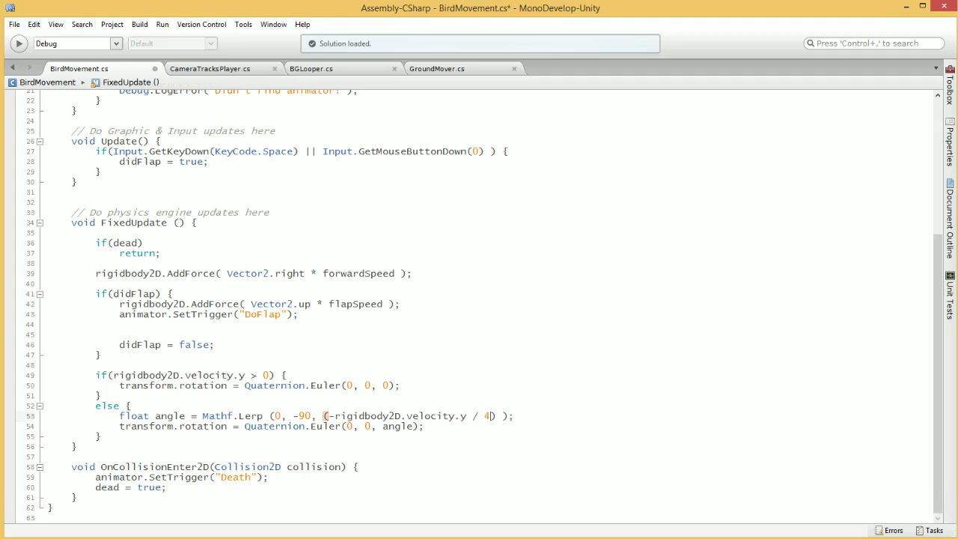
pyautogui.write('f')
pyautogui.hotkey('ctrl', 's')
# Switch to Unity, playtest the bird's falling rotation with several flaps, and stop play mode.
pyautogui.hotkey('alt', 'Tab')
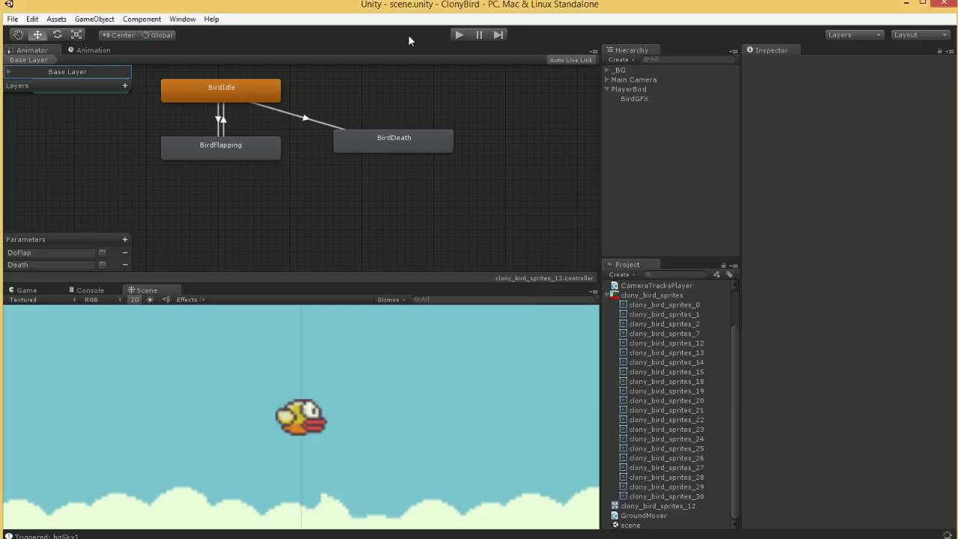
pyautogui.click(454, 36)
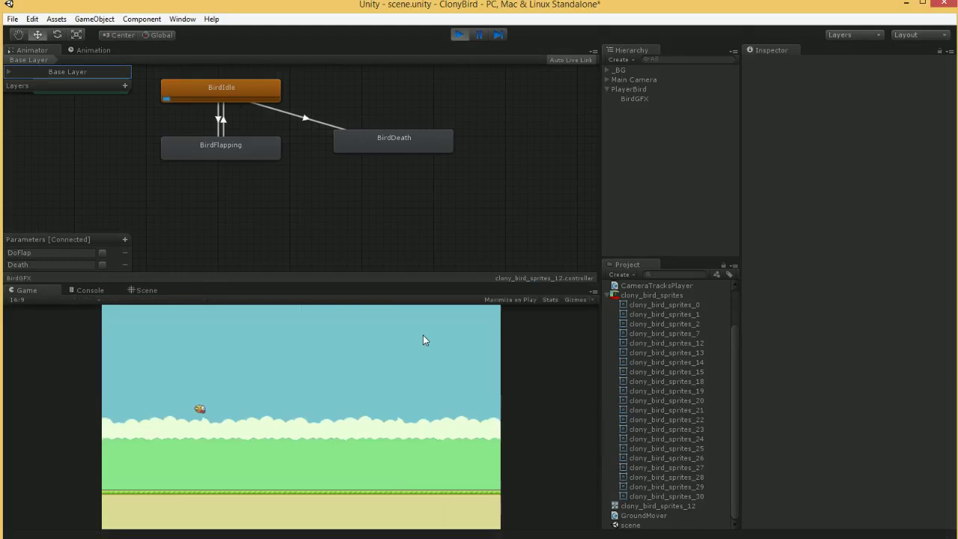
pyautogui.click(423, 335)
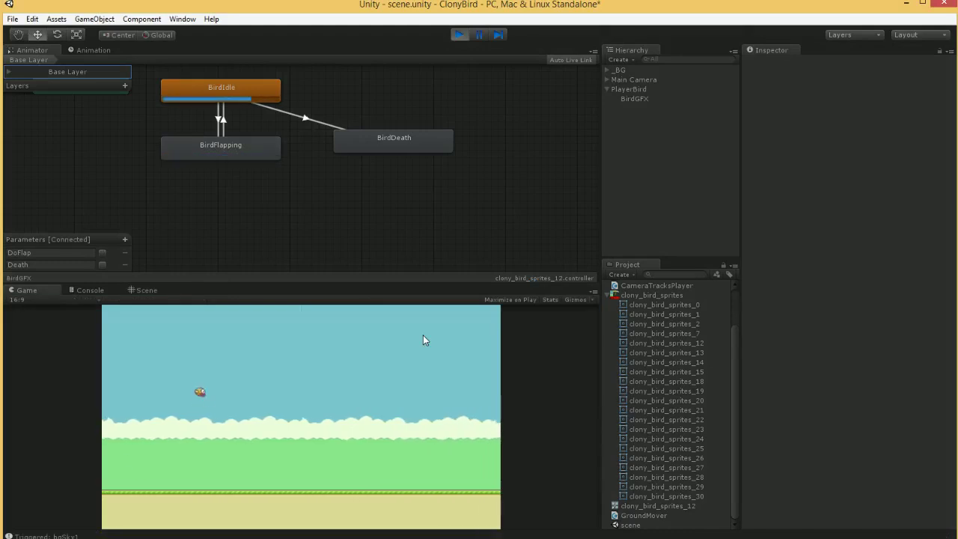
pyautogui.click(423, 335)
pyautogui.click(423, 335)
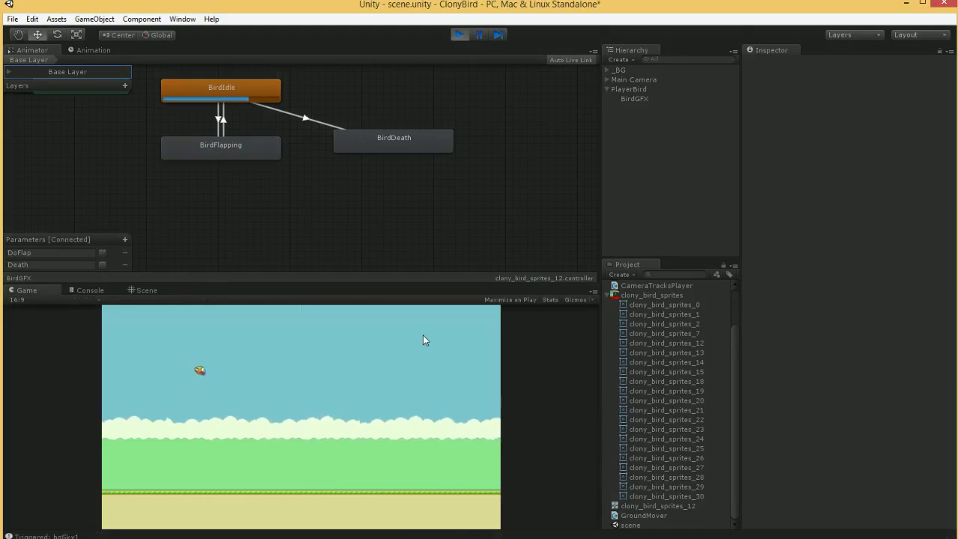
pyautogui.click(460, 36)
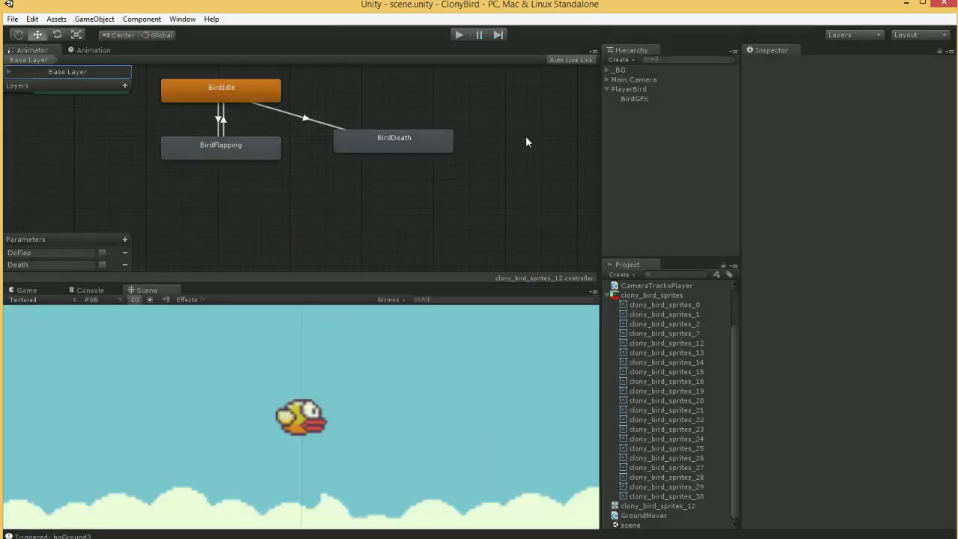
# In MonoDevelop, change the velocity divisor in the Mathf.Lerp angle calculation to 3f, save the script, and return to Unity.
pyautogui.hotkey('alt', 'Tab')
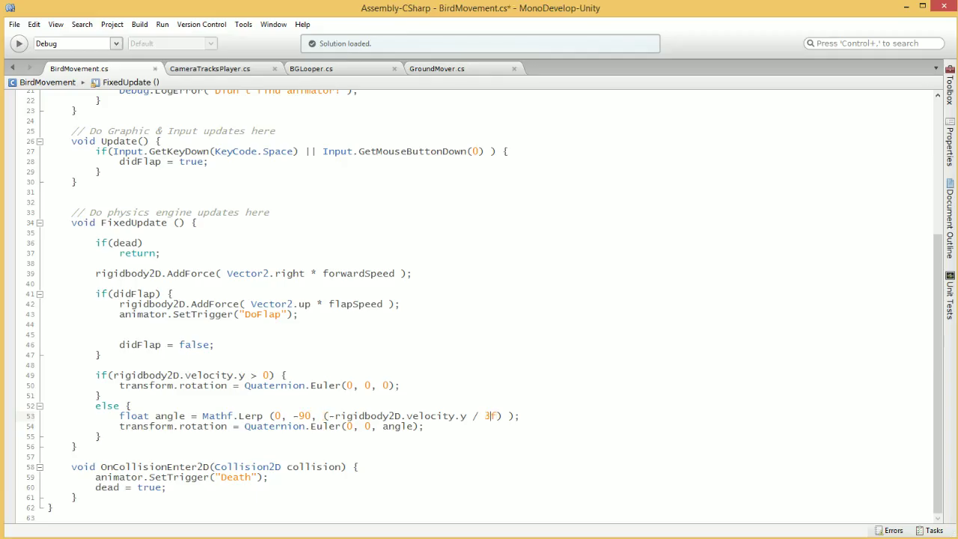
pyautogui.hotkey('alt', 'Tab')
# Playtest the game three times, letting the bird fall and hit the ground, stopping play mode after each run.
pyautogui.click(461, 35)
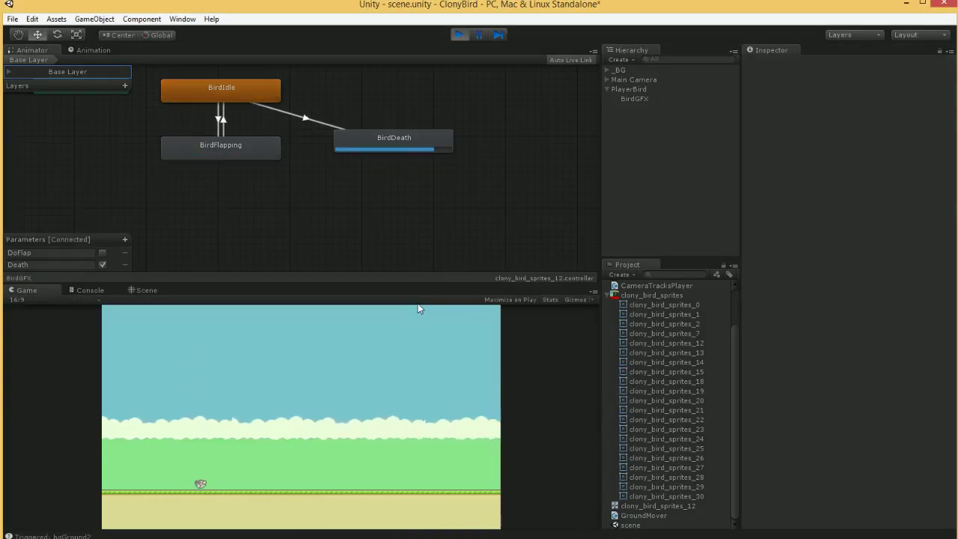
pyautogui.click(457, 37)
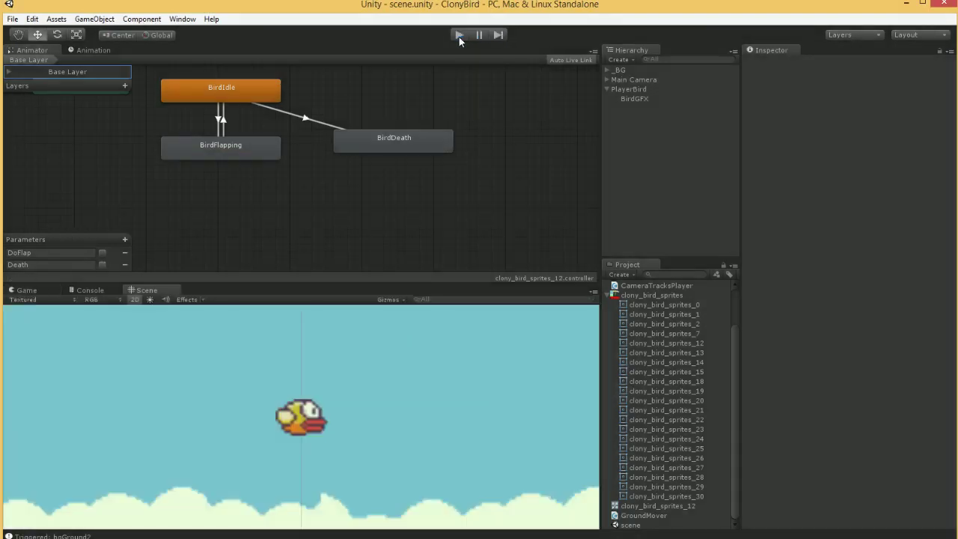
pyautogui.click(459, 37)
pyautogui.click(450, 377)
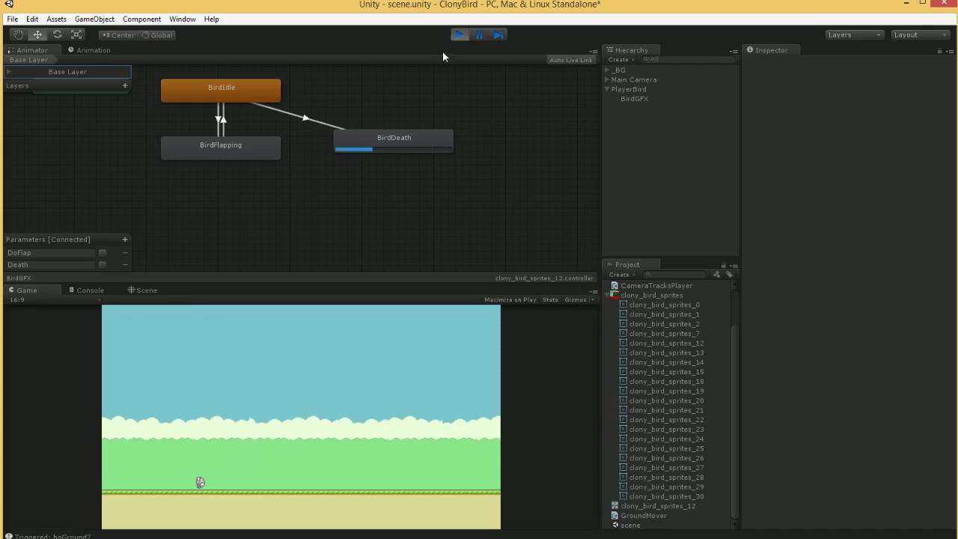
pyautogui.click(457, 36)
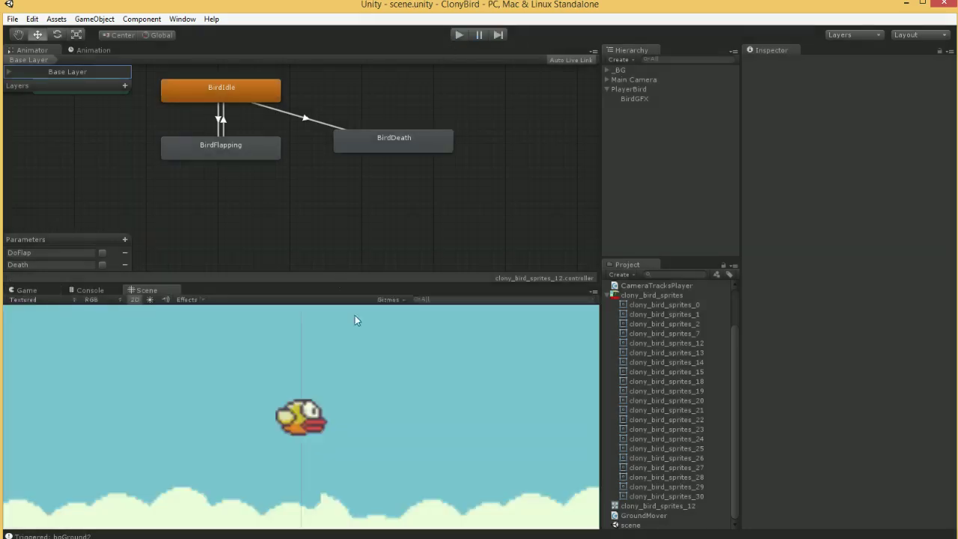
pyautogui.click(466, 33)
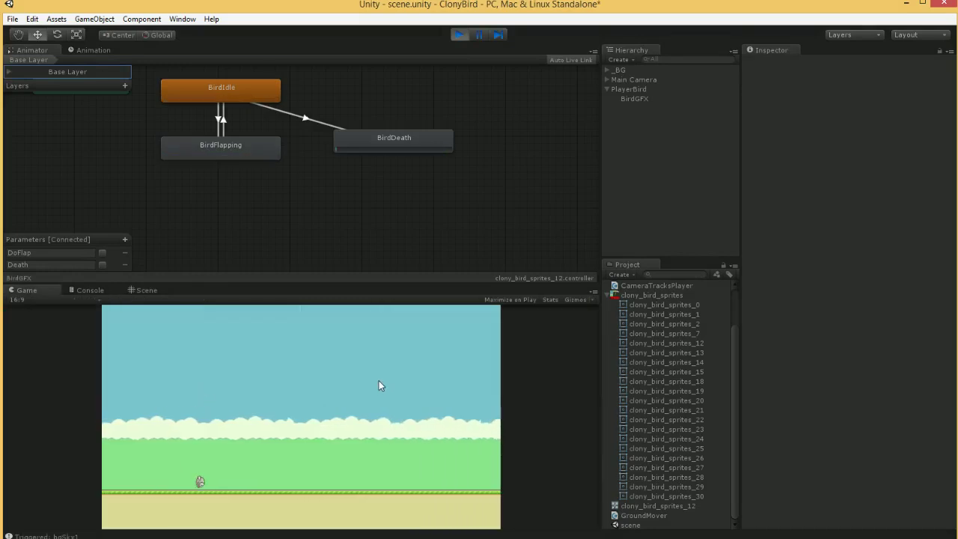
pyautogui.hotkey('ctrl', 'p')
# Remove the Box Collider 2D component from PlayerBird.
pyautogui.click(629, 89)
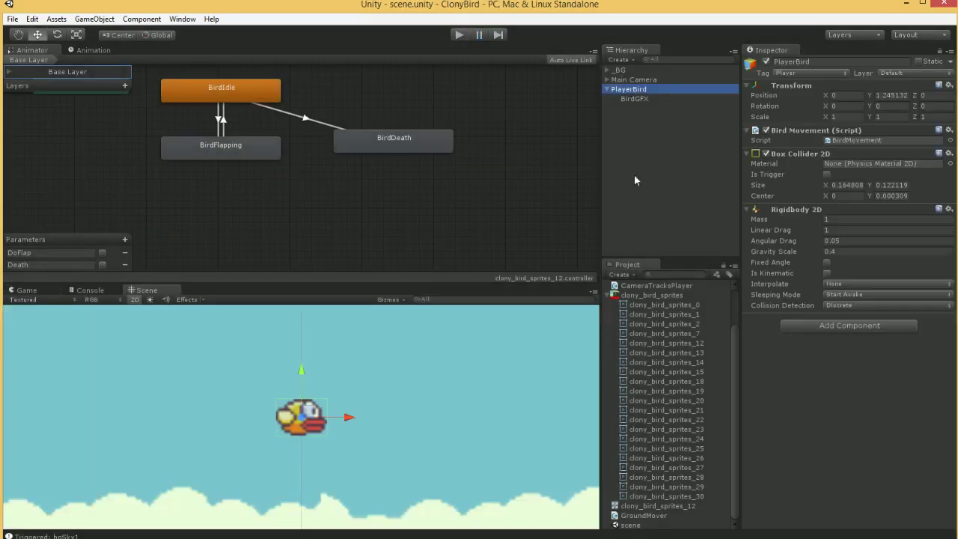
pyautogui.click(951, 152)
pyautogui.click(797, 155)
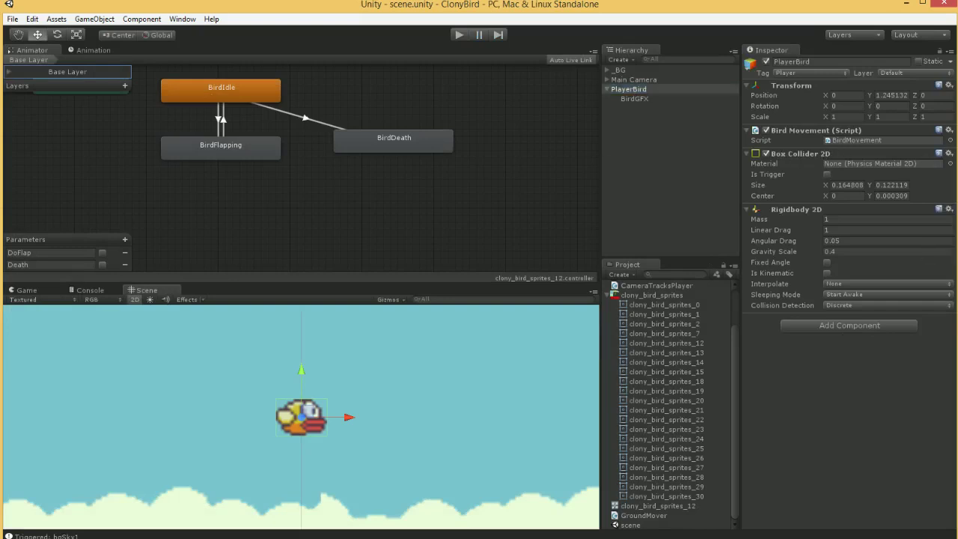
pyautogui.click(40, 289)
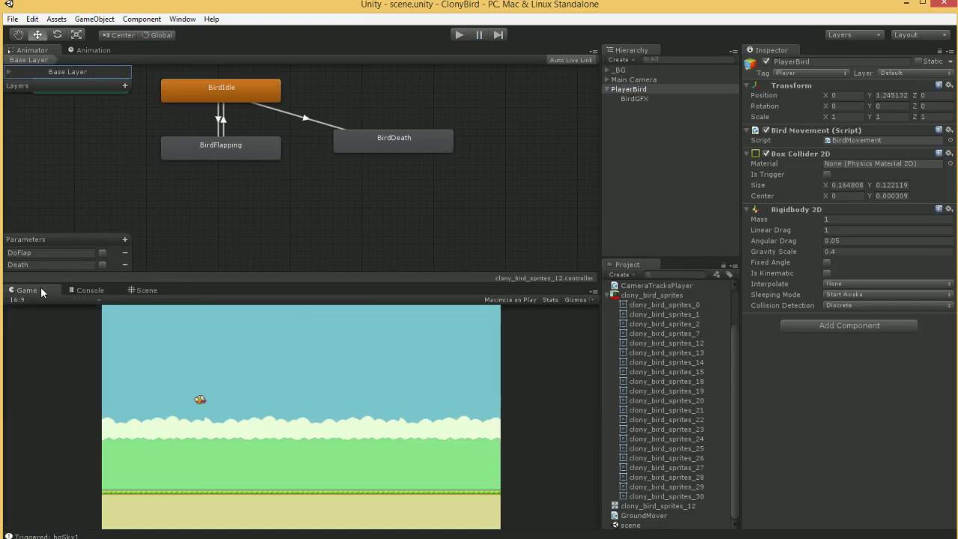
pyautogui.click(147, 289)
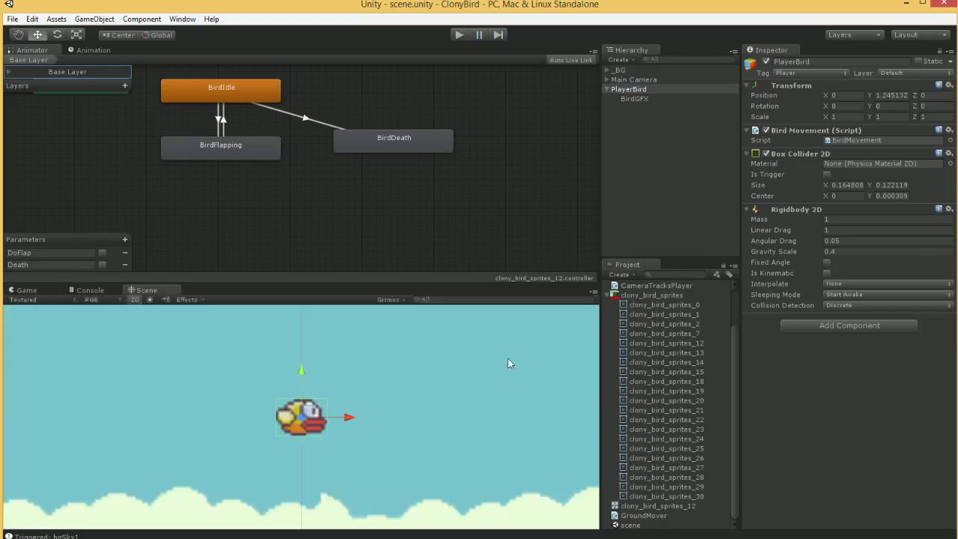
pyautogui.click(949, 153)
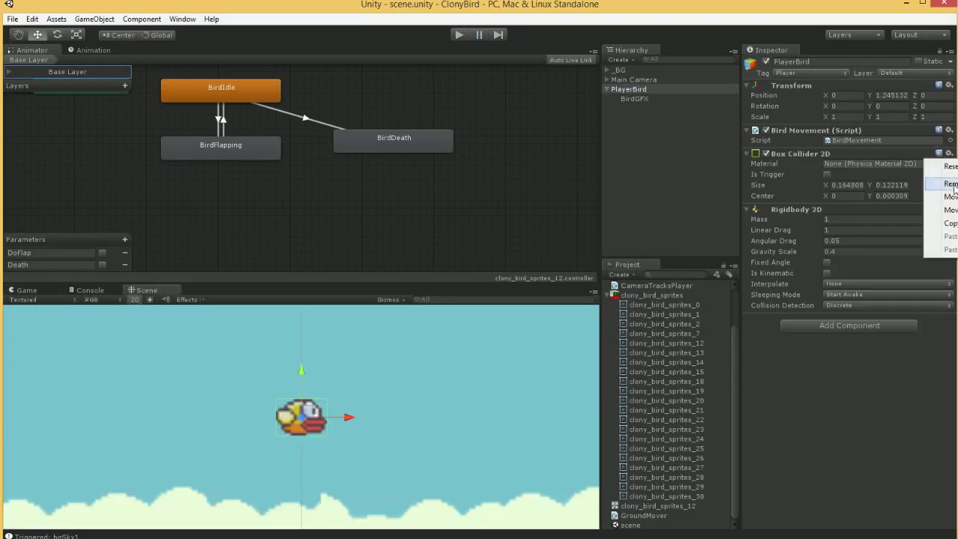
pyautogui.click(954, 185)
# Add a Circle Collider 2D component to PlayerBird and set its radius to 0.08.
pyautogui.click(867, 271)
pyautogui.write('colli')
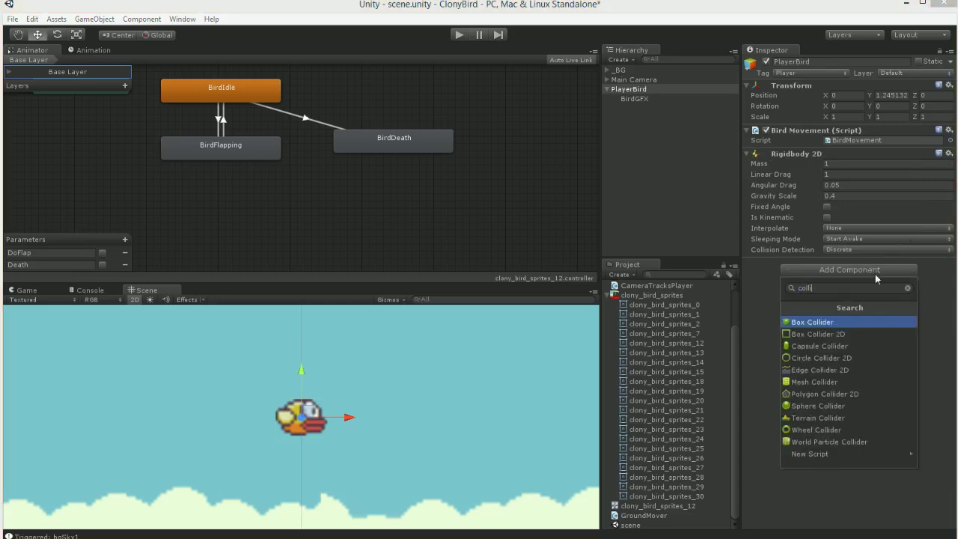
pyautogui.click(824, 356)
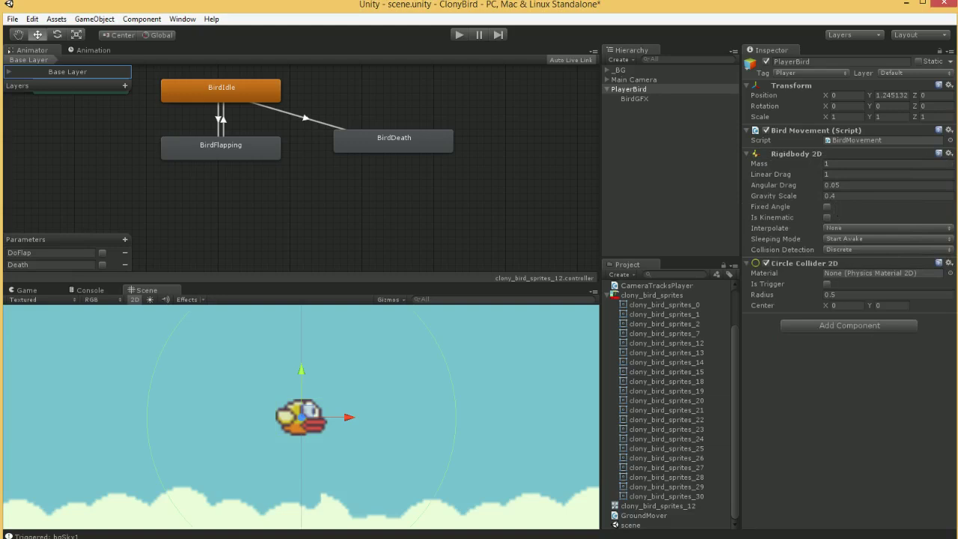
pyautogui.moveTo(806, 297); pyautogui.dragTo(774, 298)
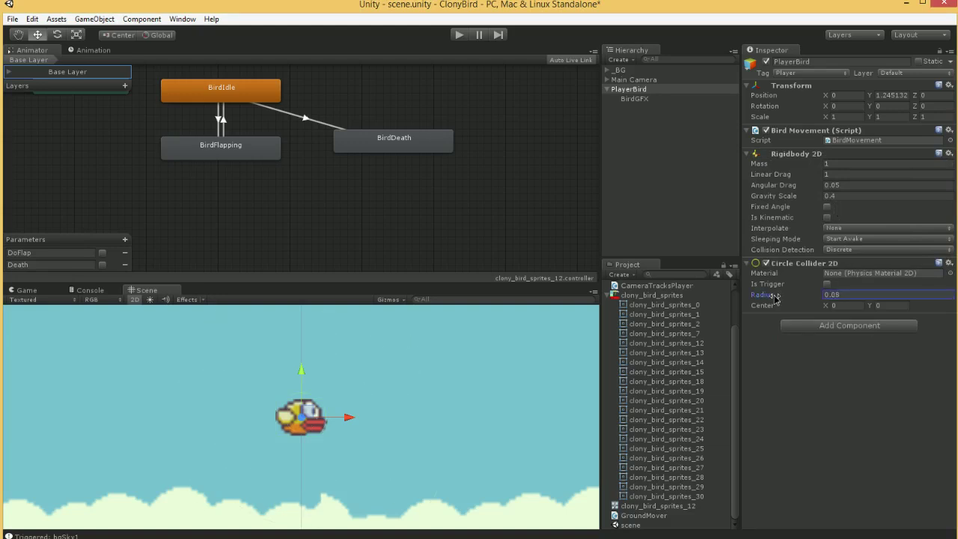
# Playtest the circle collider in four short runs, letting the bird hit the ground and stopping play mode after each.
pyautogui.click(456, 34)
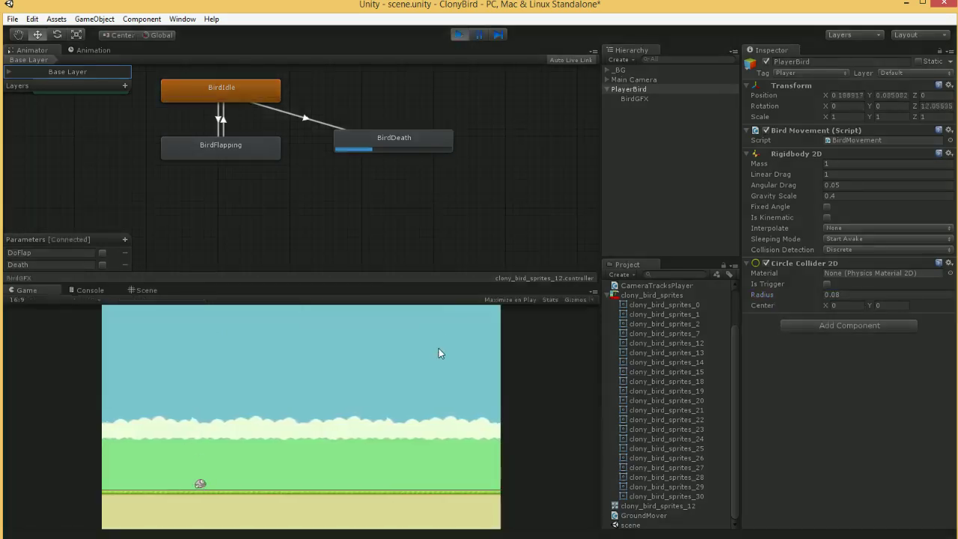
pyautogui.click(458, 35)
pyautogui.click(458, 35)
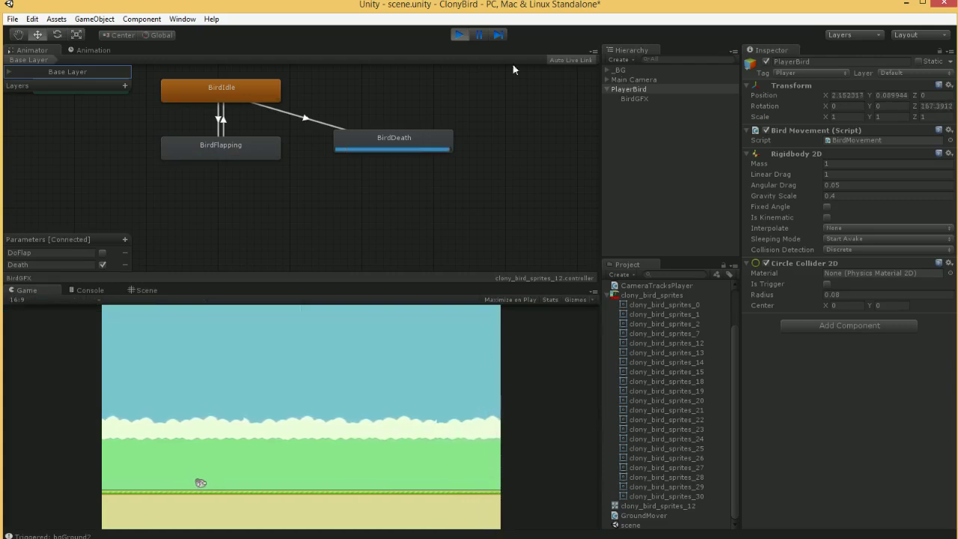
pyautogui.click(458, 34)
pyautogui.hotkey('ctrl', 'p')
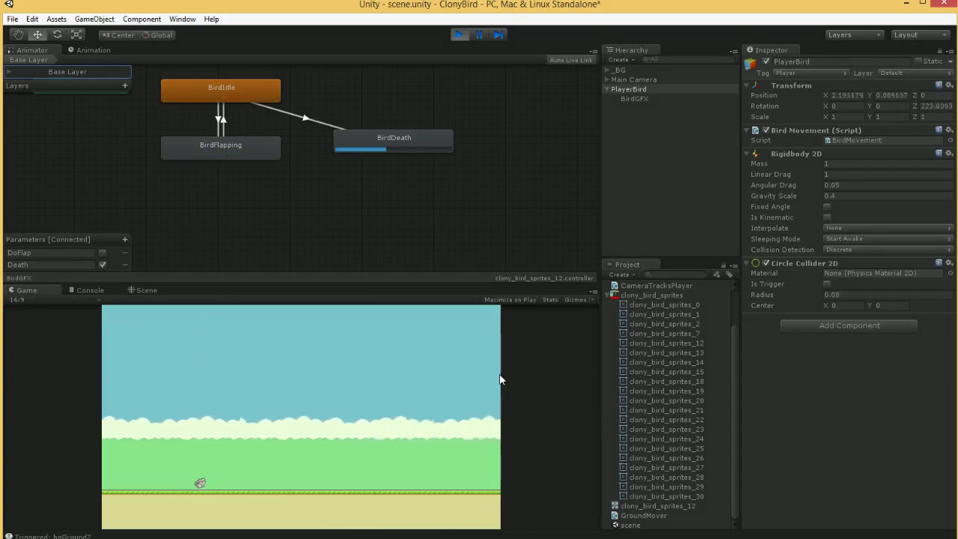
pyautogui.click(460, 35)
pyautogui.hotkey('ctrl', 'p')
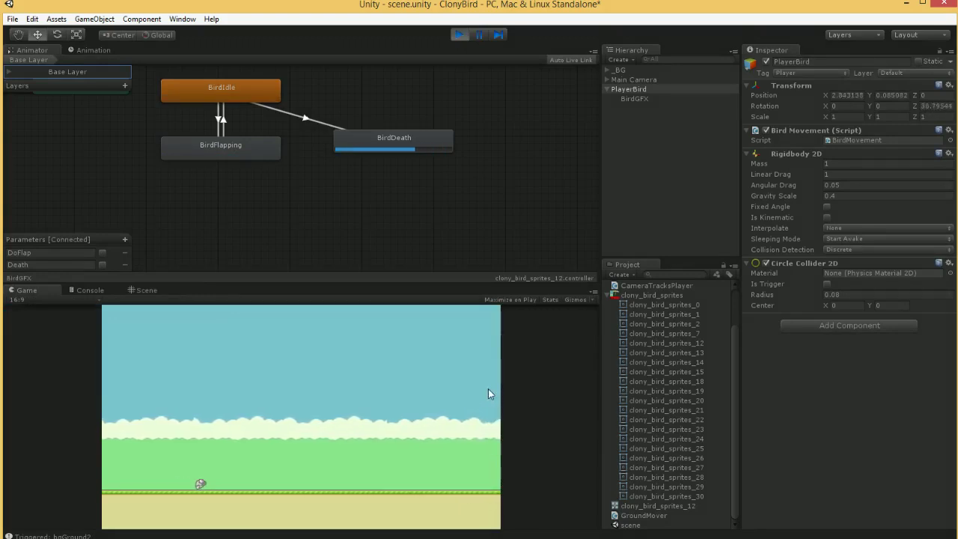
pyautogui.click(457, 33)
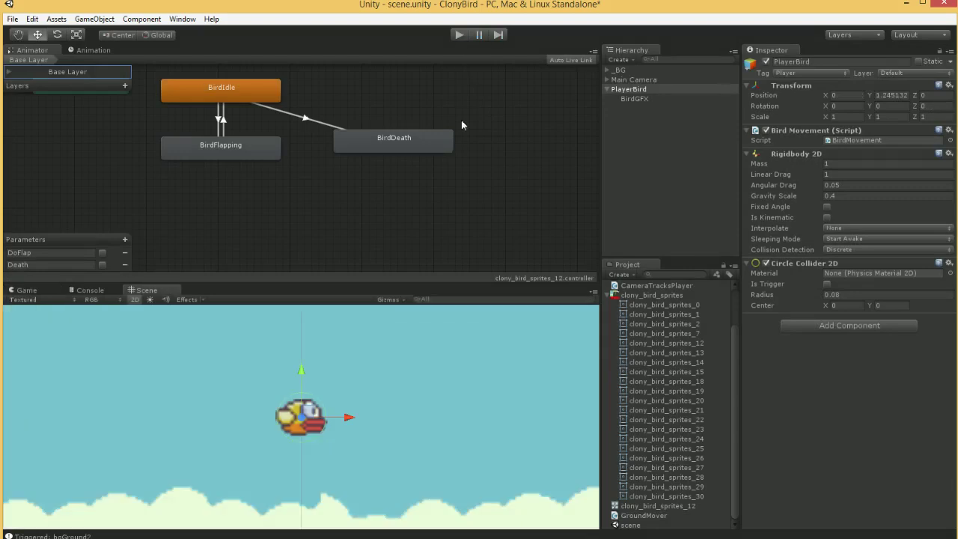
# Review the BirdMovement script in MonoDevelop, return to Unity to view the whole level in the scene, and clear the selection.
pyautogui.hotkey('alt', 'Tab')
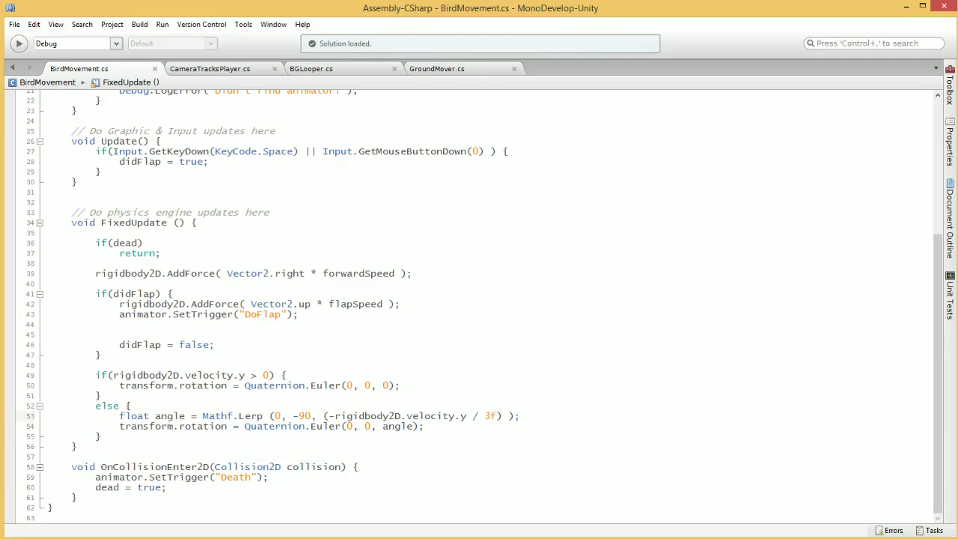
pyautogui.scroll(4, 419, 187)
pyautogui.scroll(-4, 419, 187)
pyautogui.hotkey('alt', 'Tab')
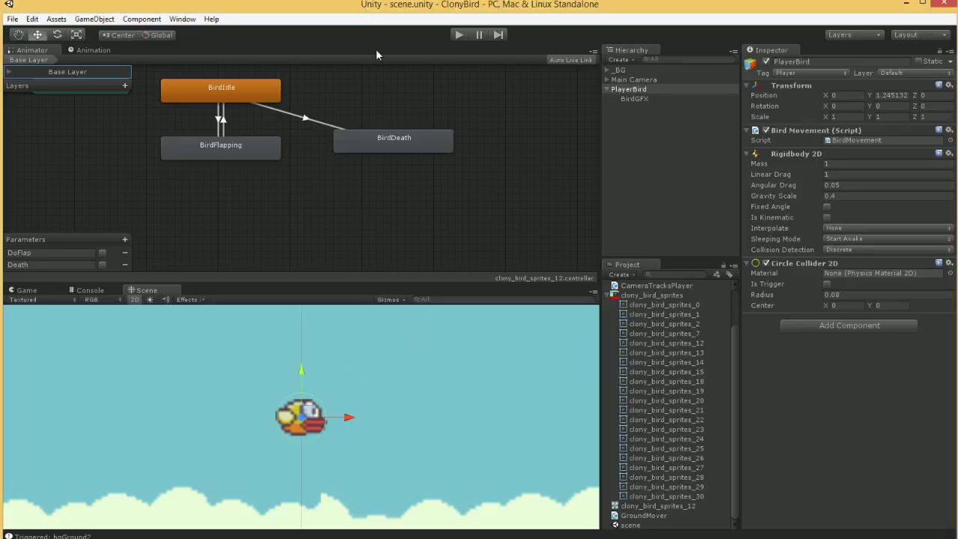
pyautogui.scroll(-5, 392, 434)
pyautogui.scroll(-3, 370, 421)
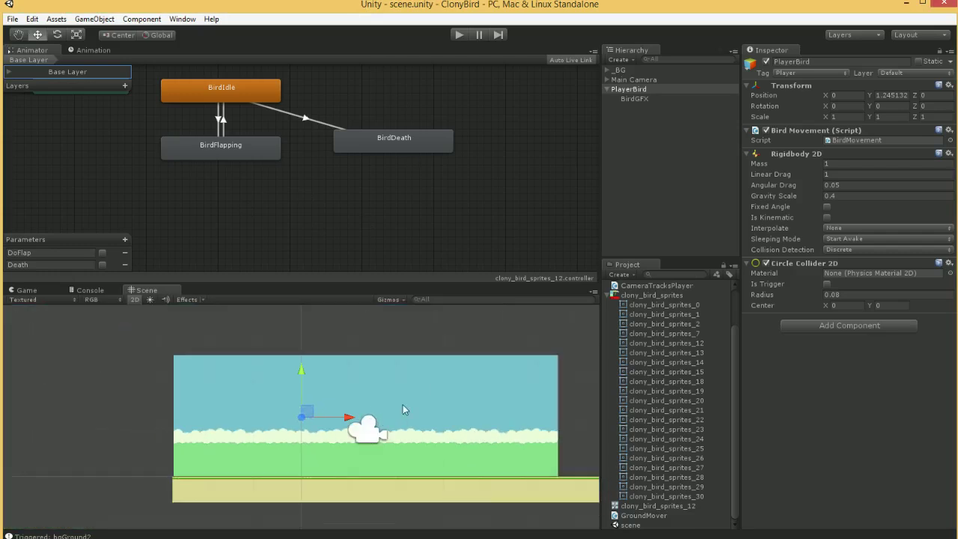
pyautogui.click(336, 342)
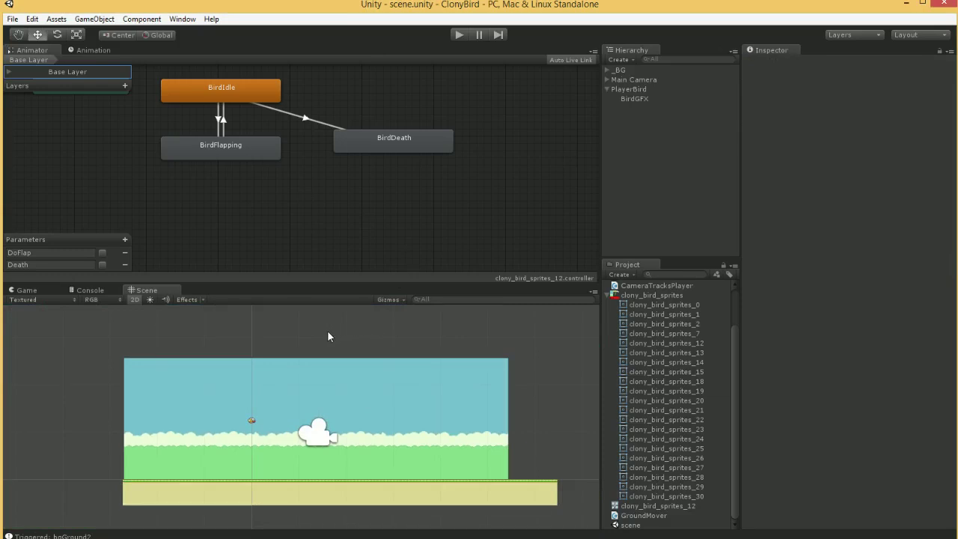
# Playtest the level by repeatedly flapping the bird to keep it airborne while watching the background scroll, and stop play mode.
pyautogui.click(460, 34)
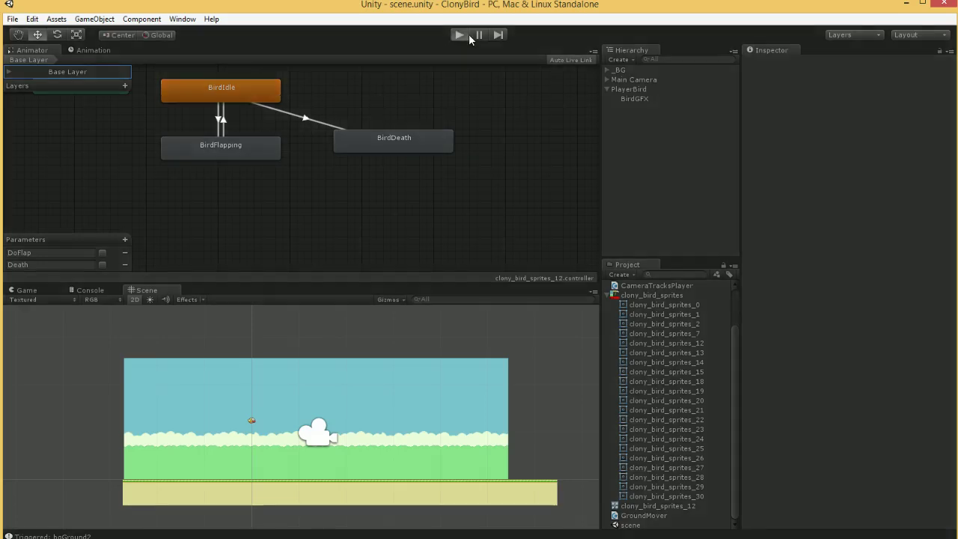
pyautogui.click(366, 386)
pyautogui.click(361, 382)
pyautogui.click(357, 383)
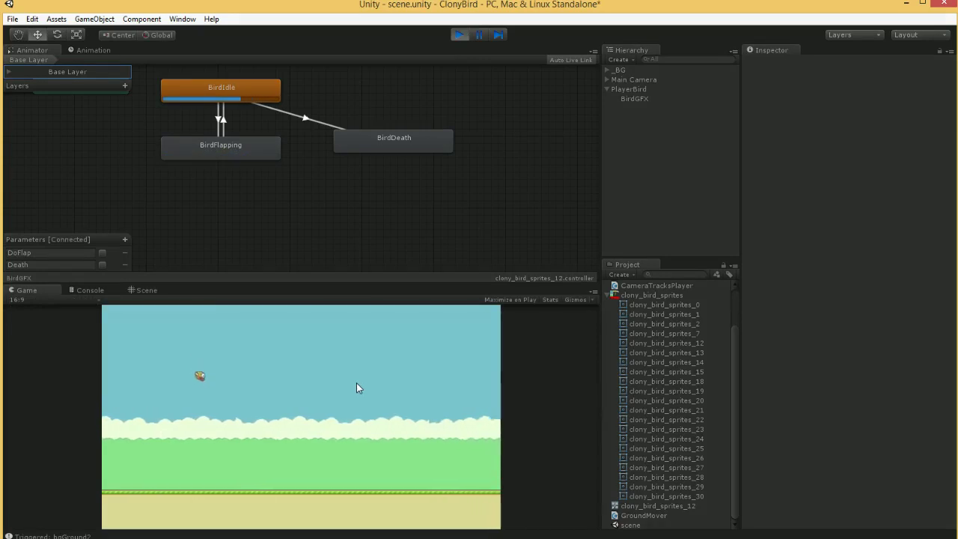
pyautogui.click(356, 383)
pyautogui.click(356, 382)
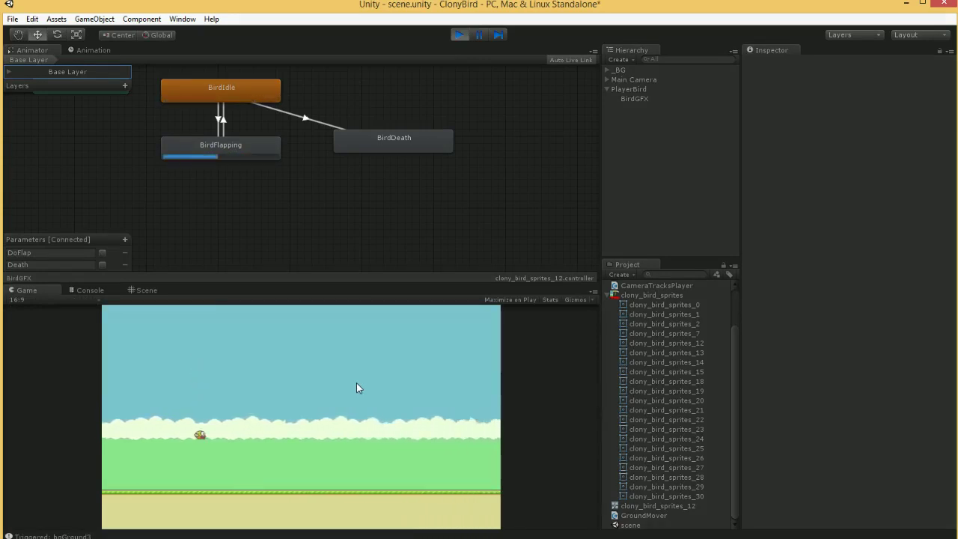
pyautogui.click(357, 424)
pyautogui.click(358, 424)
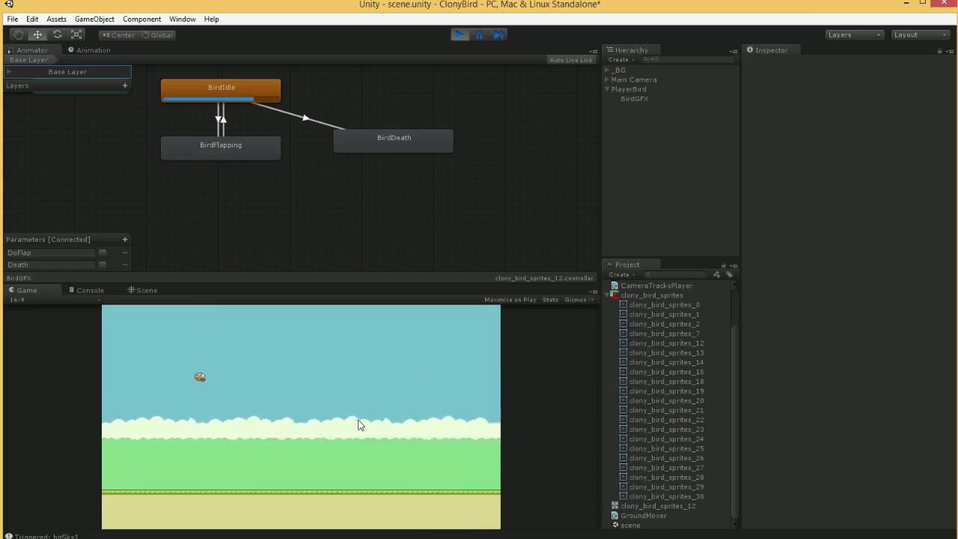
pyautogui.click(353, 421)
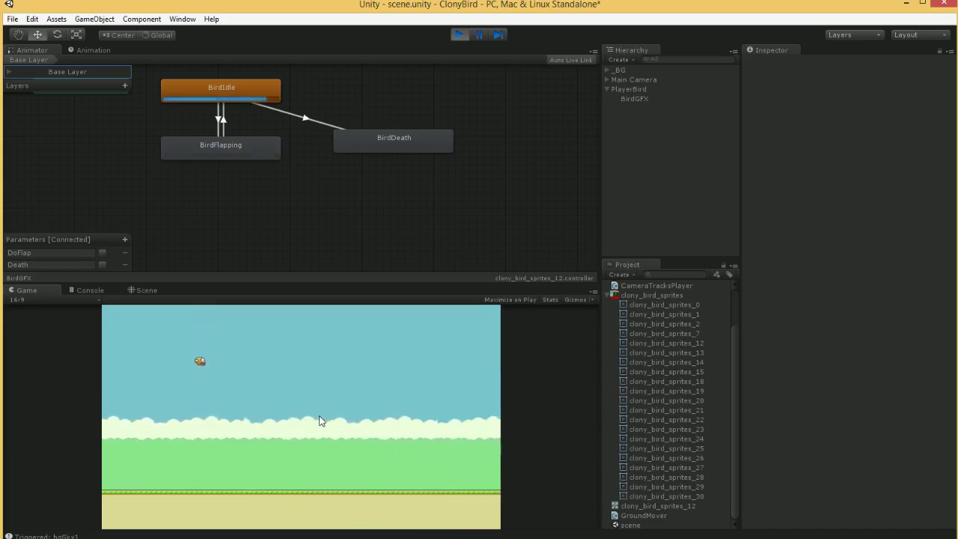
pyautogui.click(411, 353)
pyautogui.click(193, 414)
pyautogui.click(201, 411)
pyautogui.click(187, 418)
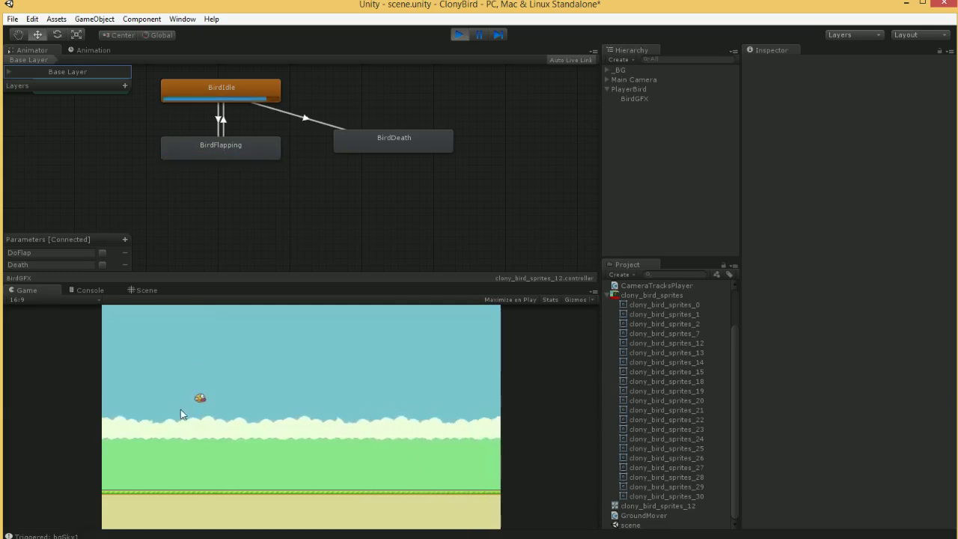
pyautogui.click(202, 422)
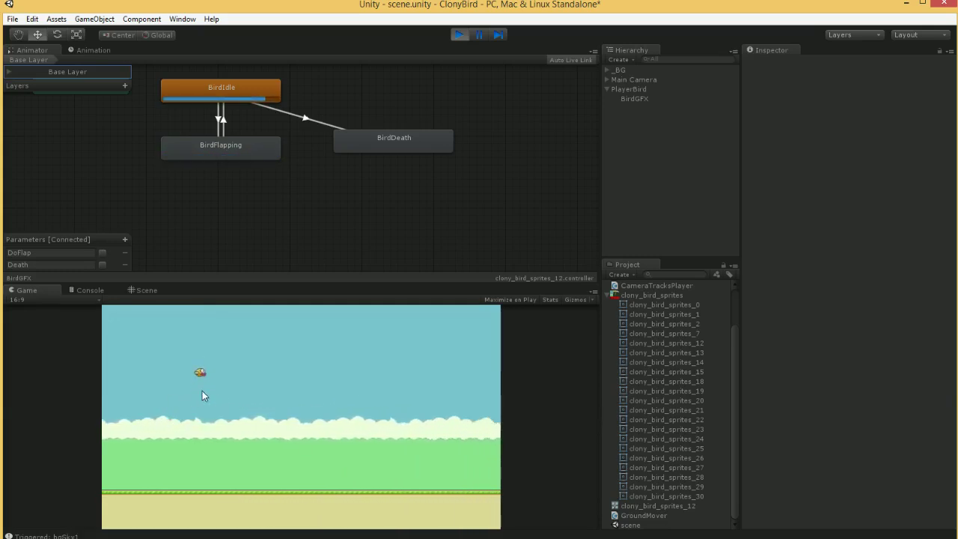
pyautogui.click(197, 403)
pyautogui.click(207, 401)
pyautogui.click(193, 414)
pyautogui.click(202, 395)
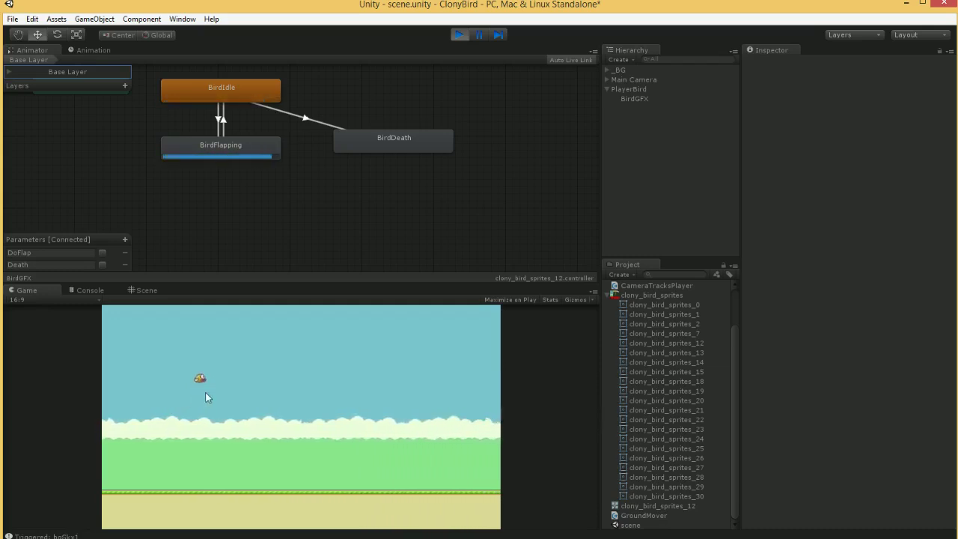
pyautogui.click(206, 381)
pyautogui.click(202, 375)
pyautogui.click(206, 396)
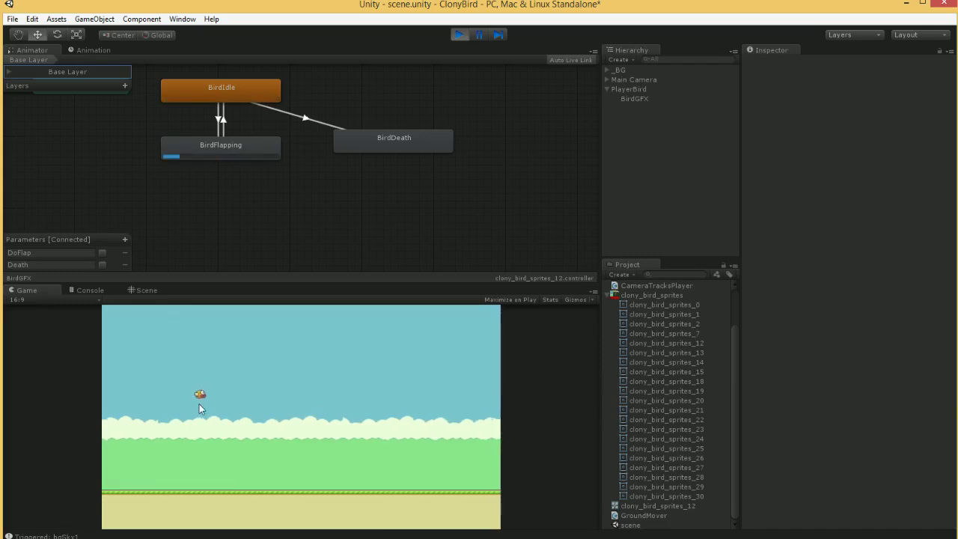
pyautogui.click(200, 400)
pyautogui.click(284, 407)
pyautogui.press('space')
pyautogui.press('space')
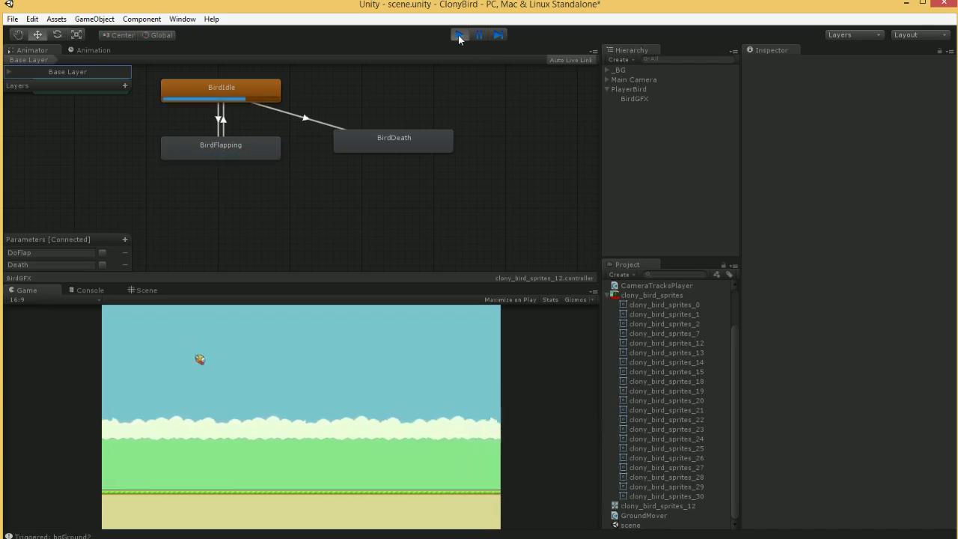
pyautogui.click(459, 35)
# Expand the _BG group and open the GroundMover script attached to the first bgSky1 object.
pyautogui.click(633, 71)
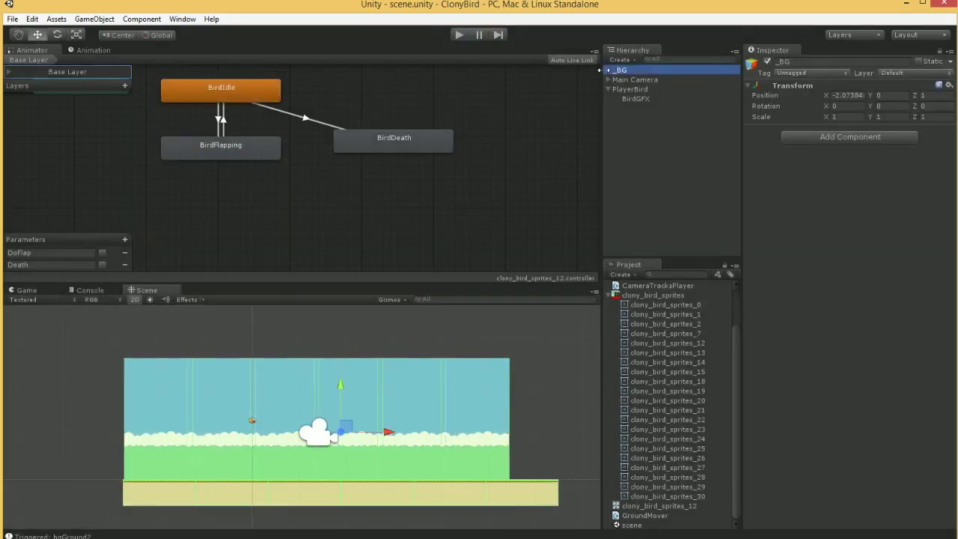
pyautogui.click(608, 70)
pyautogui.click(661, 89)
pyautogui.click(652, 138)
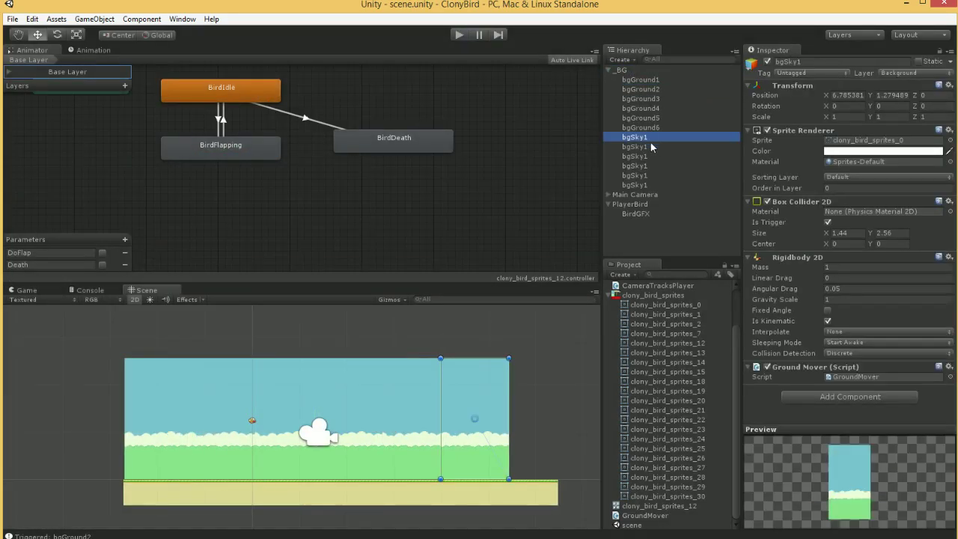
pyautogui.doubleClick(869, 378)
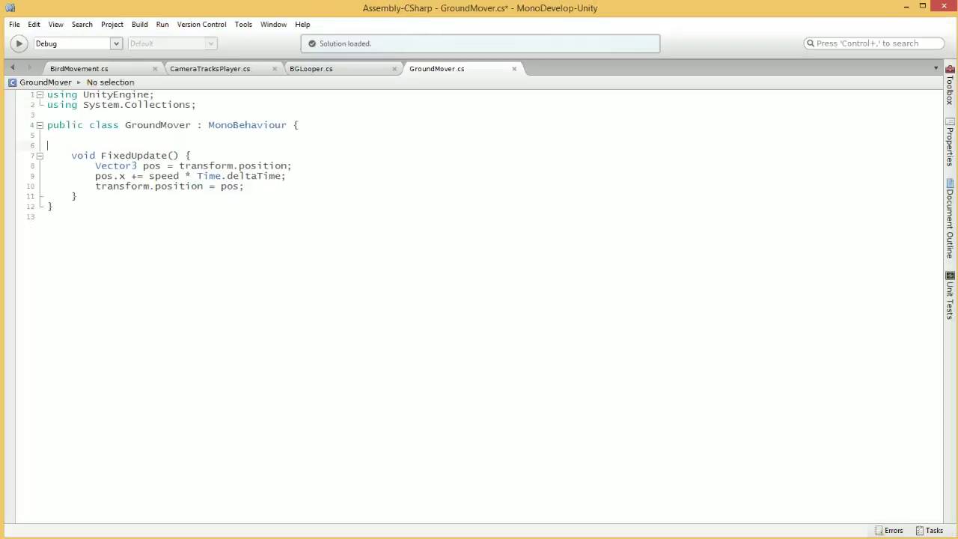
# Copy the Transform player declaration from CameraTracksPlayer into the top of the GroundMover class, placing the GroundMover file beside CameraTracksPlayer.
pyautogui.click(233, 71)
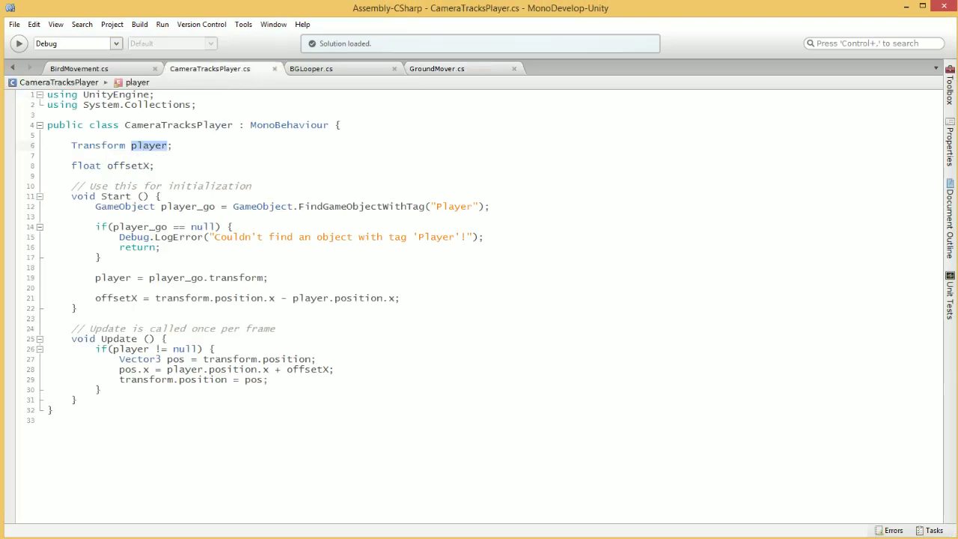
pyautogui.tripleClick(149, 145)
pyautogui.hotkey('ctrl', 'c')
pyautogui.moveTo(468, 72); pyautogui.dragTo(318, 69)
pyautogui.hotkey('ctrl', 'v')
# Copy the Start method from CameraTracksPlayer into GroundMover between the player declaration and FixedUpdate.
pyautogui.click(212, 70)
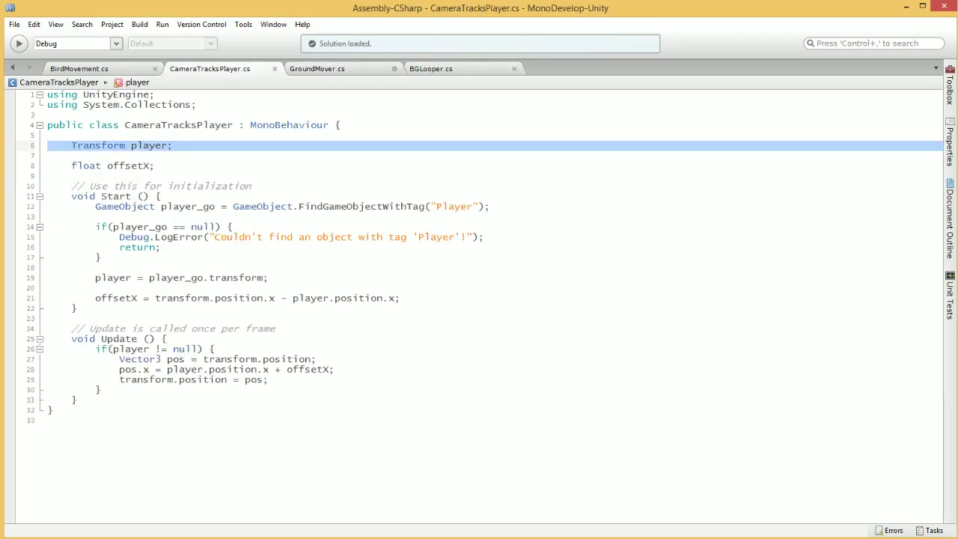
pyautogui.moveTo(30, 196); pyautogui.dragTo(30, 308)
pyautogui.hotkey('ctrl', 'c')
pyautogui.click(327, 71)
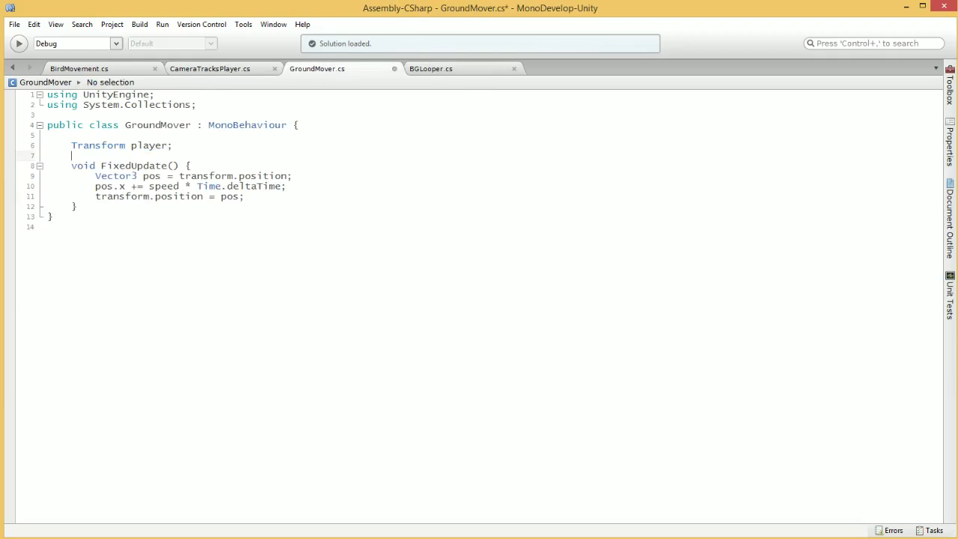
pyautogui.press('Return')
pyautogui.press('BackSpace')
pyautogui.hotkey('ctrl', 'v')
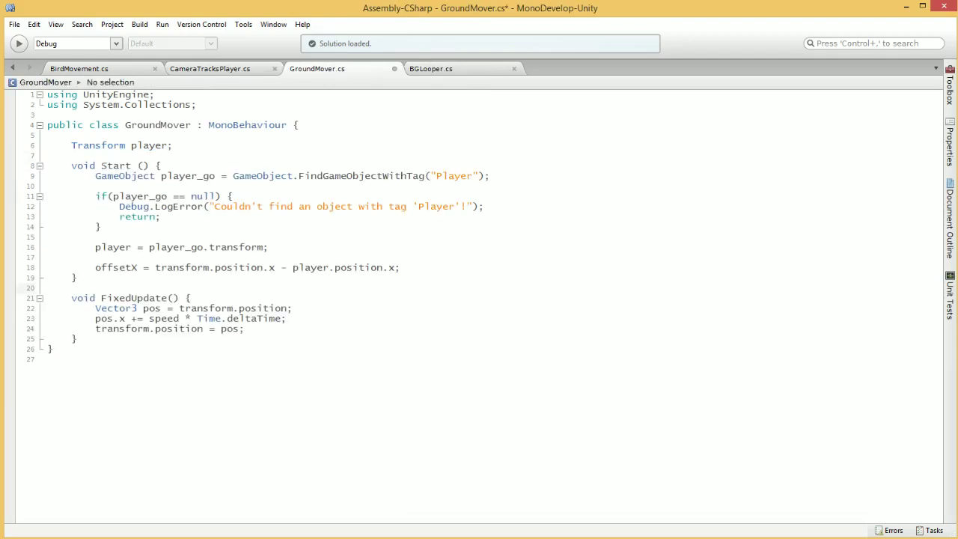
# Delete the offsetX assignment from GroundMover's Start method and save the script.
pyautogui.press('Up')
pyautogui.hotkey('shift', 'Up')
pyautogui.press('Delete')
pyautogui.hotkey('ctrl', 's')
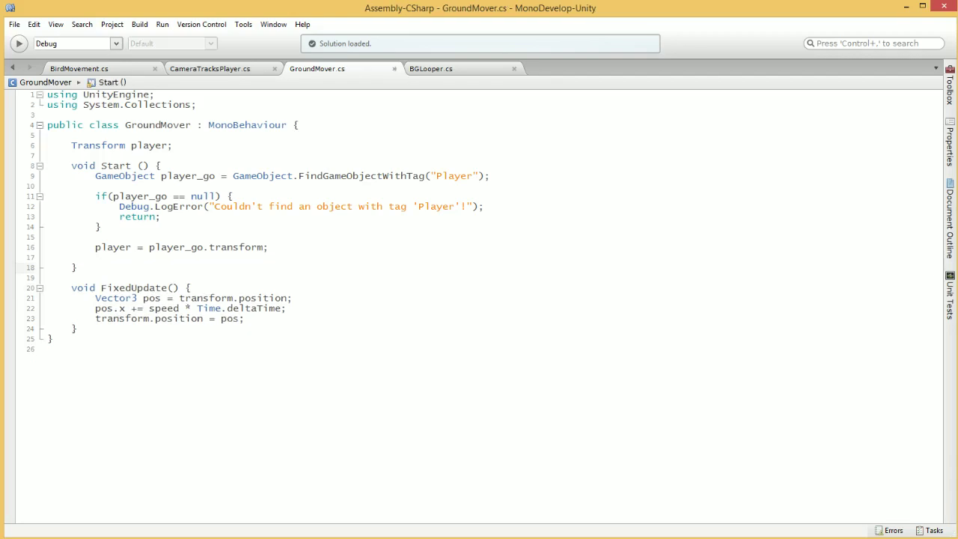
# Delete the three position-update lines in GroundMover's FixedUpdate, leaving a blank line in the body.
pyautogui.press('Down')
pyautogui.press('Down')
pyautogui.press('Down')
pyautogui.hotkey('shift', 'Down')
pyautogui.hotkey('shift', 'Down')
pyautogui.hotkey('shift', 'Down')
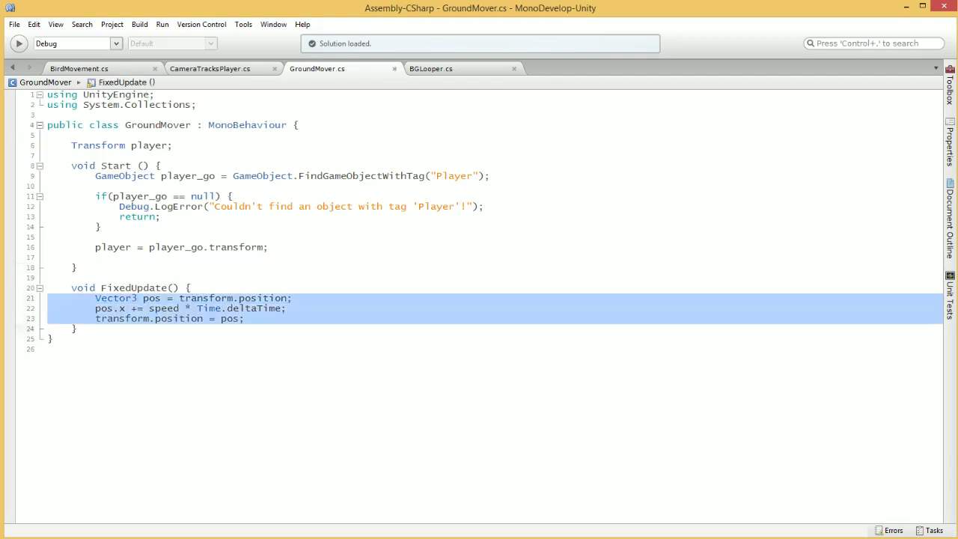
pyautogui.press('Delete')
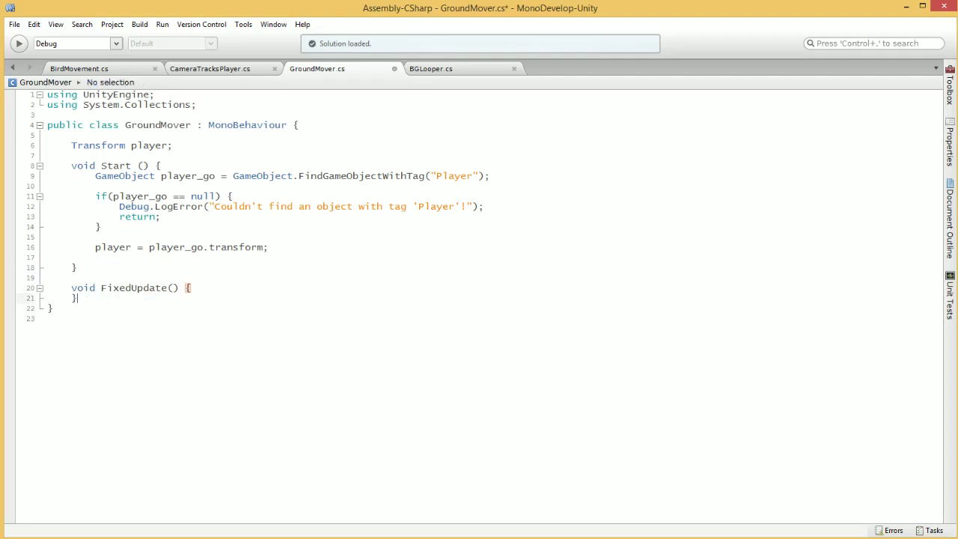
pyautogui.press('Return')
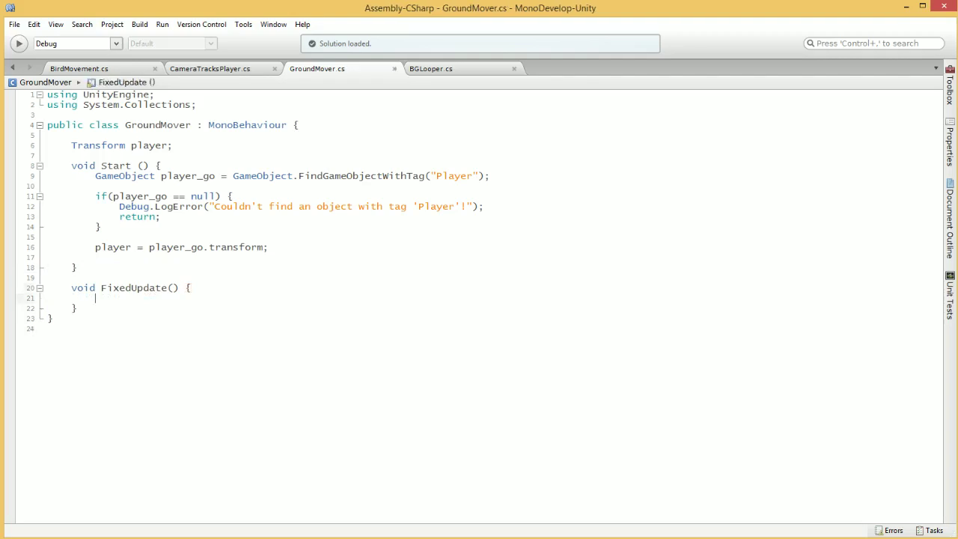
# Change the type of the player variable in GroundMover to Rigidbody2D and save the script.
pyautogui.doubleClick(98, 146)
pyautogui.write('Rigid')
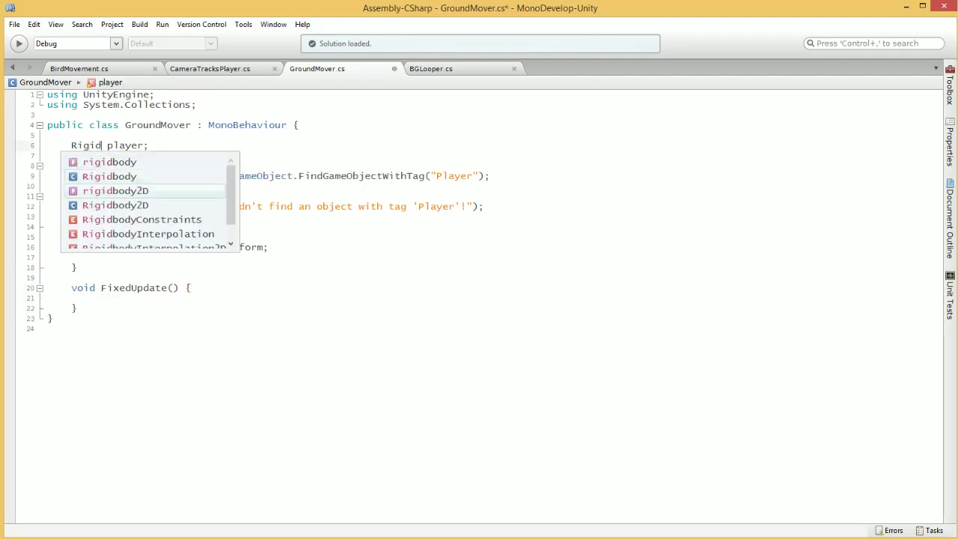
pyautogui.press('Down')
pyautogui.press('Return')
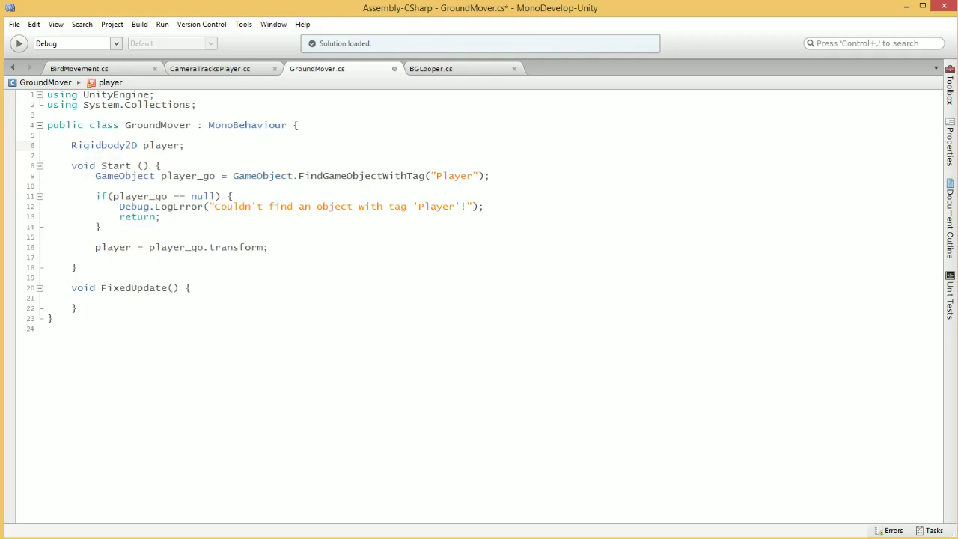
pyautogui.hotkey('ctrl', 's')
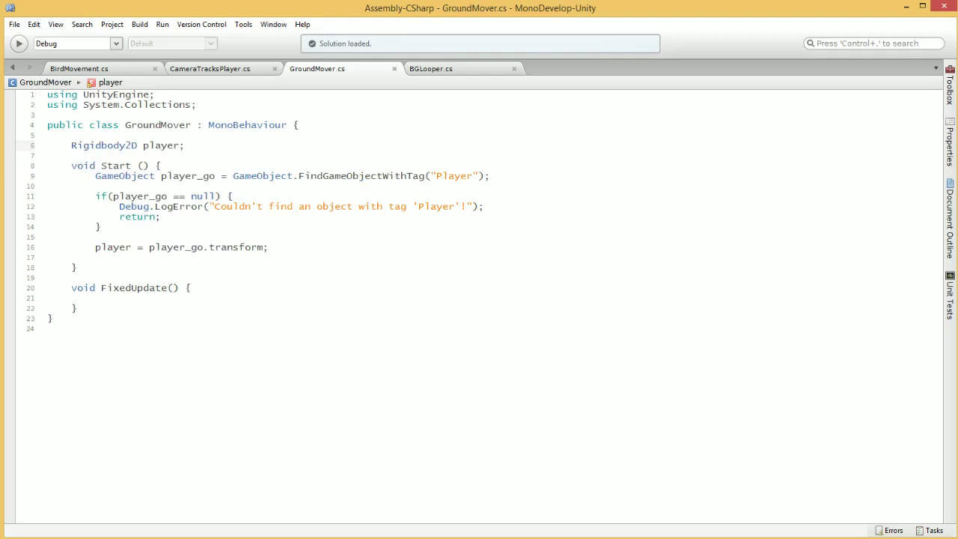
# Assign player_go.rigidbody2D to player in GroundMover's Start method and save the script.
pyautogui.doubleClick(236, 247)
pyautogui.press('BackSpace')
pyautogui.hotkey('ctrl', 'space')
pyautogui.write('rig')
pyautogui.press('Down')
pyautogui.press('Return')
pyautogui.hotkey('ctrl', 's')
# Write player.velocity.x; in the empty FixedUpdate body and save the script.
pyautogui.doubleClick(112, 248)
pyautogui.hotkey('ctrl', 'c')
pyautogui.click(95, 298)
pyautogui.hotkey('ctrl', 'v')
pyautogui.write('.ve')
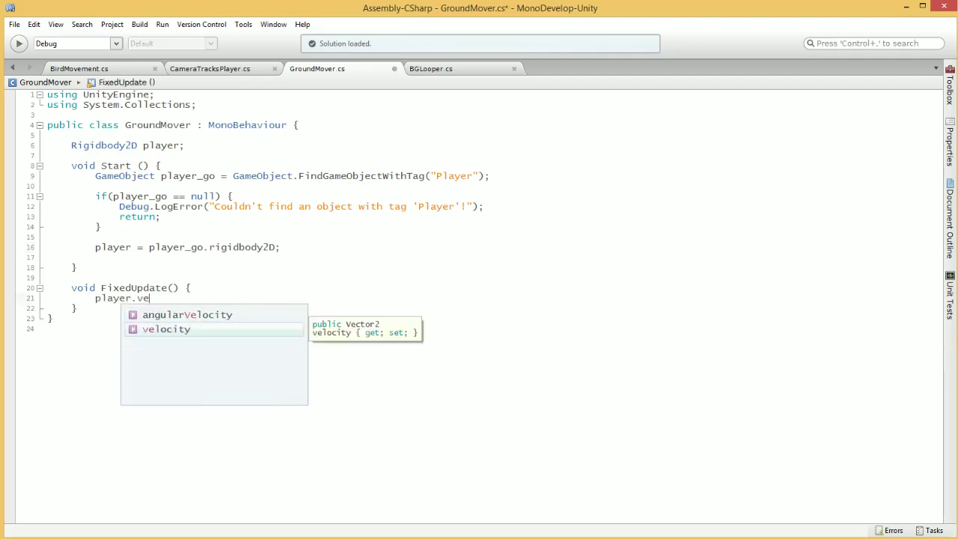
pyautogui.press('Return')
pyautogui.write('.')
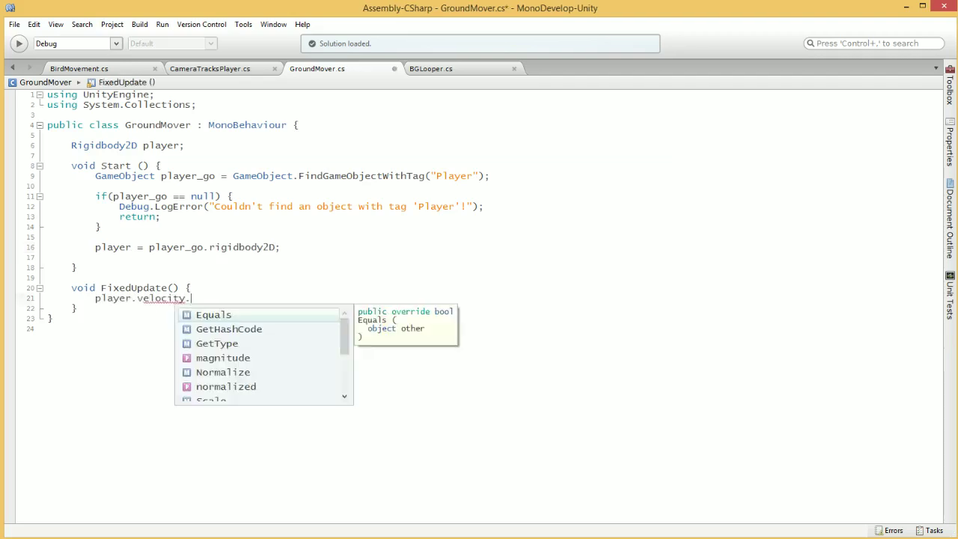
pyautogui.write('x;')
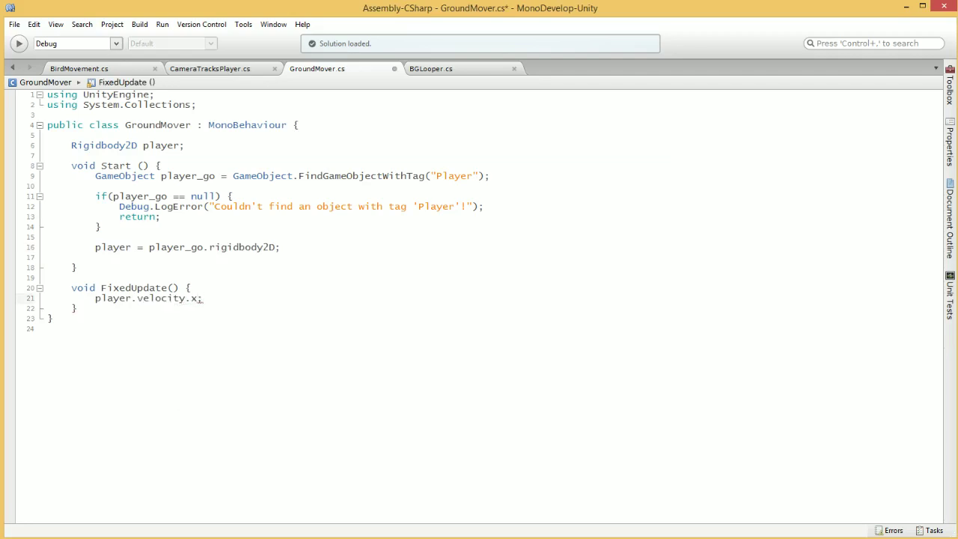
pyautogui.hotkey('ctrl', 's')
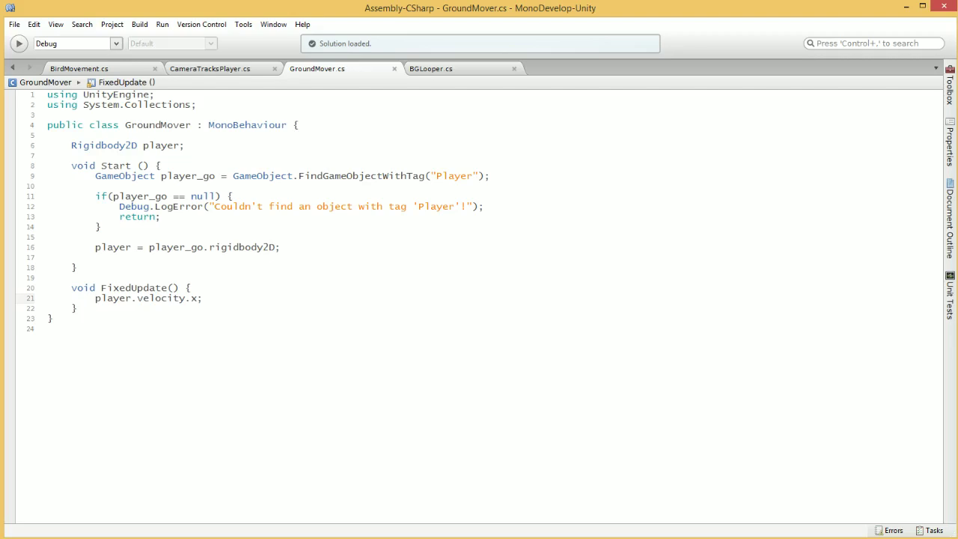
# Extend the FixedUpdate line to float vel = player.velocity.x * 0.9f; and save the script.
pyautogui.write('float vel =')
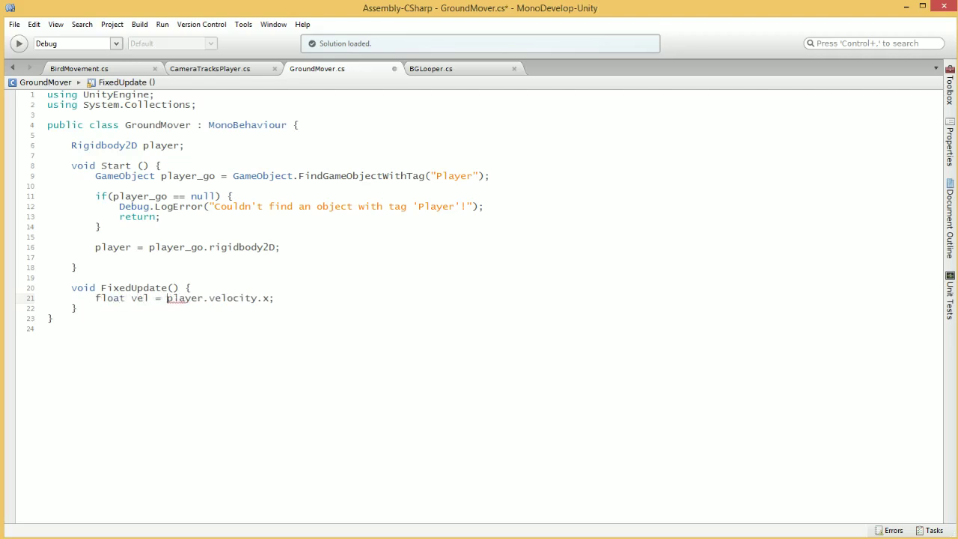
pyautogui.click(269, 298)
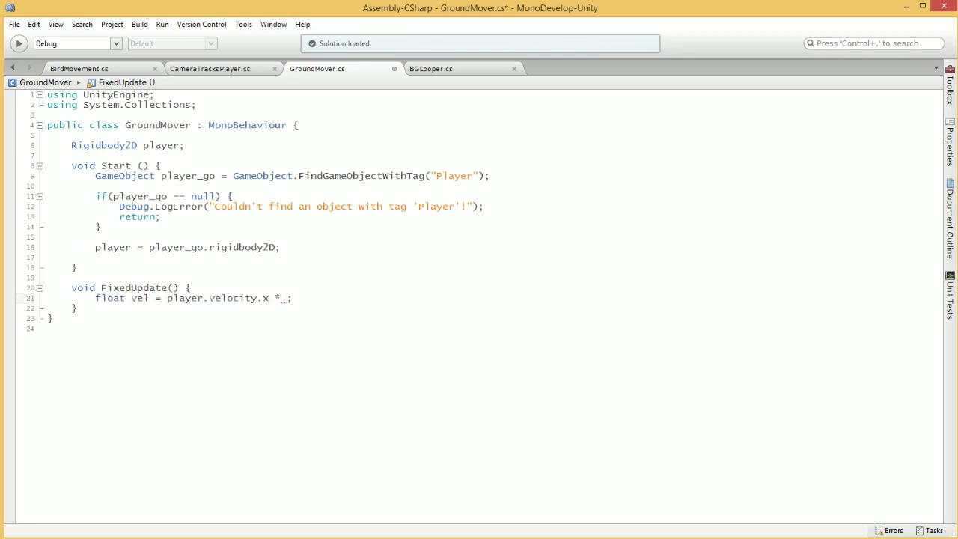
pyautogui.write('* 0.9')
pyautogui.press('Delete')
pyautogui.hotkey('ctrl', 's')
# Add transform.position = transform.position + Vector3.right * vel * Time.deltaTime; to FixedUpdate, save the script, and switch back to Unity.
pyautogui.press('Return')
pyautogui.press('Return')
pyautogui.write('transform.position')
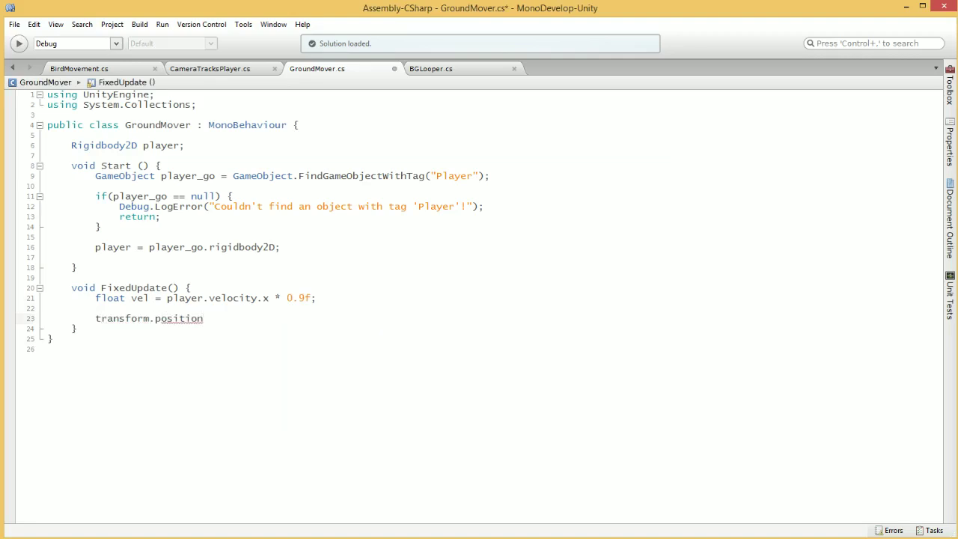
pyautogui.write(' = transform.position')
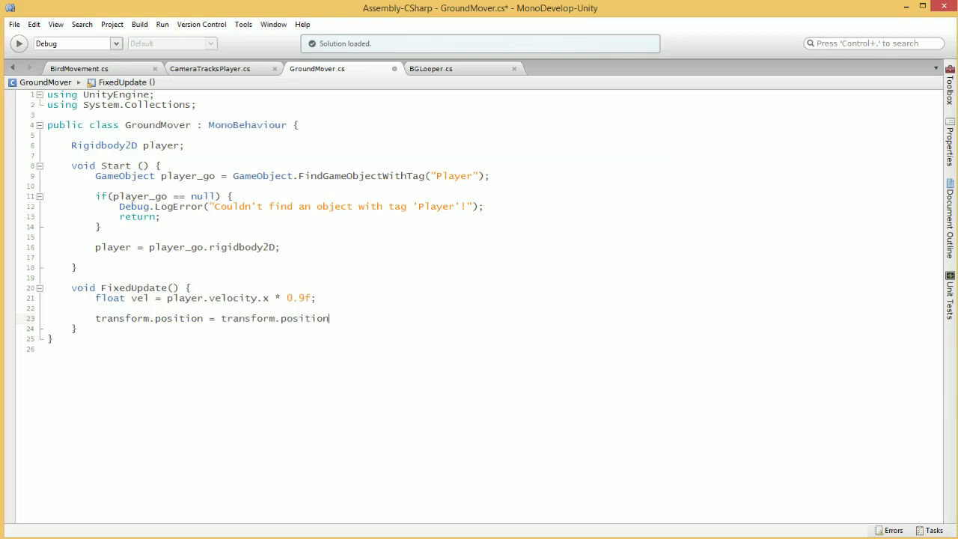
pyautogui.write('e')
pyautogui.press('Escape')
pyautogui.press('BackSpace')
pyautogui.write('Vector3.ri')
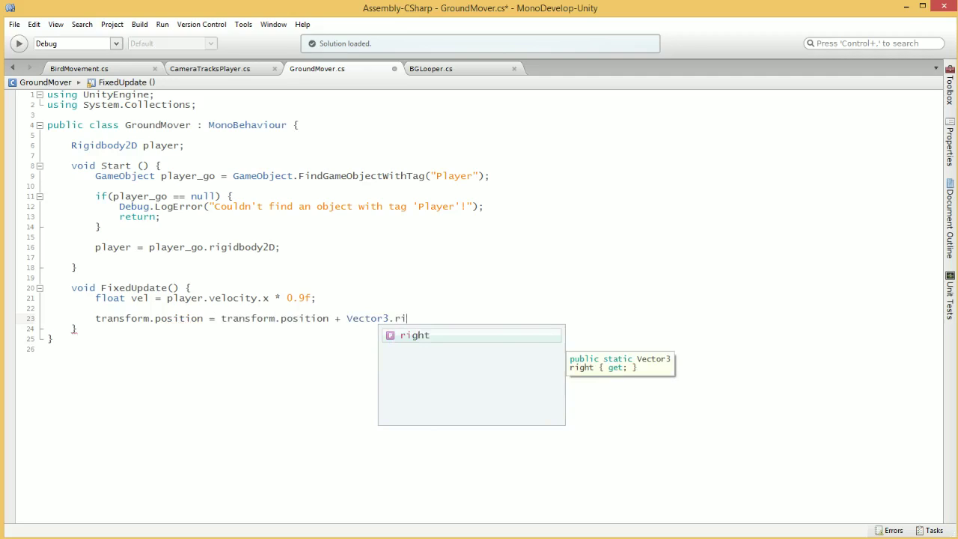
pyautogui.write('ght * vel * Time.deltaTime;')
pyautogui.hotkey('ctrl', 's')
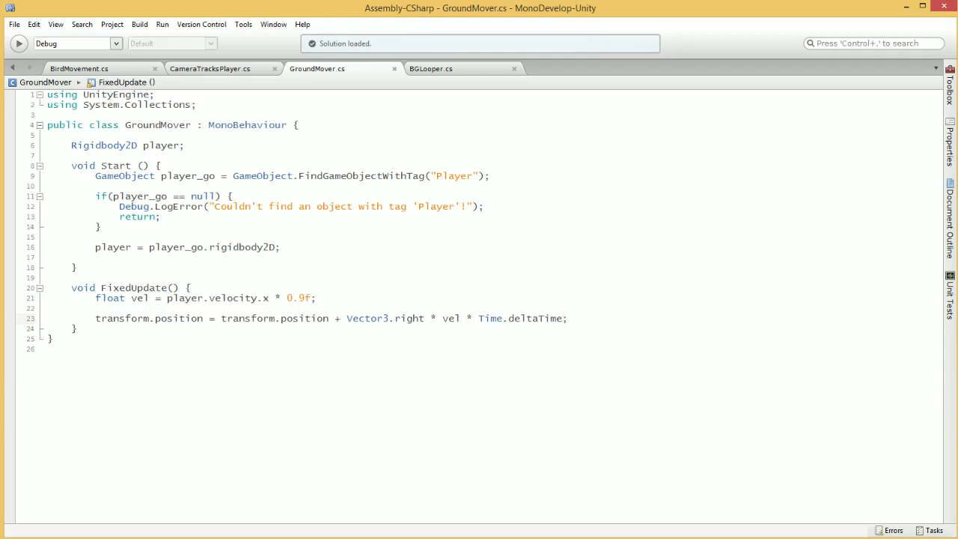
pyautogui.hotkey('alt', 'Tab')
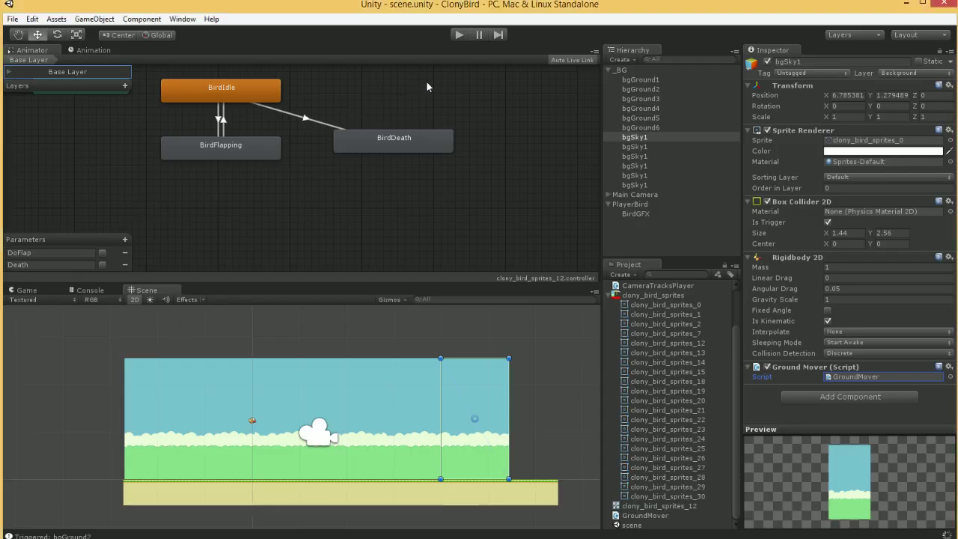
# Playtest the scene, flapping the bird a few times and letting it hit the ground to check the background scrolling, and stop play mode.
pyautogui.click(465, 35)
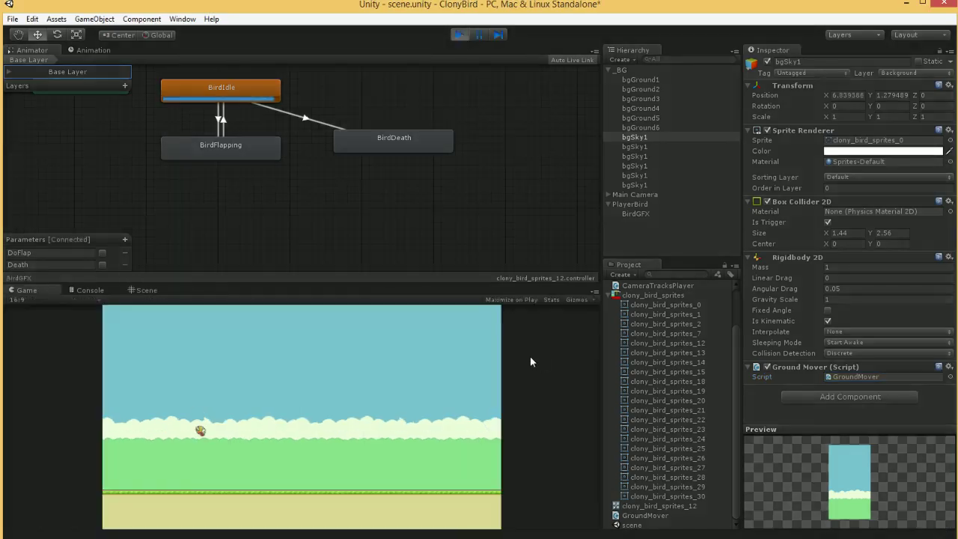
pyautogui.press('space')
pyautogui.press('space')
pyautogui.press('space')
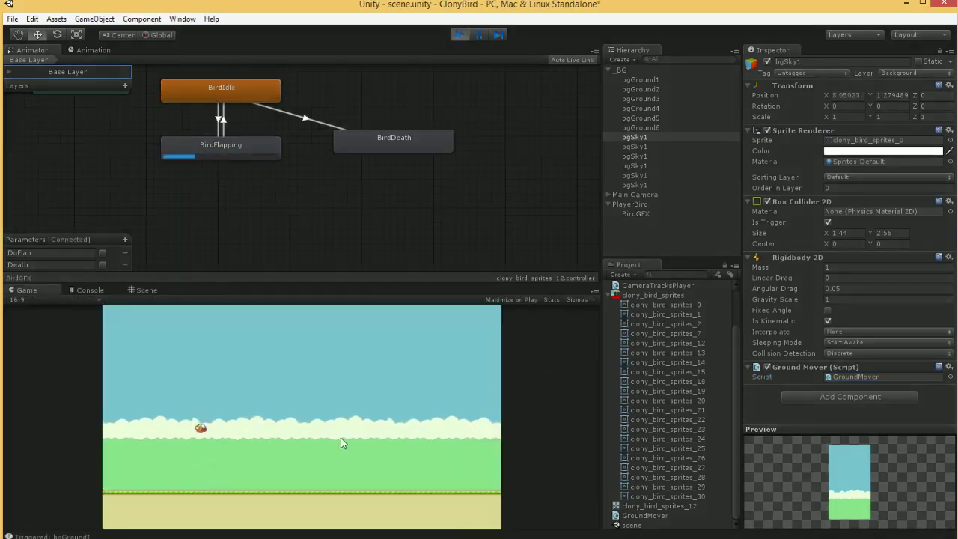
pyautogui.click(331, 449)
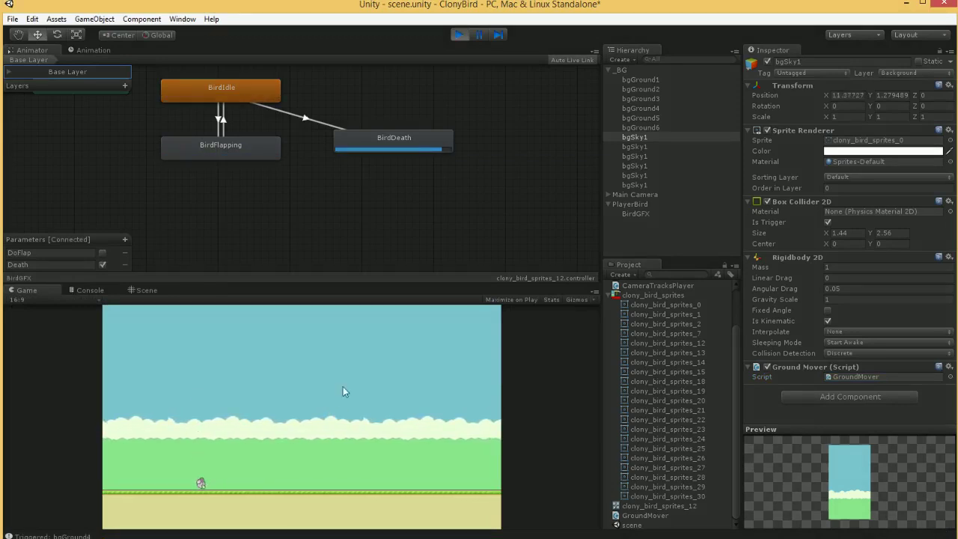
pyautogui.click(461, 35)
# In MonoDevelop, change the velocity multiplier in GroundMover's FixedUpdate to 0.75f, save the script, and switch back to Unity.
pyautogui.hotkey('alt', 'Tab')
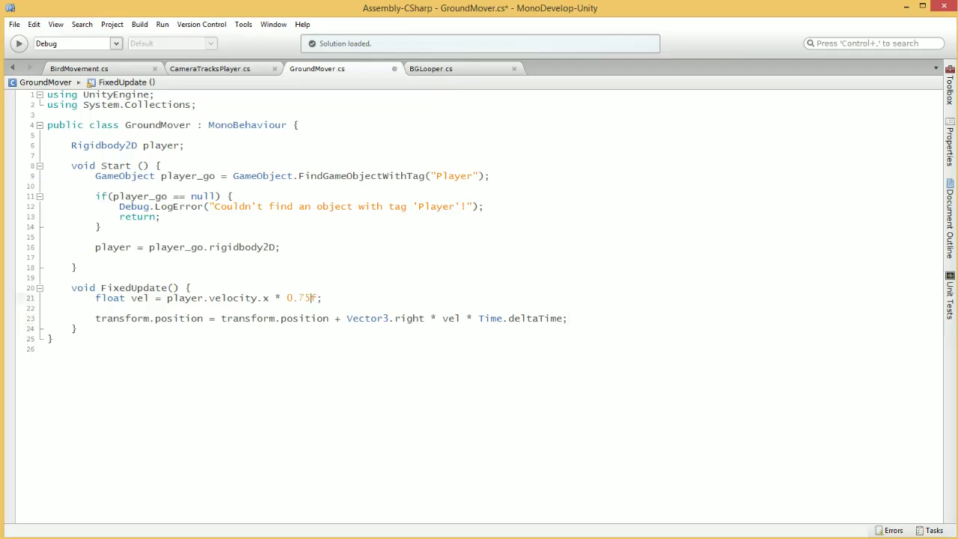
pyautogui.hotkey('alt', 'Tab')
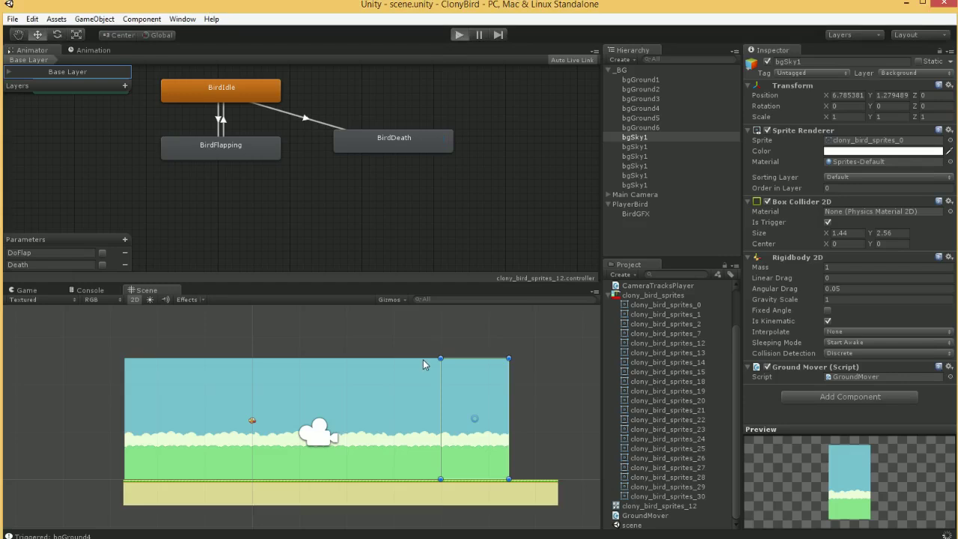
# Playtest the slower background scrolling by keeping the bird flapping in the air through several background loops, and stop play mode.
pyautogui.click(459, 344)
pyautogui.click(458, 344)
pyautogui.click(458, 344)
pyautogui.click(372, 397)
pyautogui.click(438, 425)
pyautogui.click(378, 428)
pyautogui.click(378, 428)
pyautogui.click(360, 423)
pyautogui.click(393, 501)
pyautogui.click(397, 502)
pyautogui.click(354, 502)
pyautogui.click(355, 503)
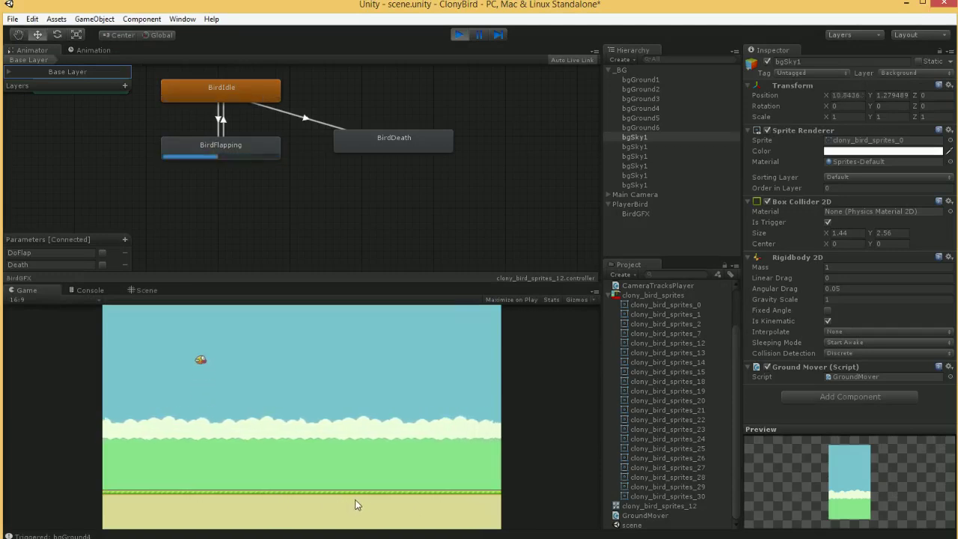
pyautogui.click(431, 513)
pyautogui.click(405, 518)
pyautogui.click(416, 517)
pyautogui.click(401, 515)
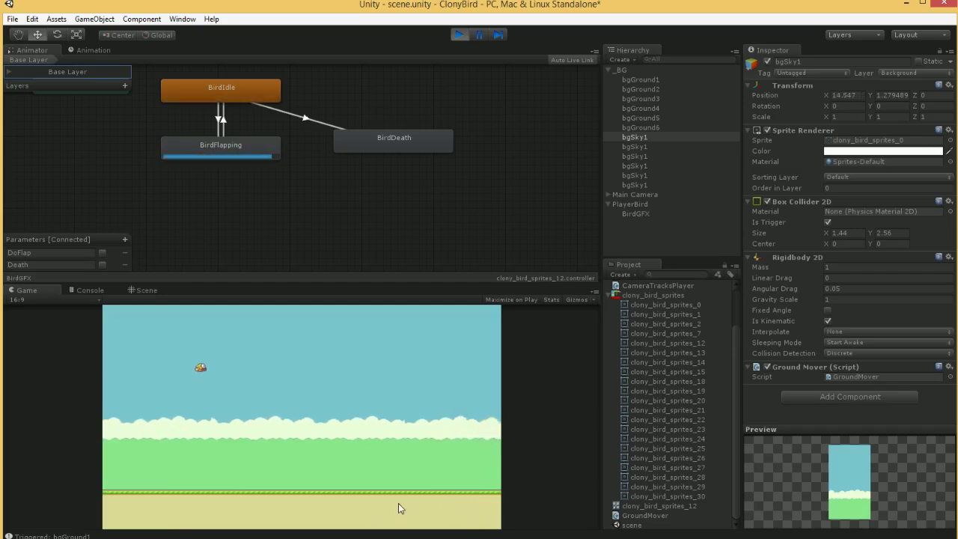
pyautogui.click(398, 509)
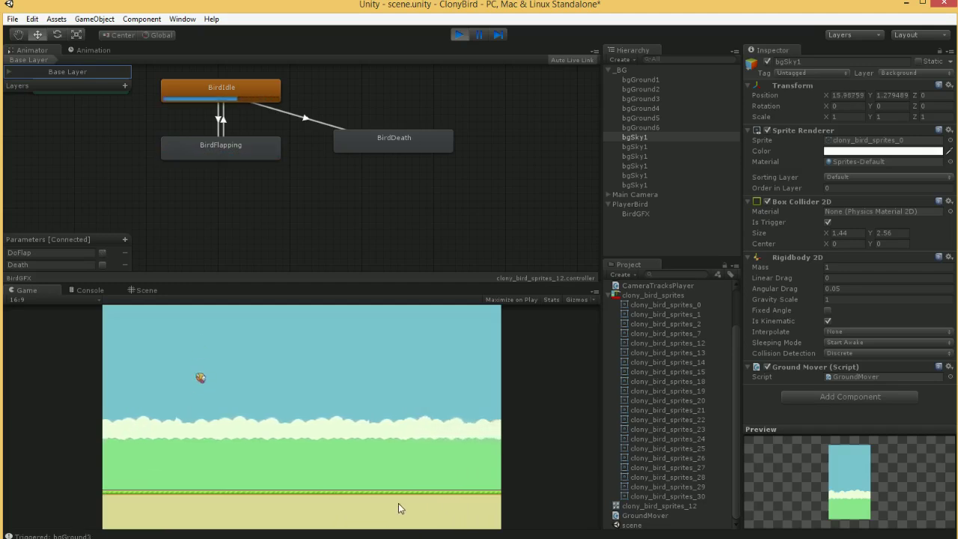
pyautogui.click(398, 509)
pyautogui.click(398, 509)
pyautogui.click(399, 504)
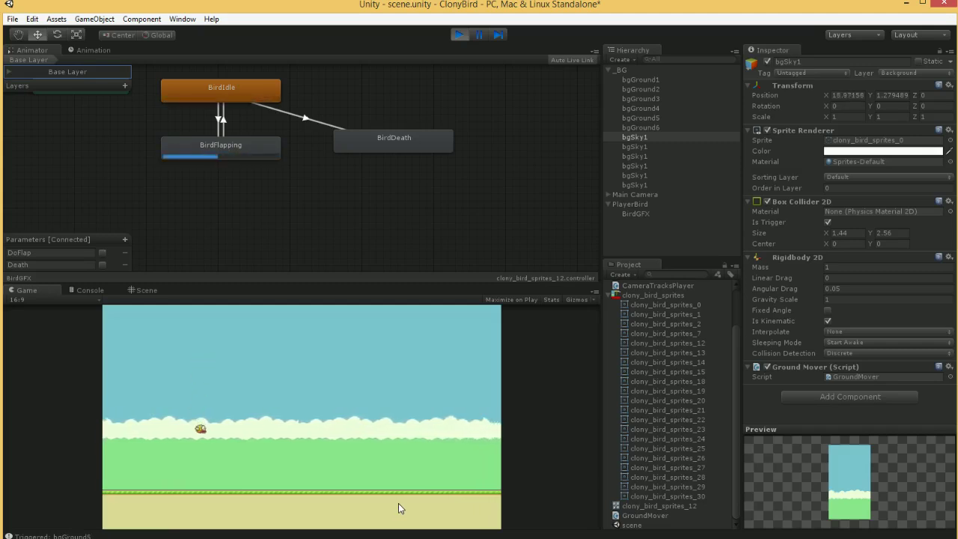
pyautogui.click(398, 504)
pyautogui.click(398, 504)
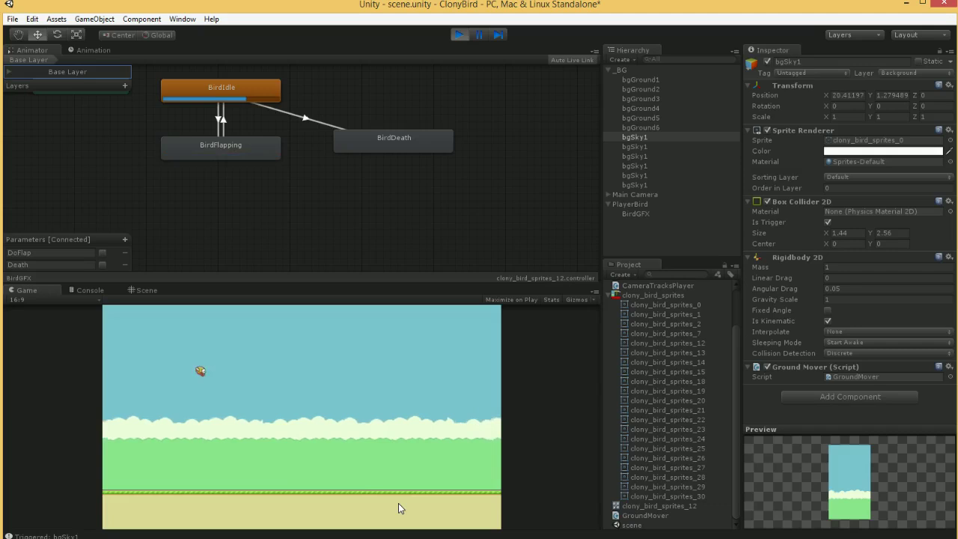
pyautogui.click(398, 508)
pyautogui.click(398, 509)
pyautogui.click(464, 36)
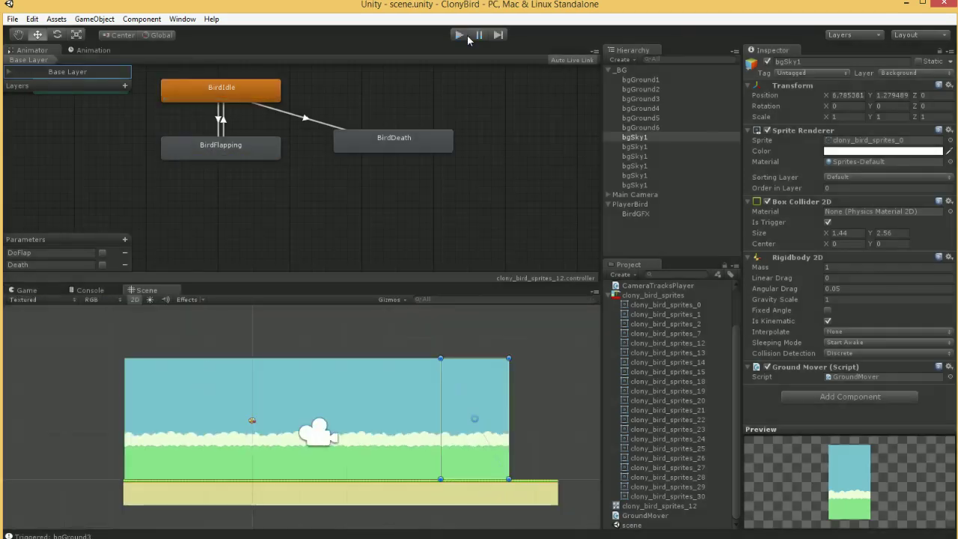